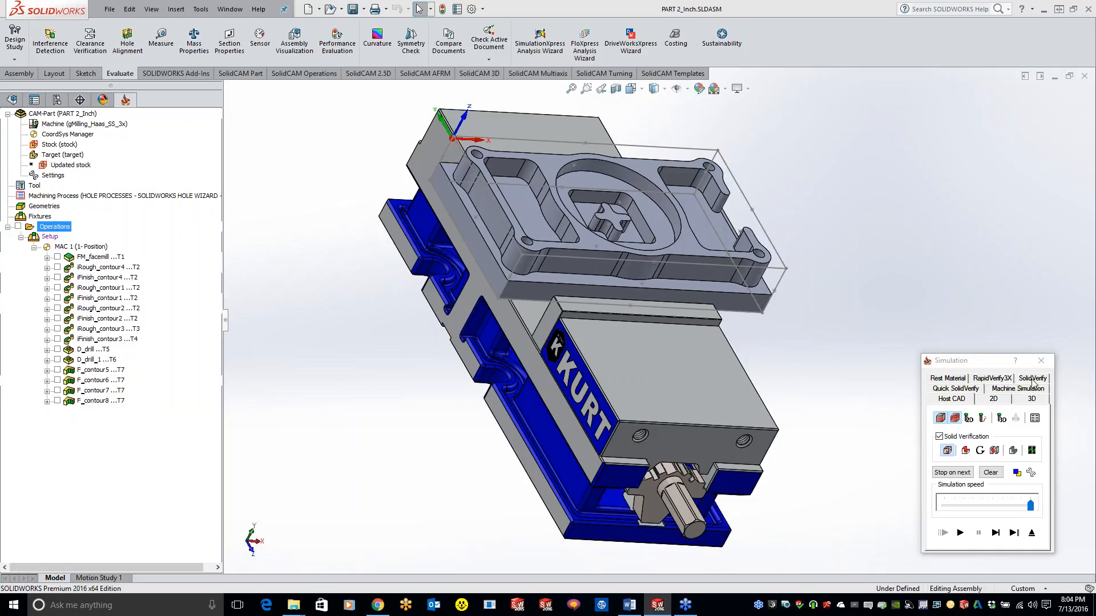
Switch the simulation to 2D mode and frame the part's whole contour outline
left_click(1033, 379)
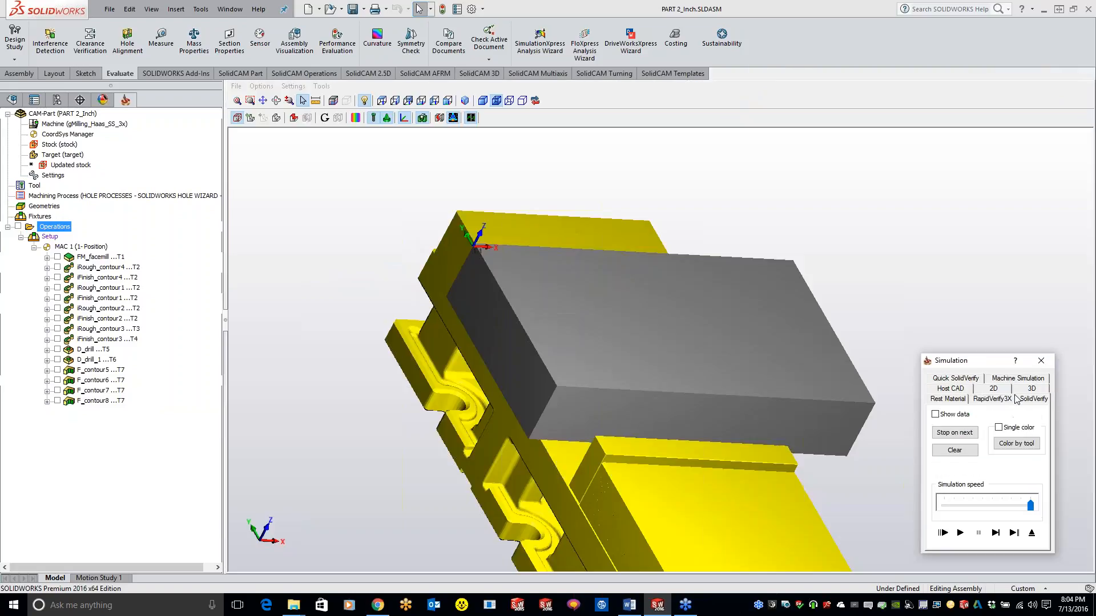
left_click(994, 392)
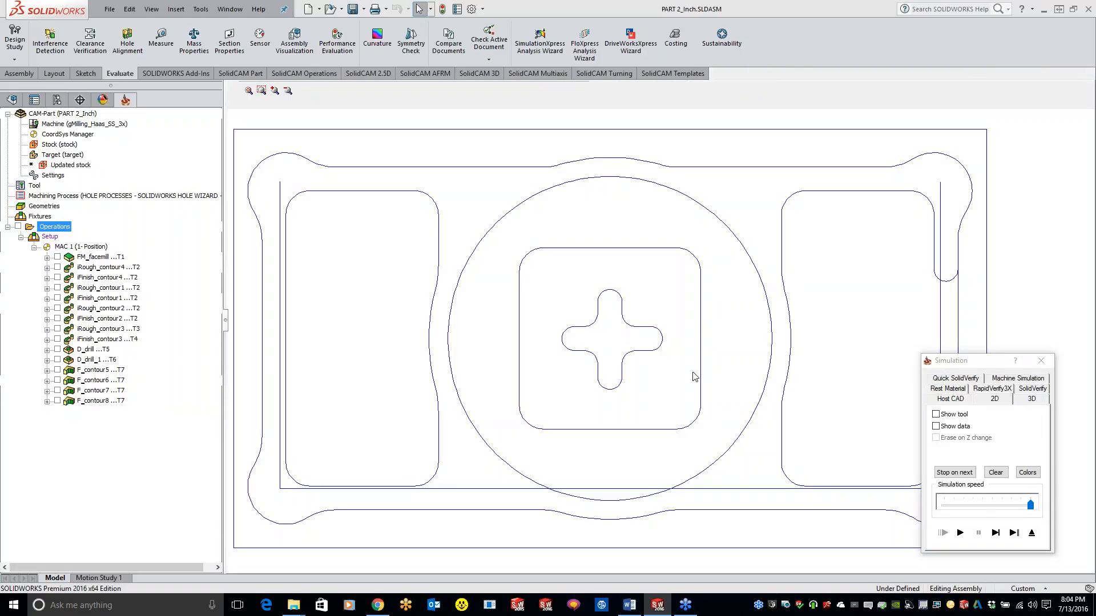
left_click_drag(991, 364, 1013, 360)
scroll(638, 320, "down", 3)
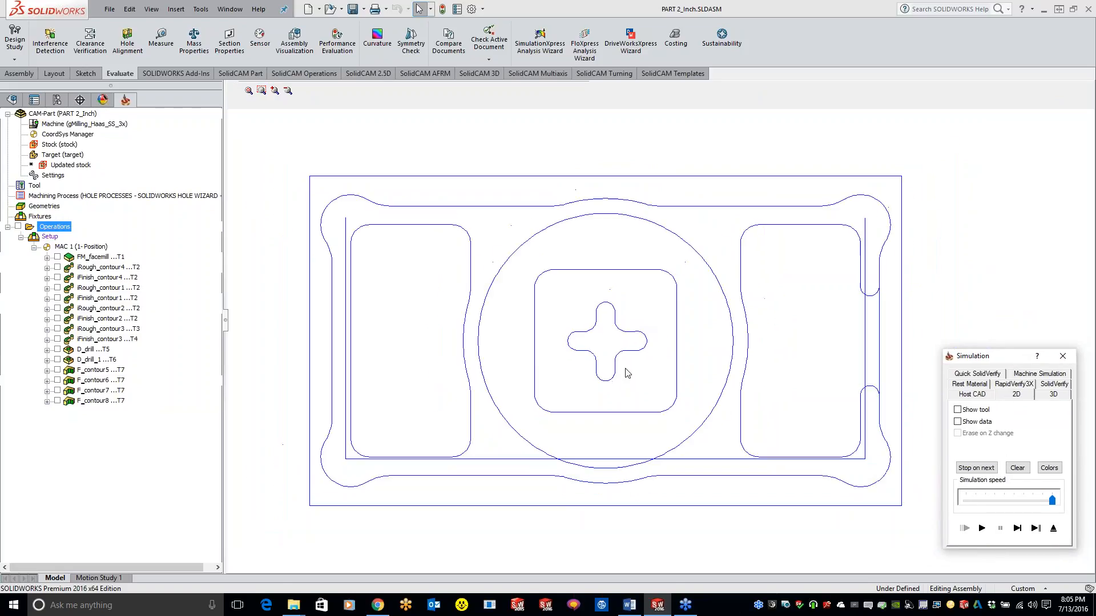
middle_click_drag(629, 392, 616, 363)
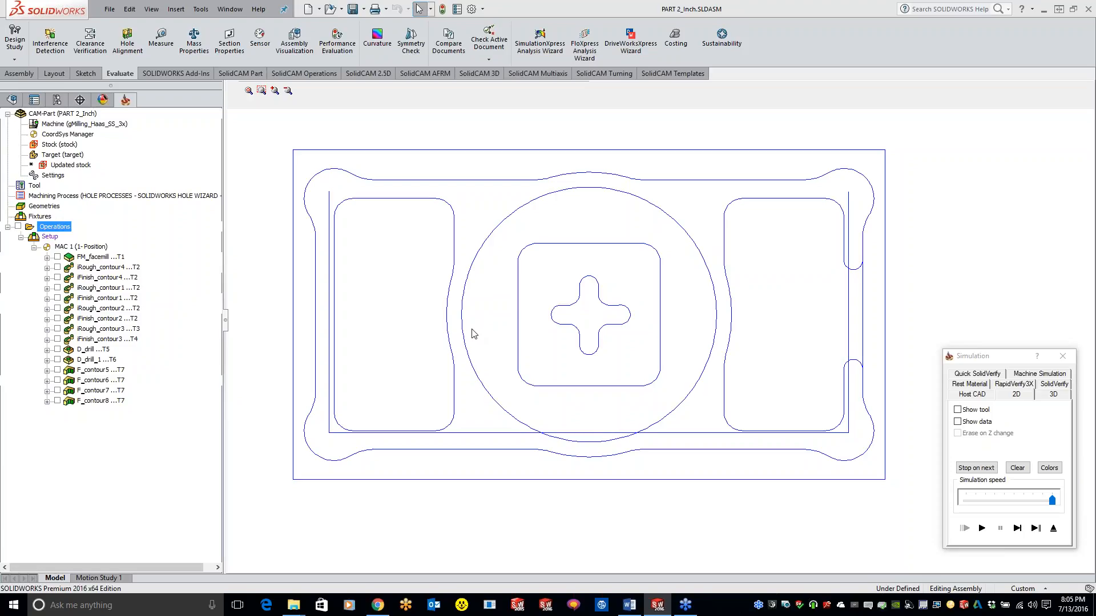
mouse_move(629, 372)
middle_mouse_down()
mouse_move(606, 337)
mouse_move(597, 340)
middle_mouse_up()
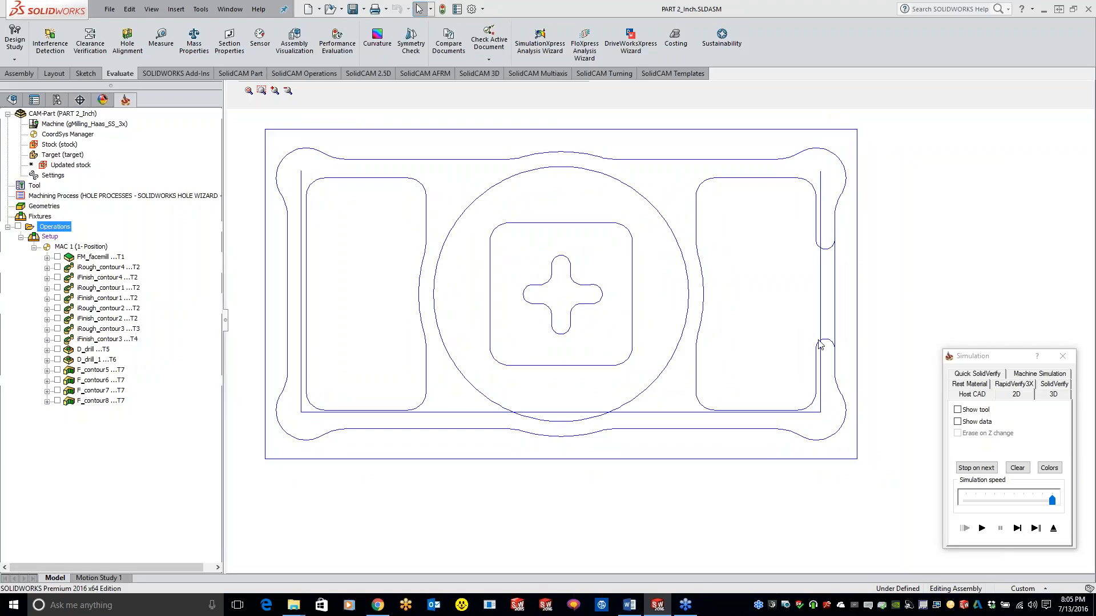
Play the 2D tool path simulation of all operations at an increased simulation speed and close the simulation
left_click(982, 529)
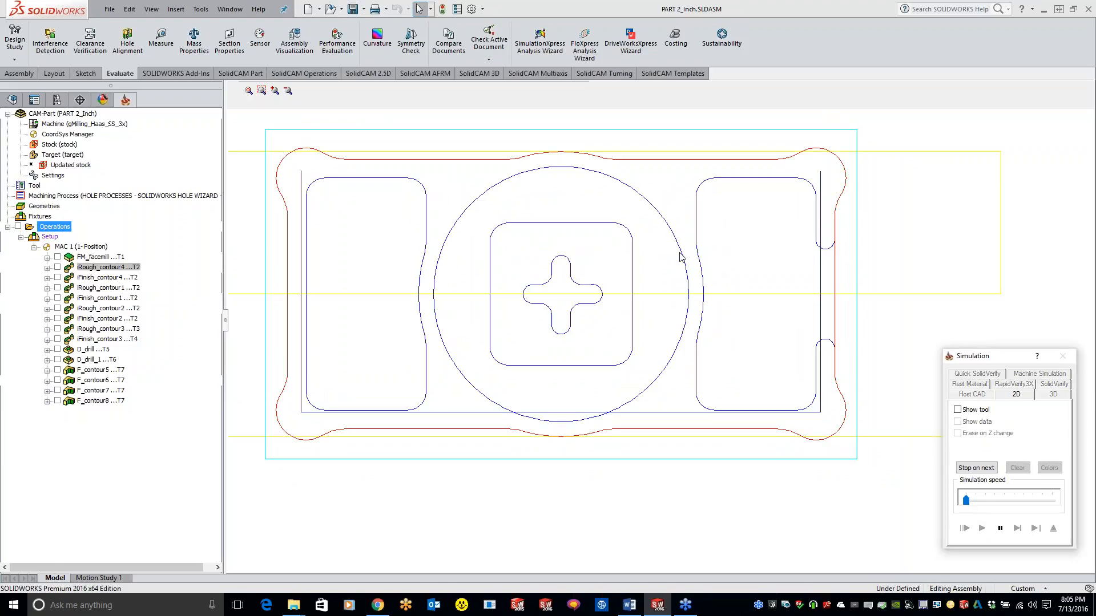
left_click_drag(966, 500, 1033, 503)
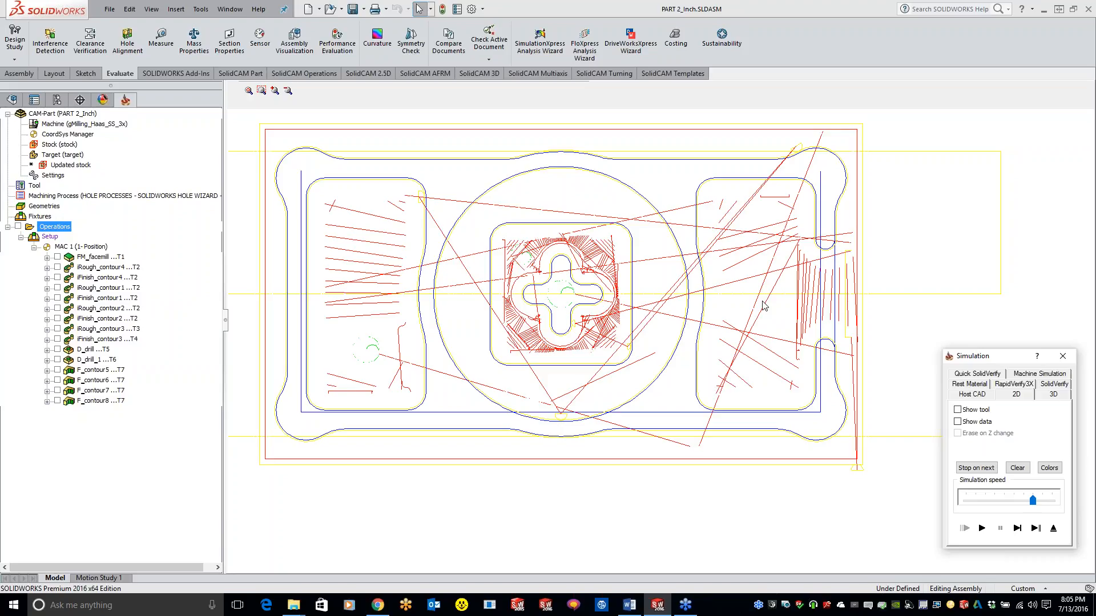
left_click(1062, 356)
Open the part tool table and set the colour of tool 2, the 1/2 inch 6 flute end mill, to light green
double_click(34, 185)
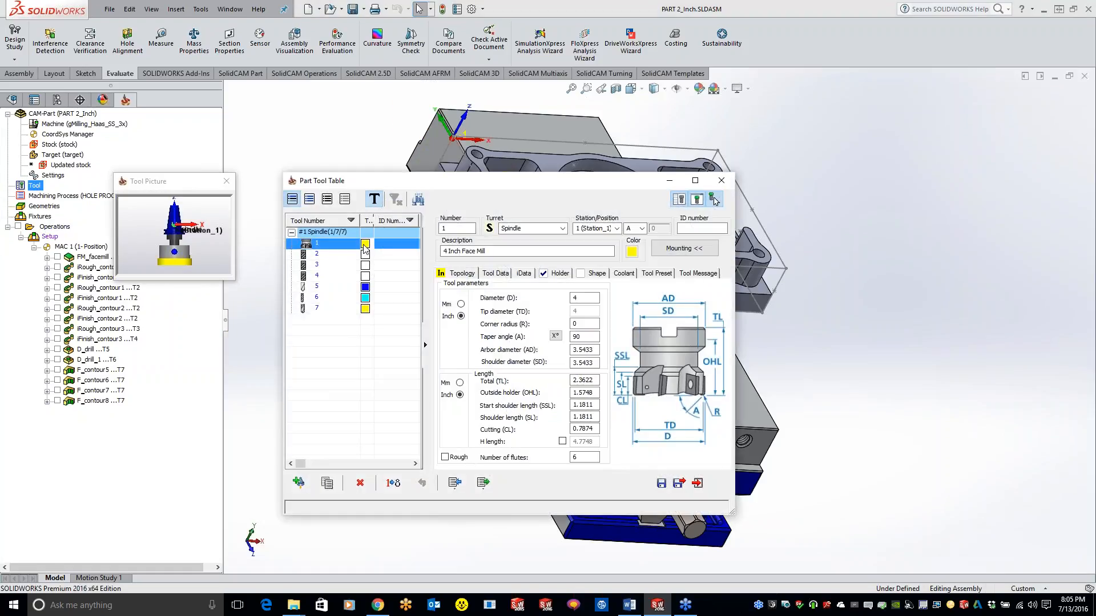
left_click(365, 254)
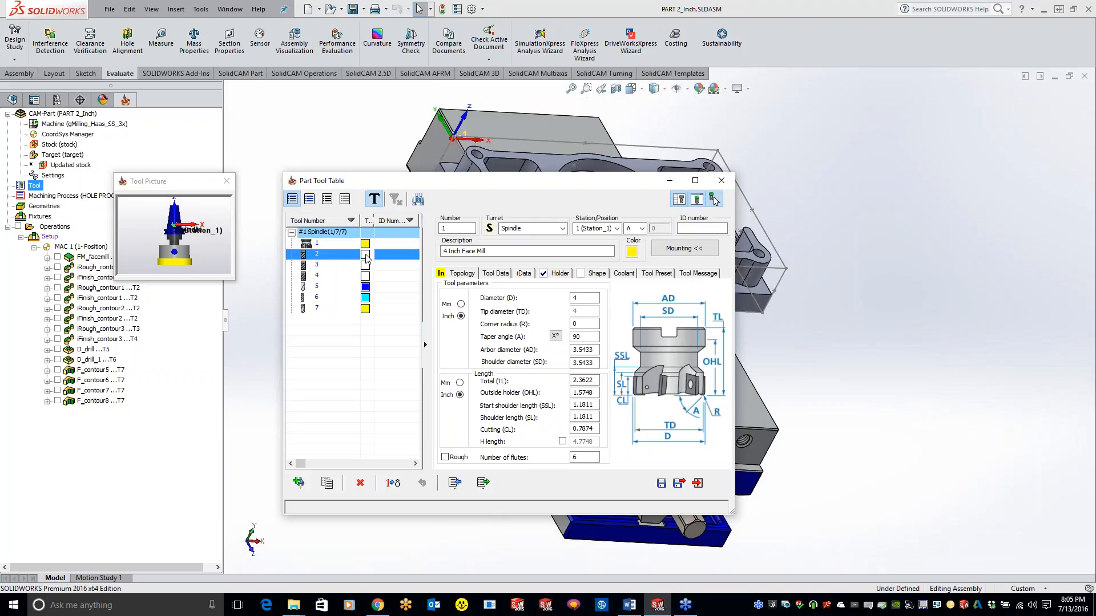
left_click(631, 255)
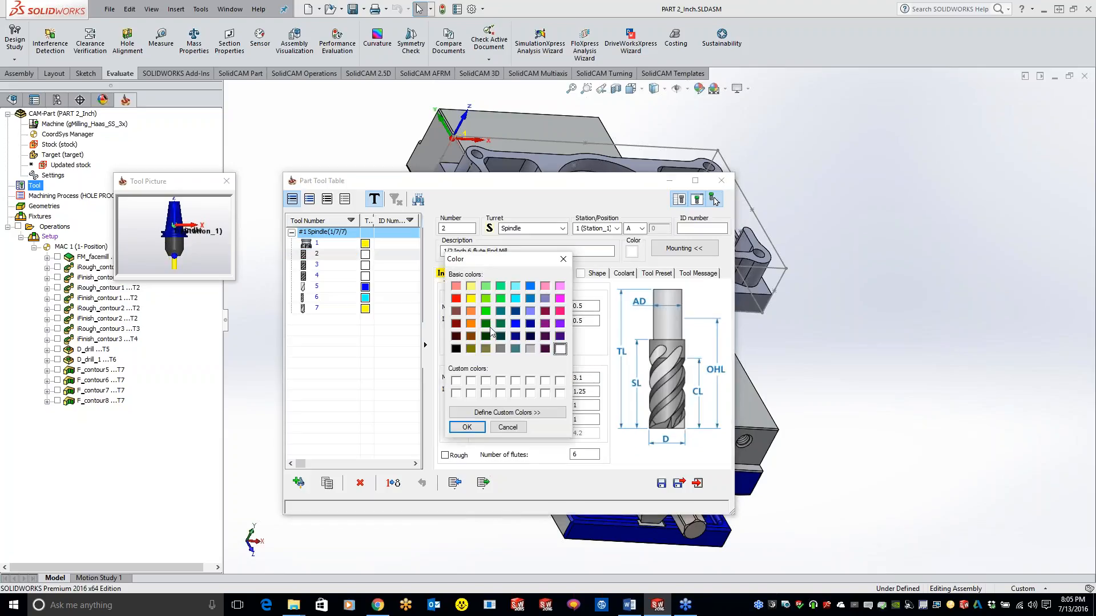
left_click(485, 286)
left_click(466, 427)
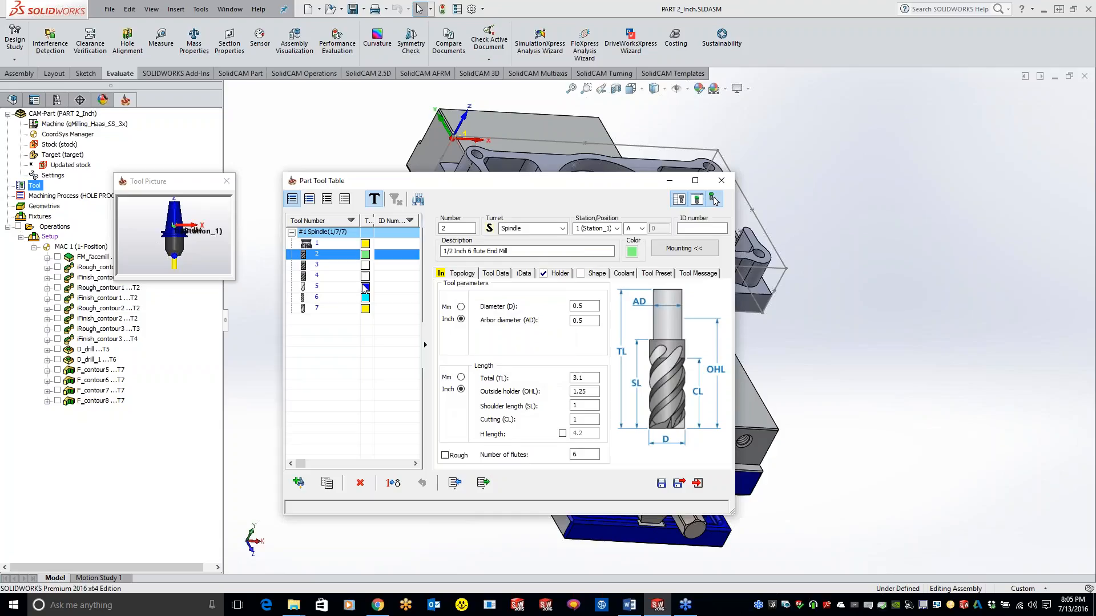
Set the colour of tool 3, the 3/8 inch 6 flute end mill, to red
left_click(366, 265)
left_click(631, 252)
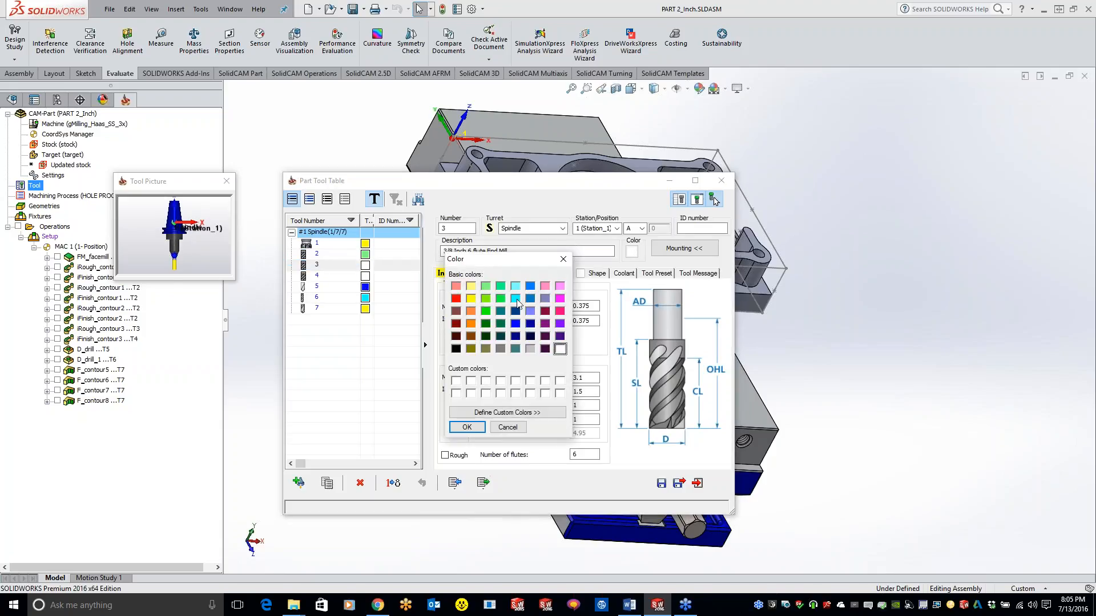
left_click(456, 298)
left_click(466, 427)
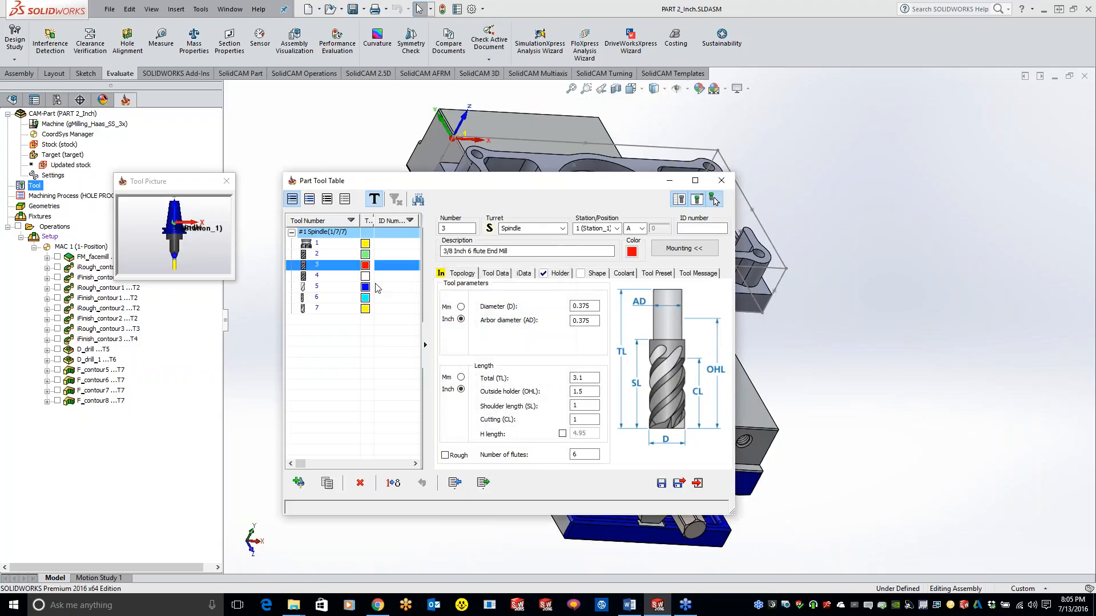
Set the colour of tool 4, the 5/16 inch 6 flute end mill, to dark red and close the tool table
left_click(365, 278)
left_click(631, 254)
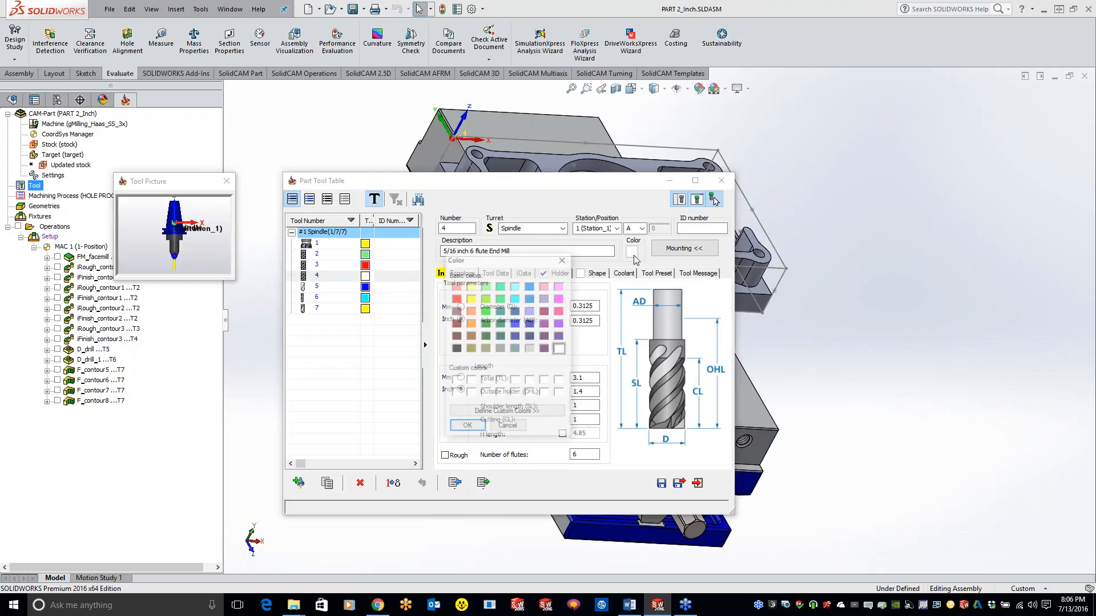
left_click(470, 349)
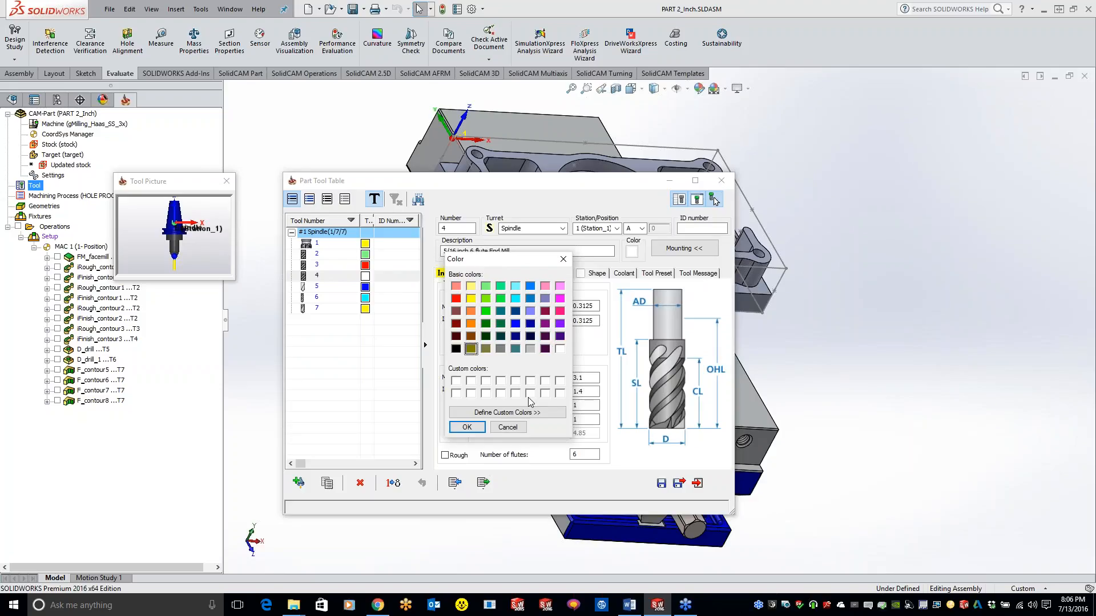
left_click(456, 324)
left_click(467, 427)
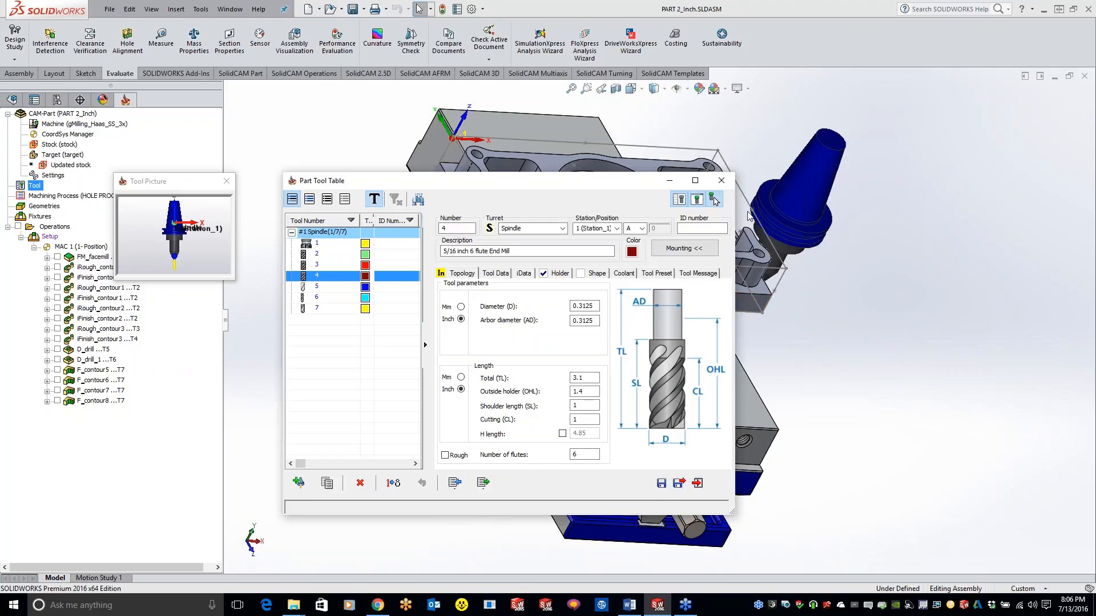
left_click(721, 181)
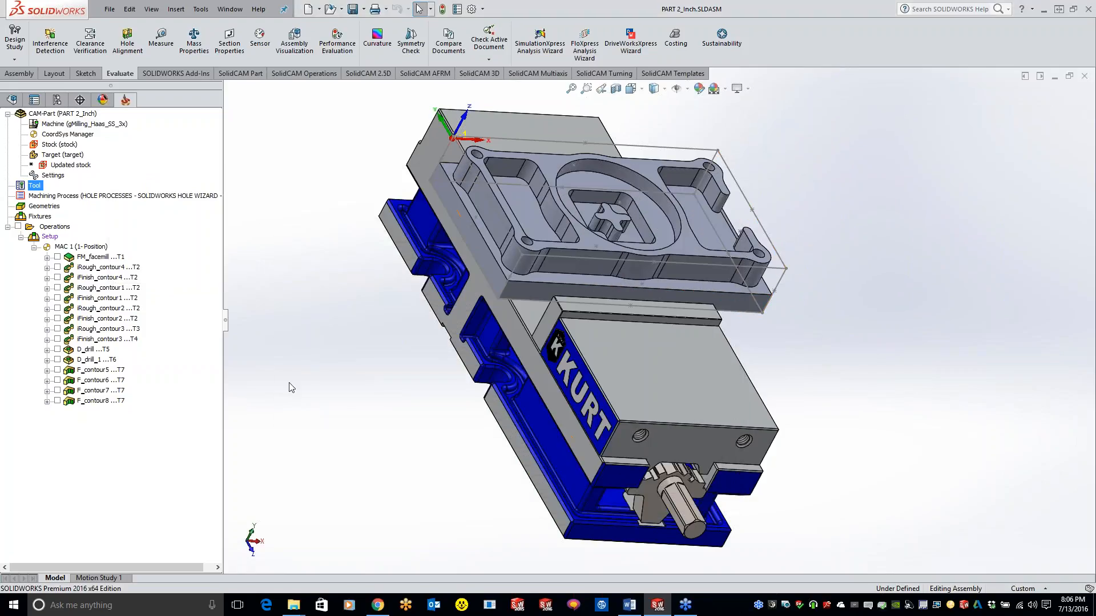
Simulate all operations again and play their tool paths in 2D mode
right_click(52, 227)
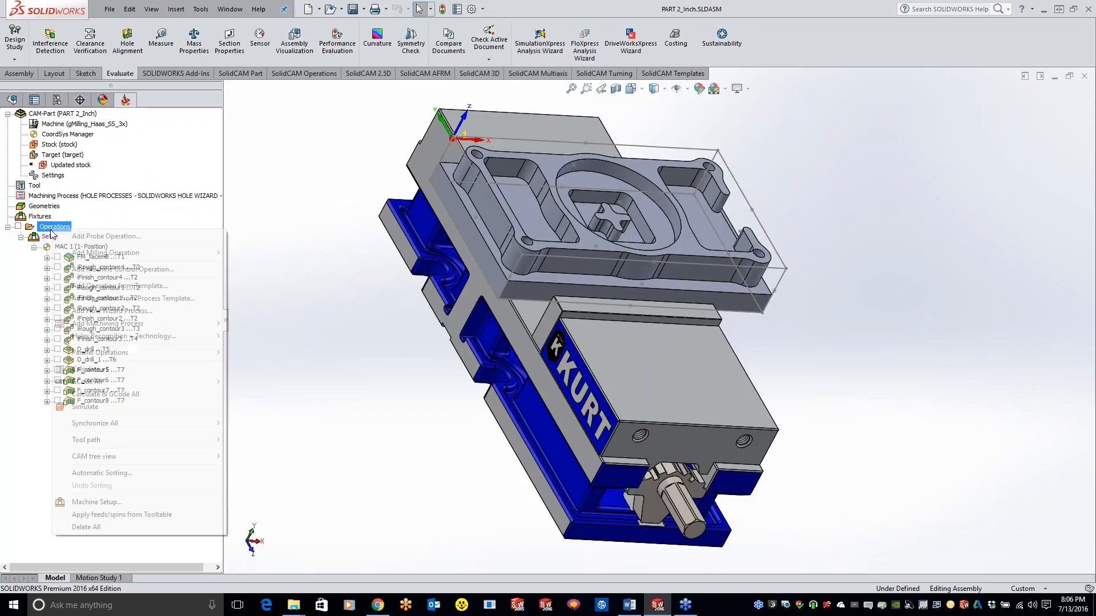
left_click(110, 406)
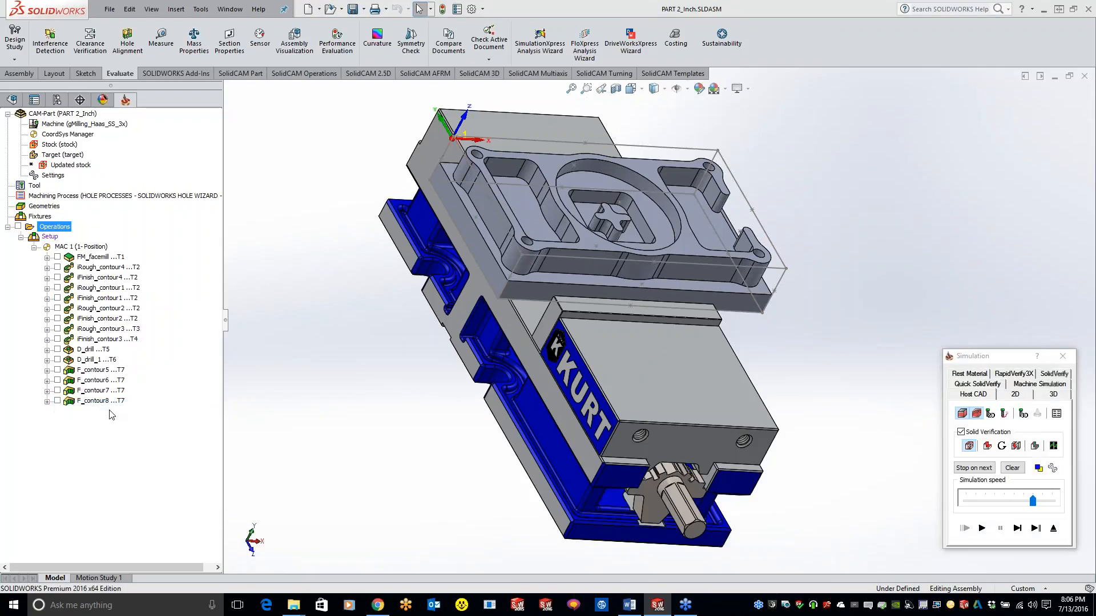
left_click(1013, 395)
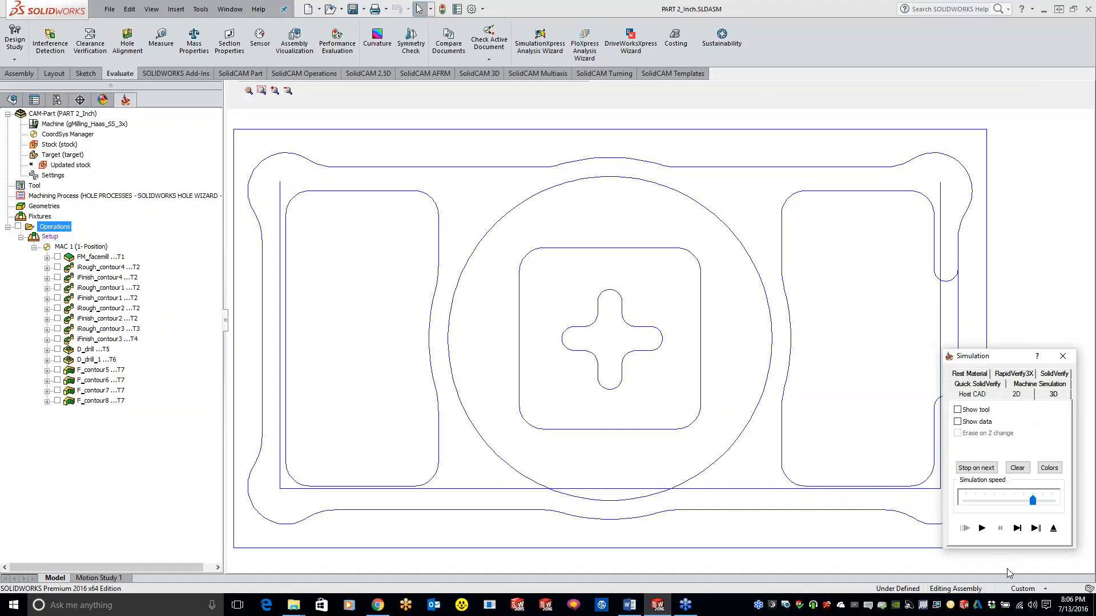
left_click(982, 528)
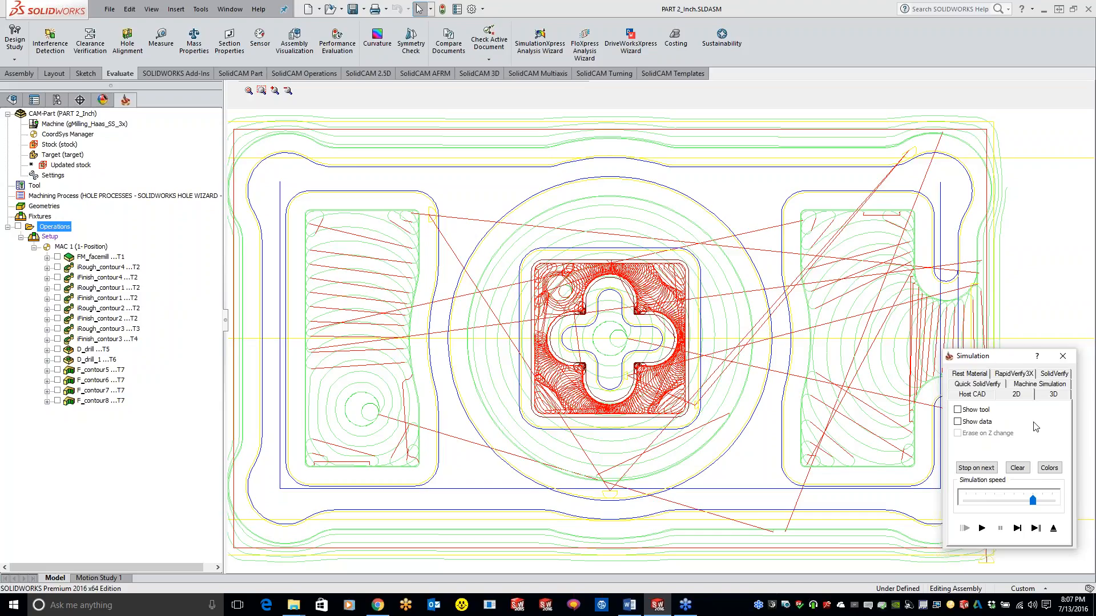
Switch the simulation to 3D mode and turn on the dynamic section control for the model
left_click(1065, 397)
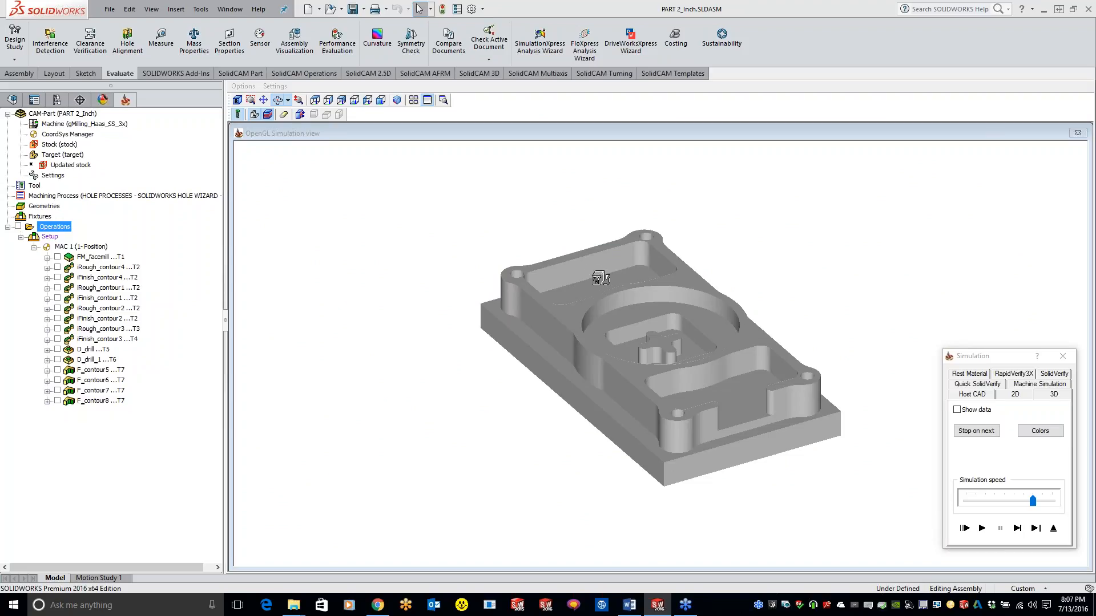
mouse_move(626, 328)
left_mouse_down()
mouse_move(645, 311)
mouse_move(679, 313)
mouse_move(687, 374)
mouse_move(673, 445)
mouse_move(639, 428)
mouse_move(619, 388)
mouse_move(633, 341)
left_mouse_up()
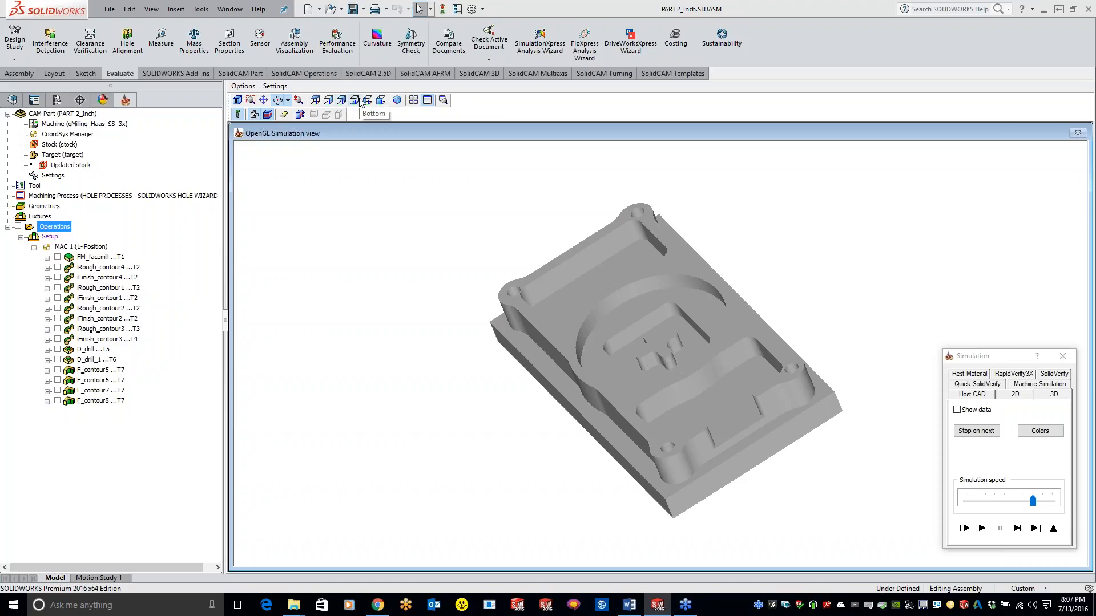
left_click(397, 101)
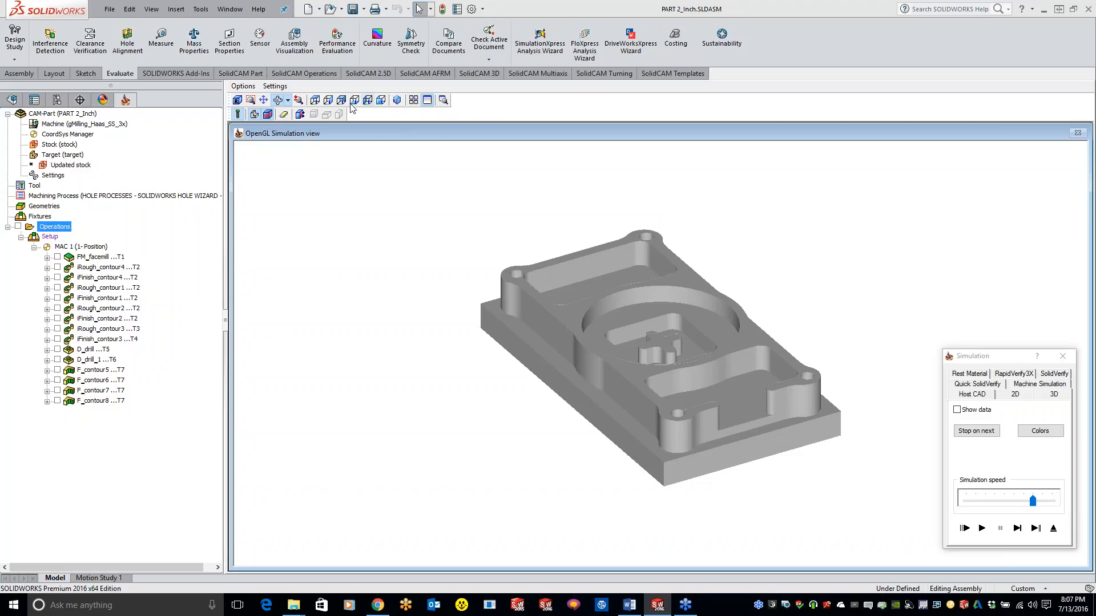
left_click(264, 101)
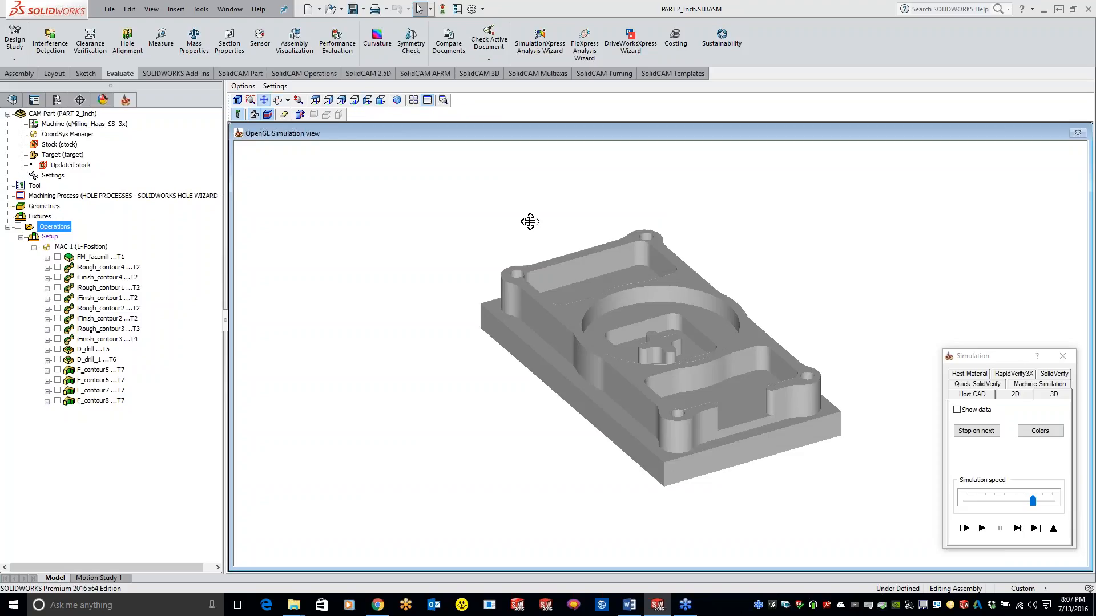
left_click_drag(517, 232, 653, 310)
left_click_drag(497, 299, 494, 298)
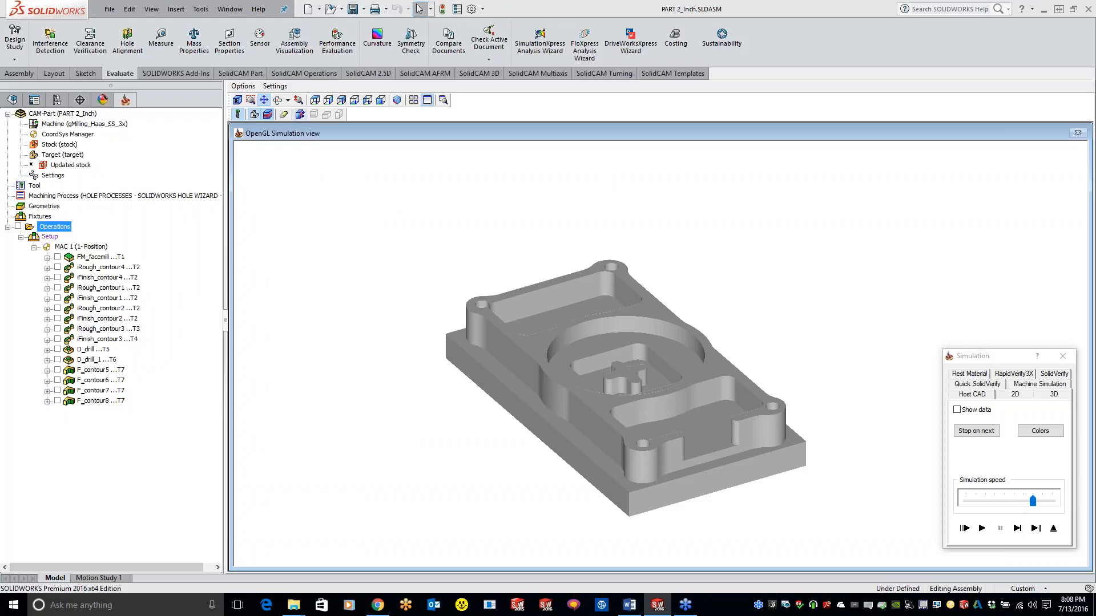
left_click(1034, 359)
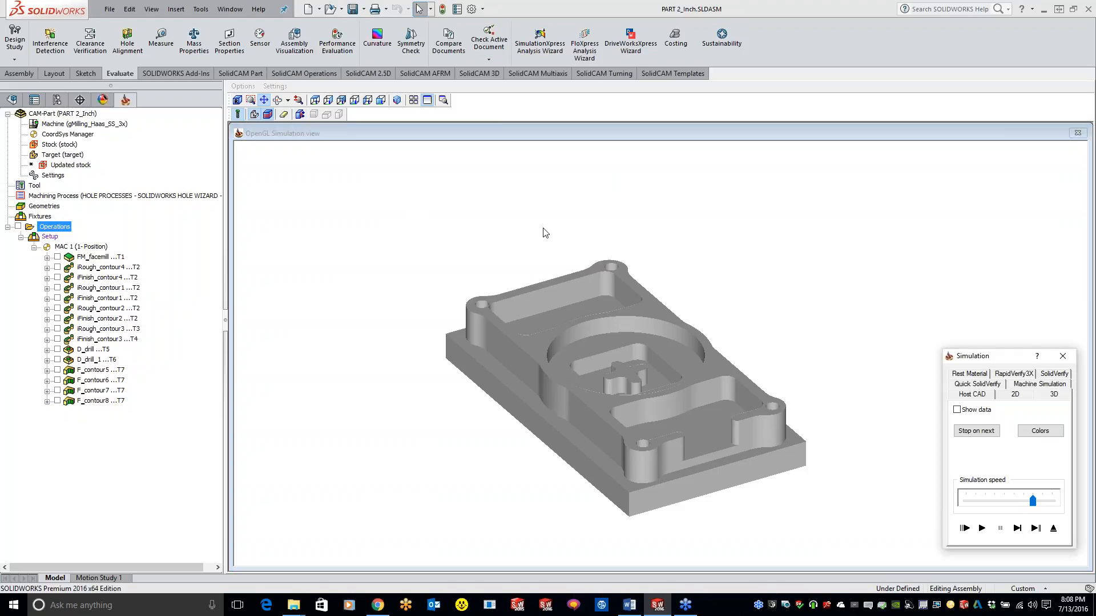
left_click(300, 114)
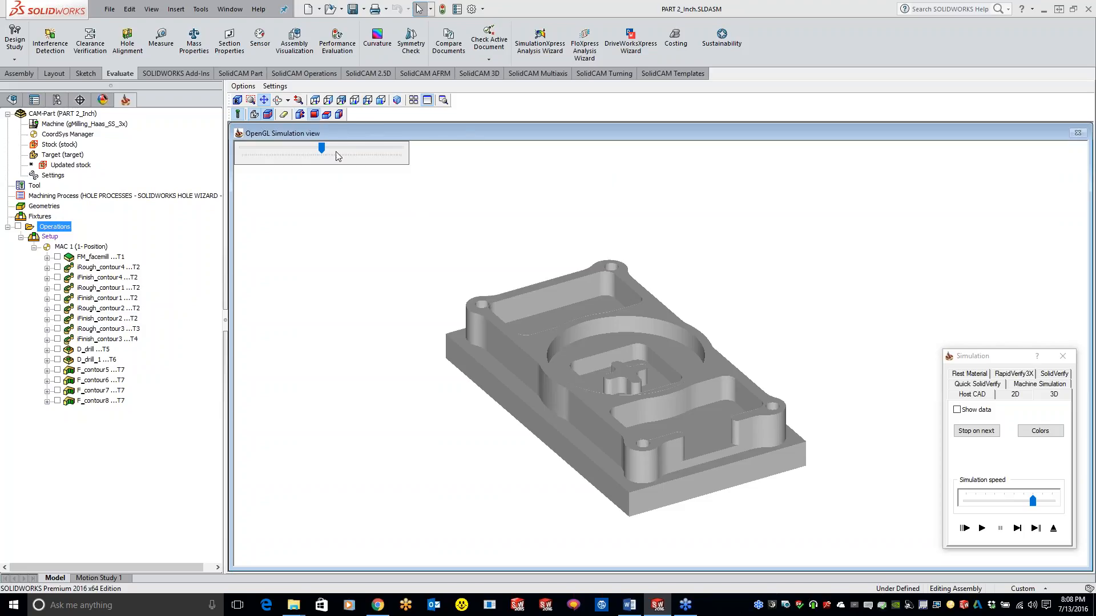
Read the 3D mode toolbar descriptions under Simulation in the SolidCAM Milling Help, and close the help
left_click(1038, 360)
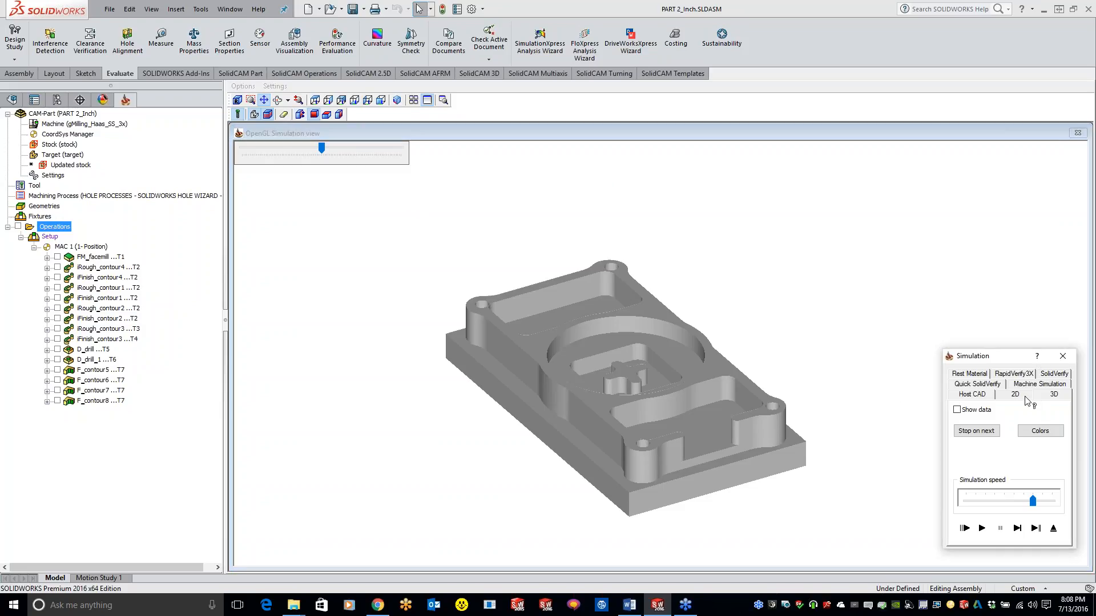
left_click(1037, 356)
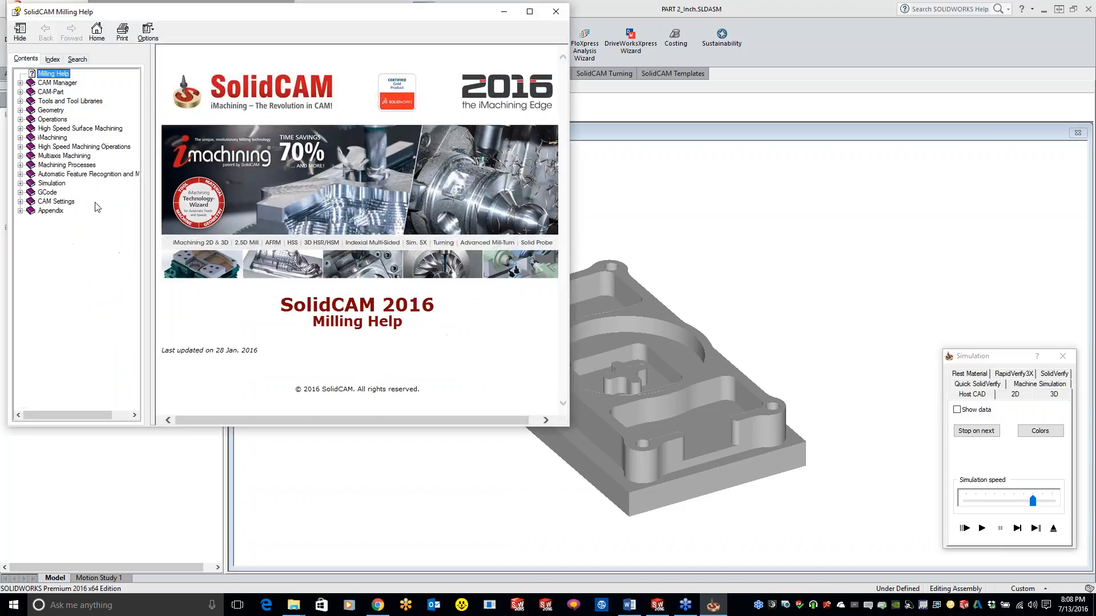
left_click(20, 183)
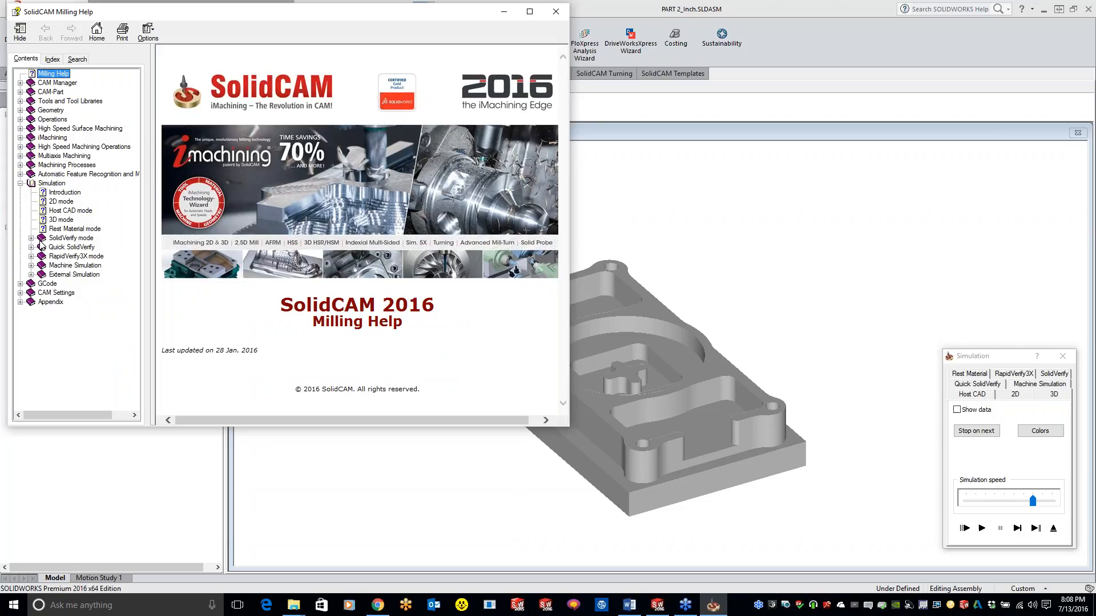
left_click(50, 221)
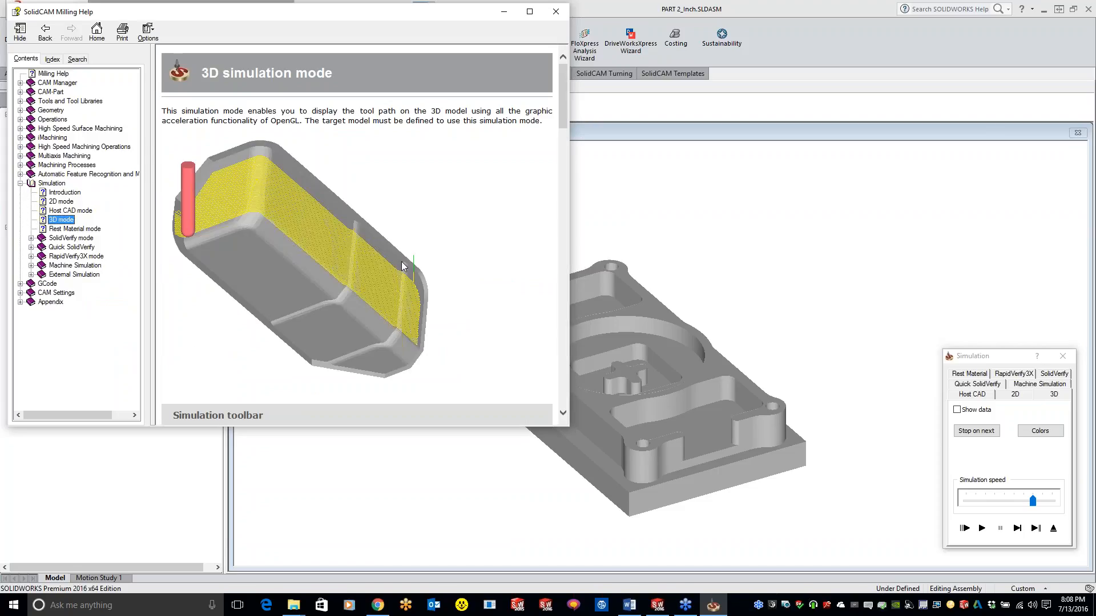
left_click_drag(562, 119, 563, 190)
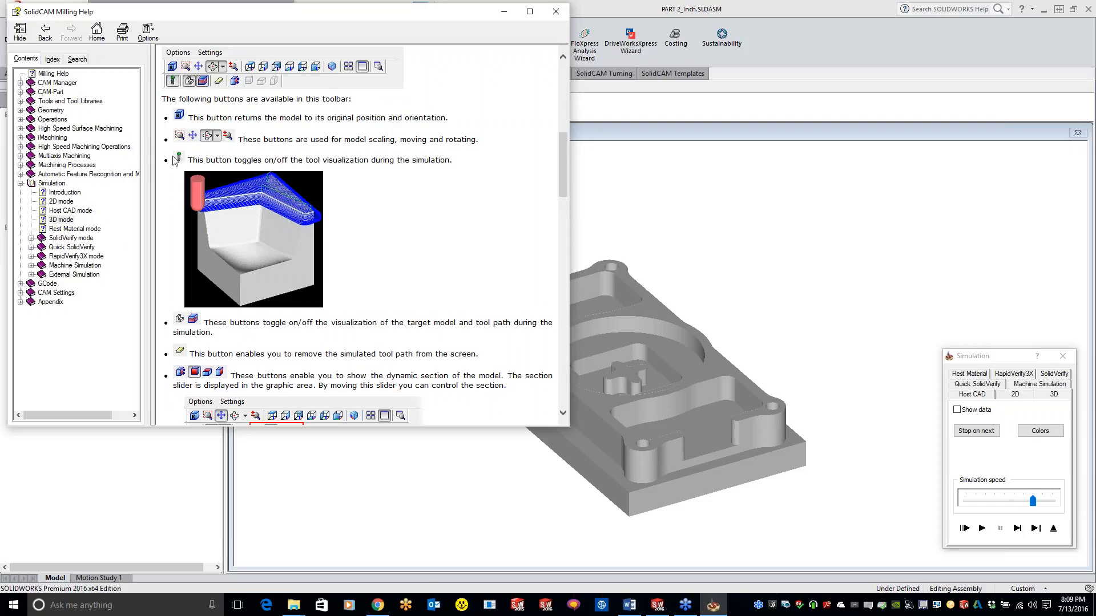
left_click(556, 11)
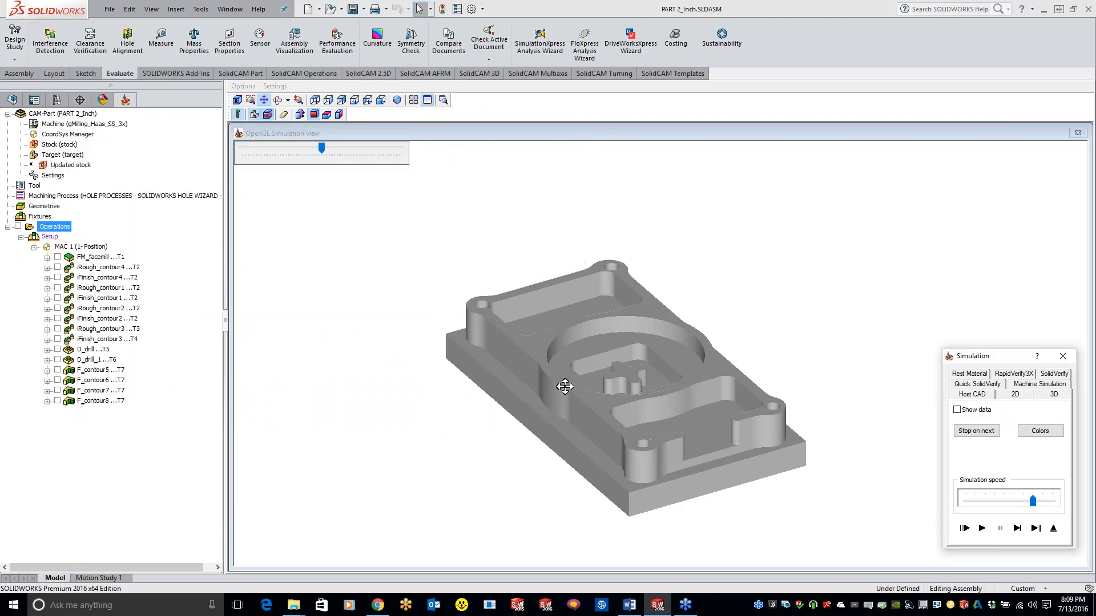
Play the 3D simulation of all operations on the target model
left_click(981, 528)
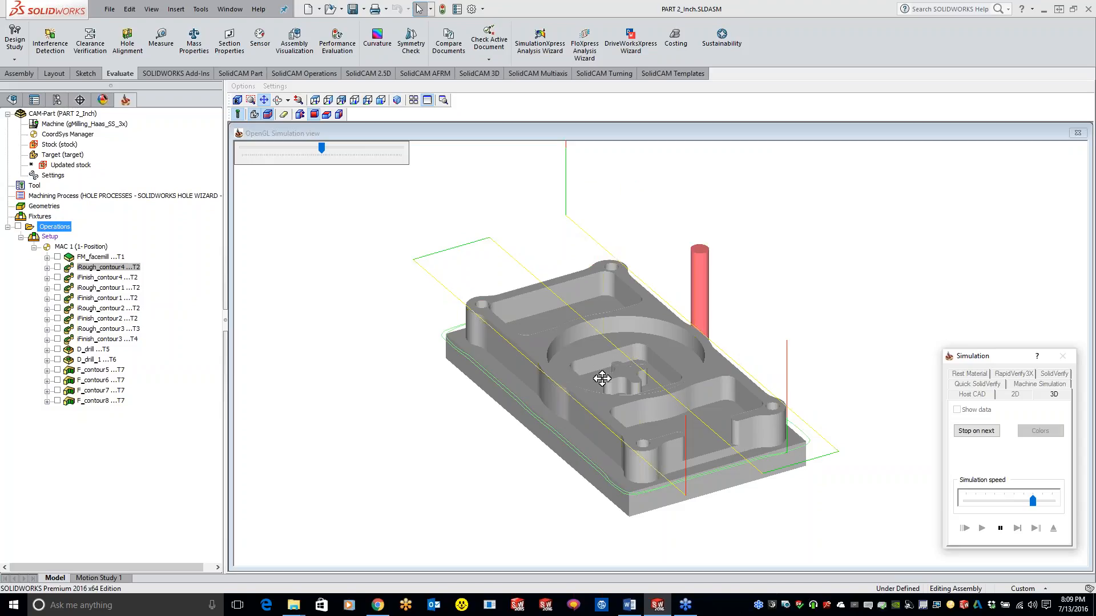
Stop the 3D simulation and exit the simulation mode
left_click(1000, 528)
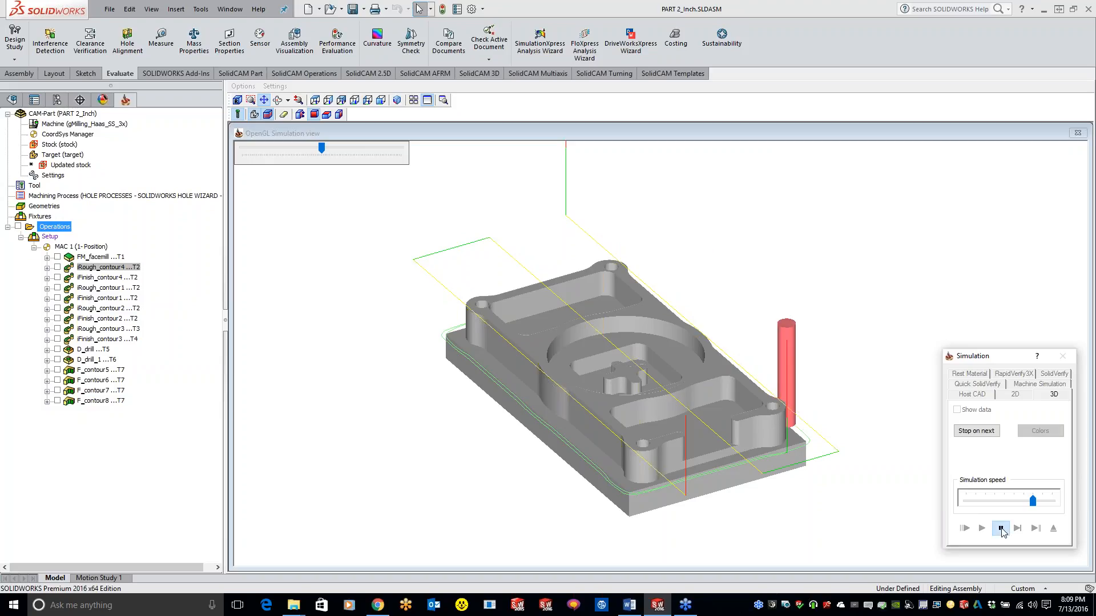
left_click(1061, 358)
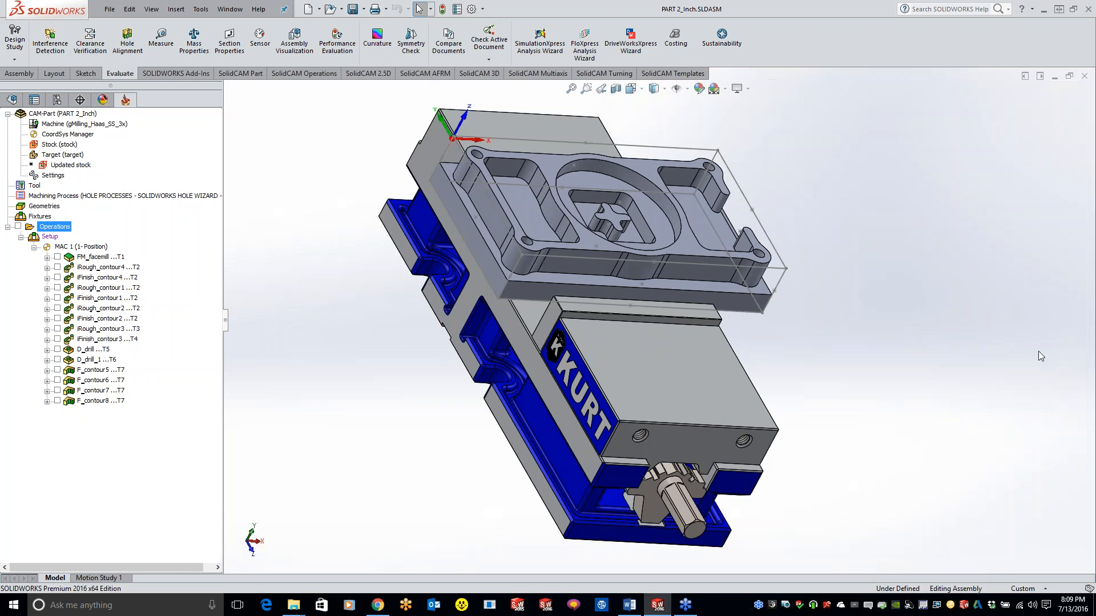
Display the FM_facemill tool path on the model, view it from a slightly rotated angle, and hide it again
left_click(57, 257)
mouse_move(402, 327)
middle_mouse_down()
mouse_move(362, 308)
mouse_move(409, 340)
mouse_move(388, 344)
middle_mouse_up()
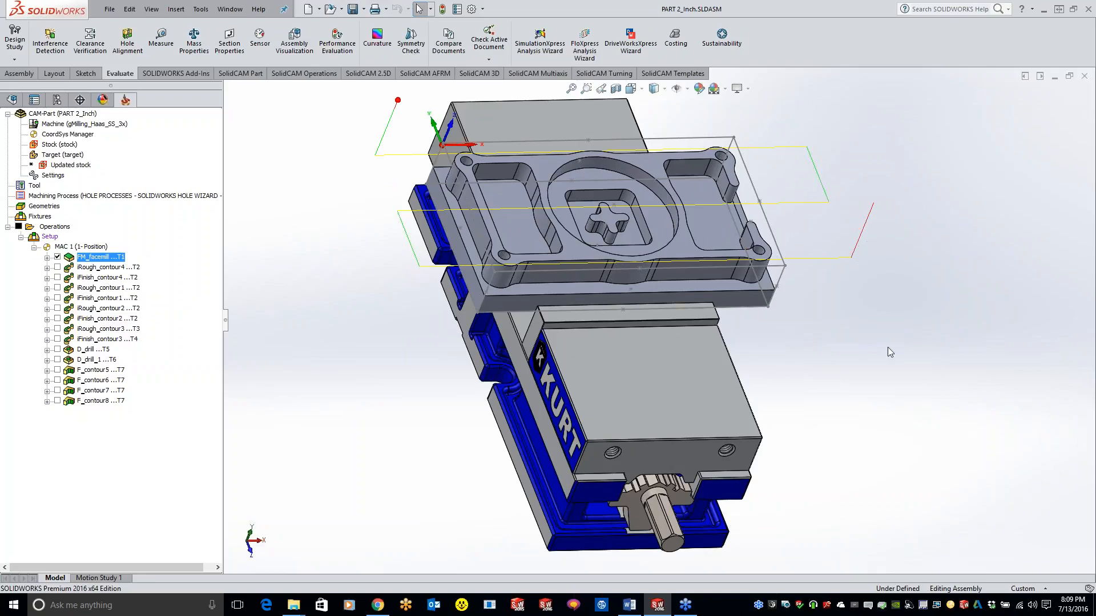
right_click(57, 227)
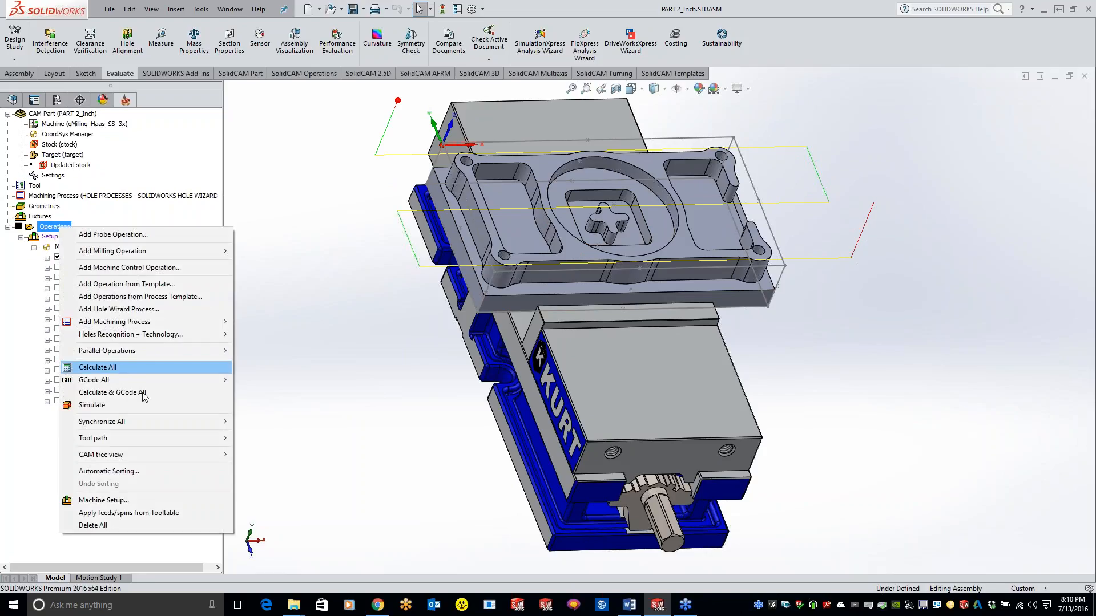
left_click(374, 292)
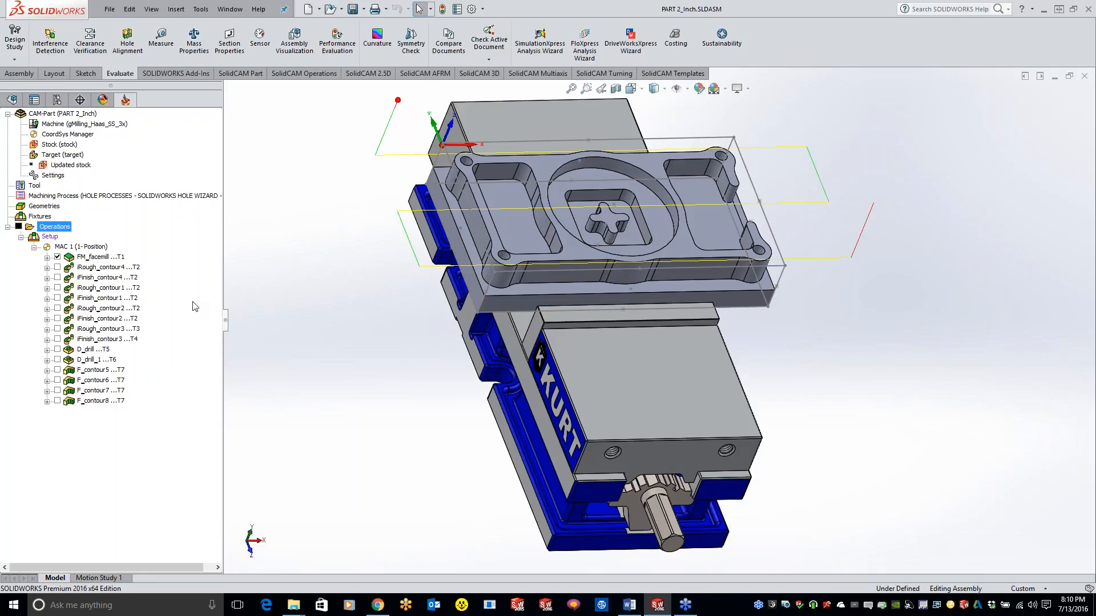
left_click(57, 256)
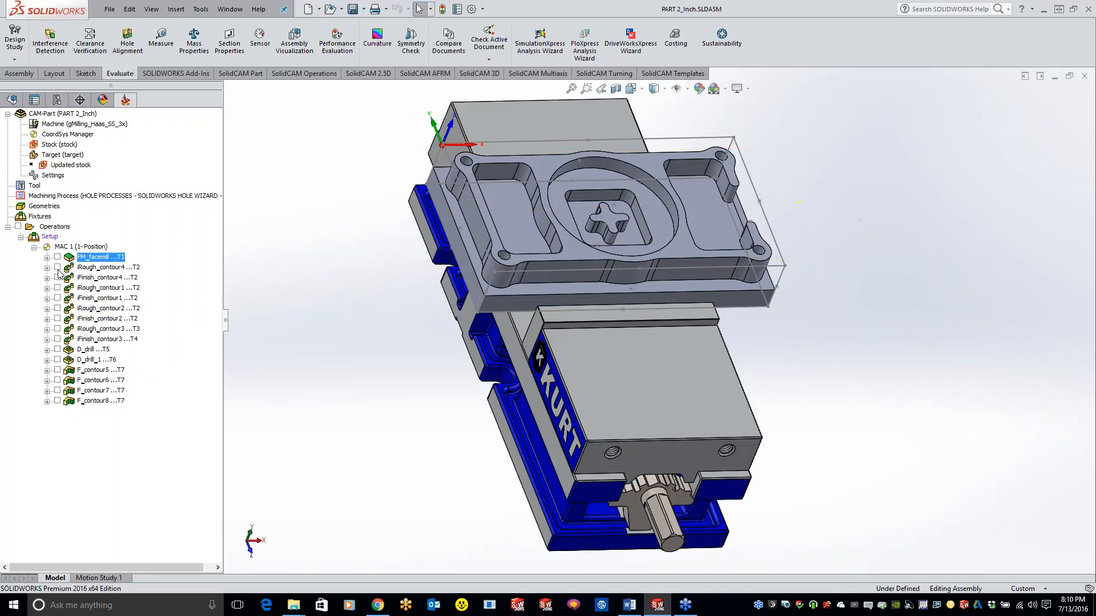
Show and hide the iRough_contour4 tool path, and display the iRough_contour2 tool path on the model
left_click(58, 267)
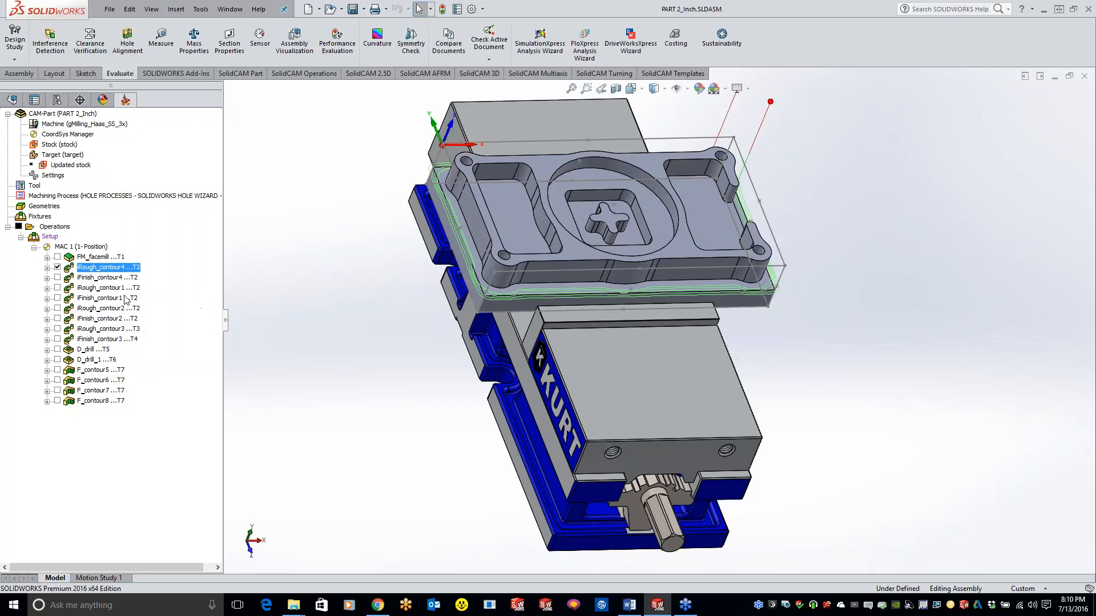
left_click(57, 267)
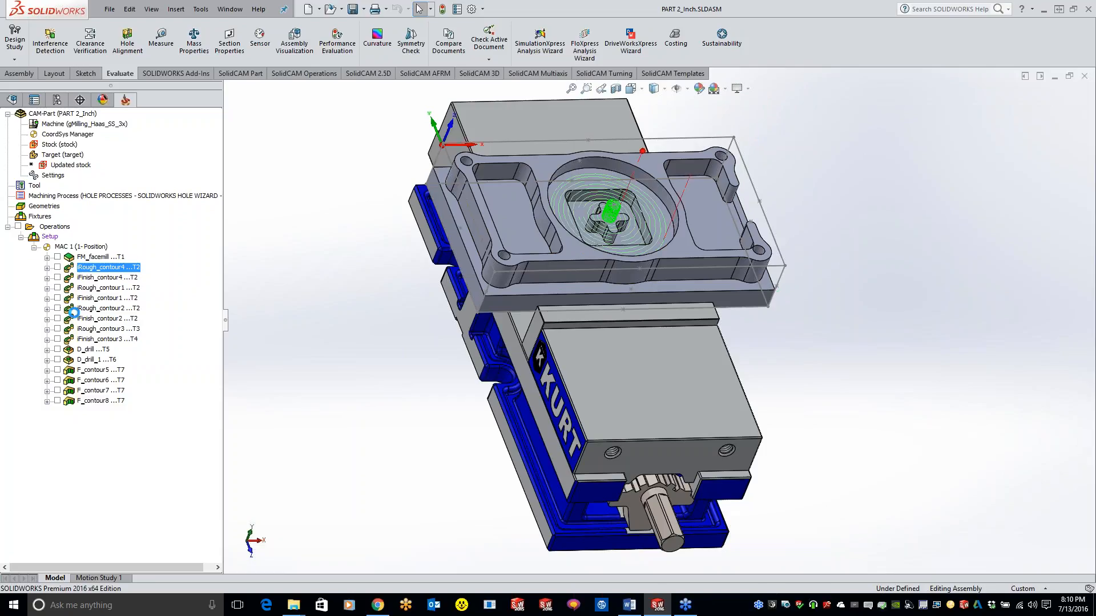
left_click(58, 308)
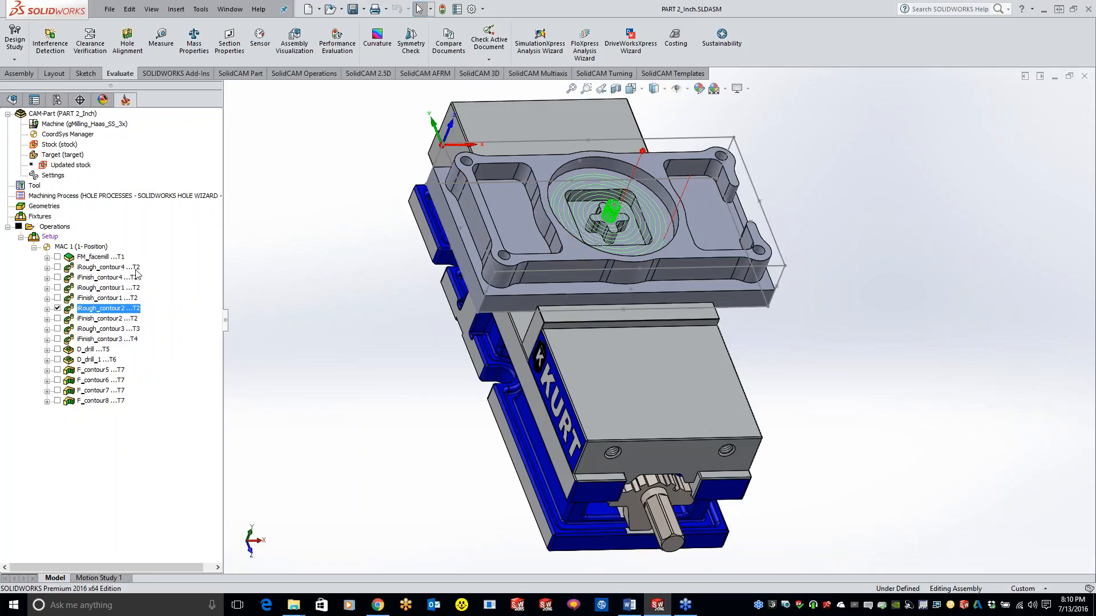
Start the simulation for all operations and switch it to Rest Material mode
right_click(62, 229)
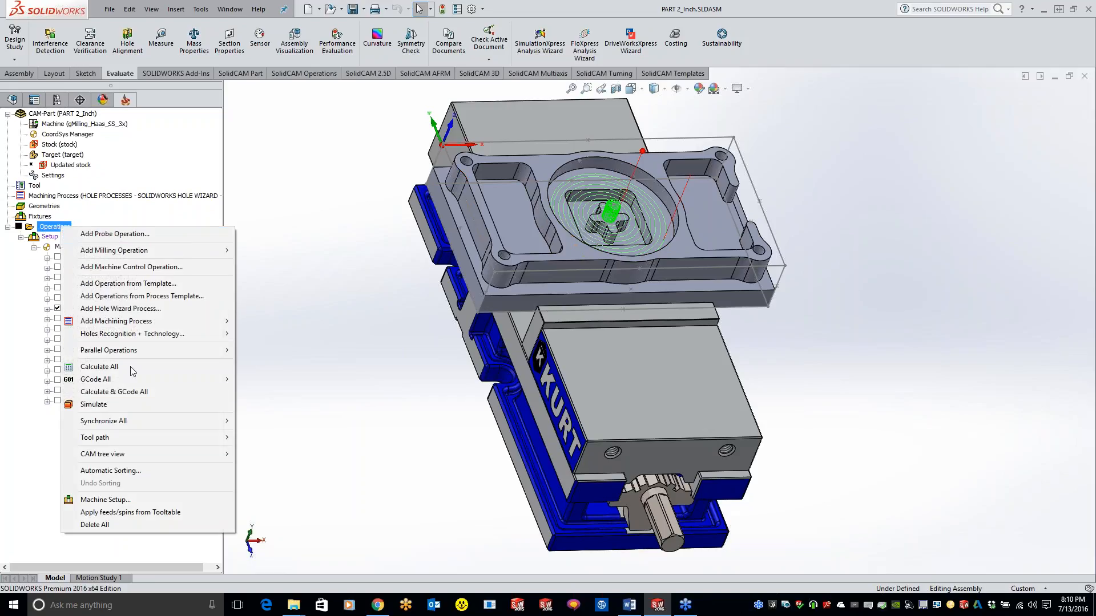
left_click(92, 403)
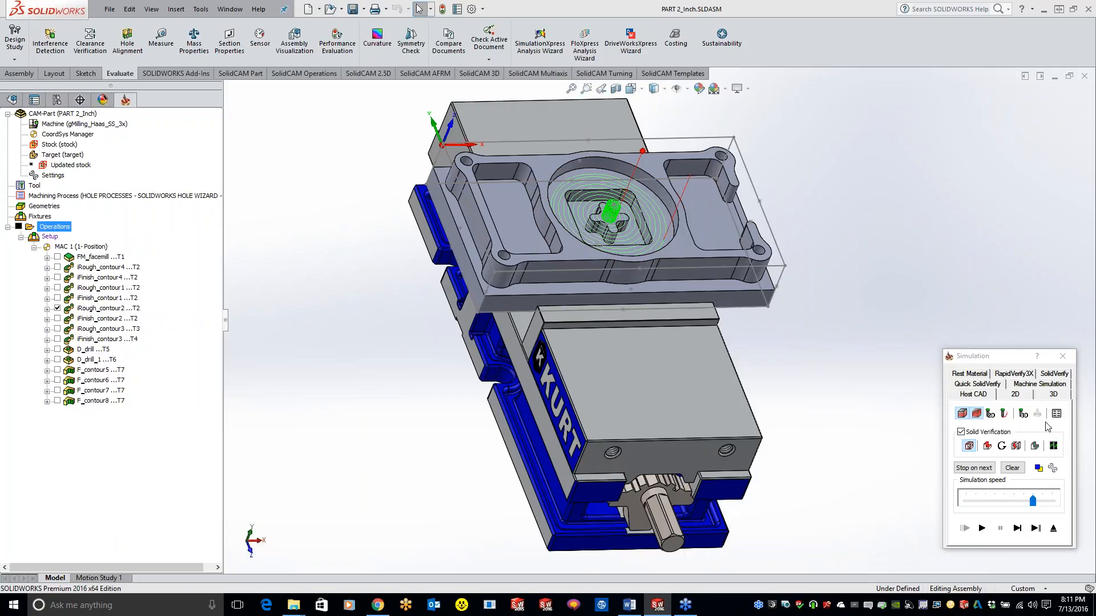
left_click(979, 375)
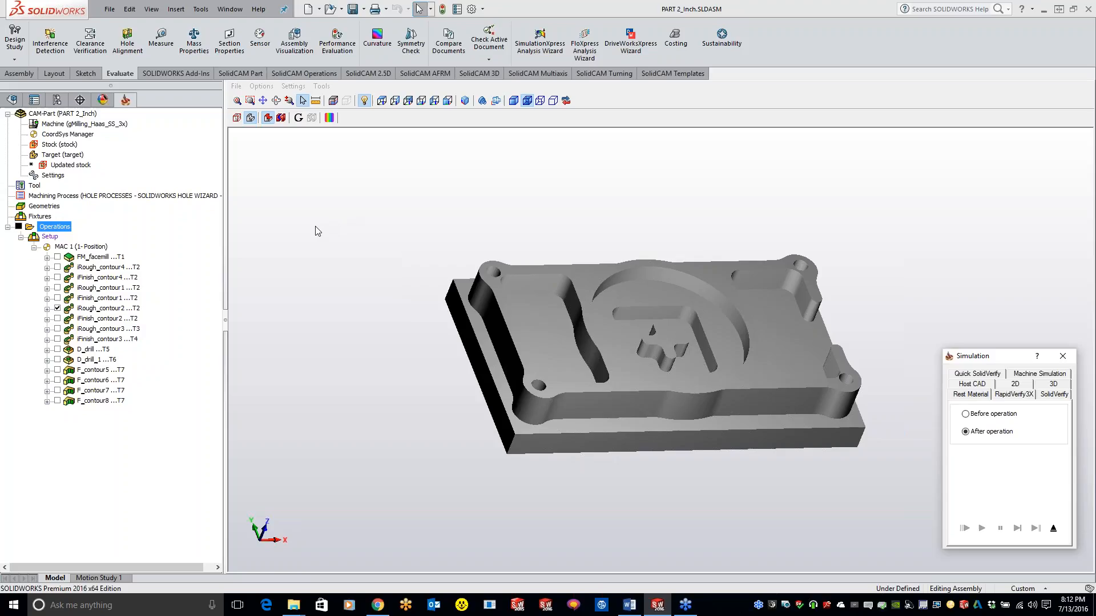
Open the target and machined stock comparison options and execute the comparison on the part
left_click(330, 118)
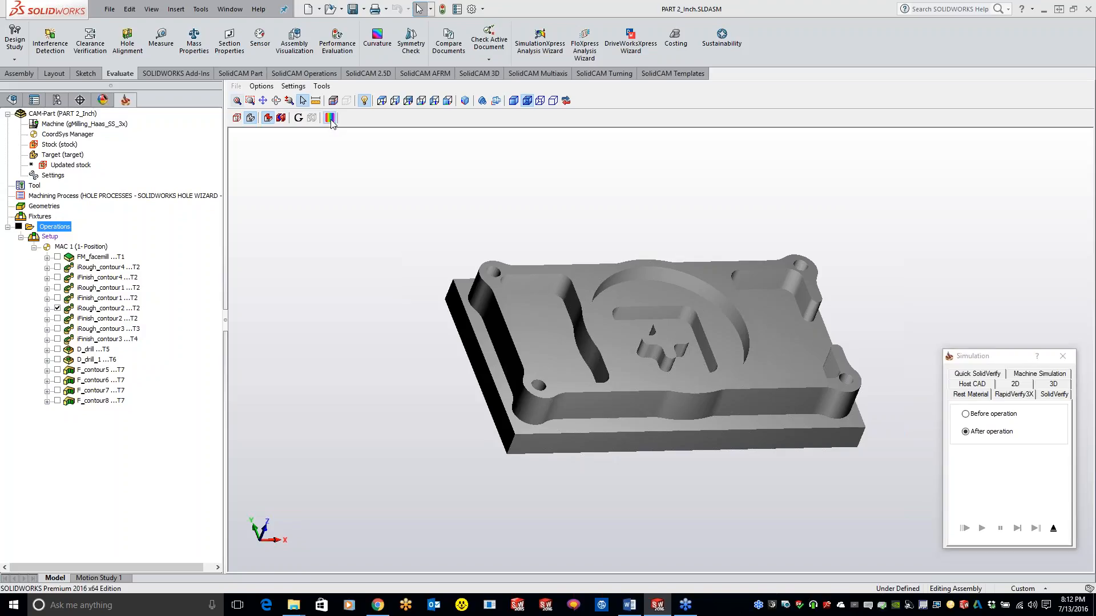
left_click_drag(993, 80, 771, 95)
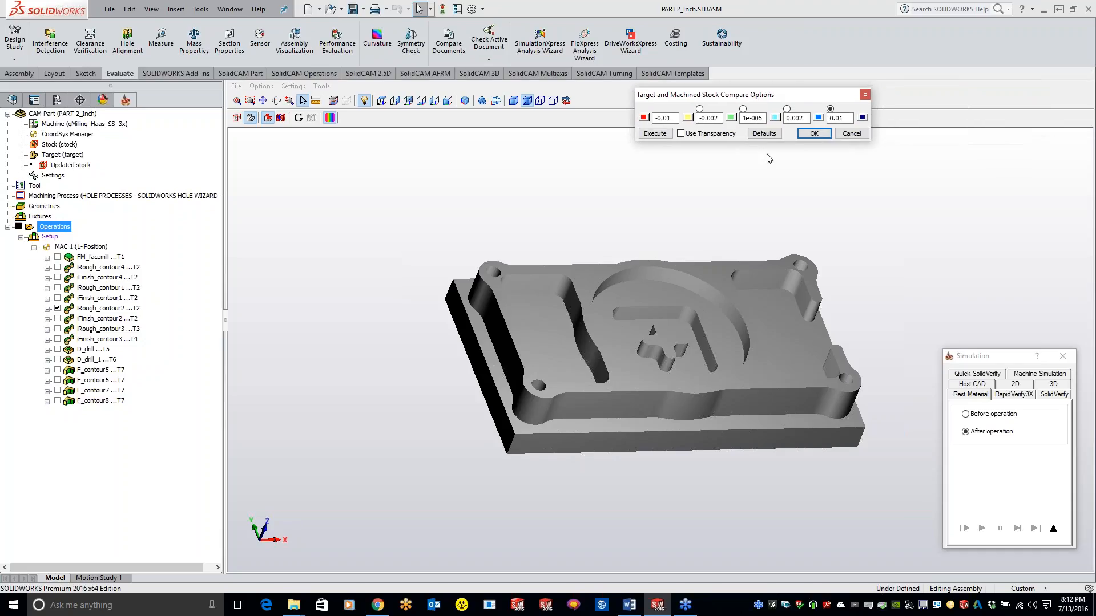
left_click(655, 135)
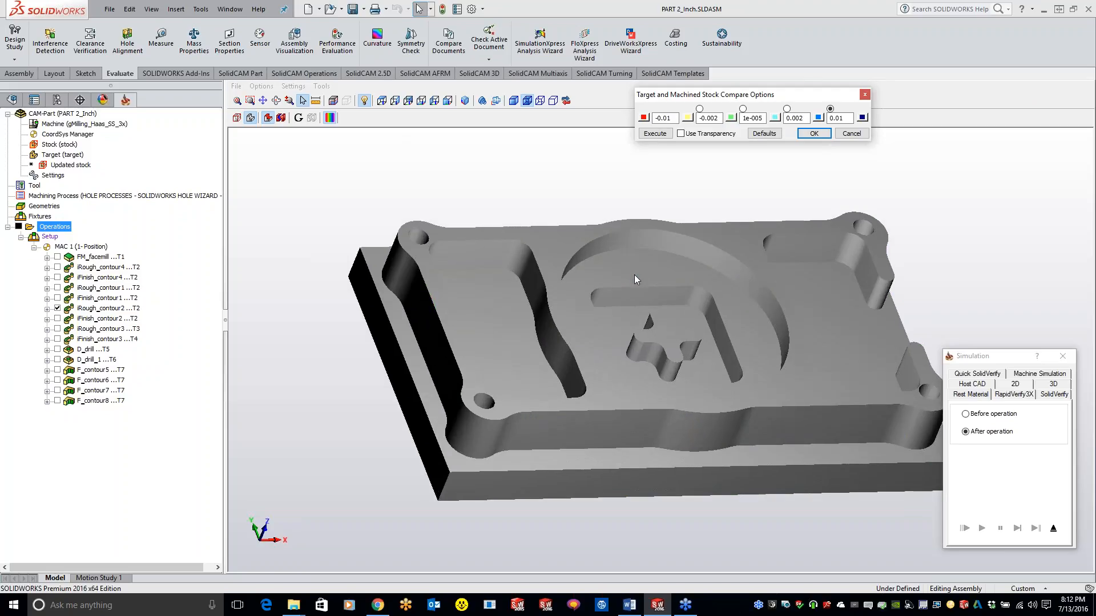
scroll(597, 227, "up", 5)
scroll(597, 227, "down", 5)
left_click(655, 133)
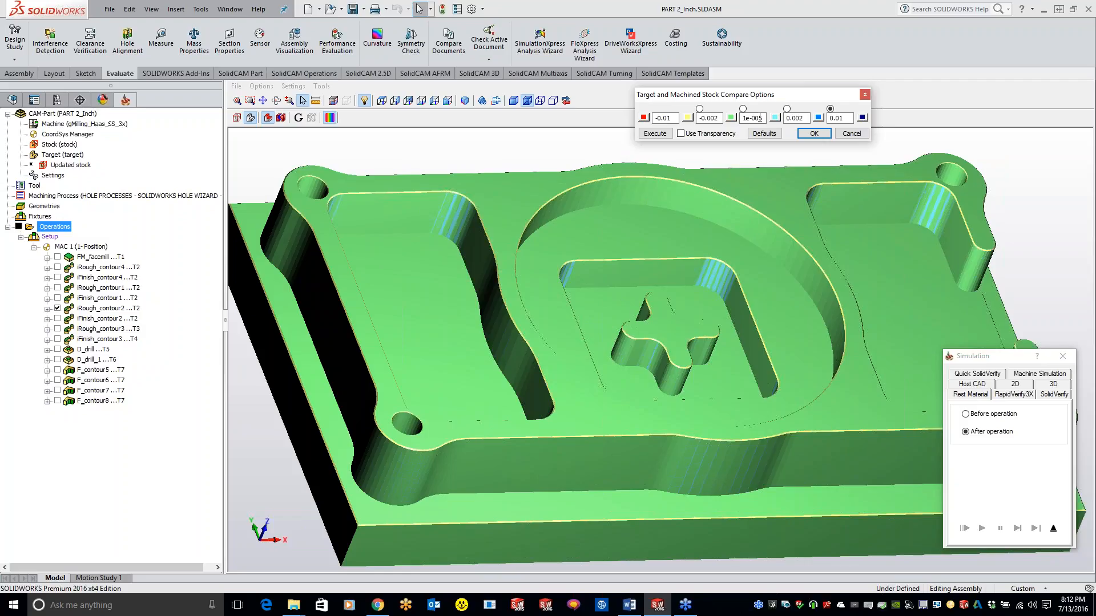
View the basic colour choices for the comparison's 1e-005 range and its custom colour settings, and close them
left_click(731, 117)
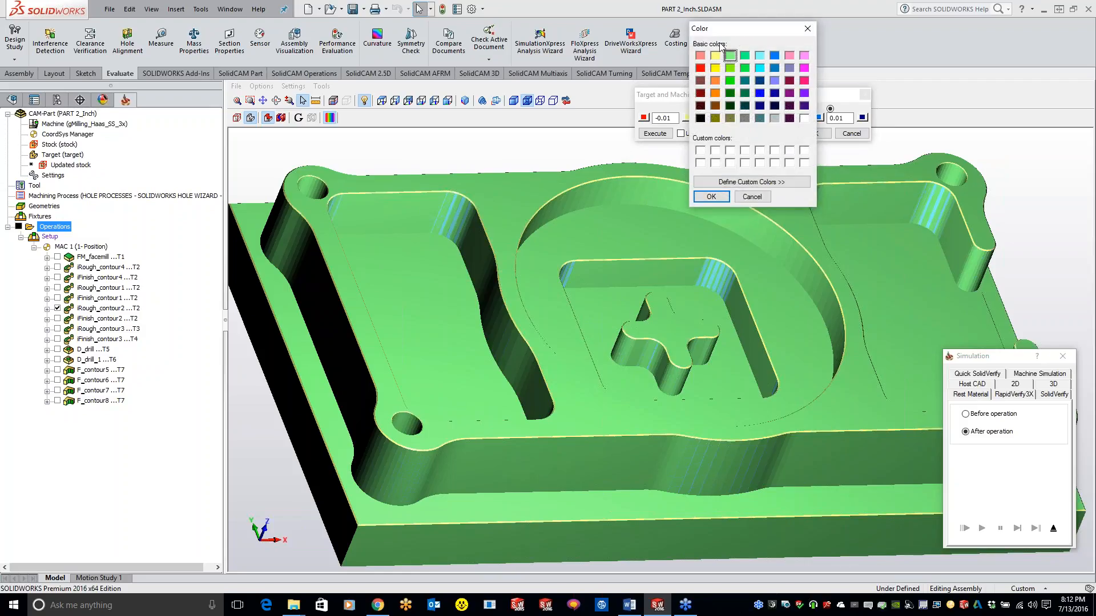
left_click(759, 182)
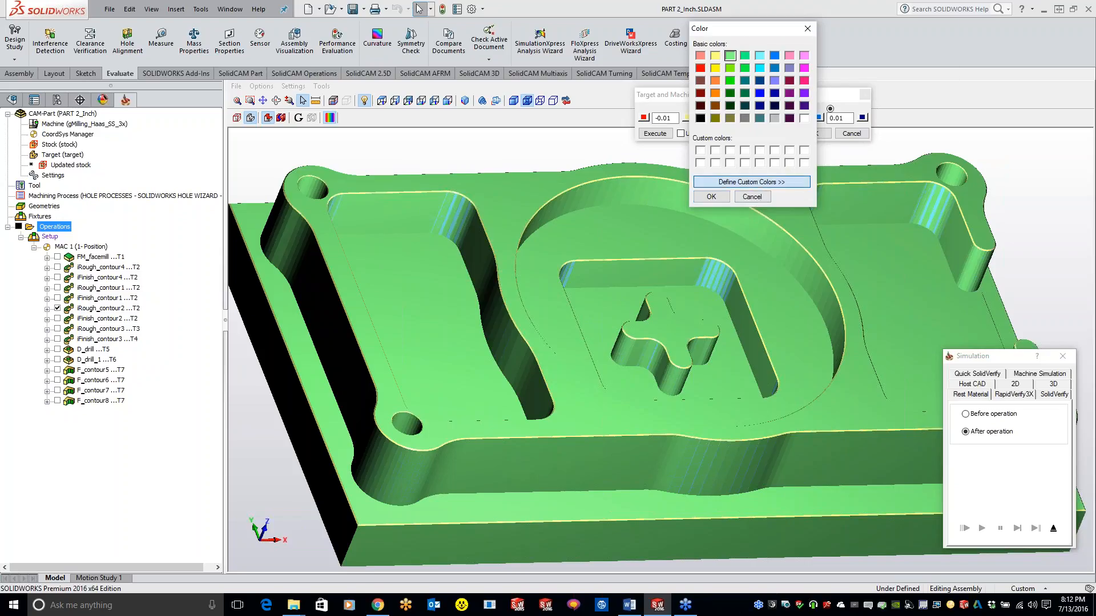
left_click(935, 28)
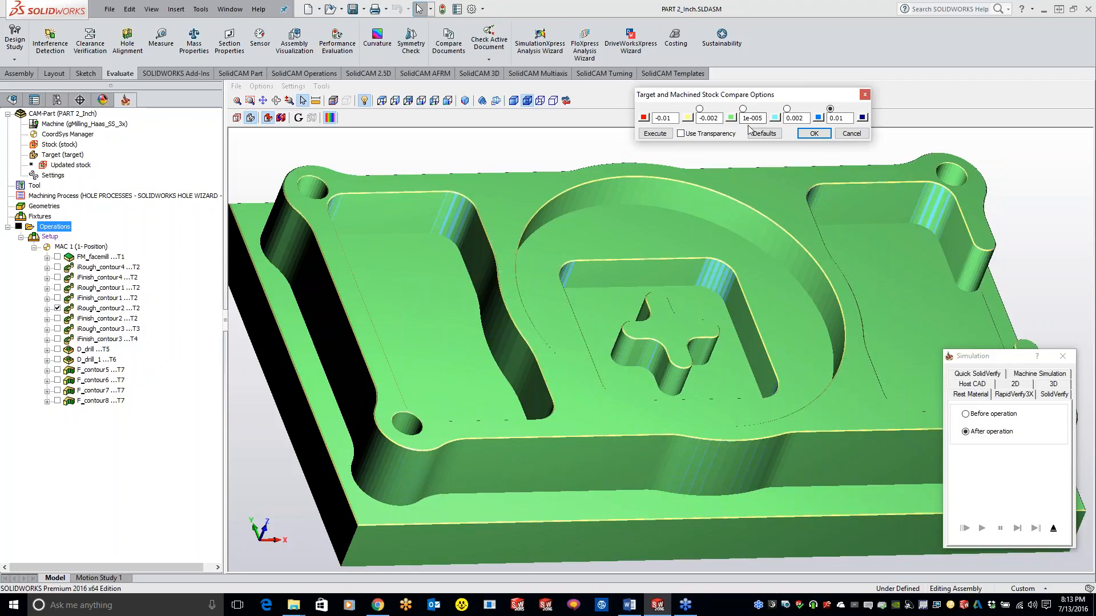
Inspect the colour comparison around the central pocket's cross-shaped boss and accept the comparison options
left_click(787, 120)
scroll(451, 215, "up", 3)
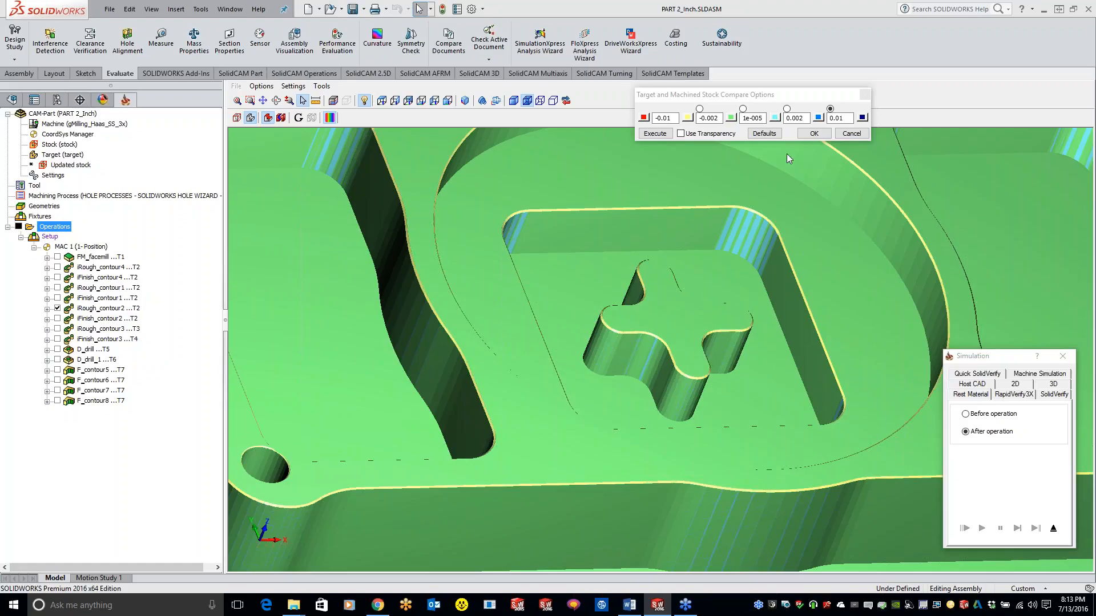
left_click(821, 136)
scroll(638, 315, "down", 5)
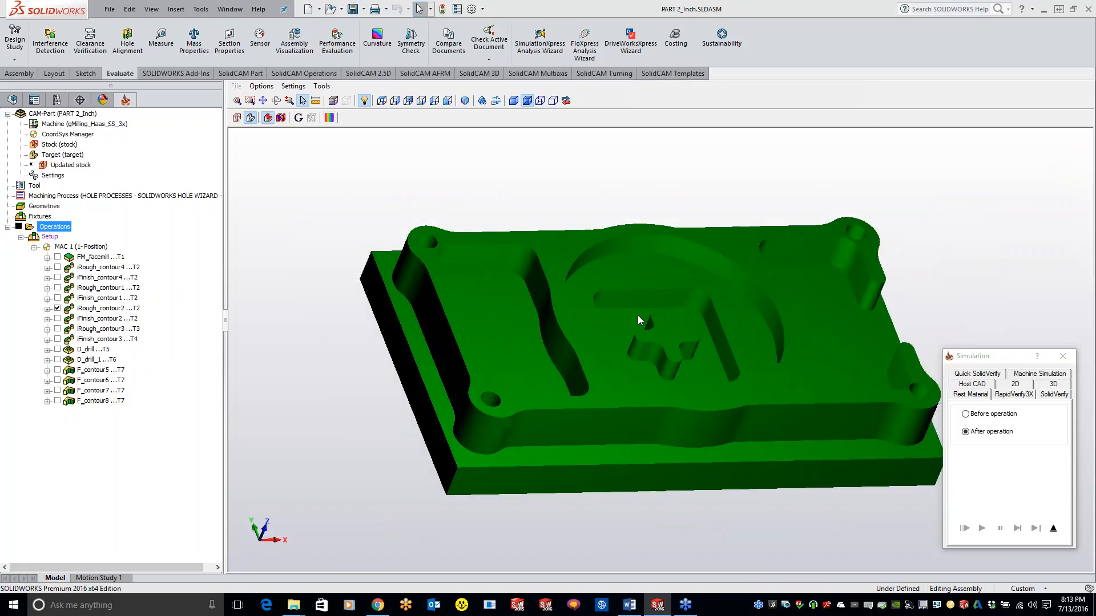
Toggle the gouge display, hide and show the target, and toggle the machined stock display
left_click(298, 117)
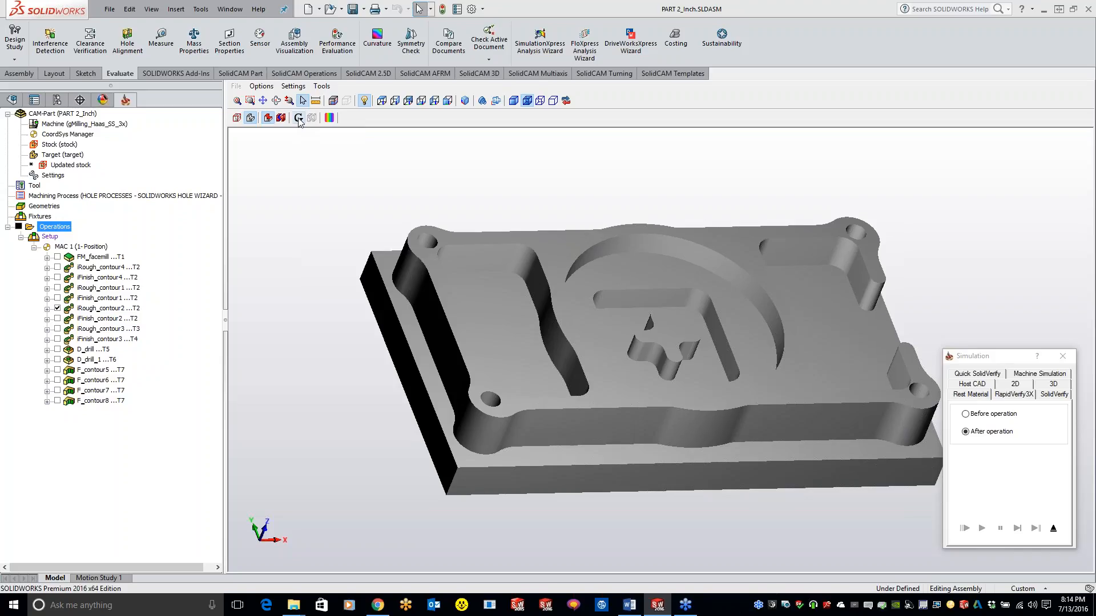
left_click(299, 118)
left_click(297, 118)
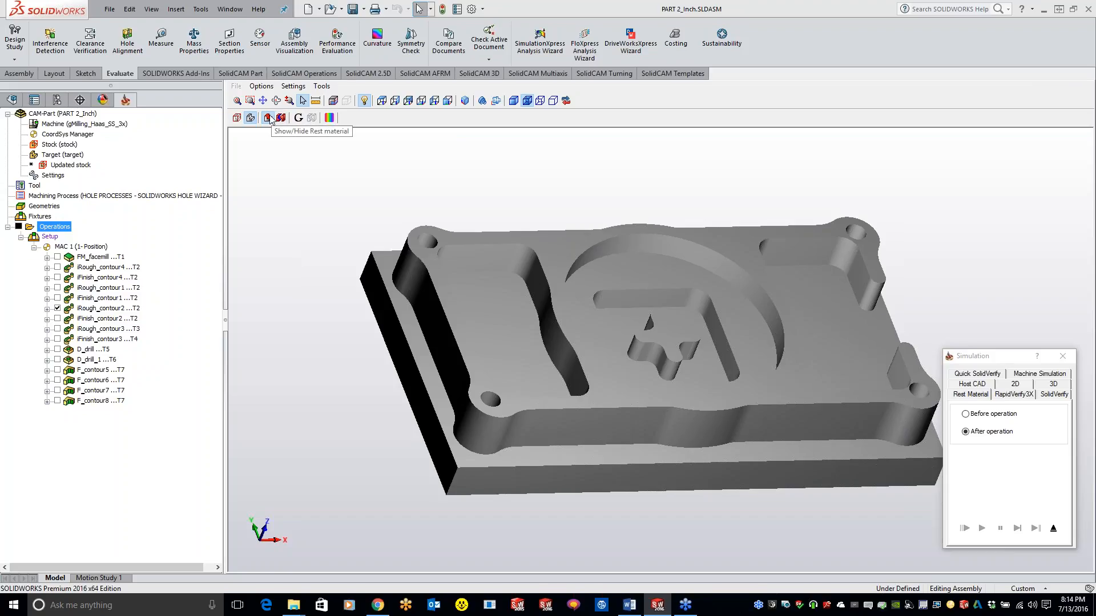
left_click(249, 118)
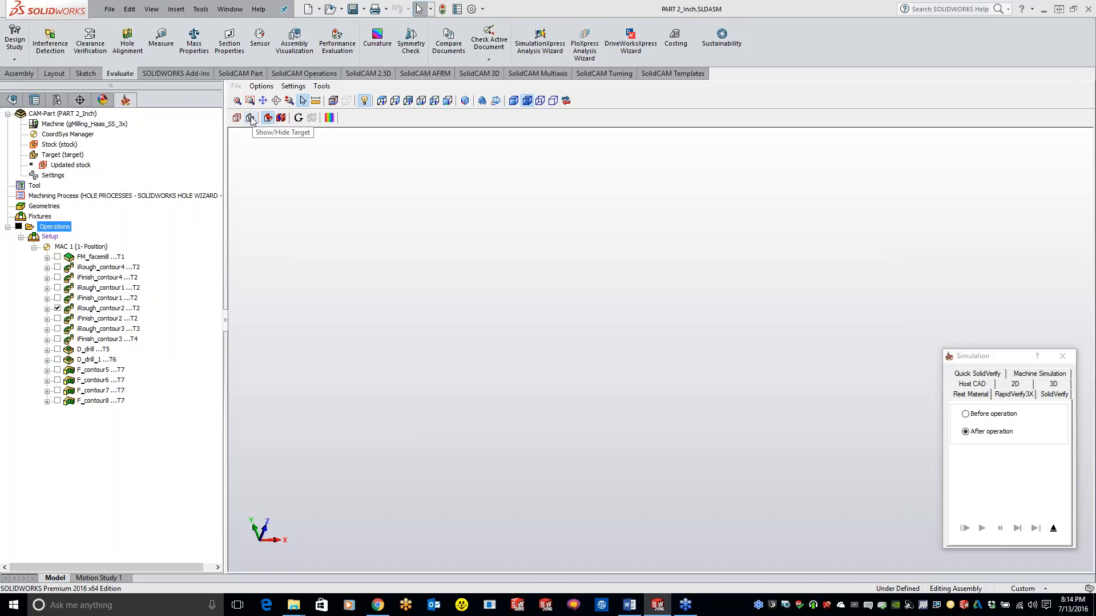
left_click(250, 118)
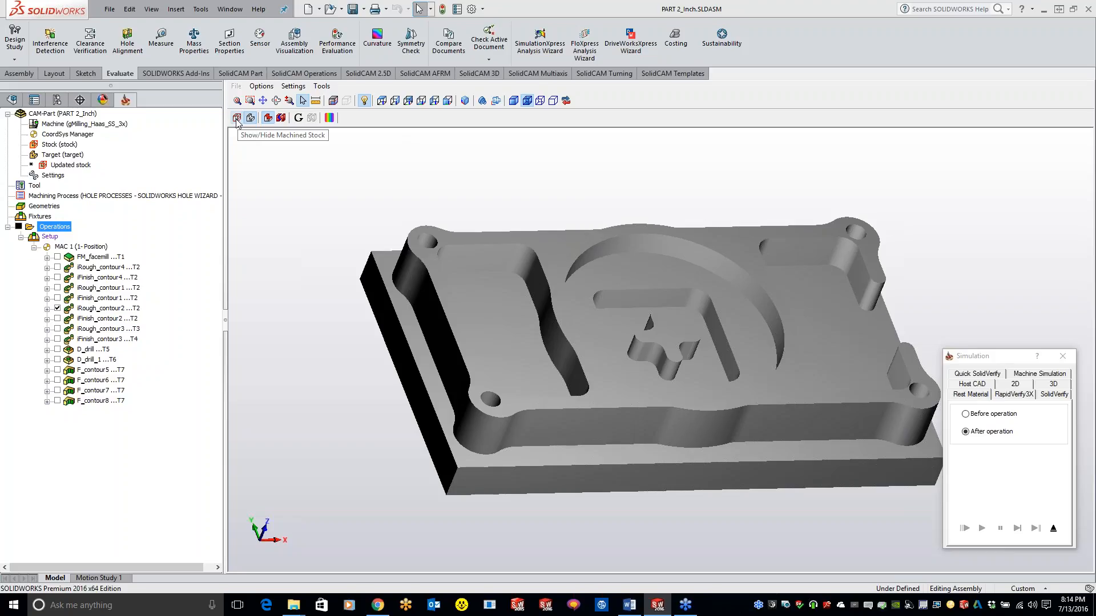
left_click(237, 118)
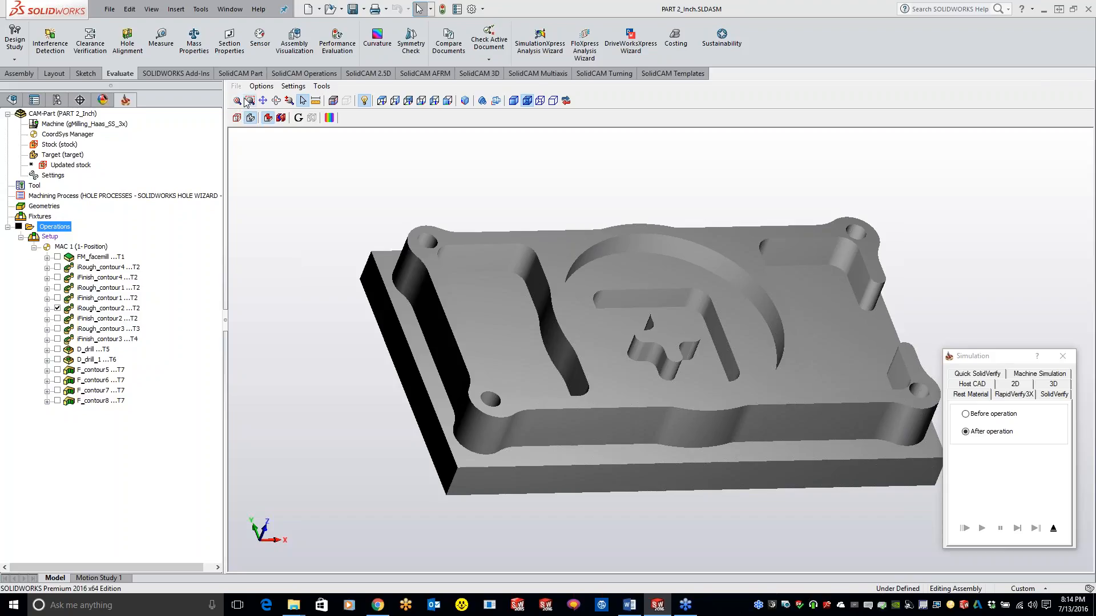
Examine the corner hole and adjoining pocket of the target model up close and from rotated angles
left_click(251, 101)
left_click_drag(409, 226, 447, 266)
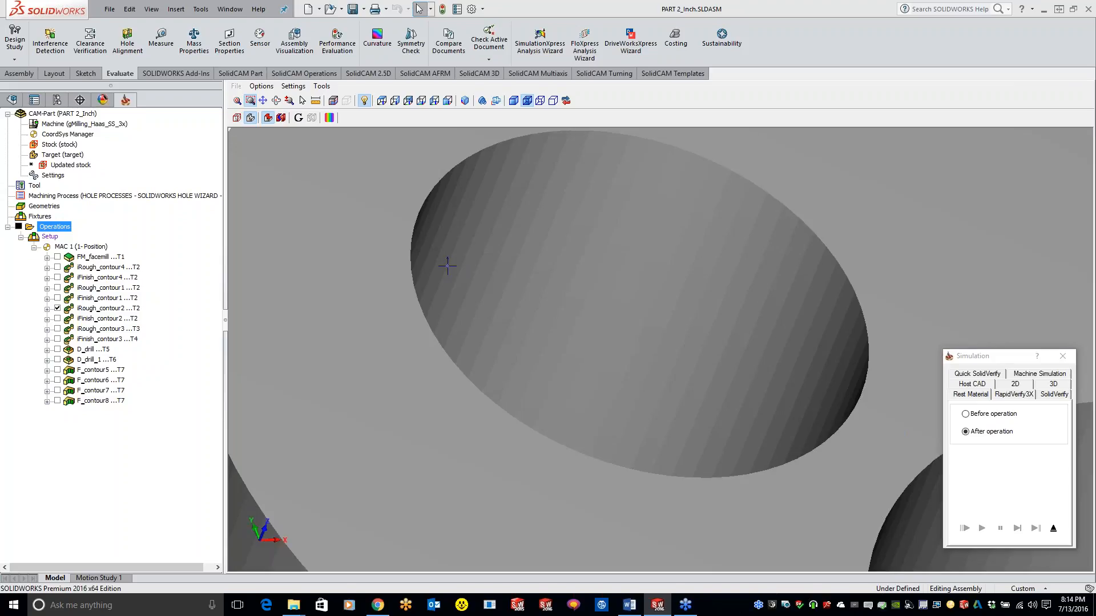
scroll(447, 266, "down", 8)
scroll(668, 331, "down", 6)
scroll(664, 326, "down", 2)
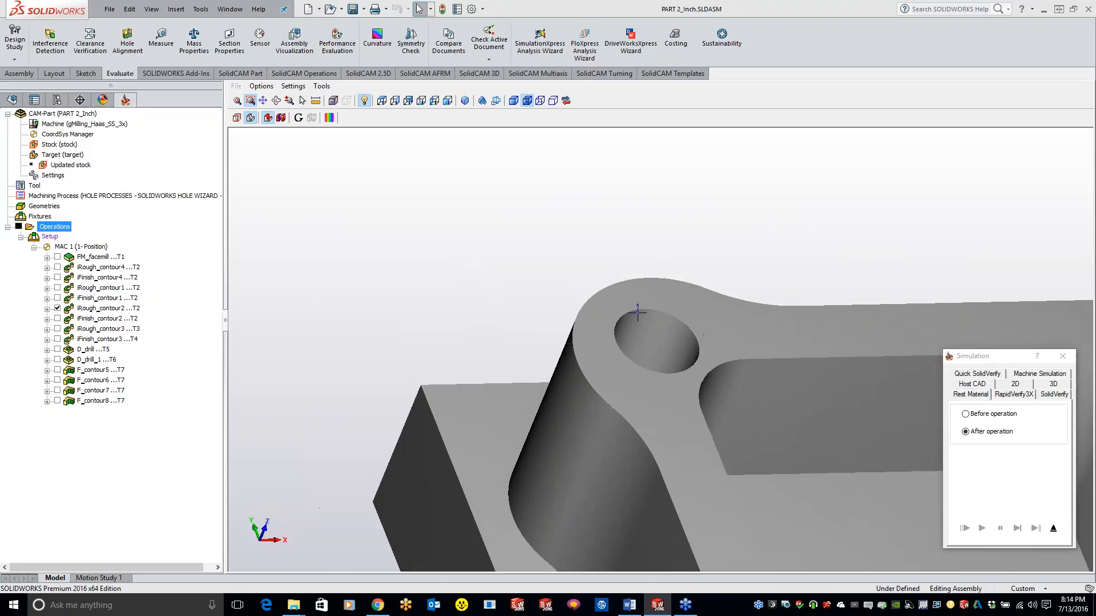
left_click(276, 101)
left_click(263, 101)
left_click_drag(481, 237, 399, 142)
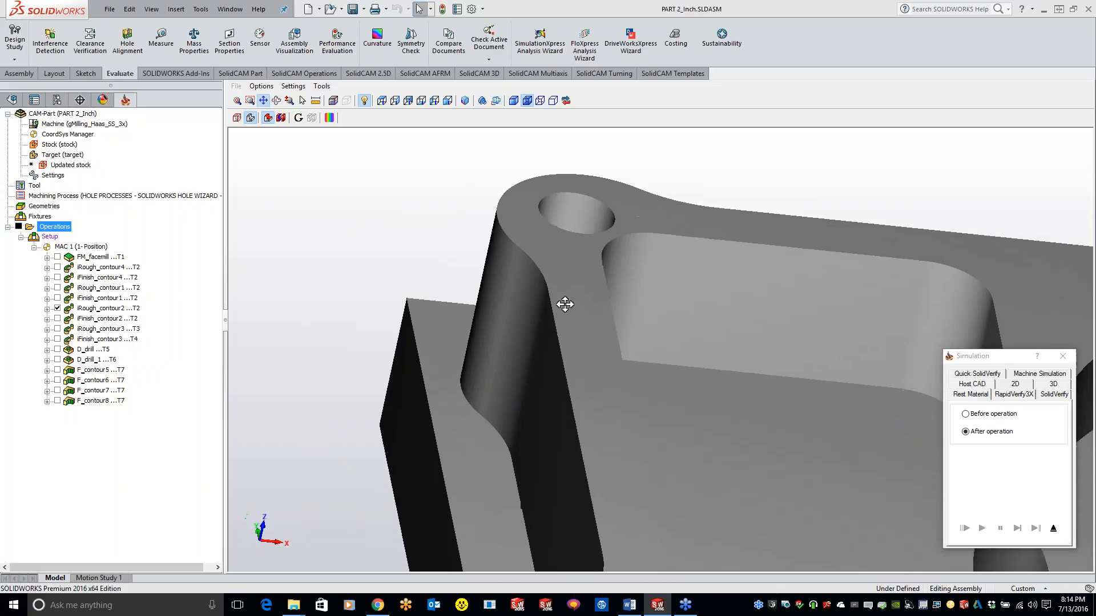
scroll(645, 336, "down", 3)
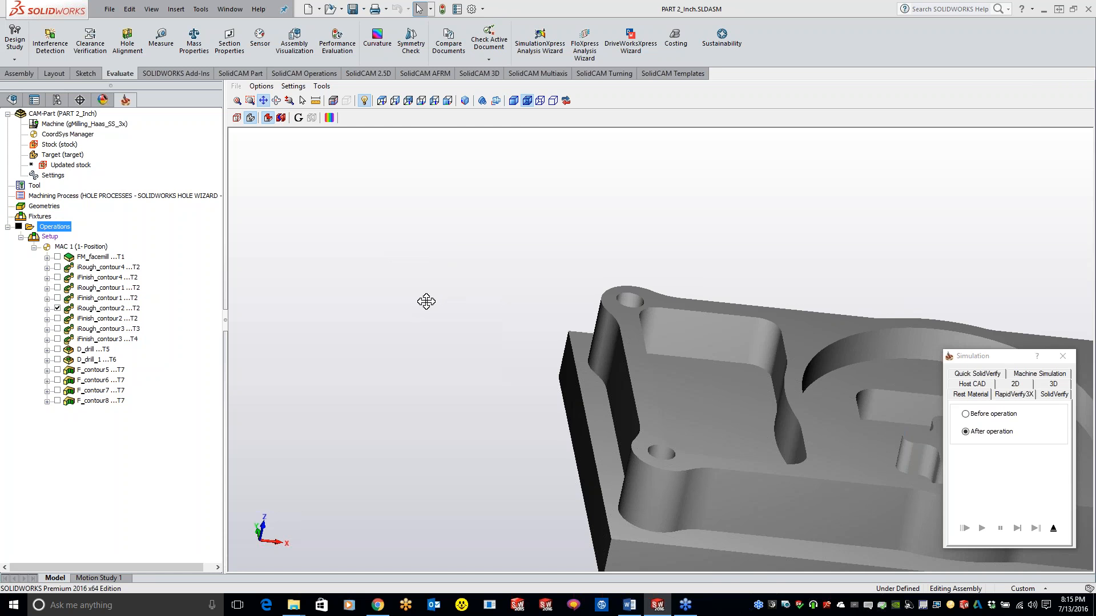
middle_click_drag(427, 302, 394, 306)
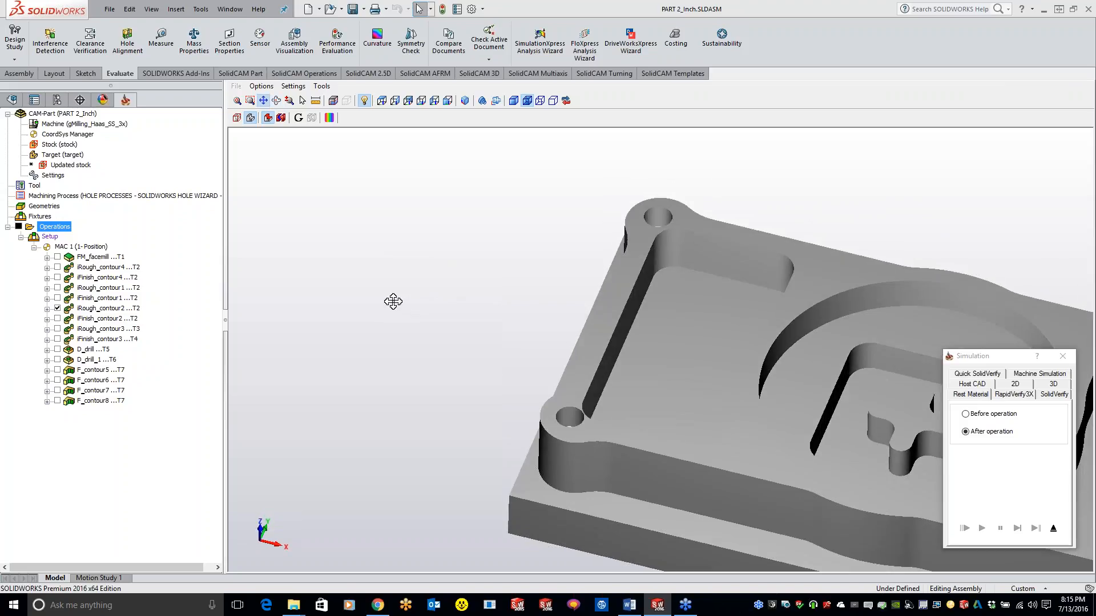
Measure the distance across the part between a point on the near upper edge and one on the far upper edge
left_click(317, 101)
left_click(631, 449)
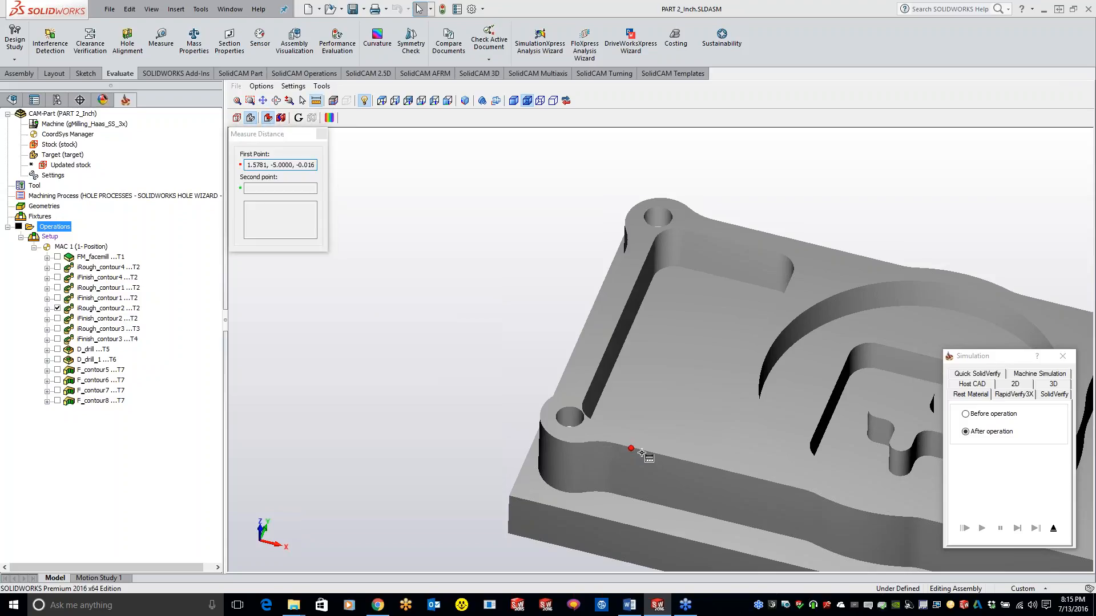
left_click(718, 221)
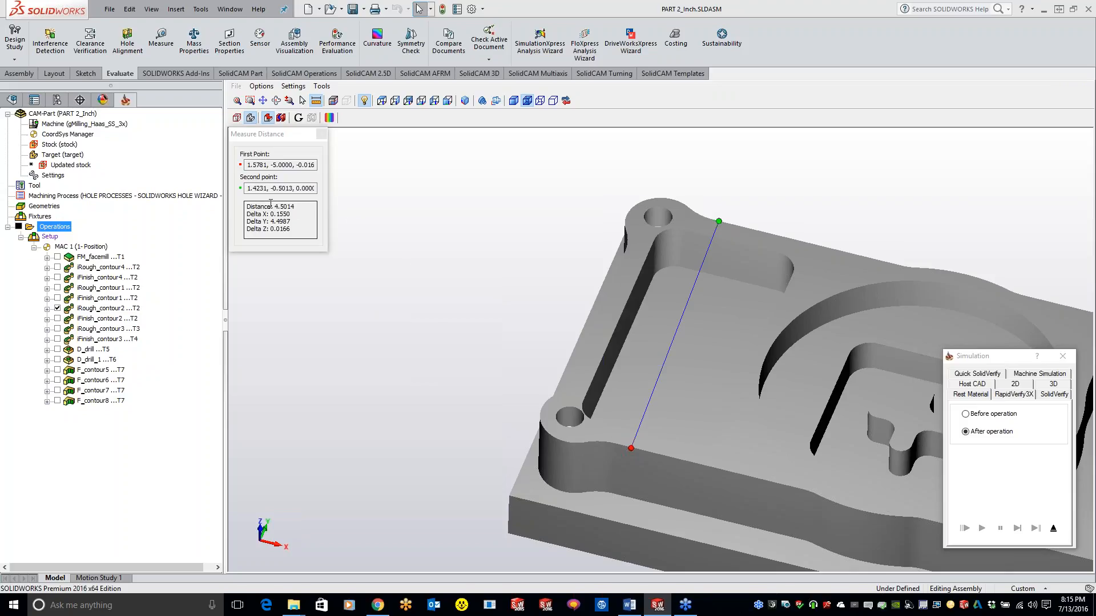
scroll(628, 456, "up", 5)
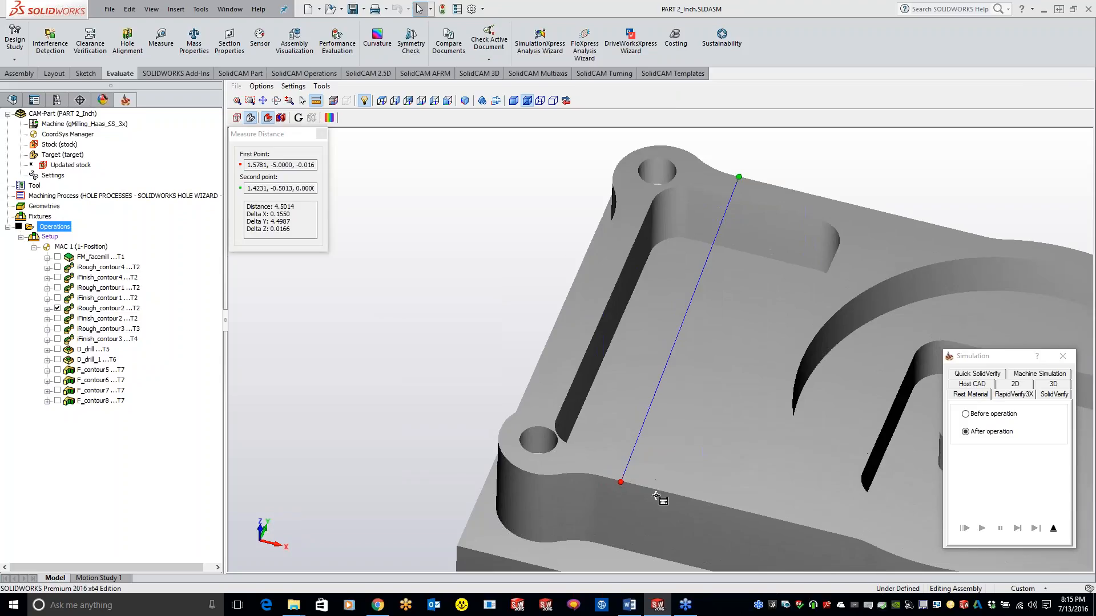
scroll(628, 531, "down", 2)
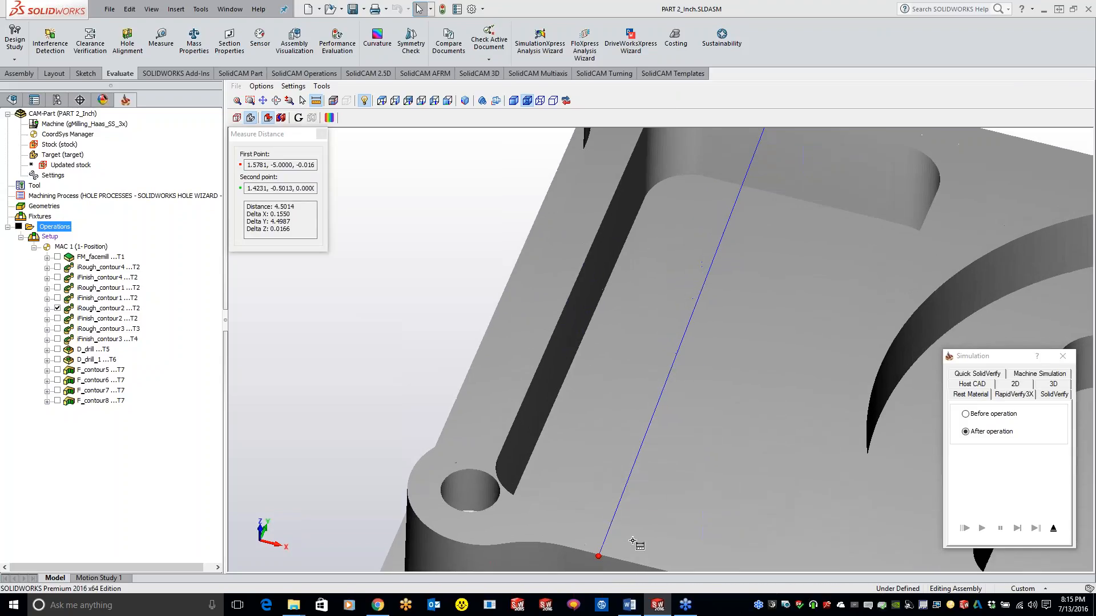
Close the distance measurement and return to the selection tool
scroll(635, 531, "down", 2)
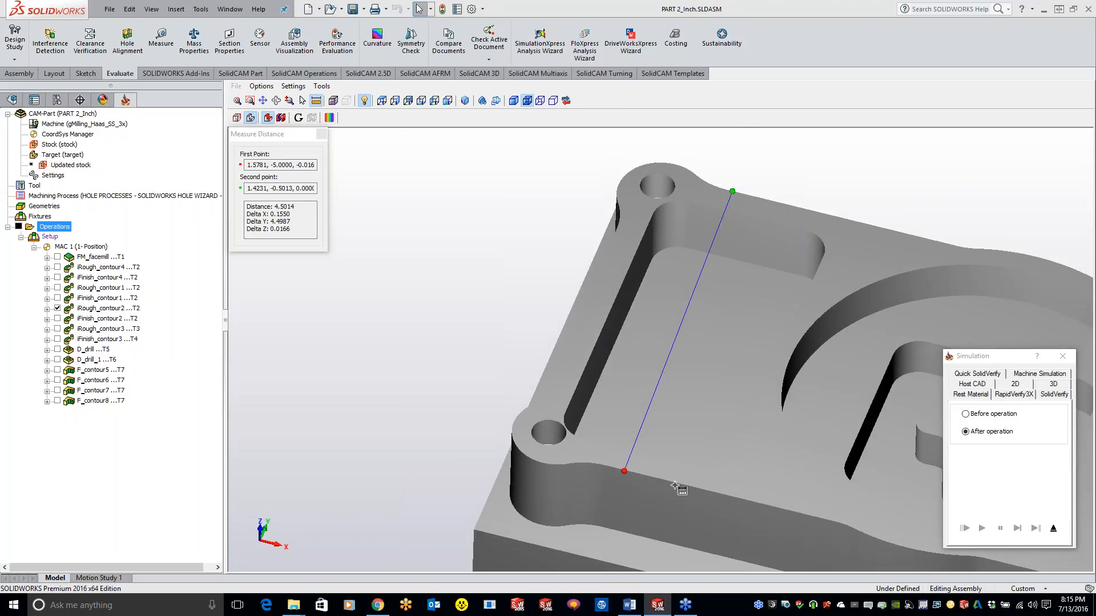
scroll(682, 479, "down", 1)
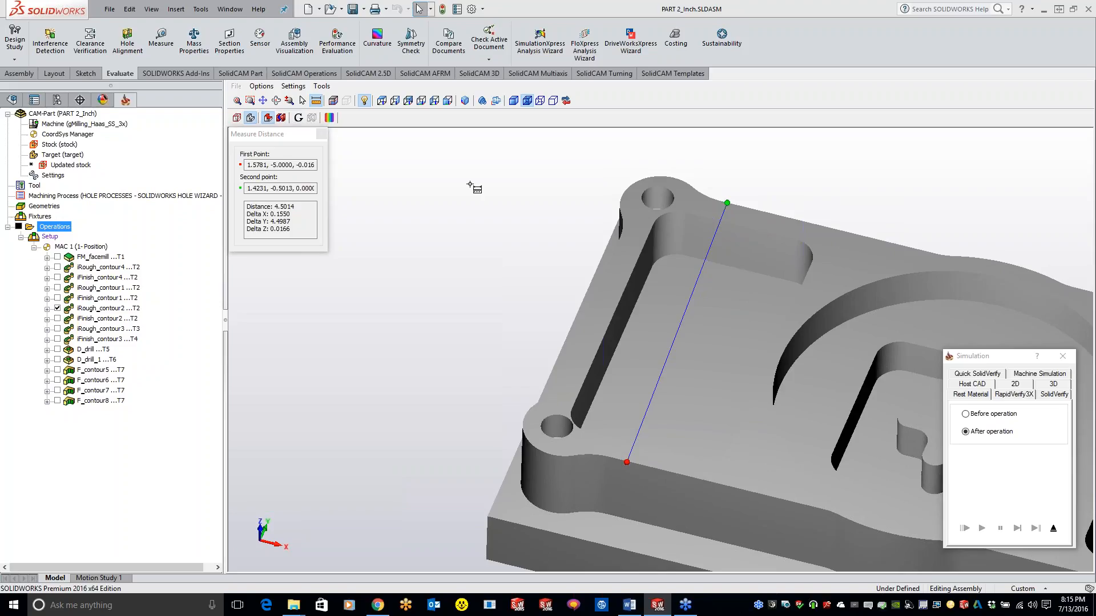
left_click(321, 135)
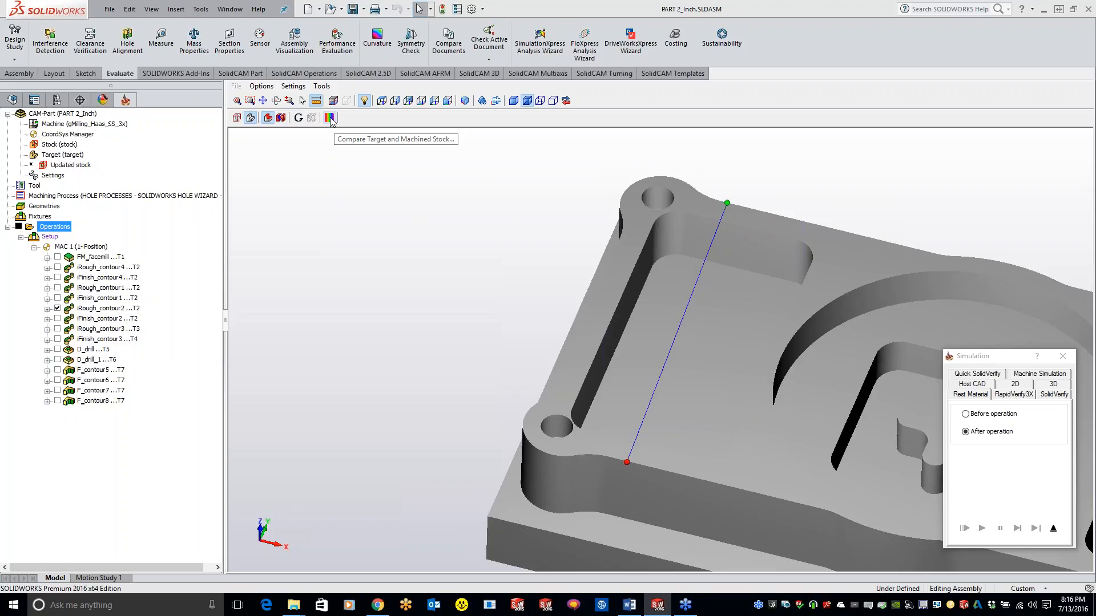
left_click(303, 100)
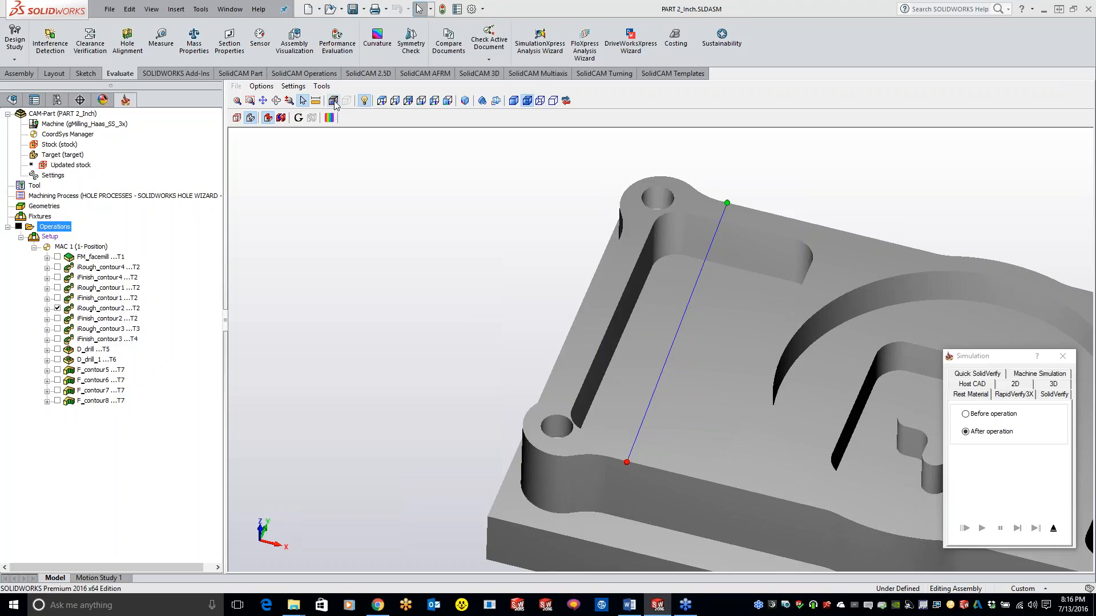
Show the target model in wireframe and hidden-line display, and restore the shaded display
left_click(364, 102)
left_click(540, 105)
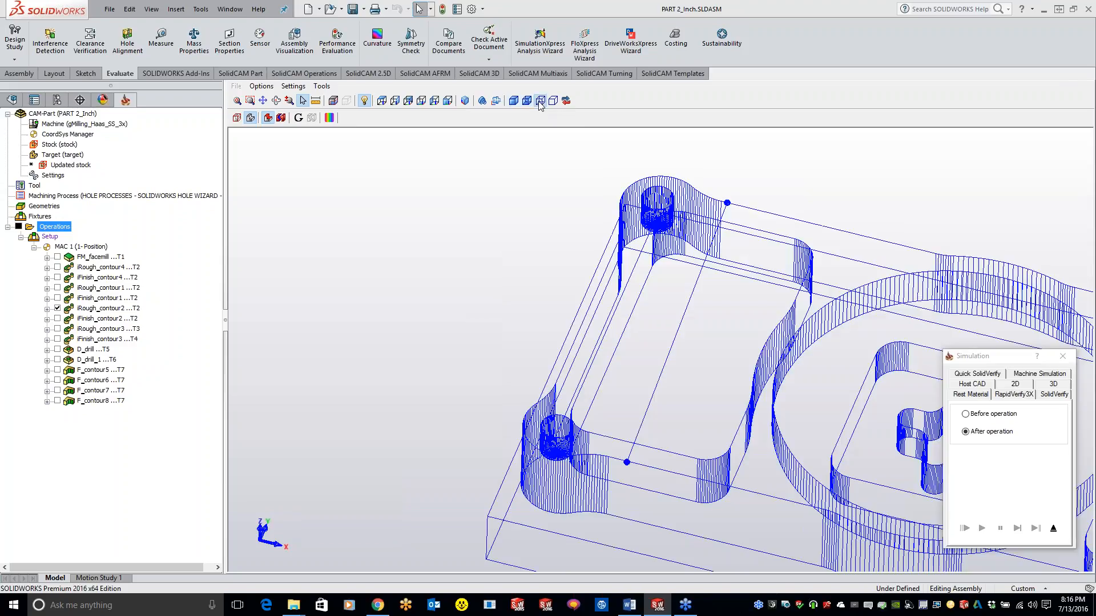
left_click(553, 102)
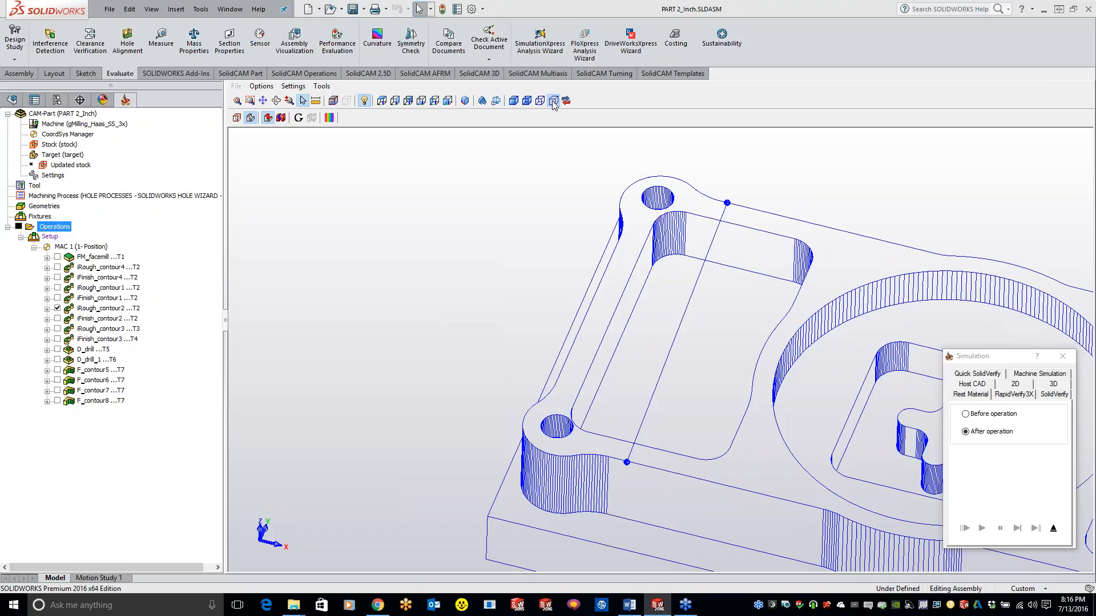
left_click(521, 102)
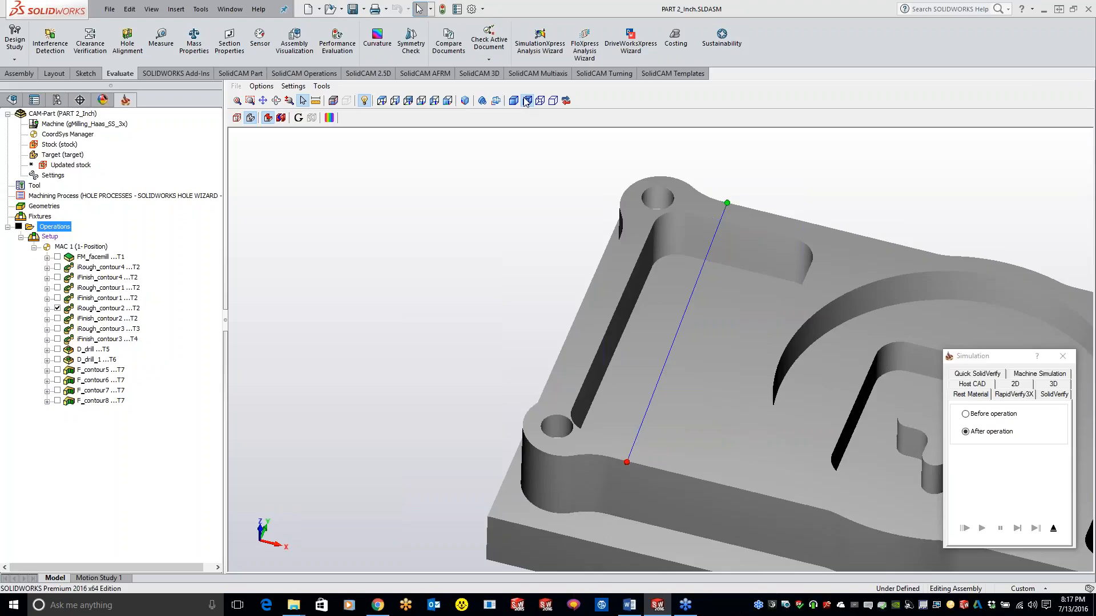
left_click(525, 101)
middle_click_drag(735, 275, 747, 301)
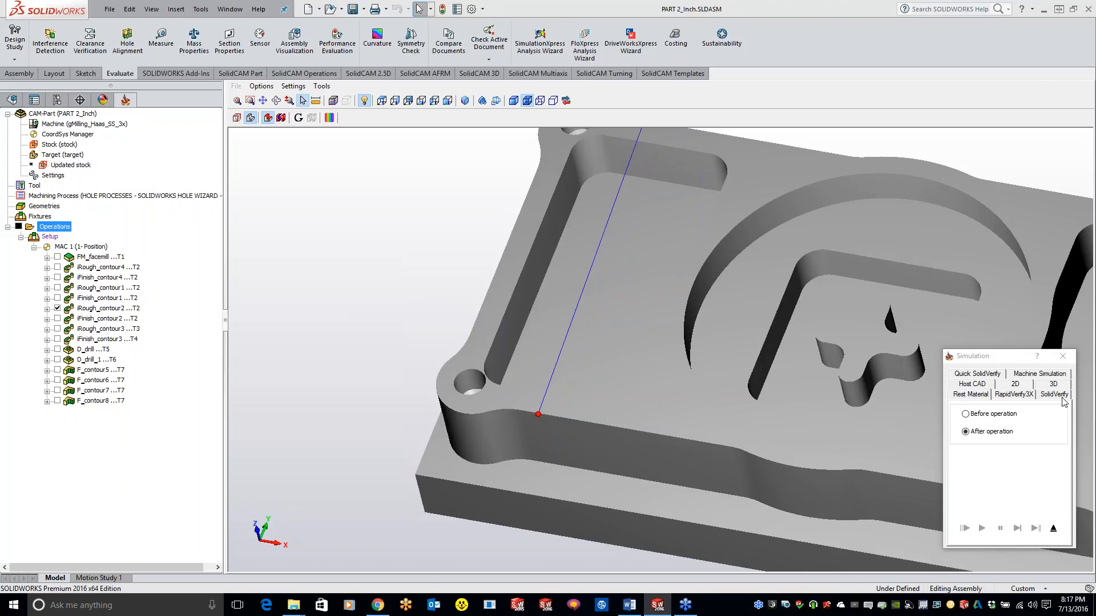
Play the RapidVerify3X simulation of all operations, raising the simulation speed to maximum and viewing the part from several angles
left_click(1006, 395)
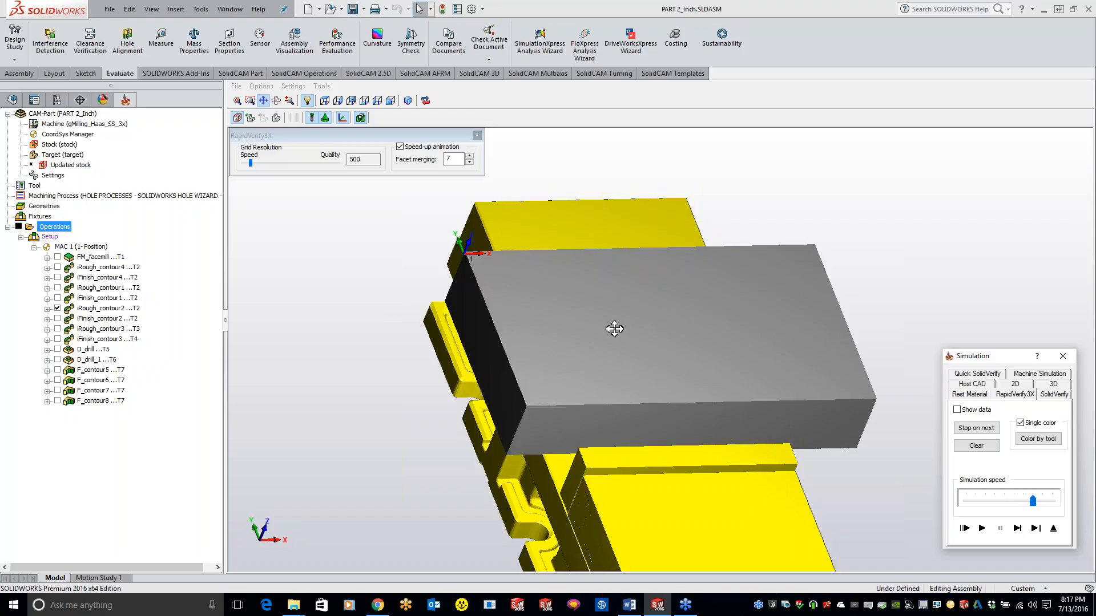
left_click(982, 528)
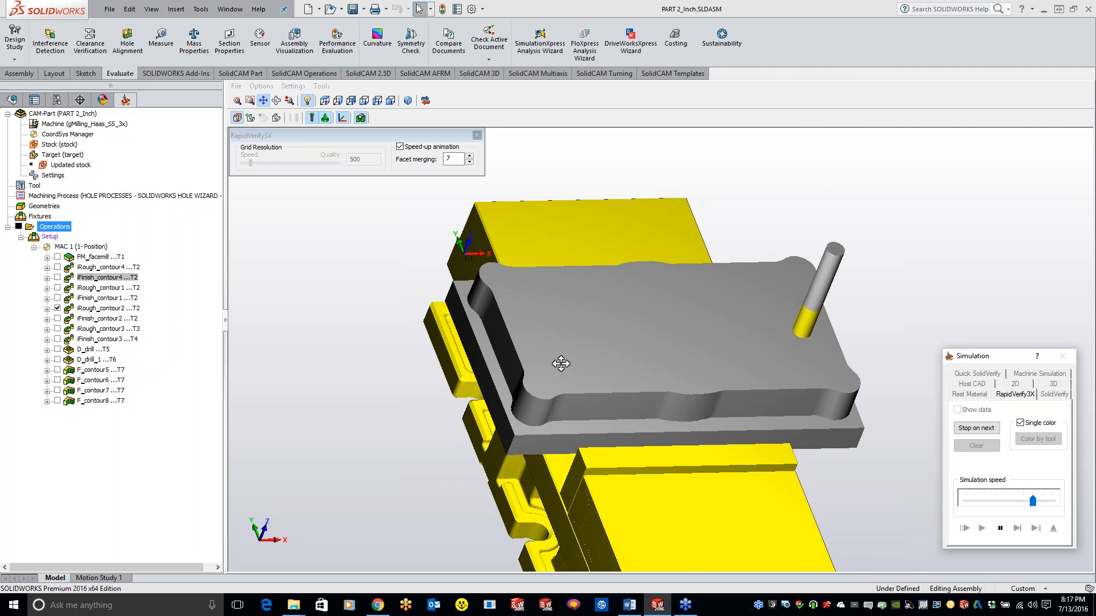
middle_click_drag(639, 358, 662, 350)
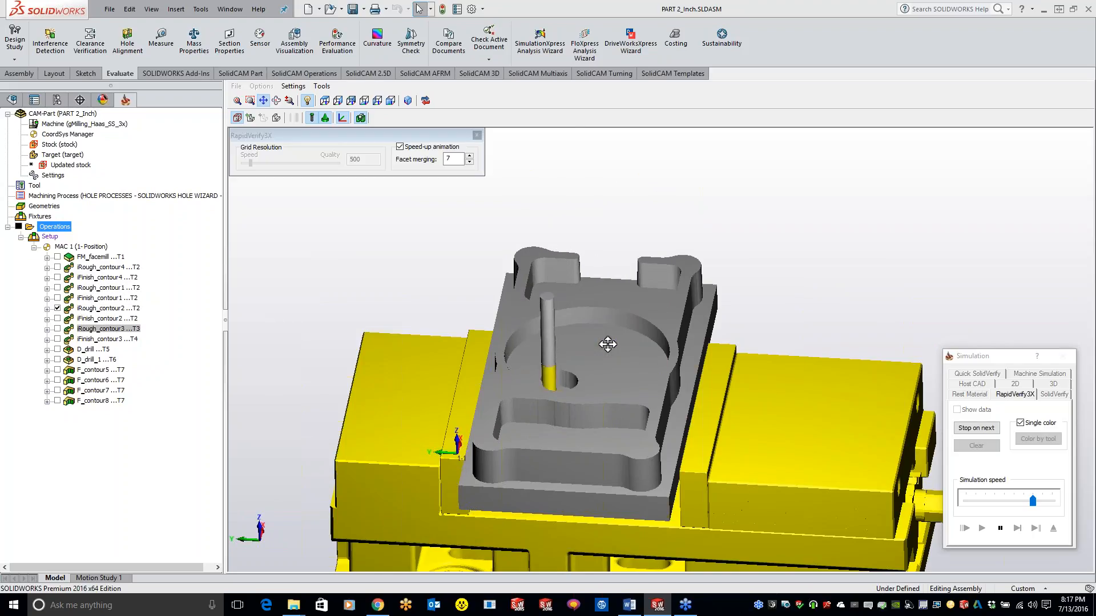
middle_click_drag(614, 358, 537, 332)
left_click_drag(1034, 502, 1054, 502)
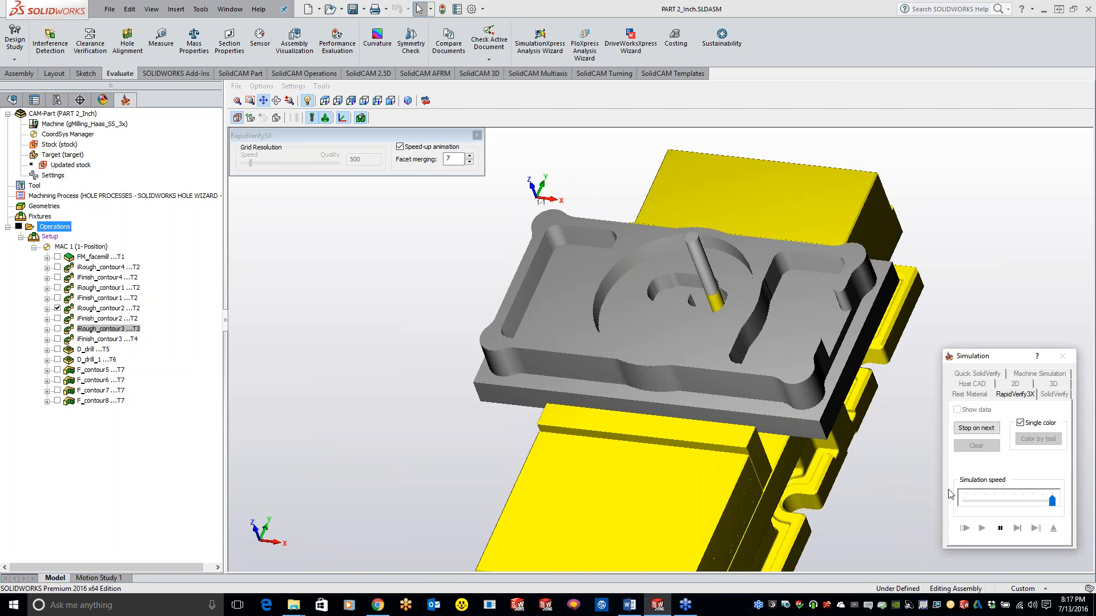
middle_click_drag(800, 347, 789, 315)
middle_click_drag(790, 315, 791, 318, "ctrl")
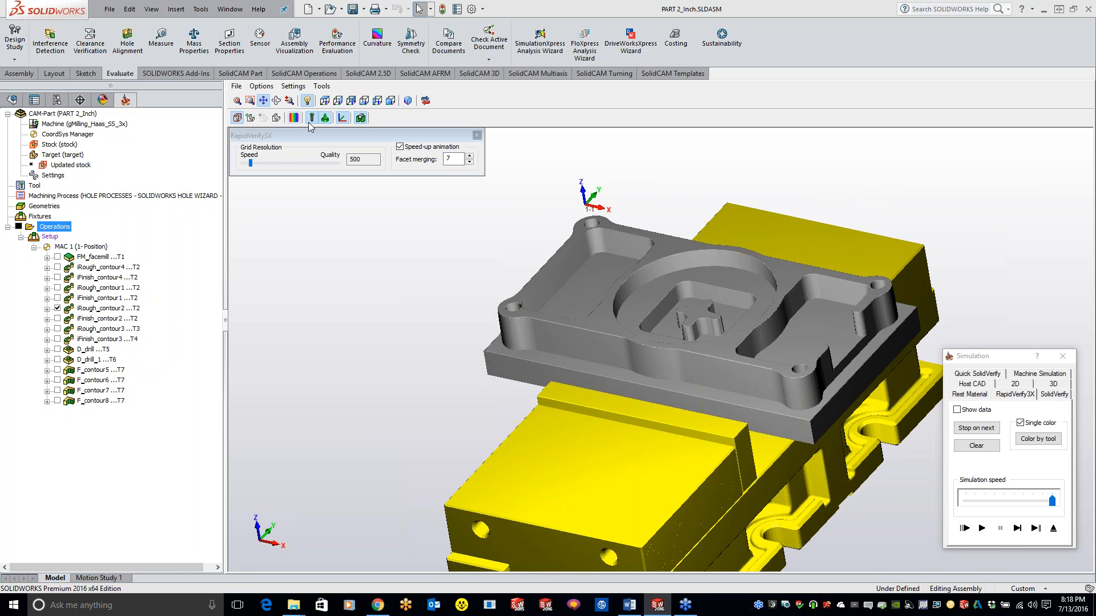
Examine the edge quality of the simulated stock up close around the cross-shaped boss and neighbouring walls
scroll(753, 272, "up", 10)
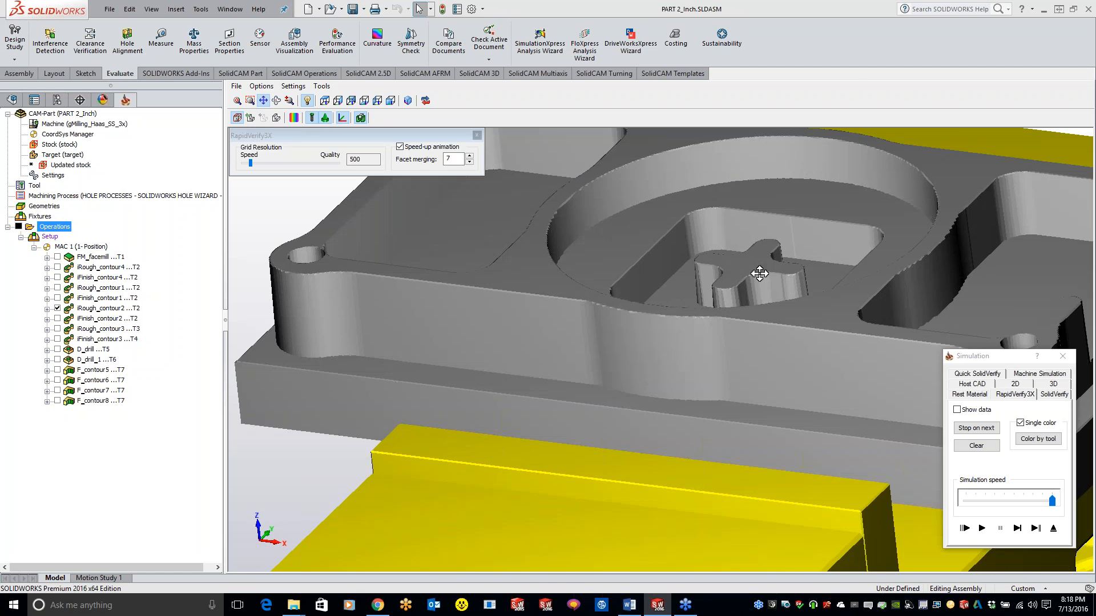
middle_click_drag(748, 267, 759, 293)
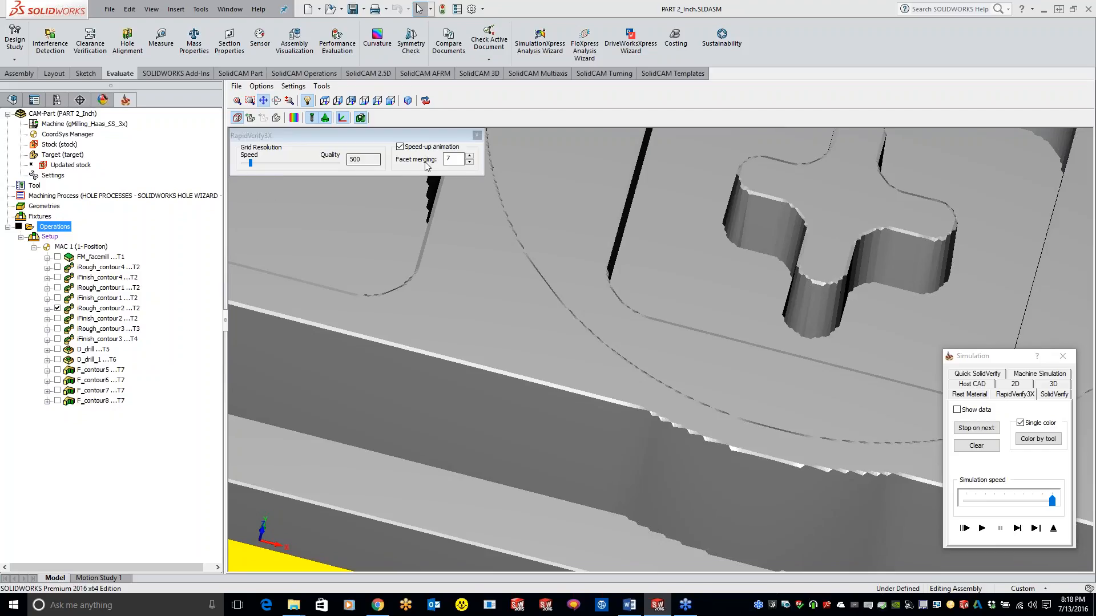
left_click(361, 159)
scroll(886, 265, "up", 3)
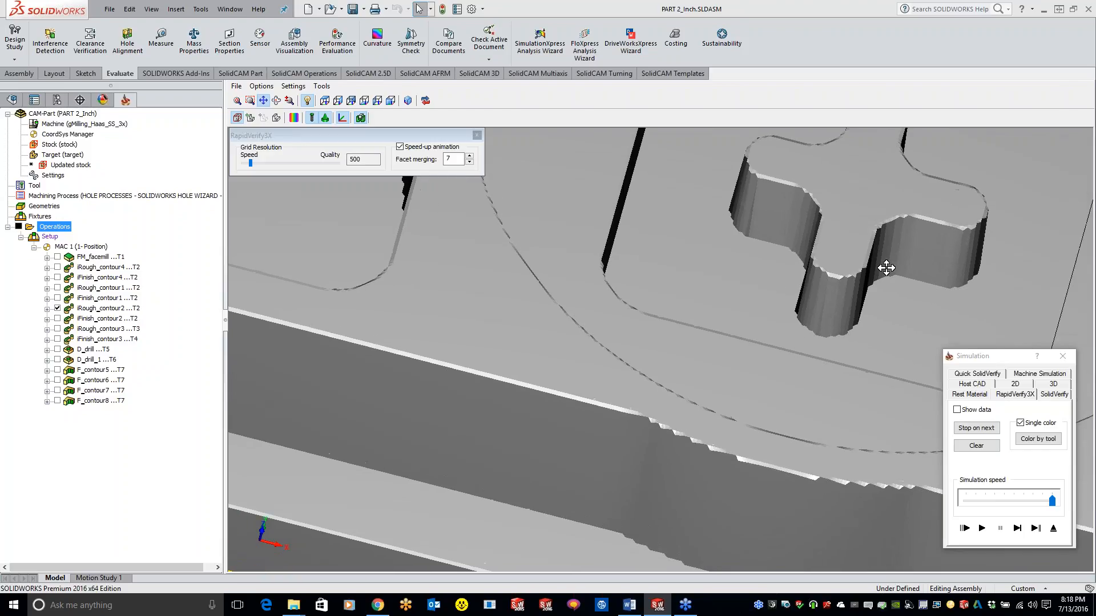
left_click_drag(877, 278, 369, 299)
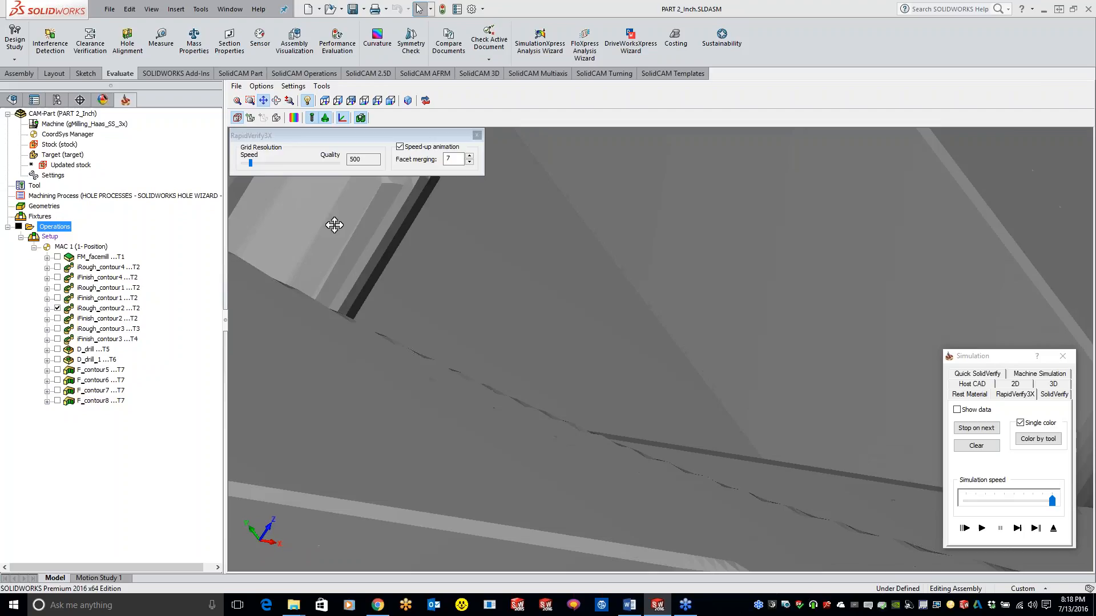
Raise the RapidVerify3X grid resolution to 1215 and bring the whole part back into view
left_click_drag(250, 163, 264, 163)
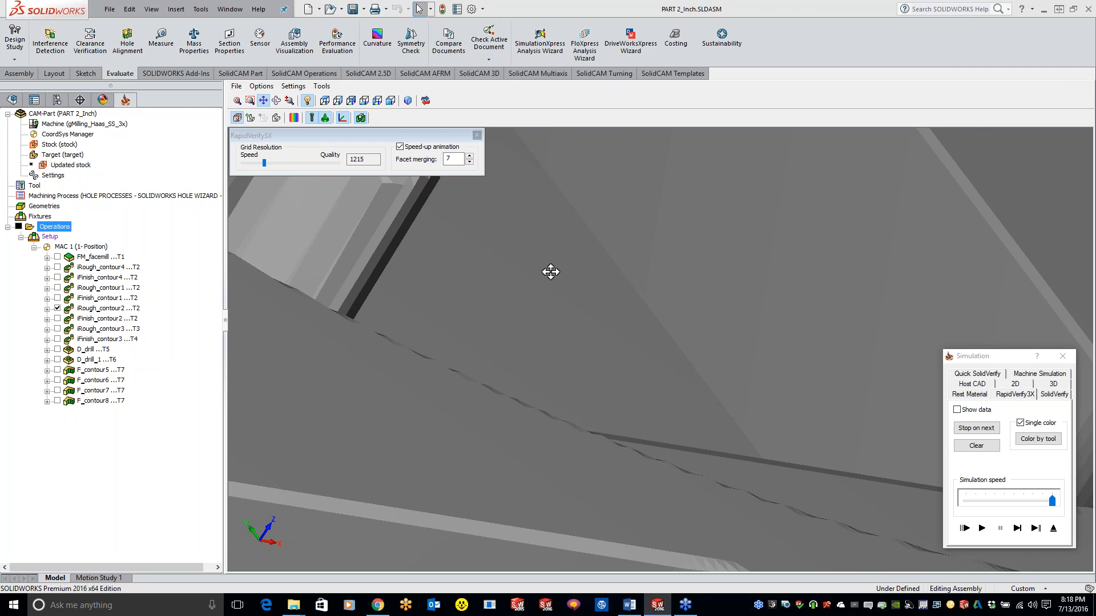
scroll(551, 271, "down", 10)
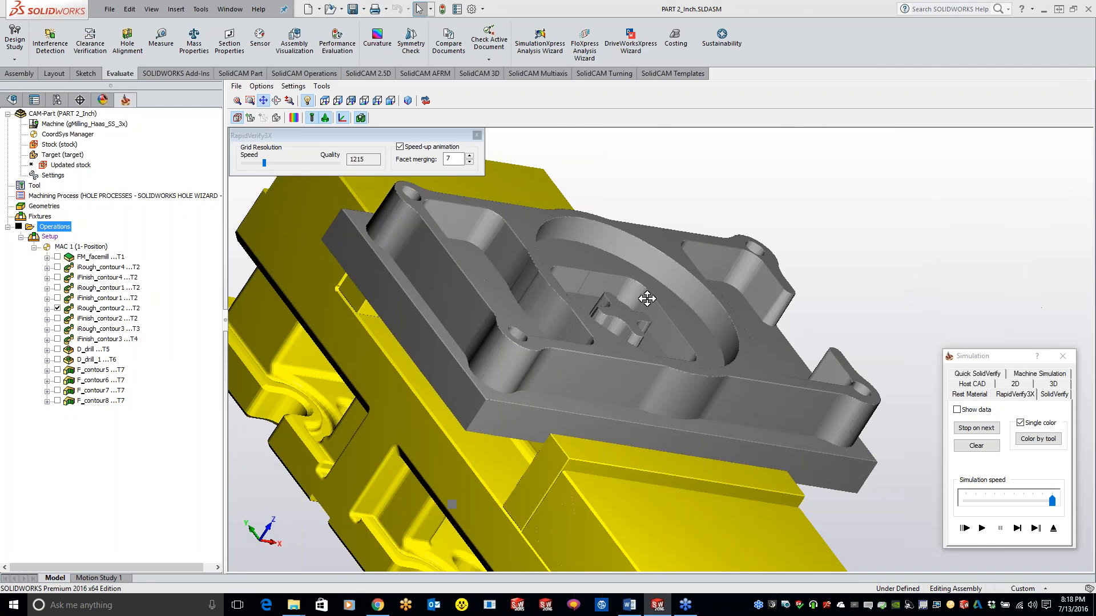
scroll(647, 298, "down", 1)
middle_click_drag(649, 297, 582, 336)
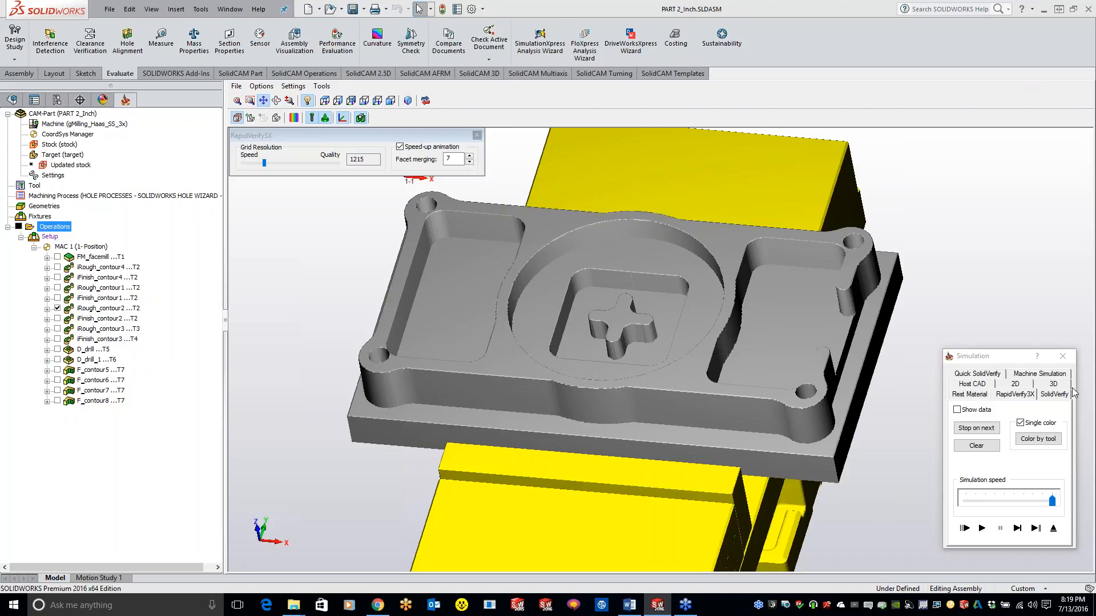
Exit the simulation and close the current CAM-Part
left_click(1062, 356)
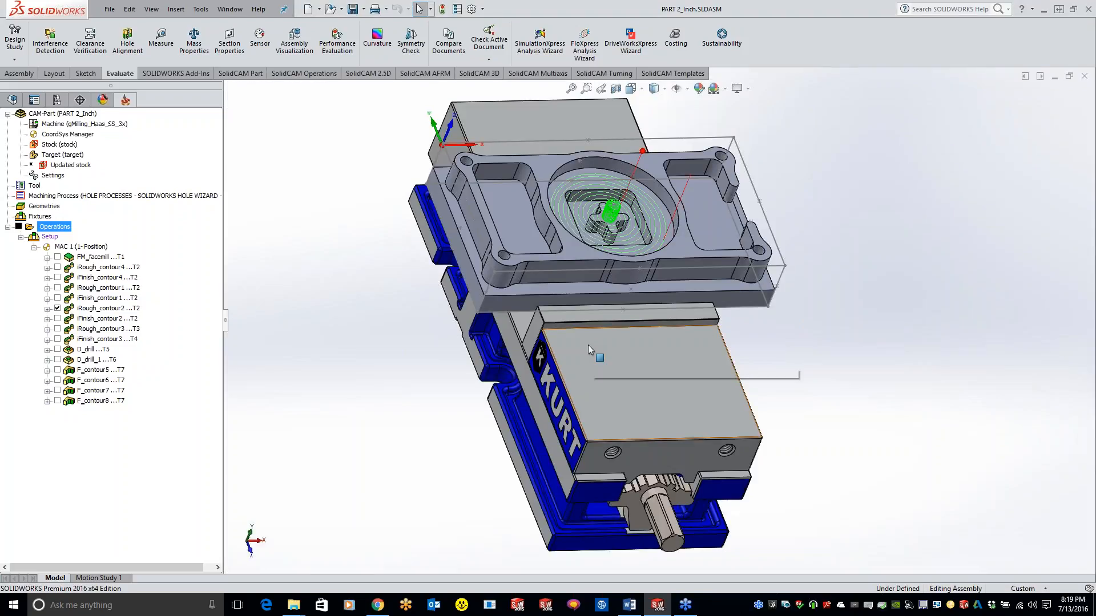
right_click(73, 114)
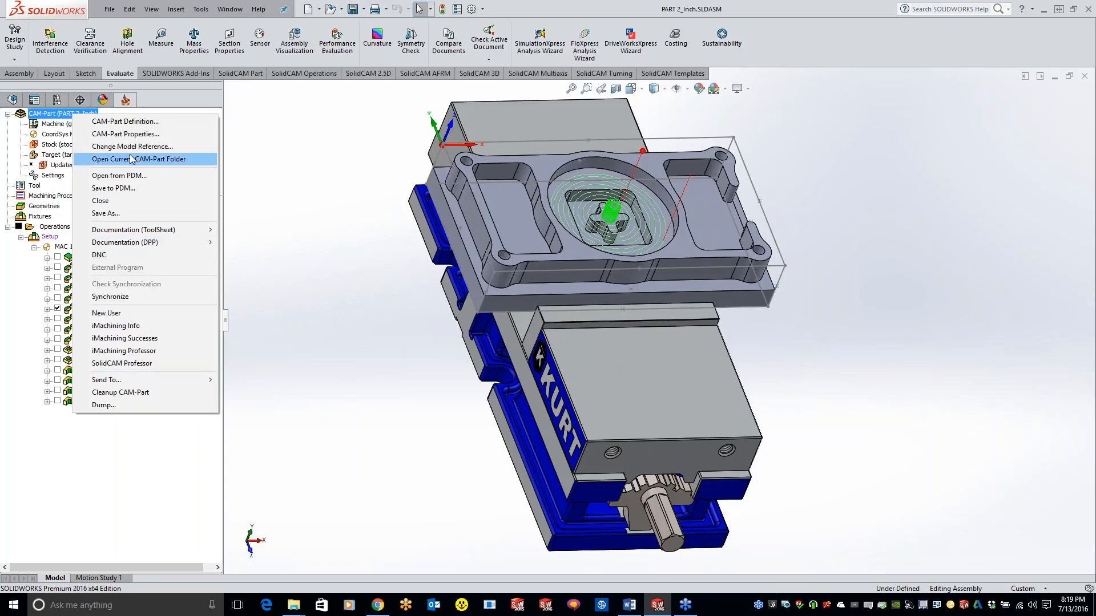
left_click(114, 213)
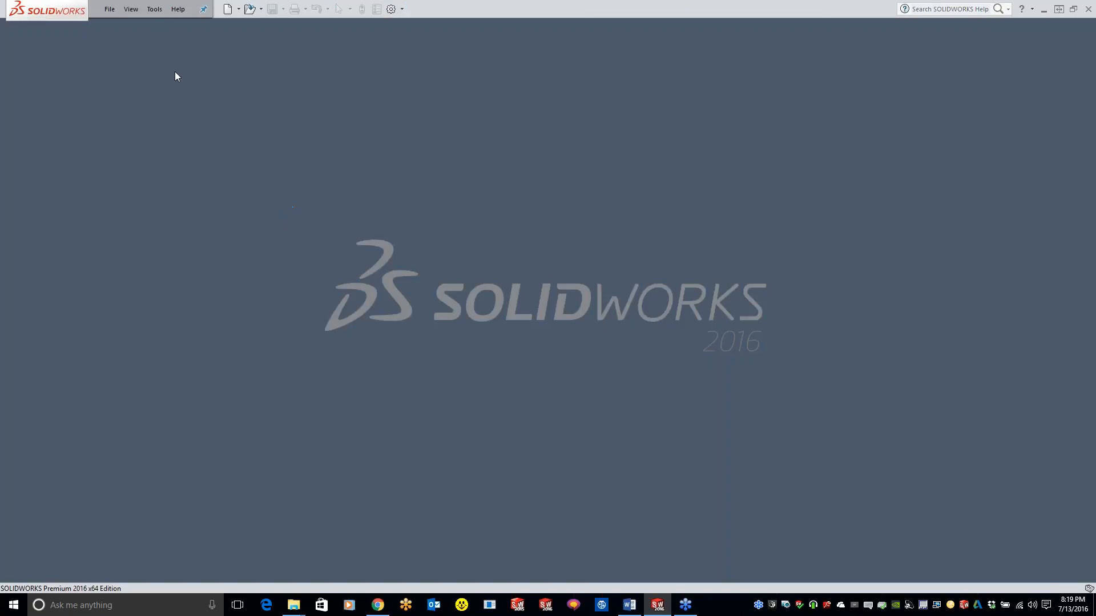
Open the simulation modes page of the tool path simulation options in the SolidCAM settings
left_click(158, 10)
mouse_move(183, 55)
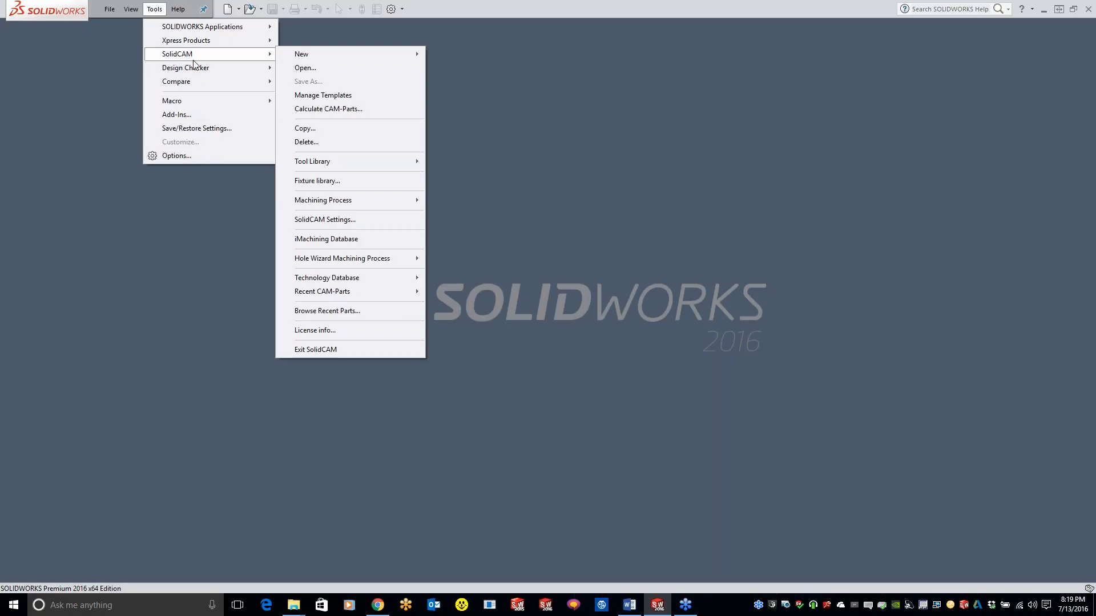
left_click(362, 224)
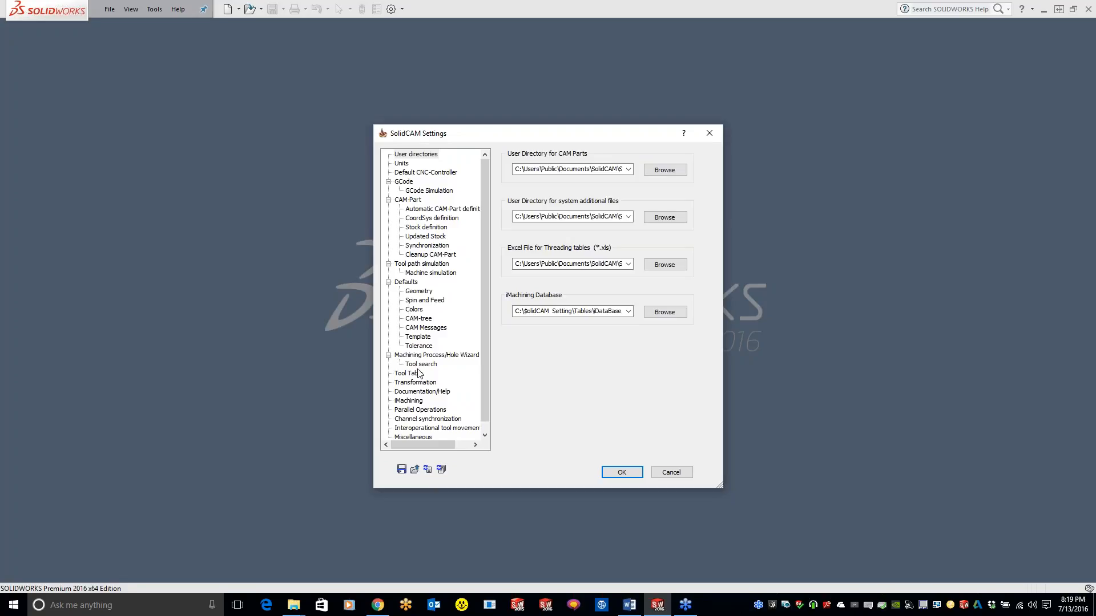
left_click(427, 266)
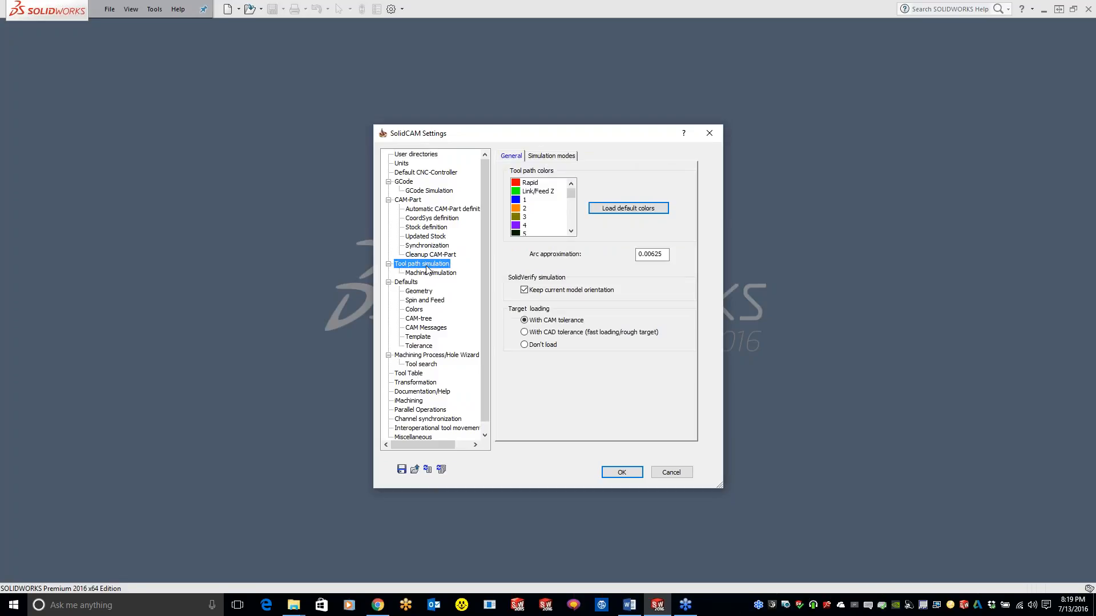
left_click(571, 156)
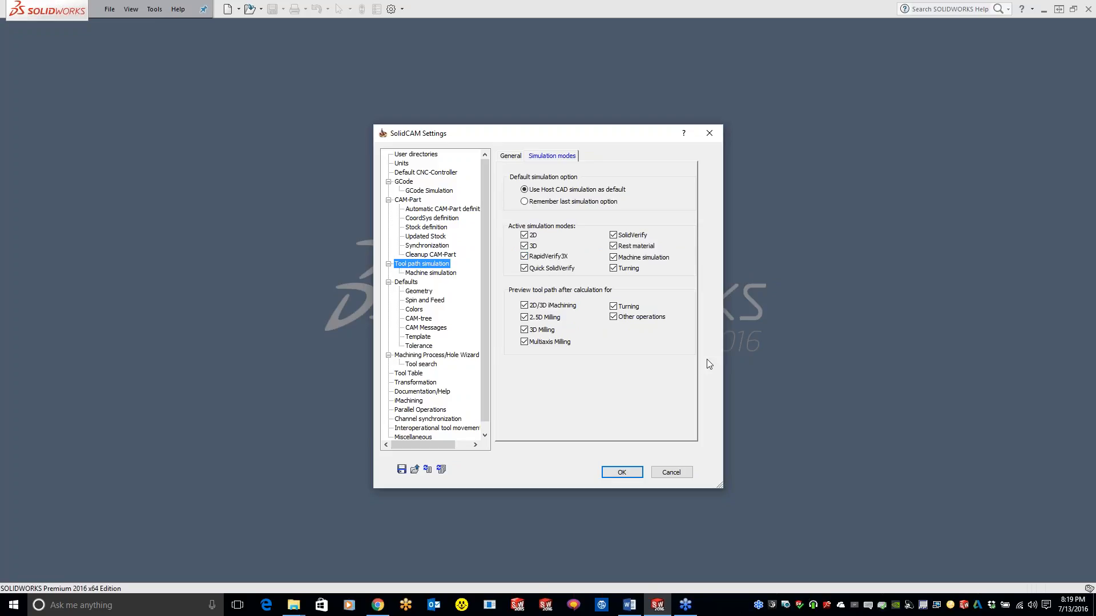
Deactivate the 2D, 3D, RapidVerify3X, Quick SolidVerify and Rest material simulation modes and accept the settings
left_click(524, 236)
left_click(523, 246)
left_click(524, 256)
left_click(524, 268)
left_click(613, 246)
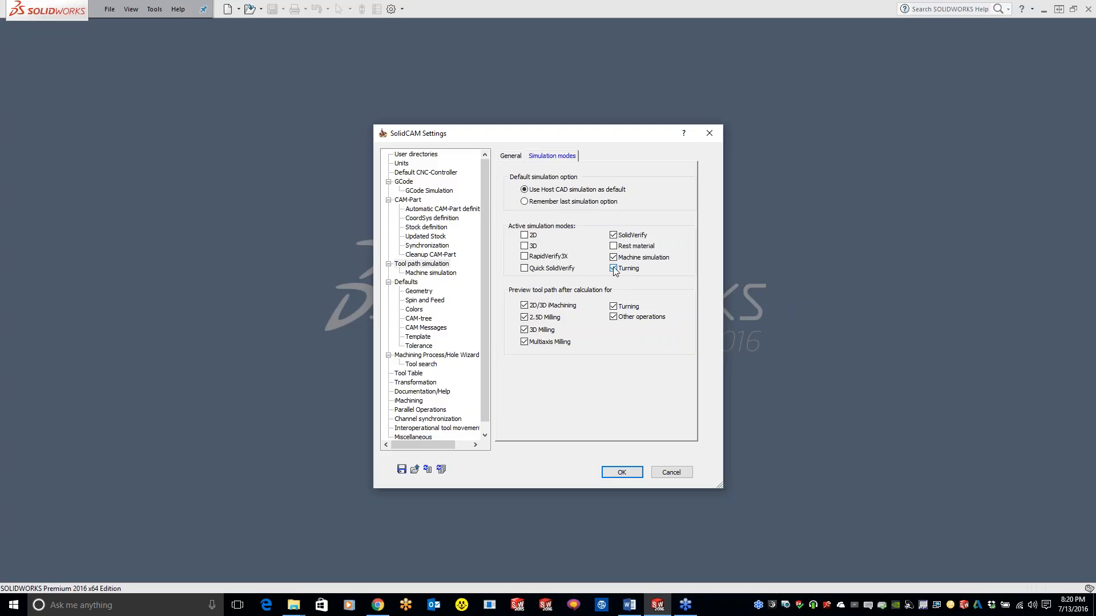
left_click(622, 474)
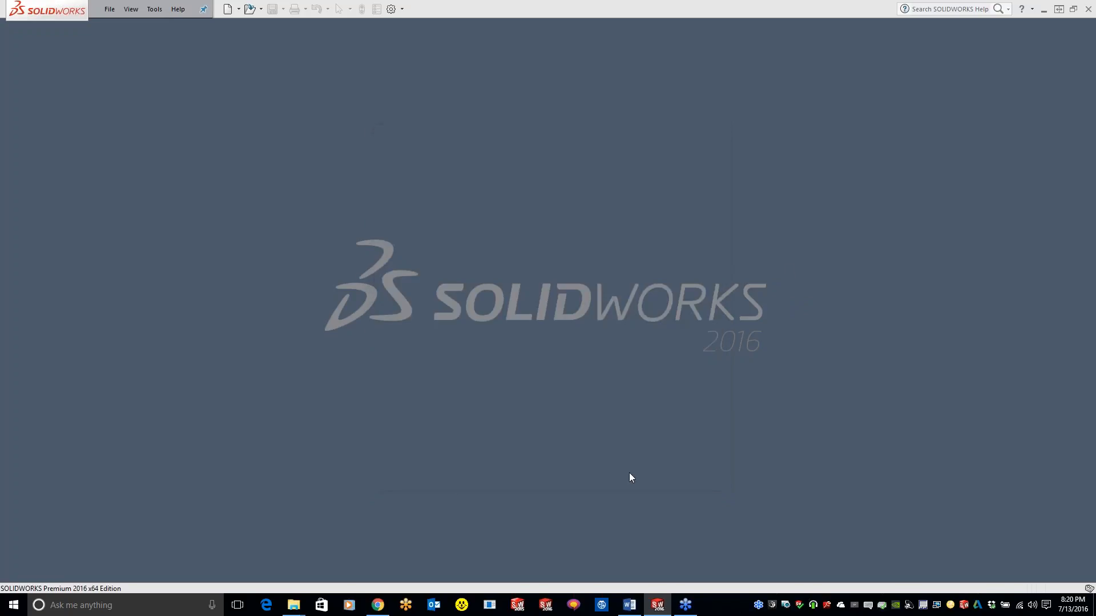
Reopen the recent CAM-Part PART 2_Inch, declining to locate the original model manually
left_click(151, 9)
mouse_move(182, 54)
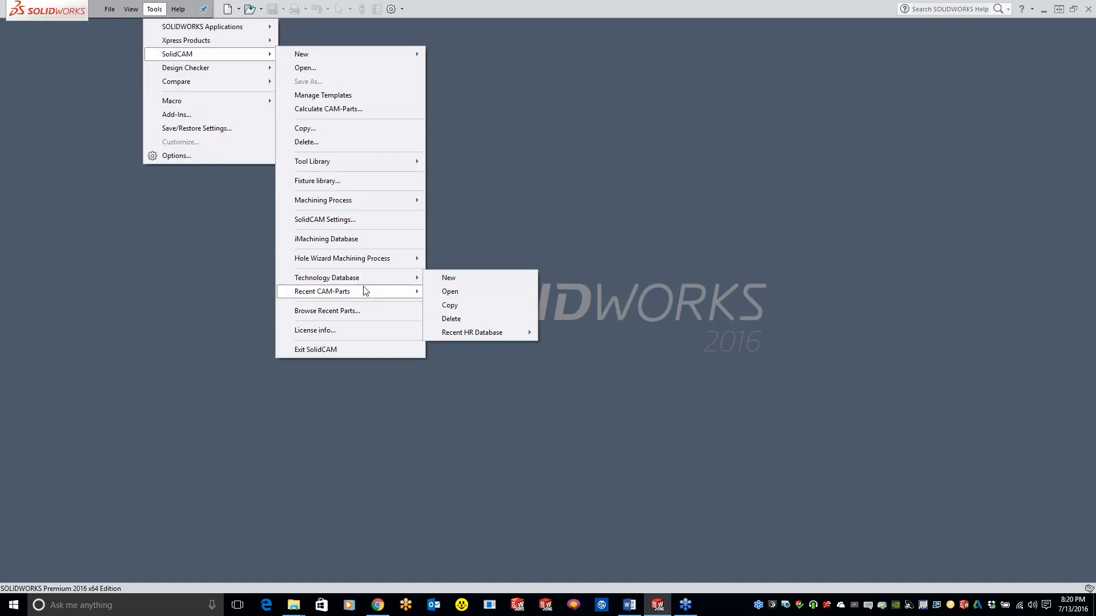
mouse_move(365, 291)
left_click(485, 285)
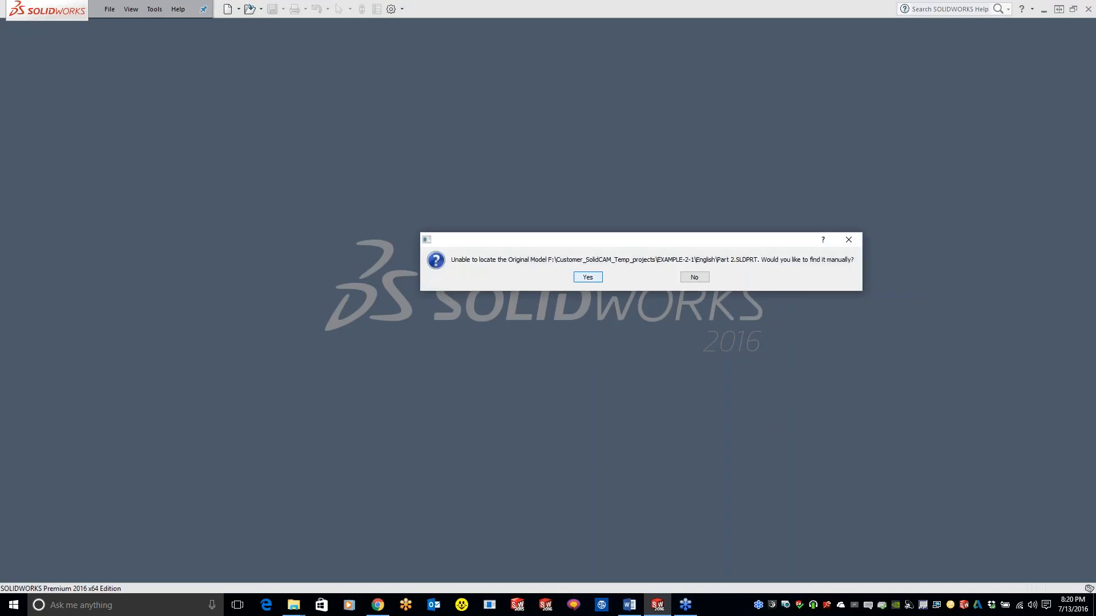
left_click(694, 277)
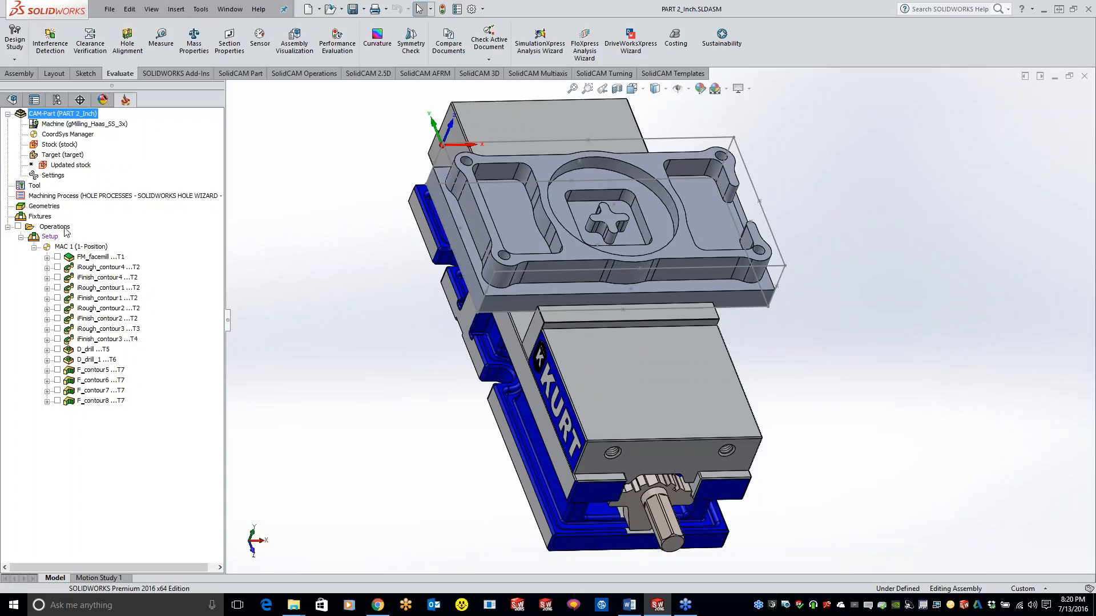
Start simulation for all operations and place the Simulation window beside the CAM tree
right_click(66, 230)
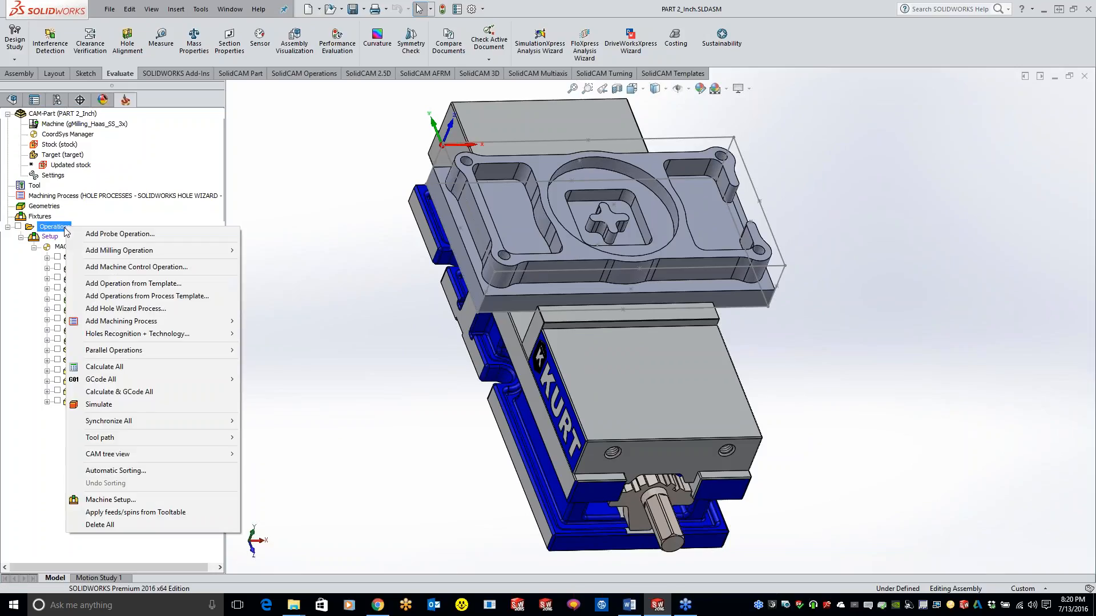
left_click(168, 404)
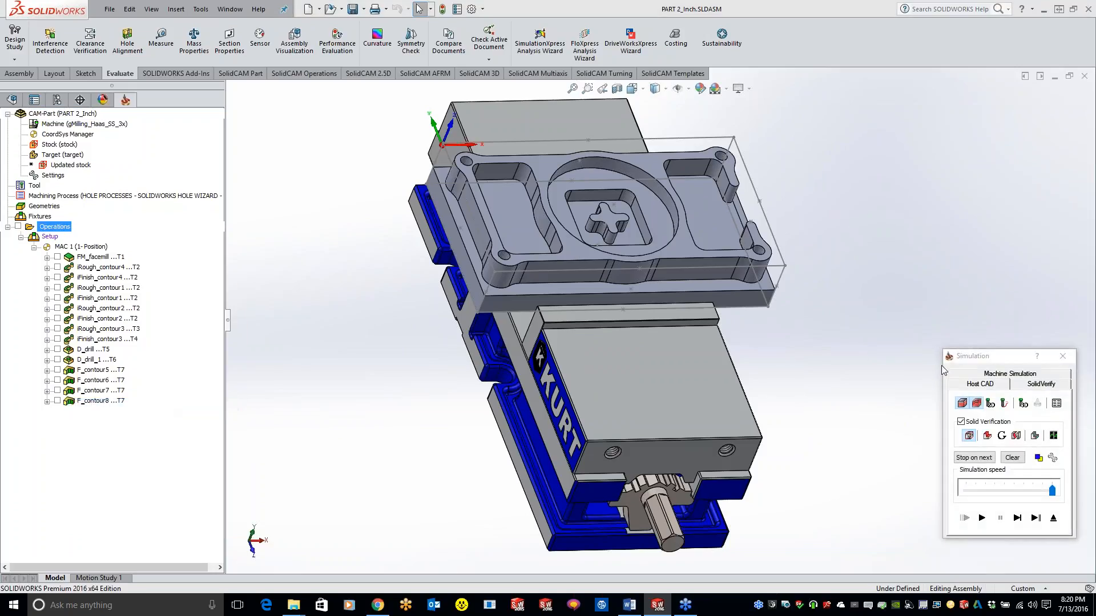
left_click_drag(986, 356, 286, 162)
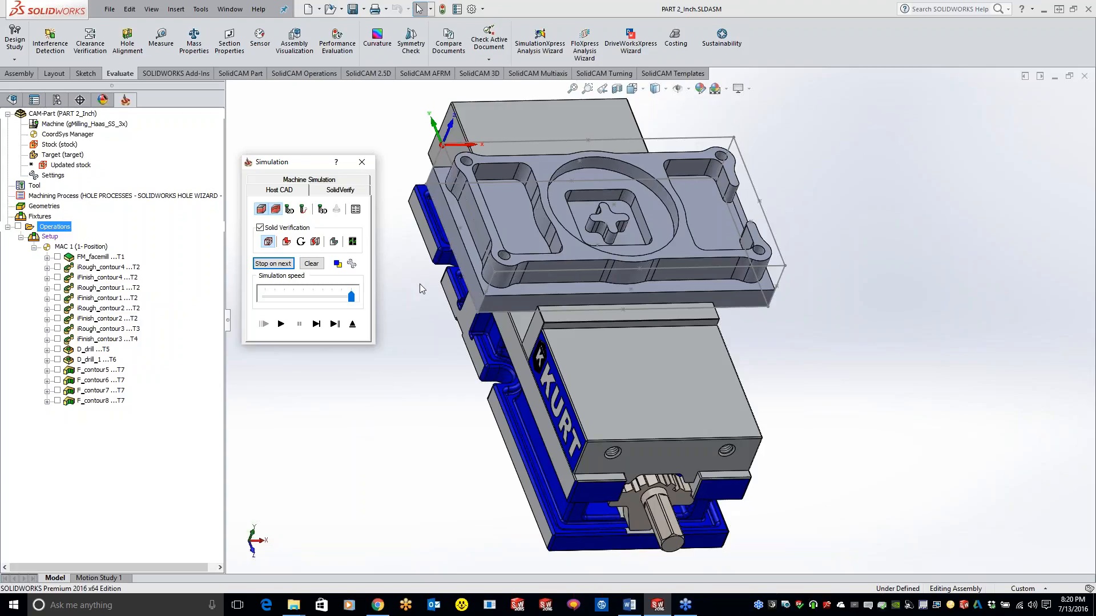
Turn off Solid Verification and play the Host CAD toolpath simulation, replaying it with a different tool display
left_click(261, 227)
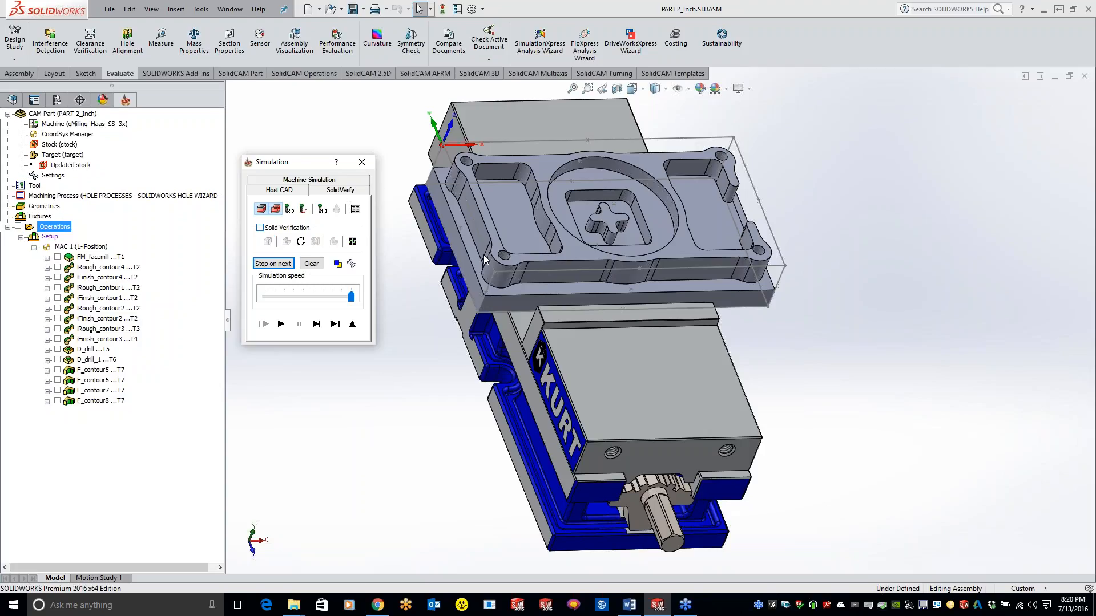
left_click(281, 324)
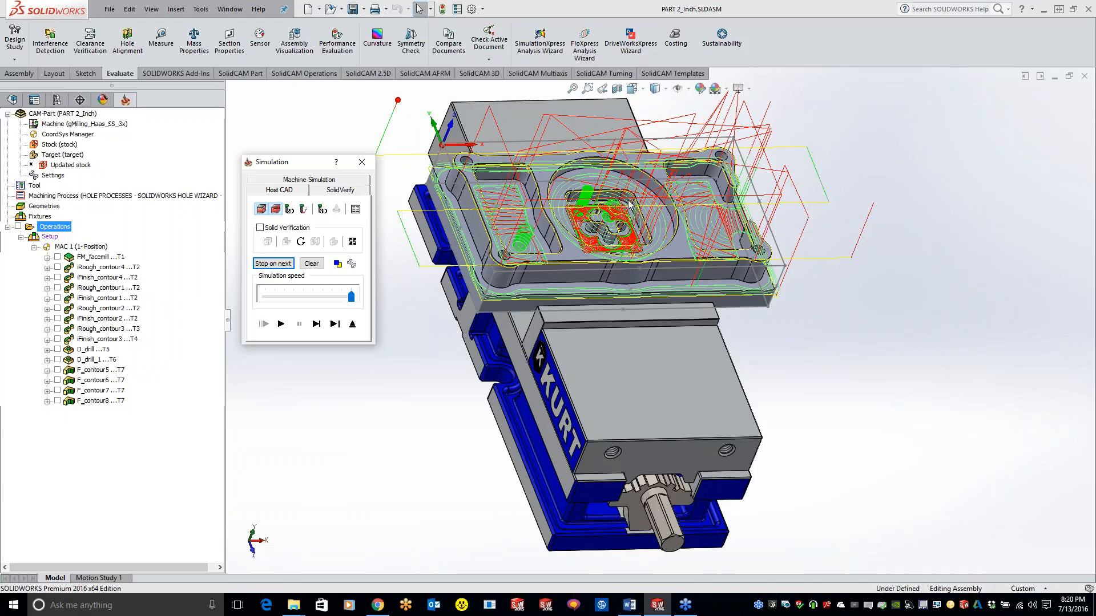
left_click(302, 212)
left_click(283, 325)
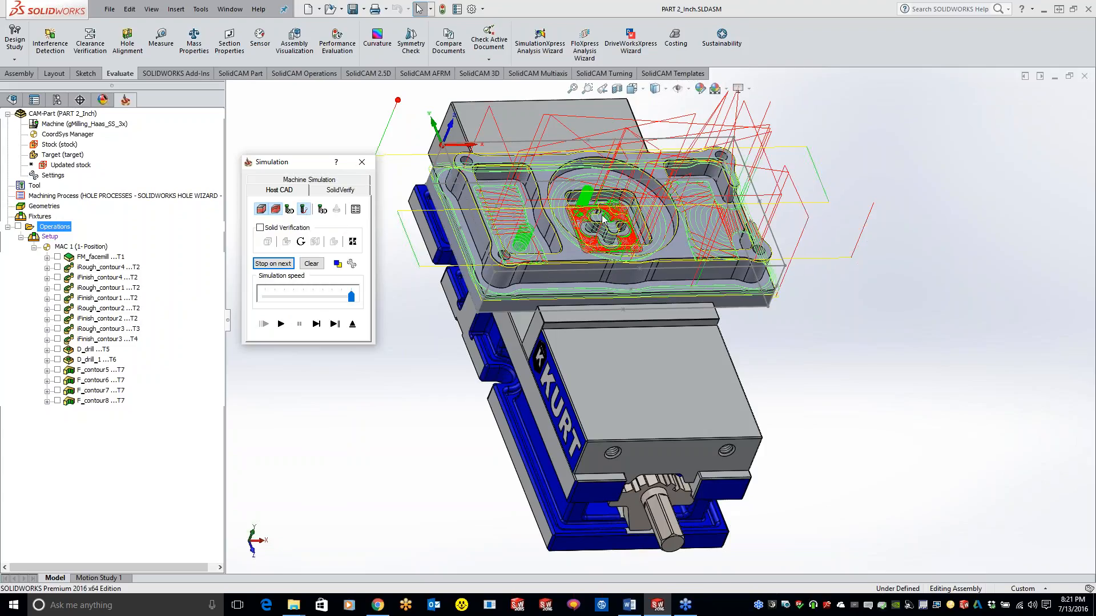
Display the solid 3D tool without its holder and show the Simulation Data window clear of the model
left_click(321, 209)
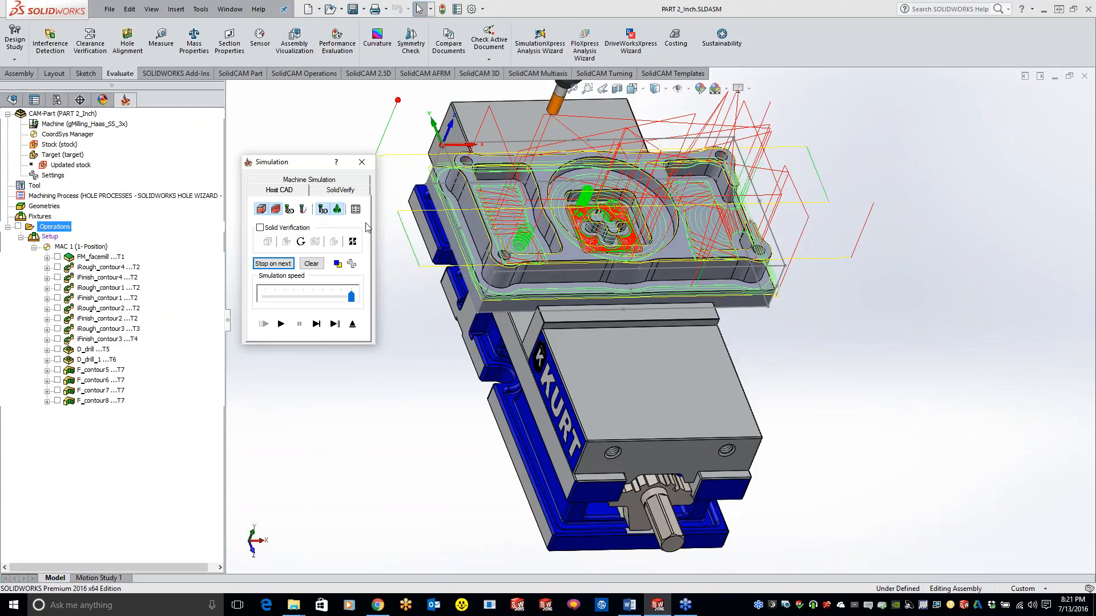
scroll(619, 212, "up", 6)
scroll(660, 229, "down", 5)
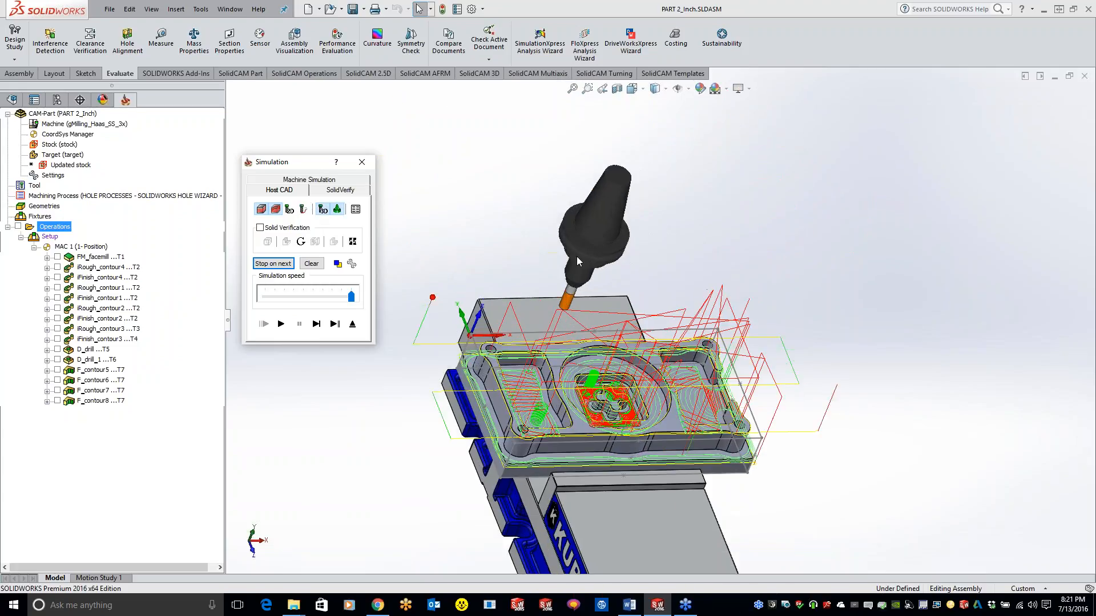
left_click(337, 211)
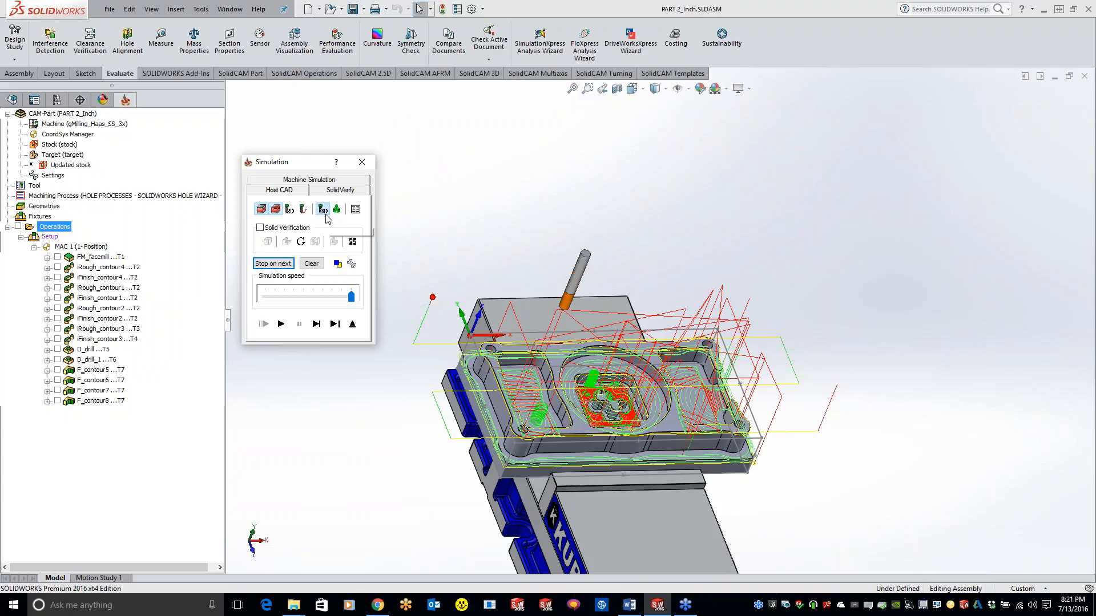
left_click(358, 211)
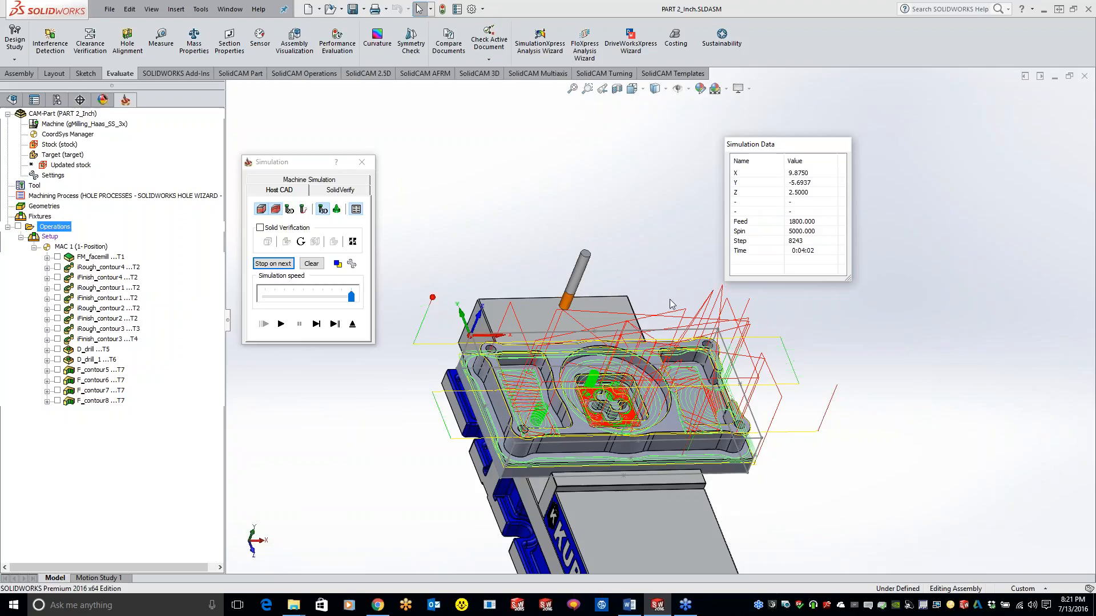
left_click_drag(804, 146, 952, 108)
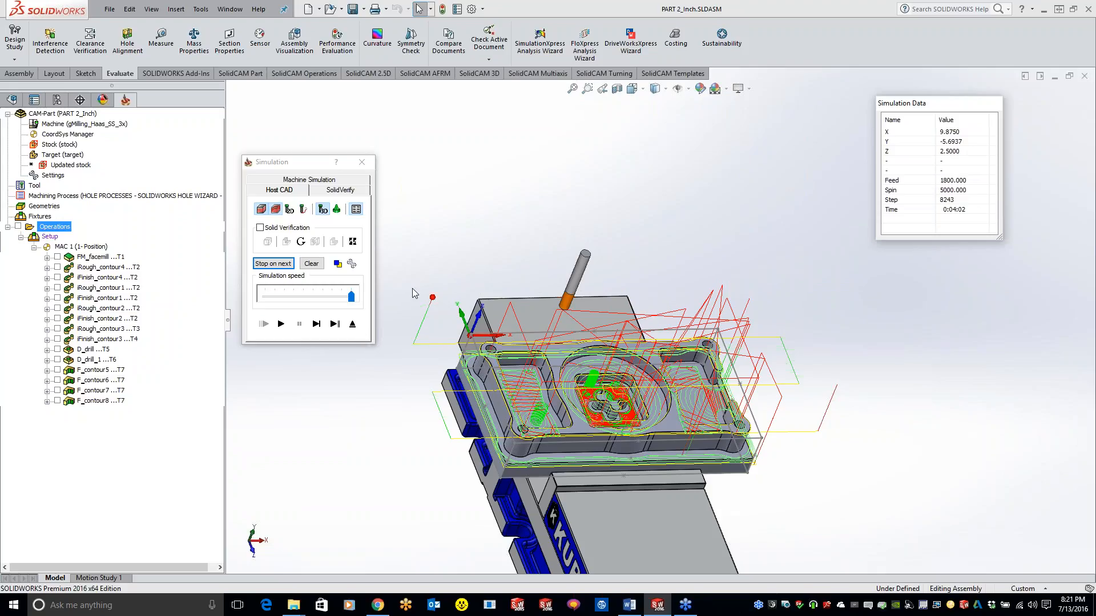
Enable Solid Verification and play the simulation at reduced speed, raising the speed during playback and showing the tool holder
left_click(260, 228)
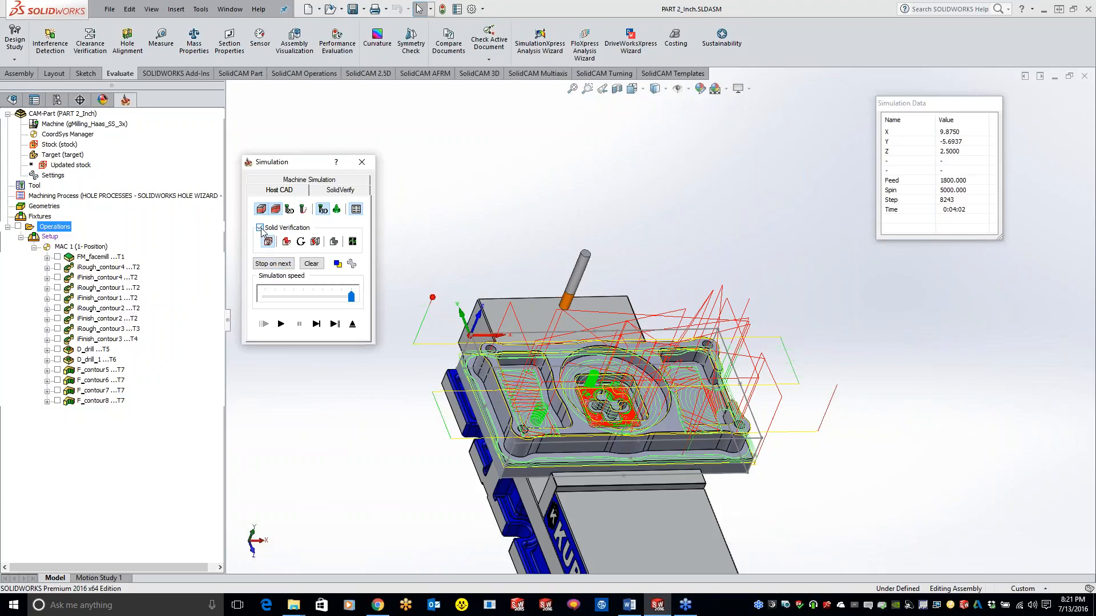
left_click_drag(351, 296, 285, 296)
left_click(279, 323)
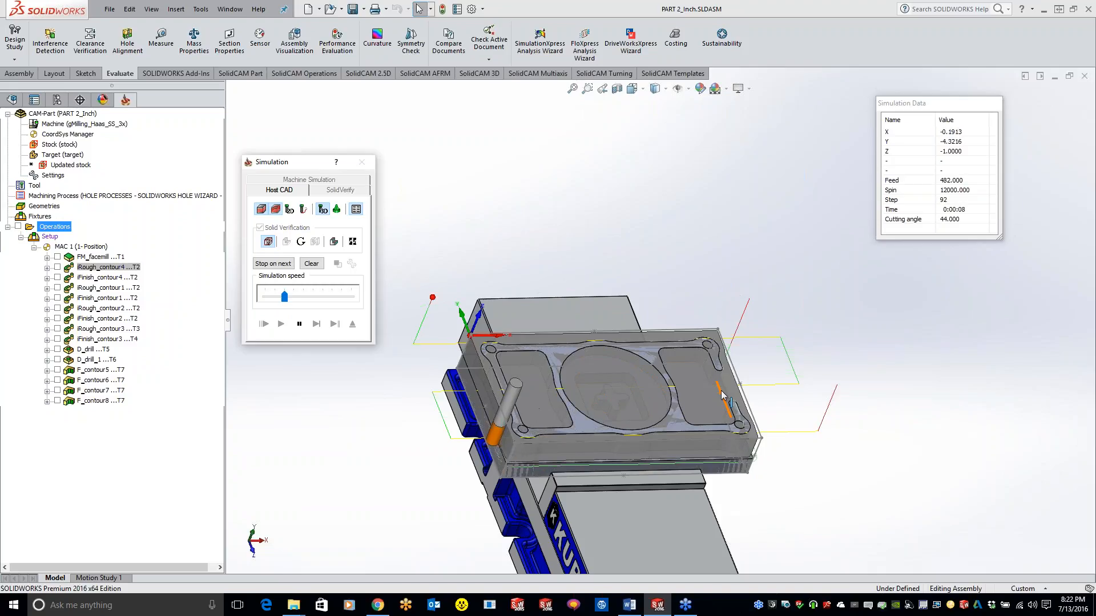
left_click_drag(285, 296, 321, 296)
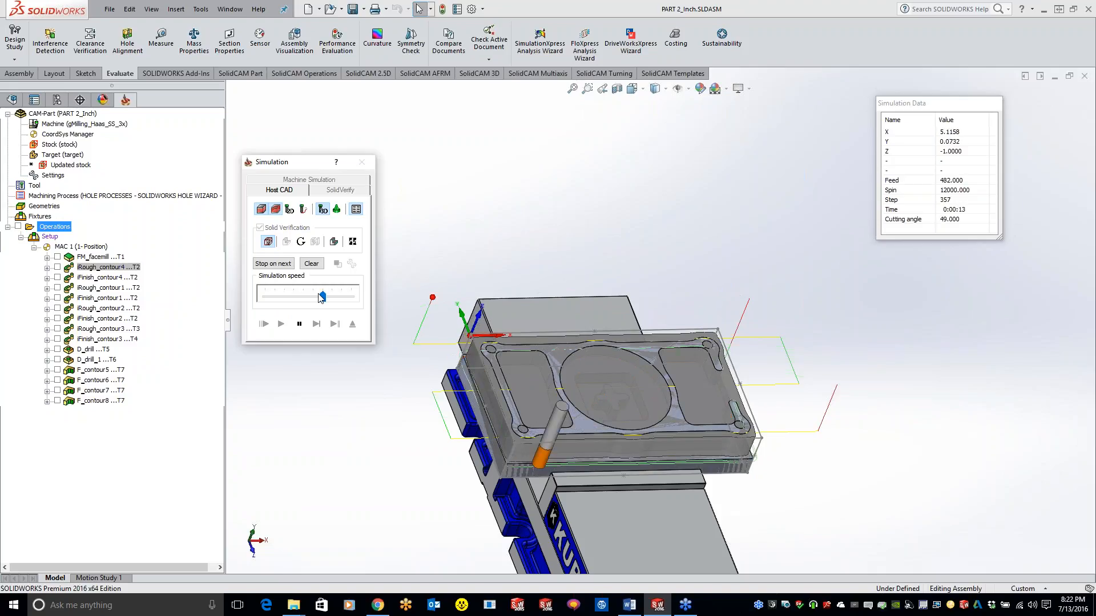
left_click(337, 210)
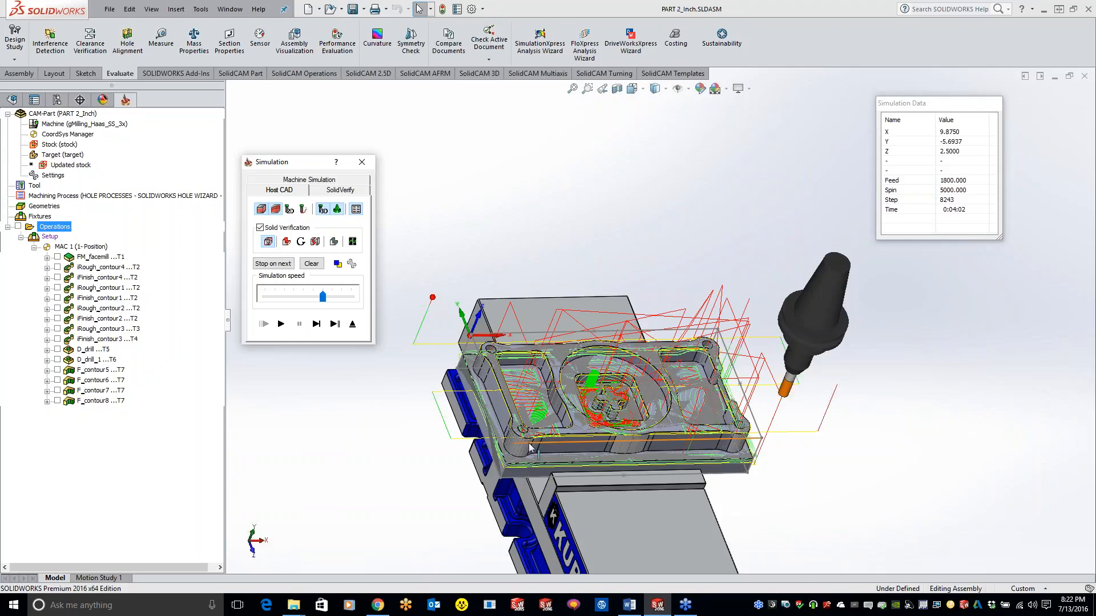
Inspect the machined pockets and single-step the simulation from the start through FM_facemill into iRough_contour4
scroll(575, 354, "down", 5)
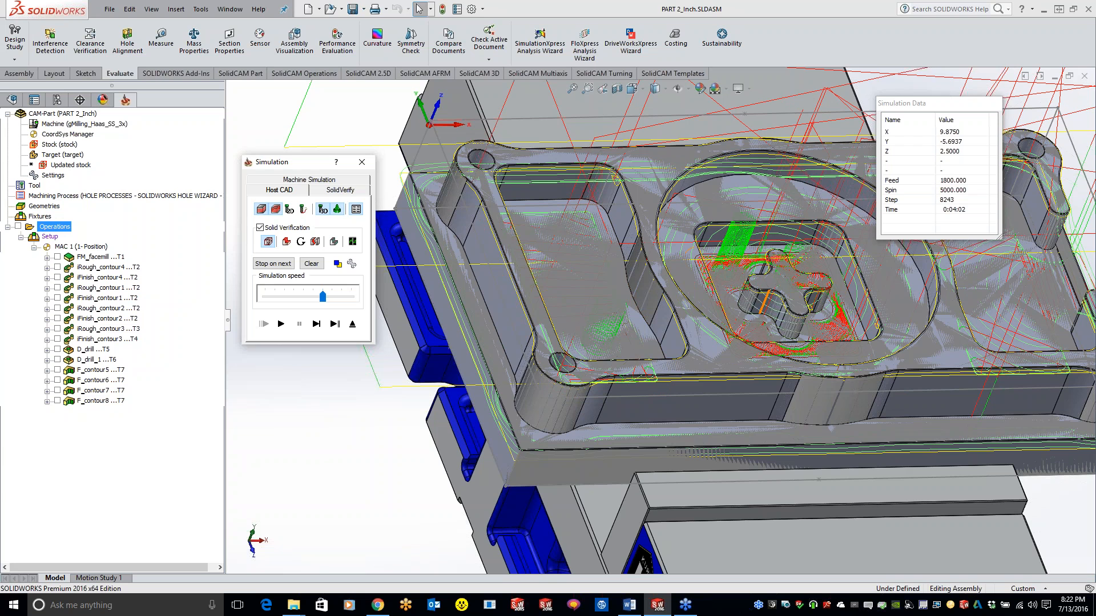
scroll(558, 299, "down", 3)
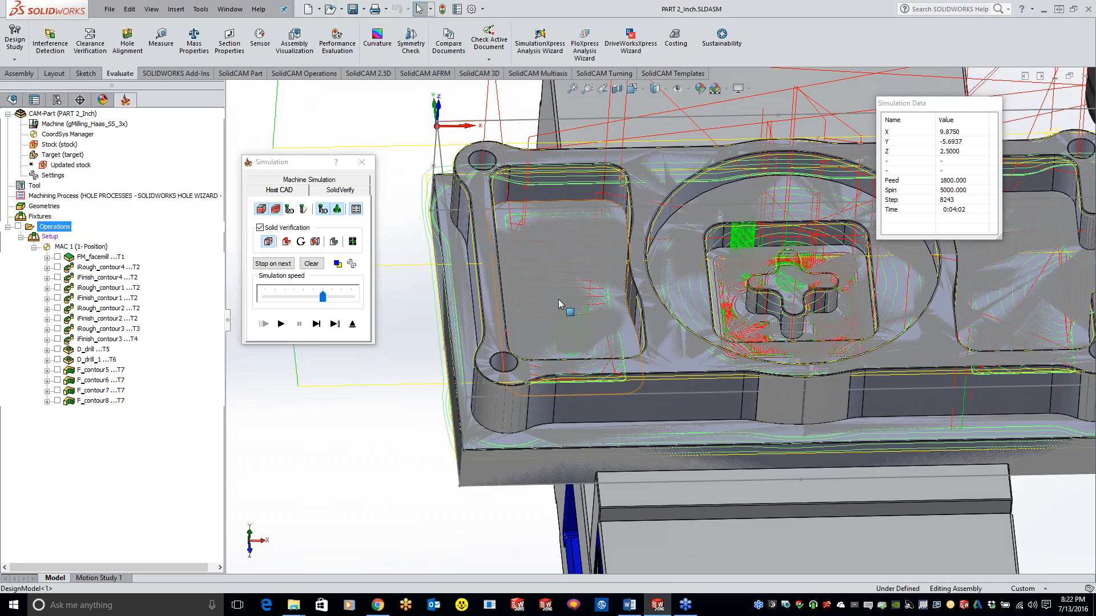
scroll(558, 299, "down", 4)
scroll(547, 278, "up", 5)
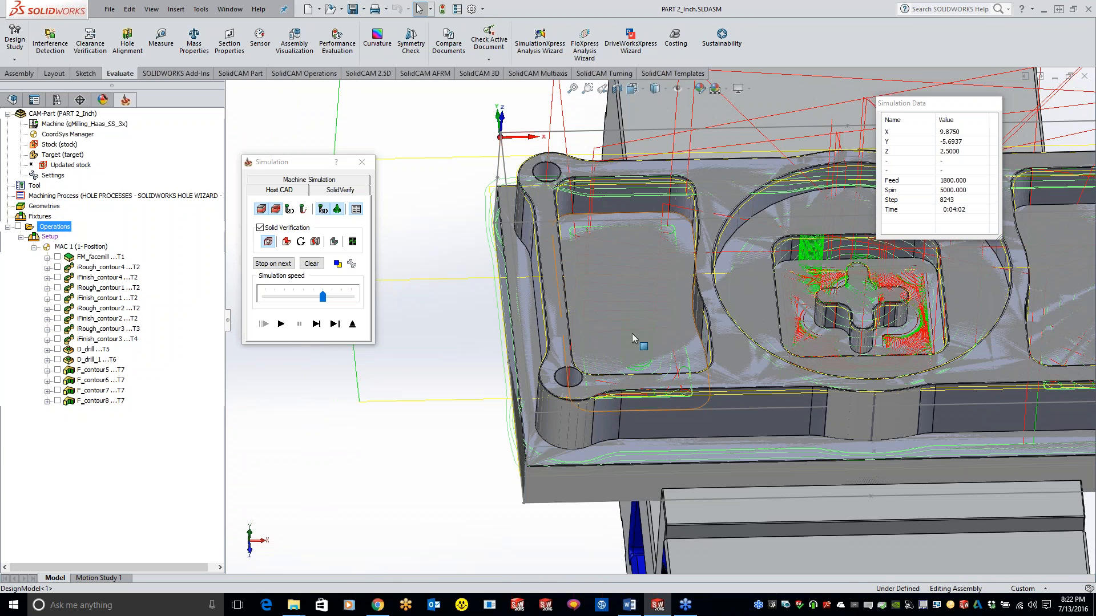
scroll(804, 386, "up", 5)
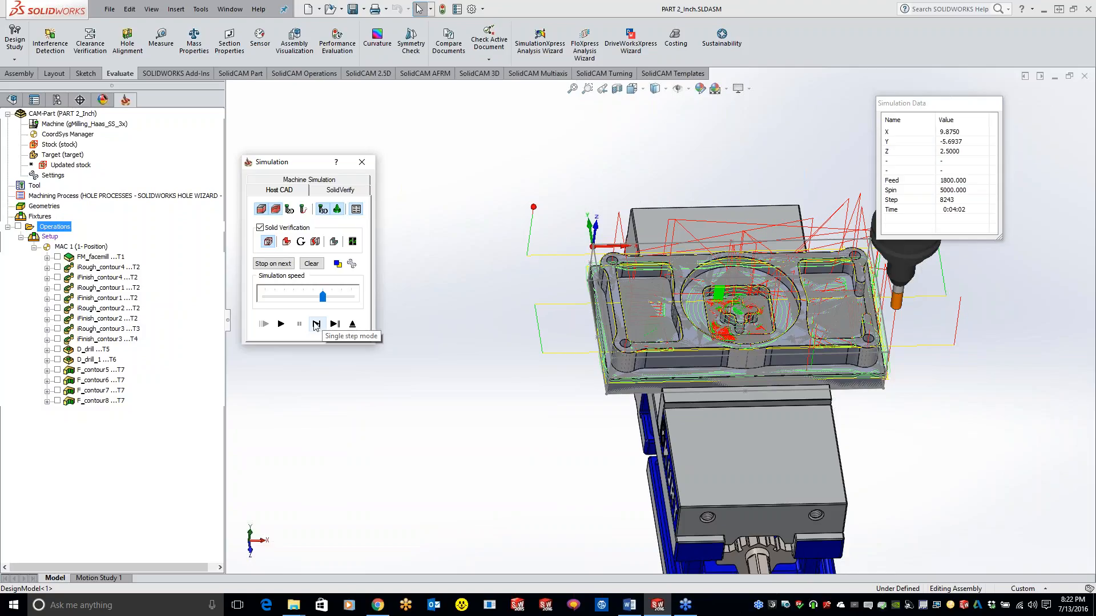
left_click(316, 325)
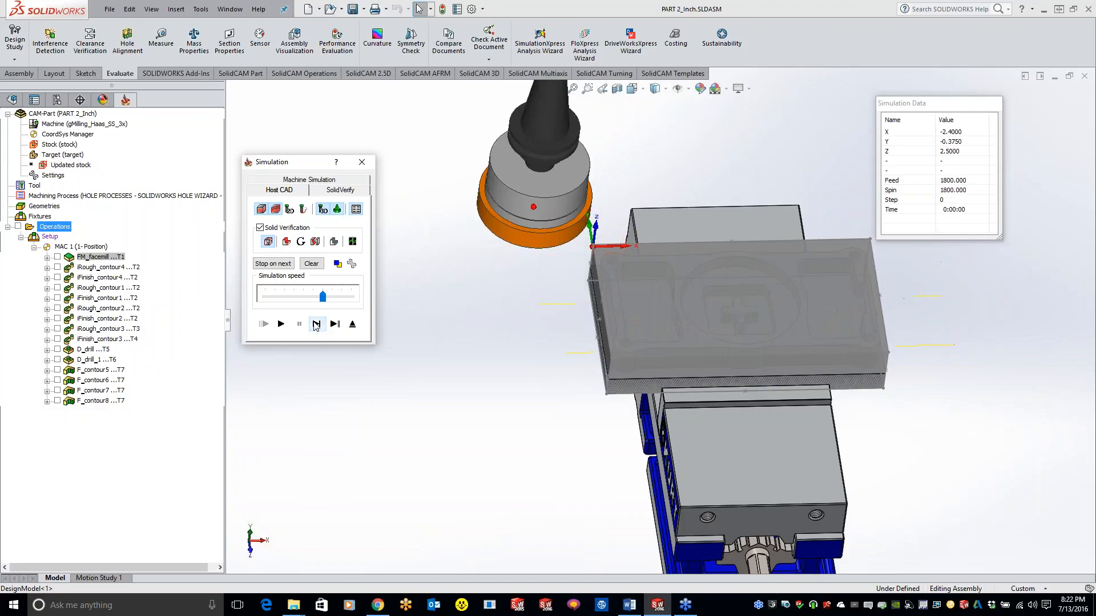
left_click(315, 326)
left_click(315, 326)
left_click(316, 327)
left_click(315, 326)
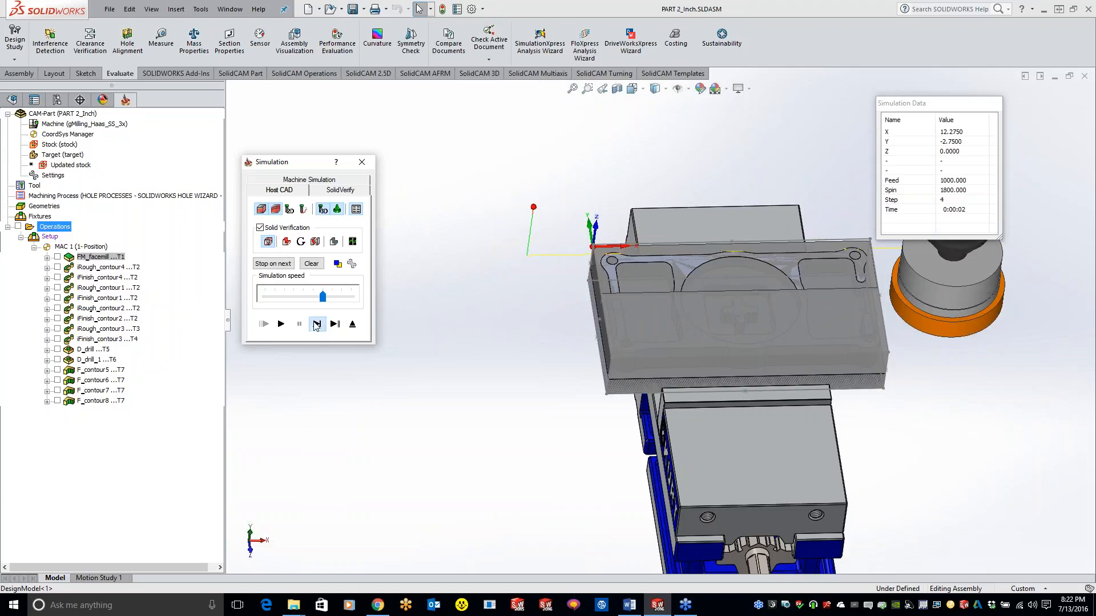
left_click(315, 324)
left_click(316, 324)
left_click(315, 324)
left_click(316, 324)
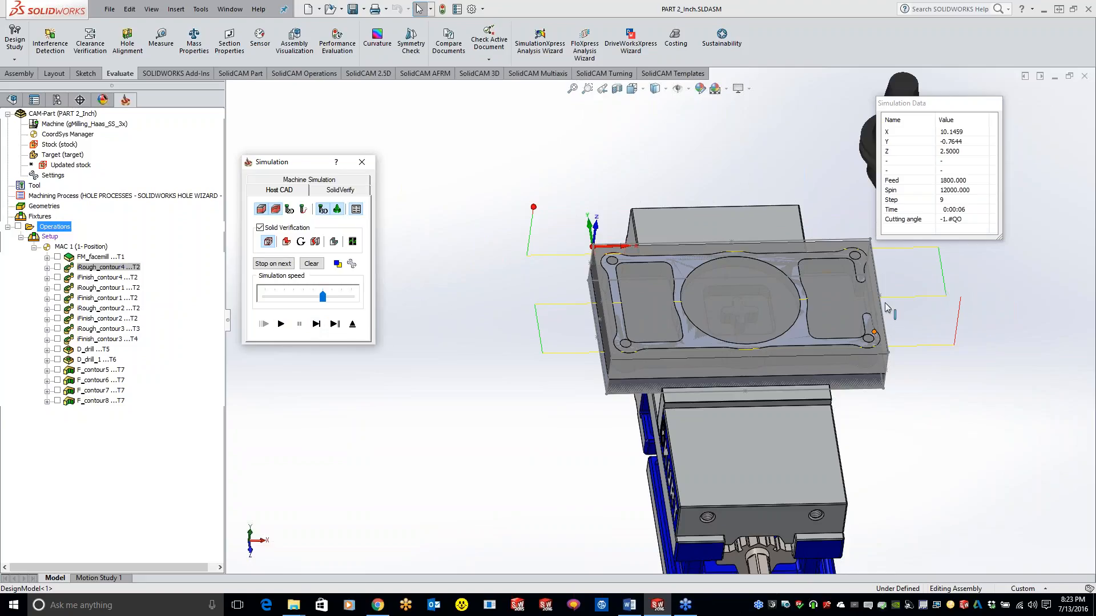
Single-step the tool's first moves of iRough_contour4 near the part's corner and exit the simulation
scroll(957, 223, "down", 4)
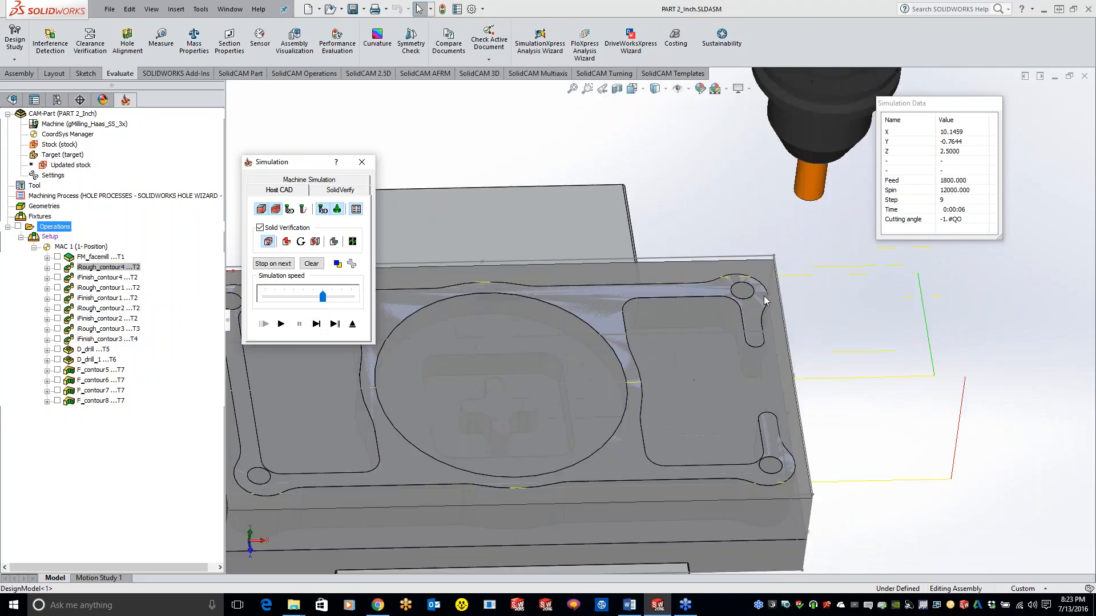
left_click(318, 326)
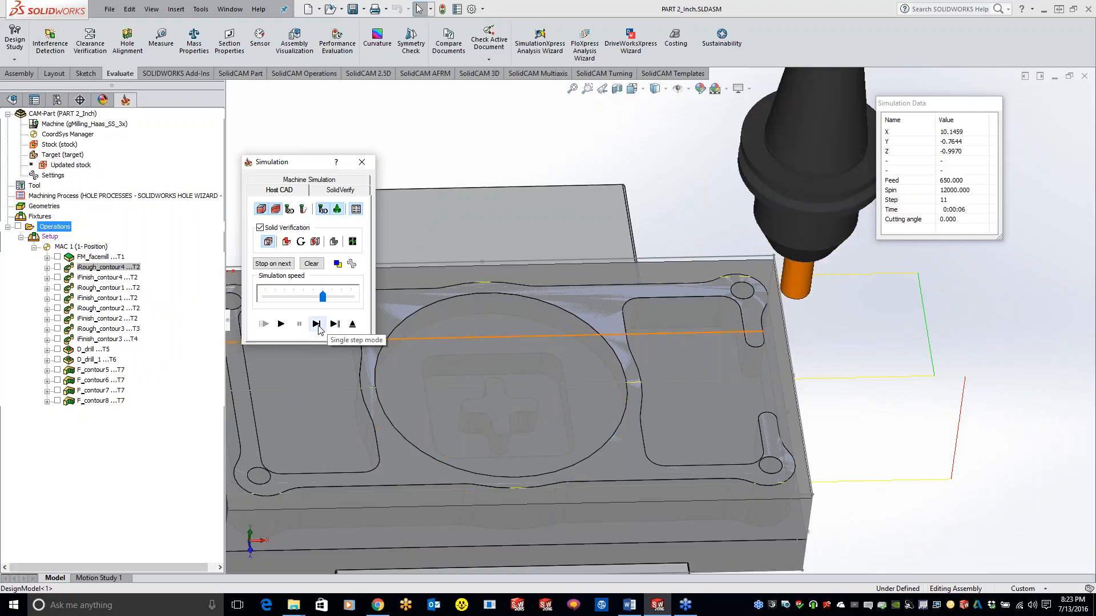
left_click(318, 326)
left_click(318, 327)
left_click(319, 326)
left_click(352, 323)
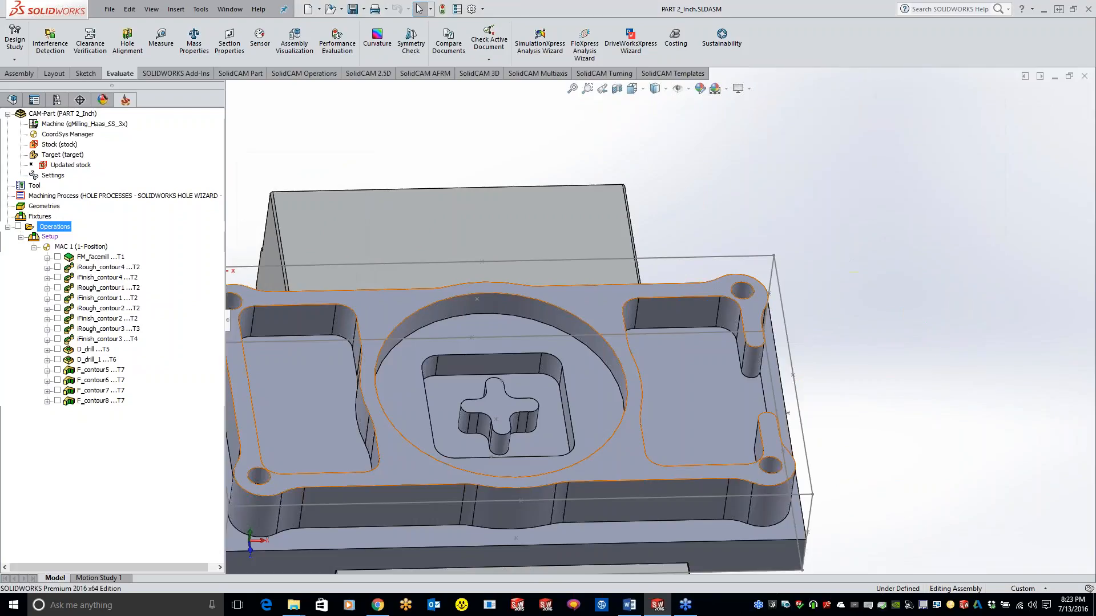
Start the simulation of all operations again, play it into iRough_contour4 and pause it
scroll(498, 371, "up", 7)
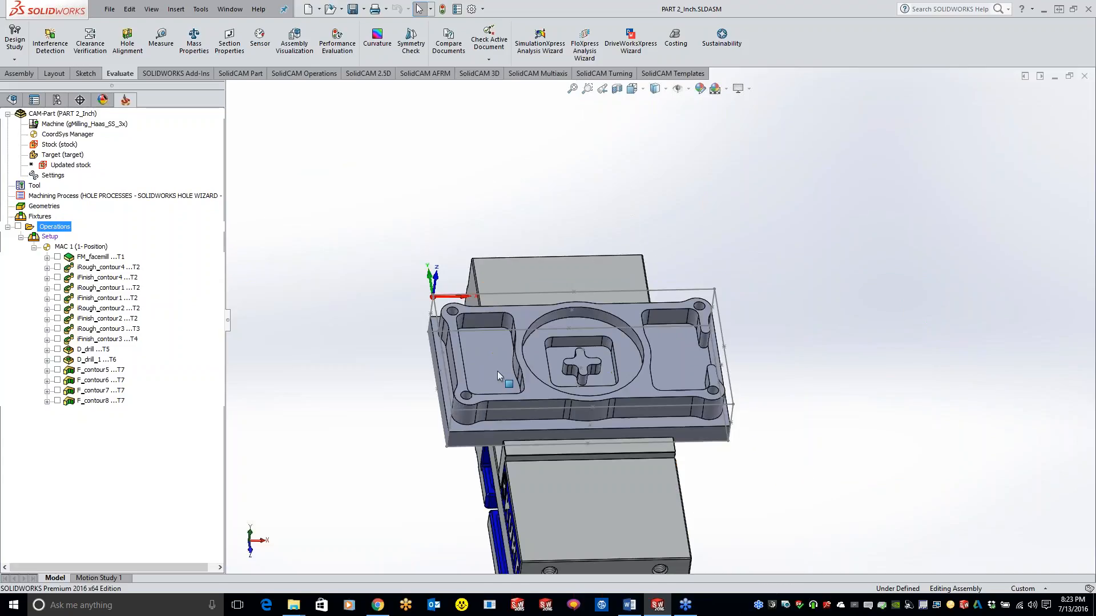
right_click(63, 230)
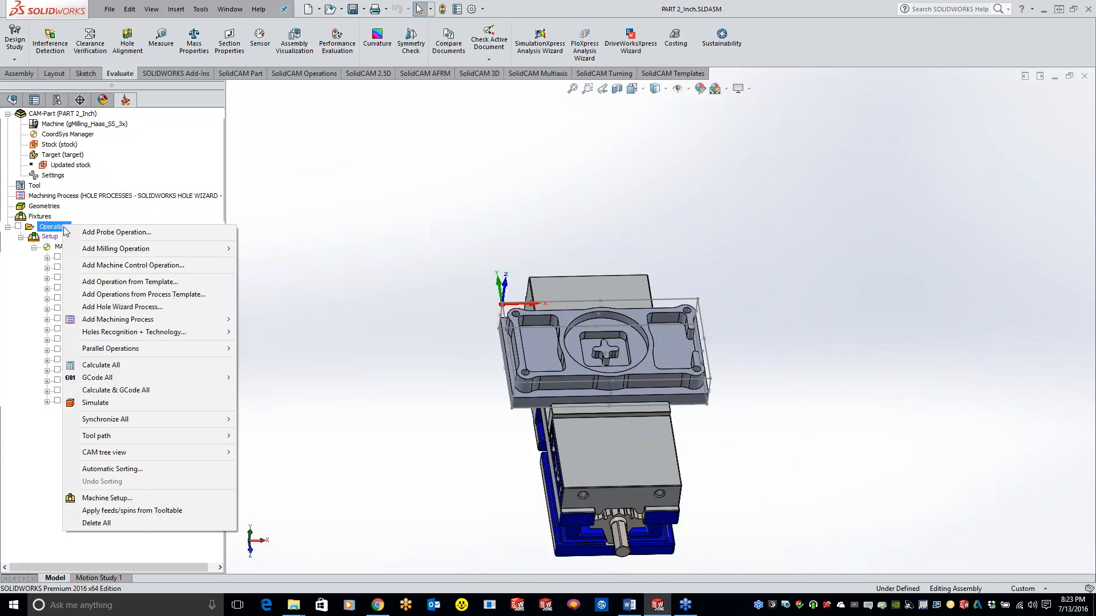
left_click(145, 401)
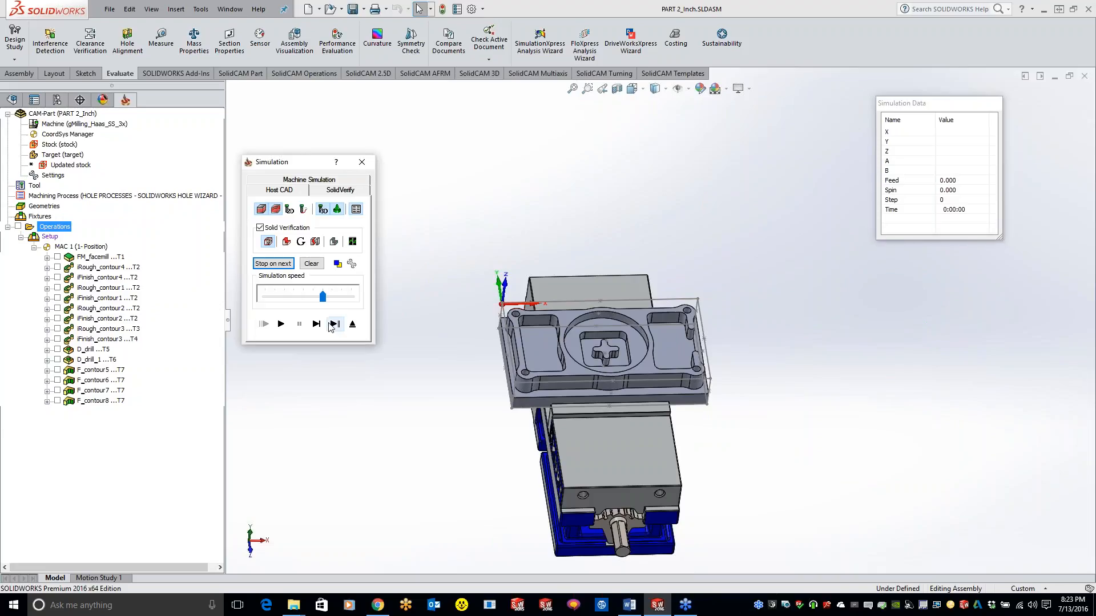
left_click(281, 324)
left_click(299, 325)
Single-step along the iRough_contour4 toolpath and advance the simulation operation by operation to iRough_contour1
left_click(316, 324)
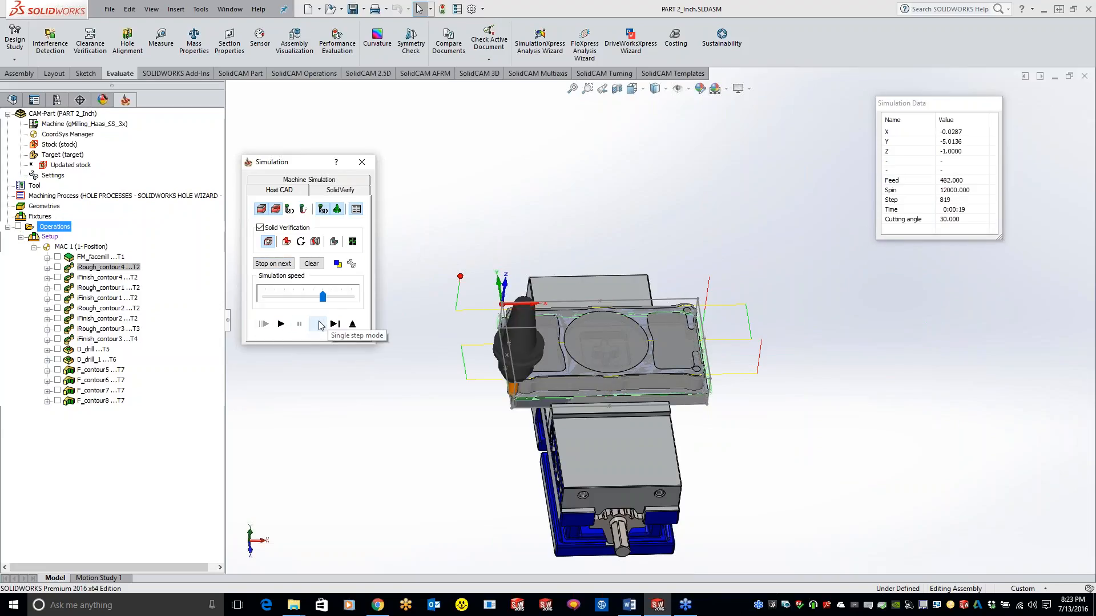
left_click(316, 324)
left_click(316, 324)
left_click(316, 324)
left_click(316, 324)
left_click(316, 324)
left_click(316, 324)
left_click(317, 324)
left_click(317, 324)
left_click(316, 324)
left_click(316, 324)
left_click(316, 324)
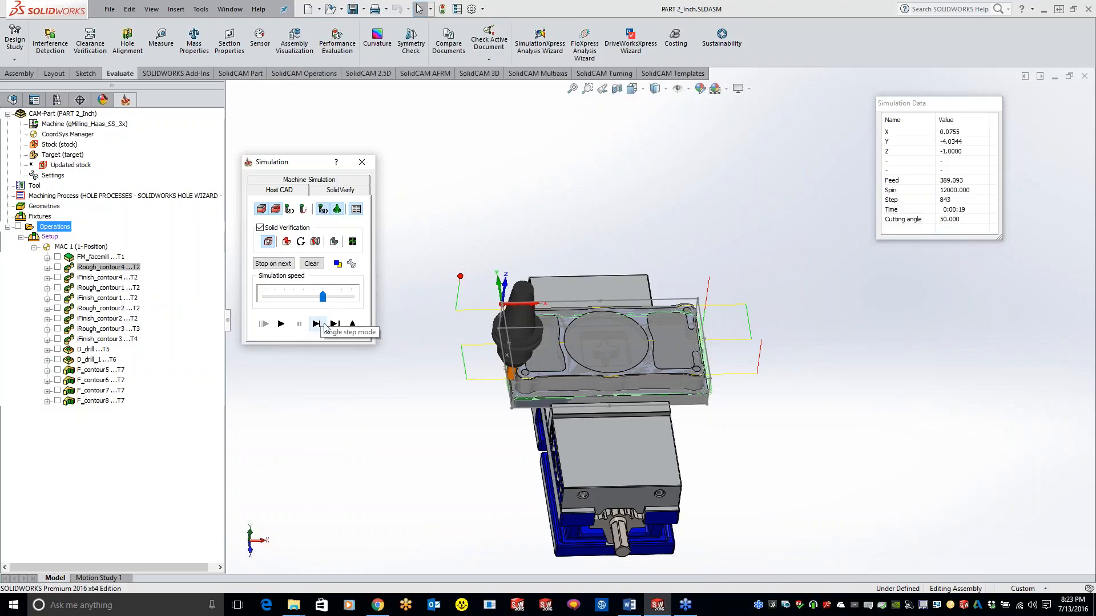
left_click(334, 324)
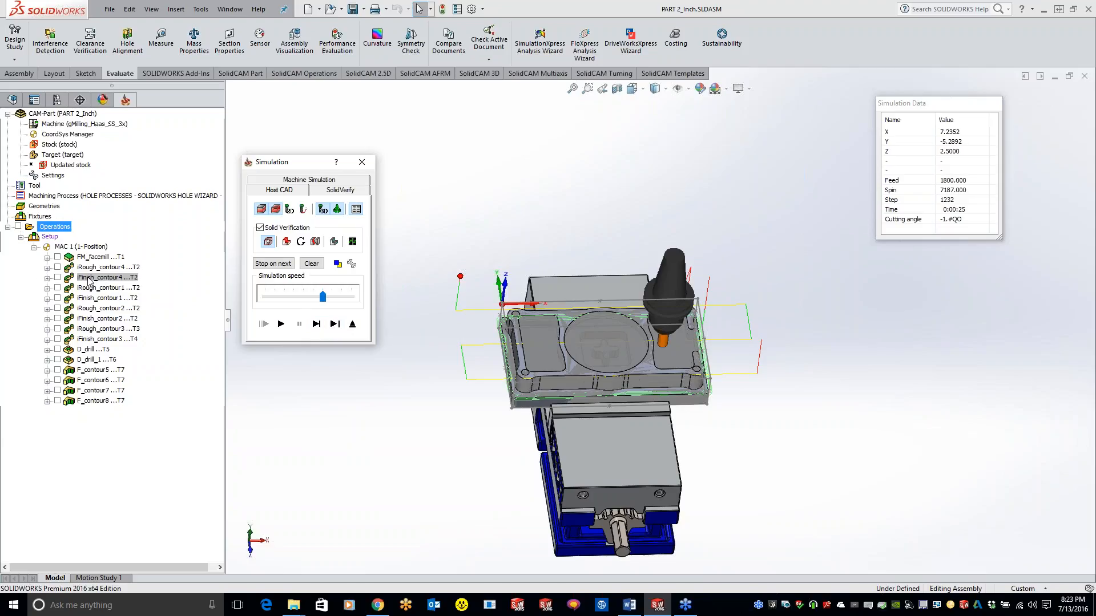
left_click(335, 324)
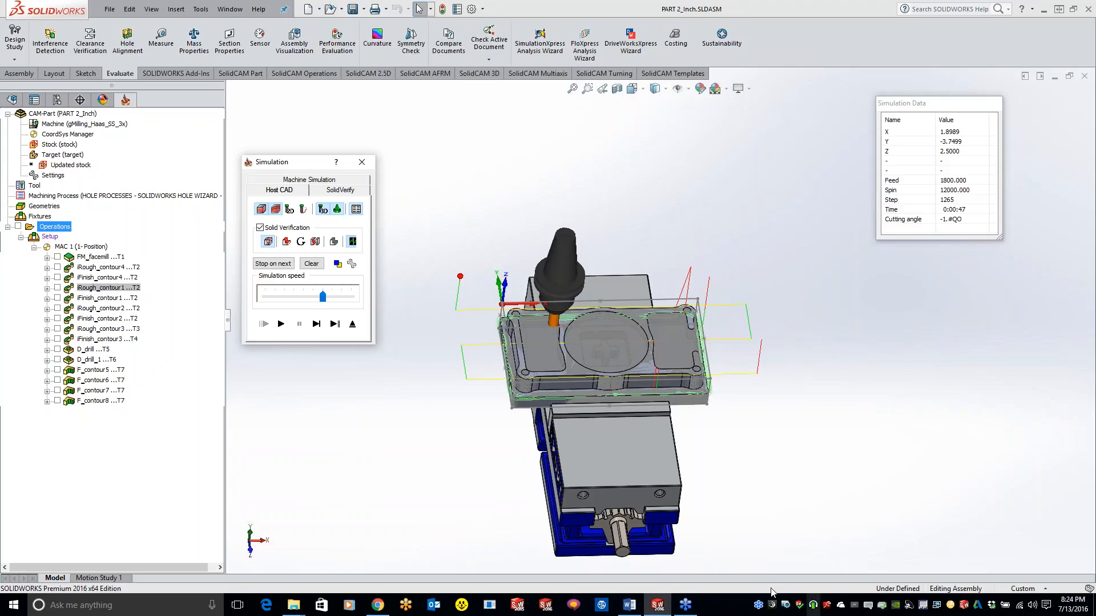
Switch to Task Manager, show the CPU performance, and examine the usage of each CPU core in Resource Monitor
right_click(716, 606)
left_click(740, 545)
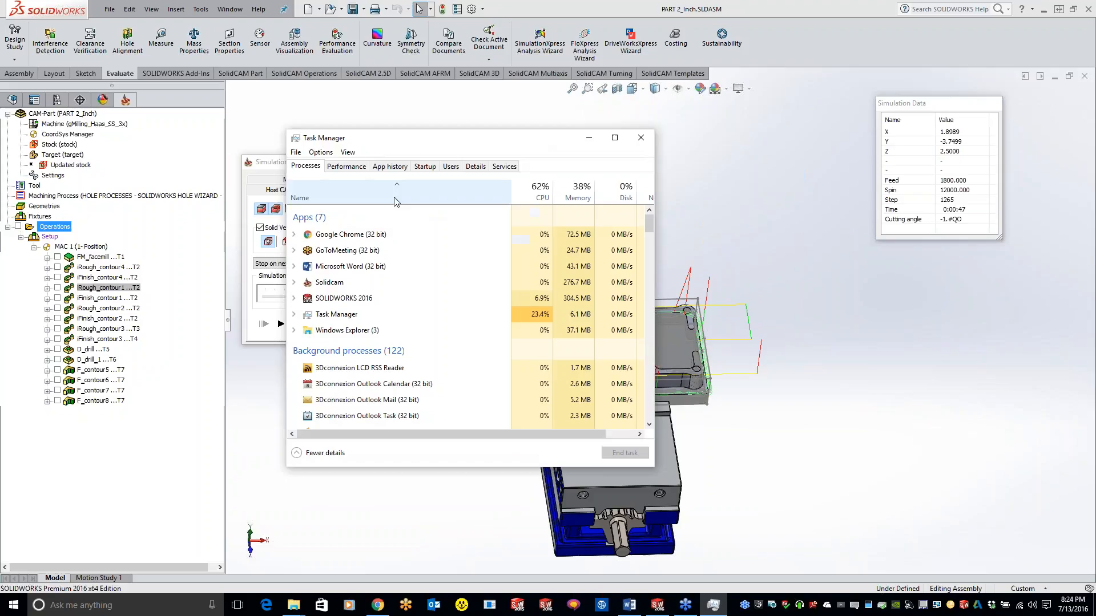
left_click(346, 166)
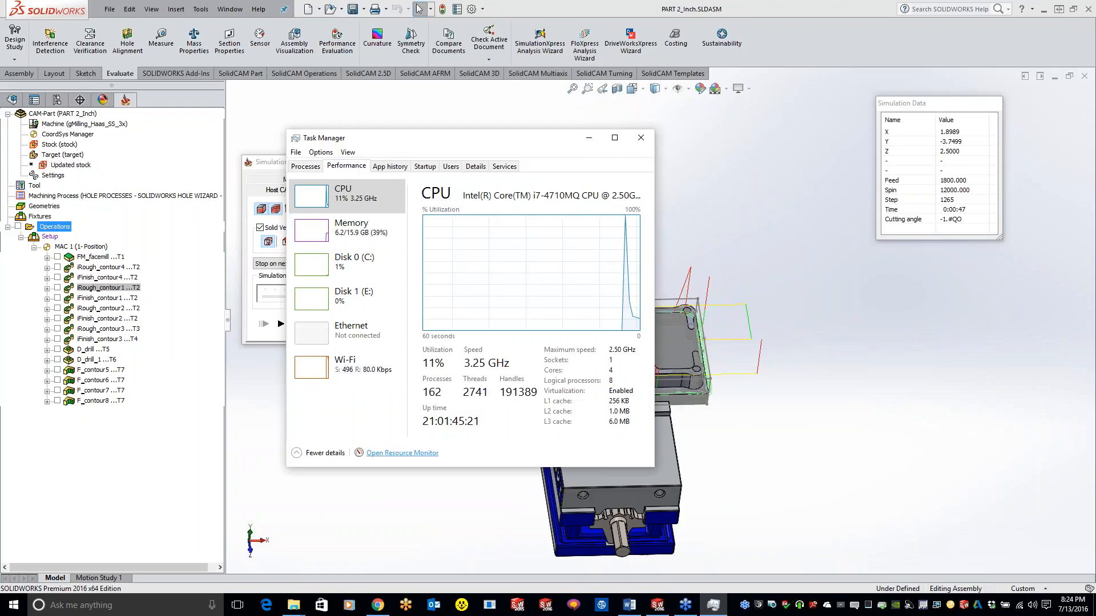
left_click(379, 452)
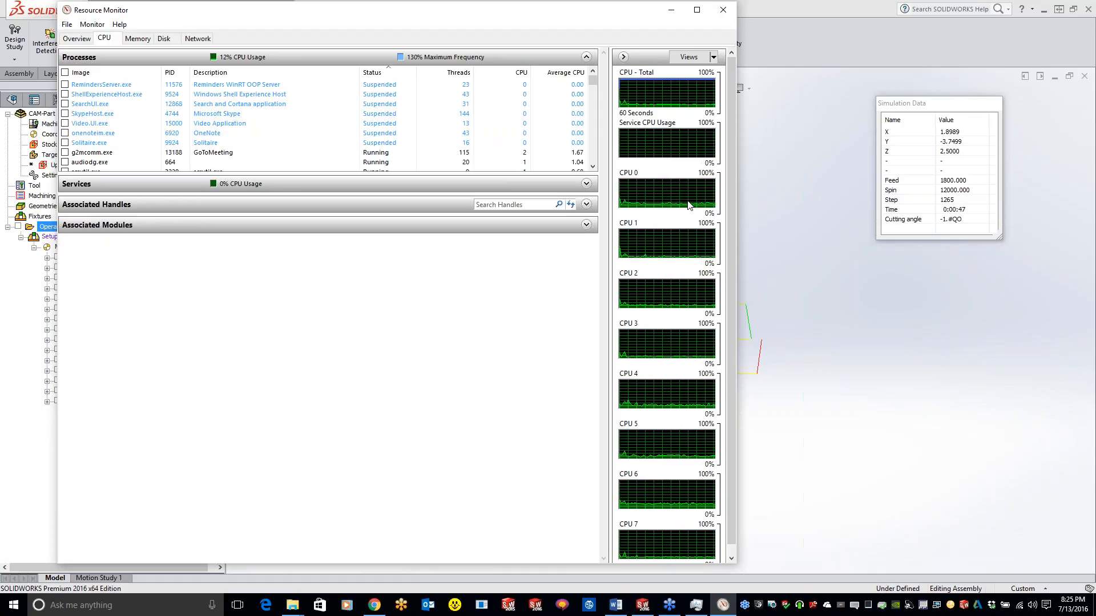
Close Resource Monitor and Task Manager and end the SolidCAM simulation
left_click(729, 9)
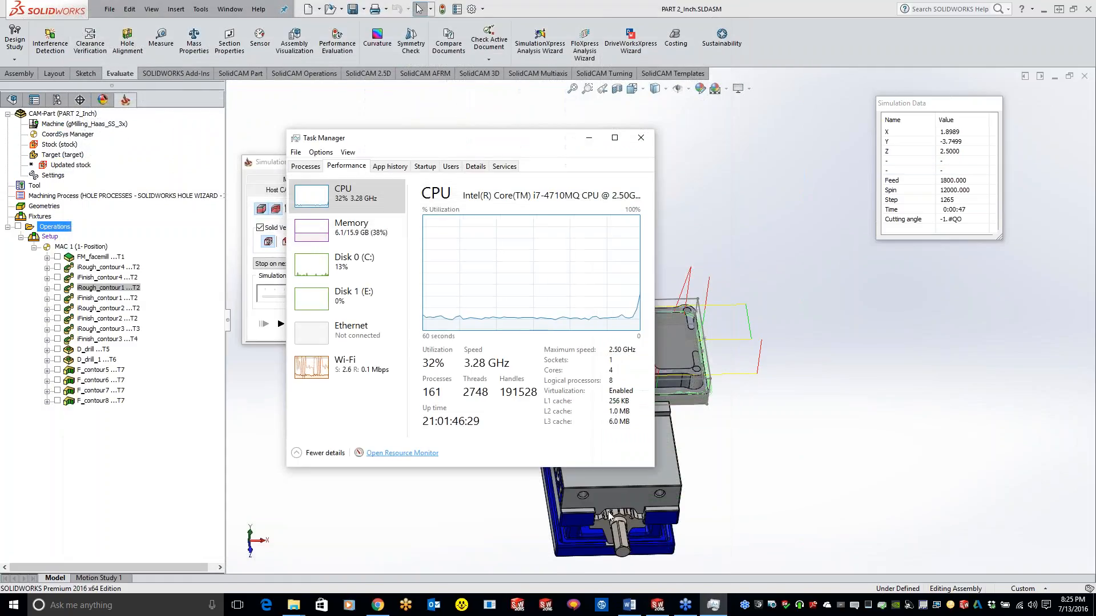
left_click(641, 139)
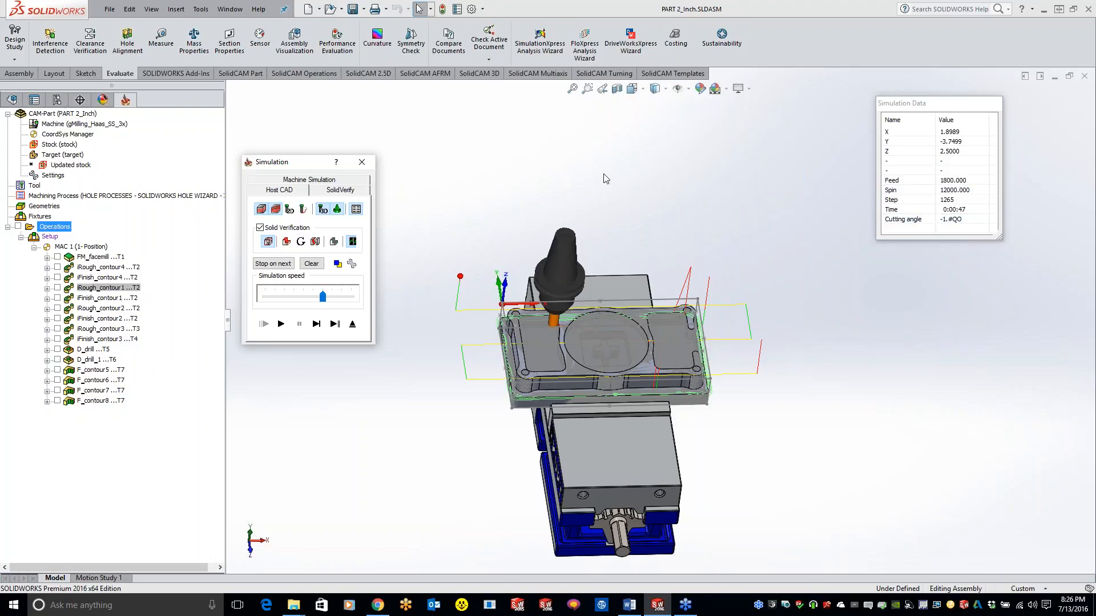
left_click(361, 162)
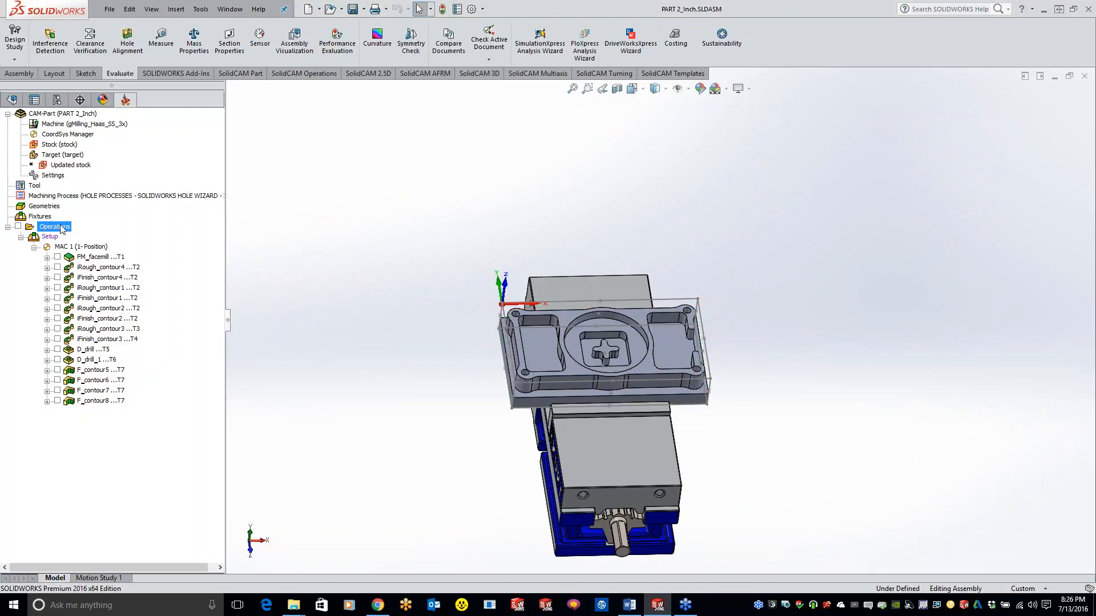
Look up the Simulate command for all operations and display the SolidCAM operations commands
right_click(59, 231)
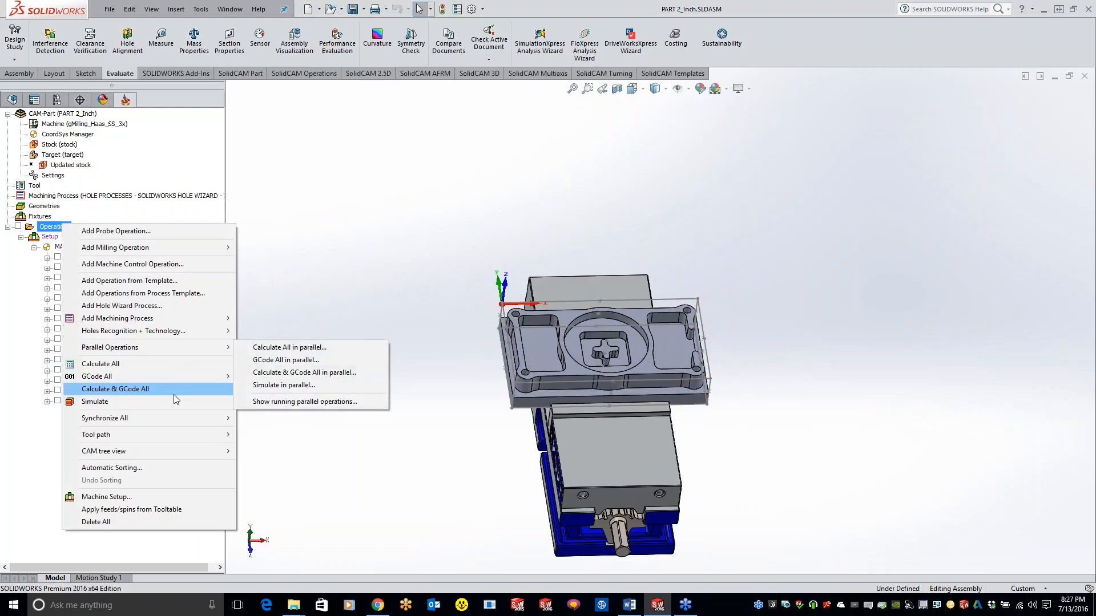
left_click(431, 288)
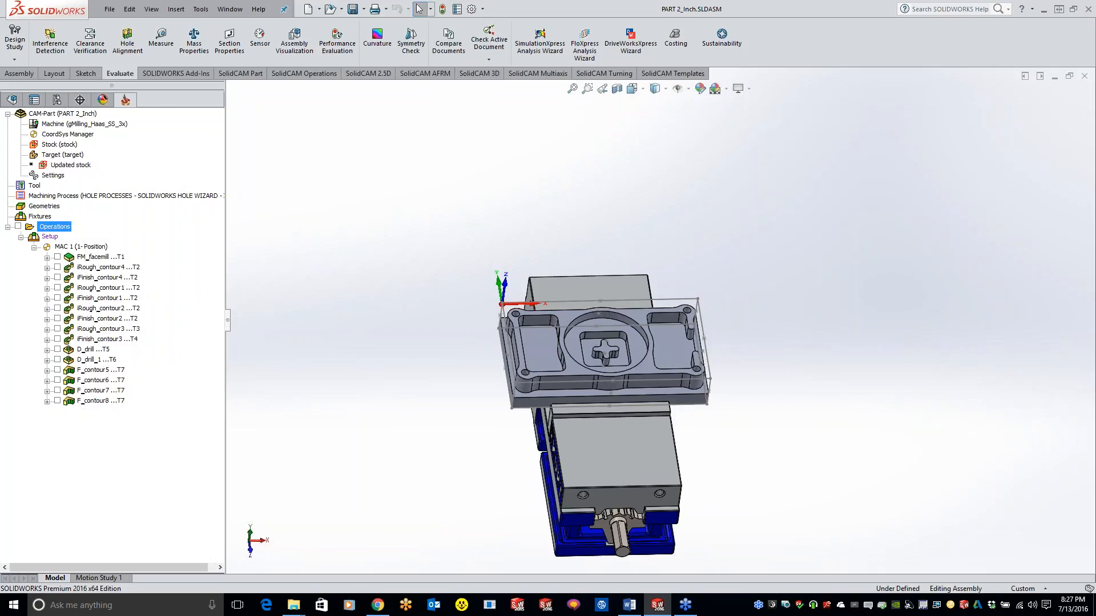
right_click(61, 231)
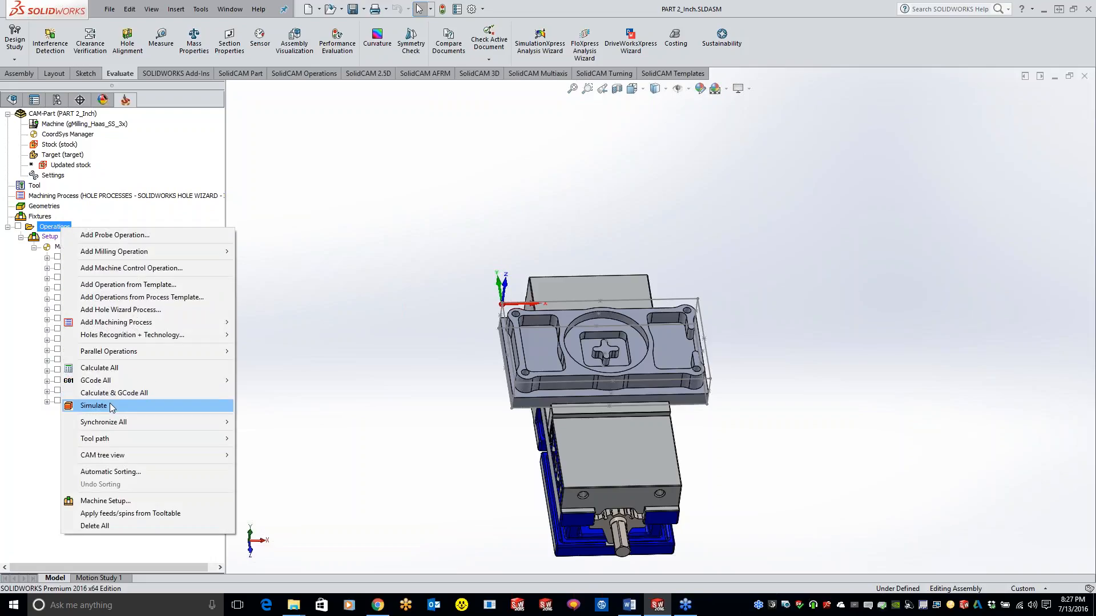
left_click(311, 74)
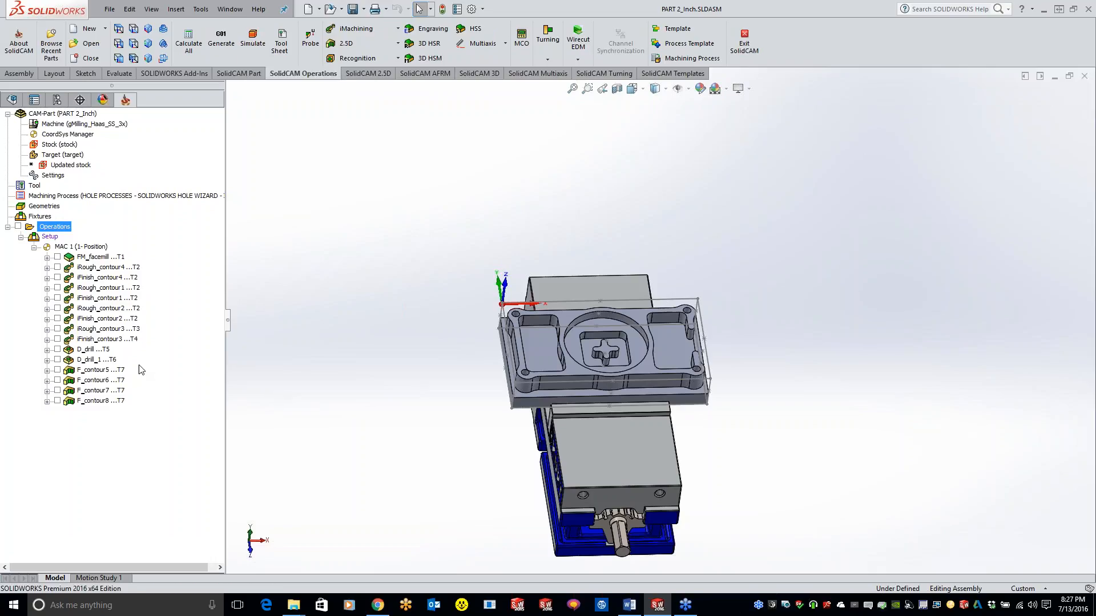
Select FM_facemill, iFinish_contour1, D_drill and F_contour6 together and examine the commands available for this mixed selection
left_click(106, 277)
left_click(106, 330, "shift")
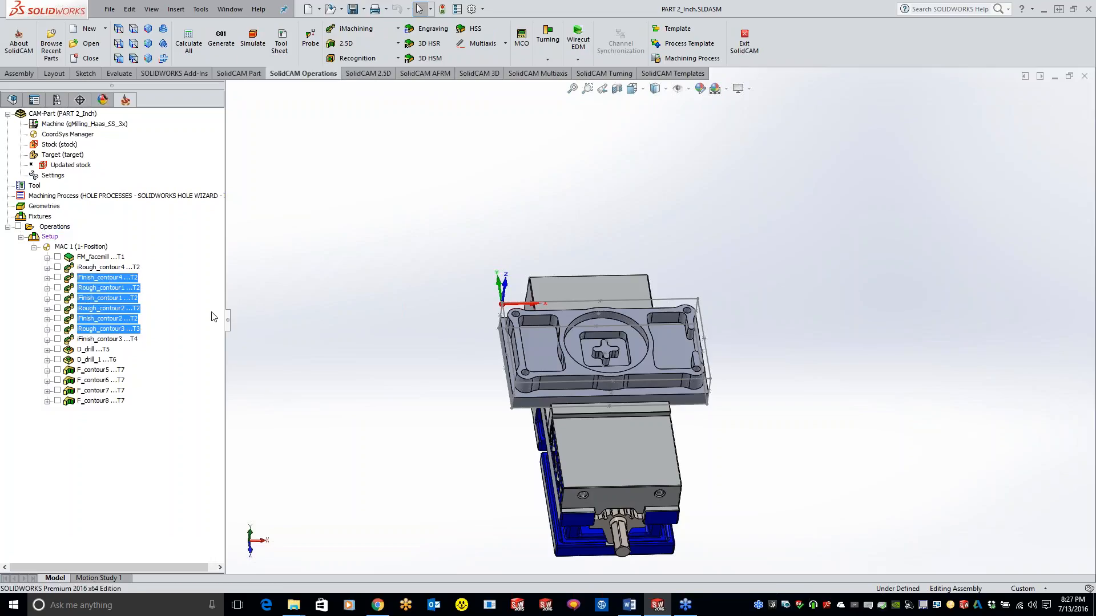
left_click(101, 257)
left_click(100, 298, "ctrl")
left_click(86, 350, "ctrl")
left_click(85, 380, "ctrl")
right_click(93, 380)
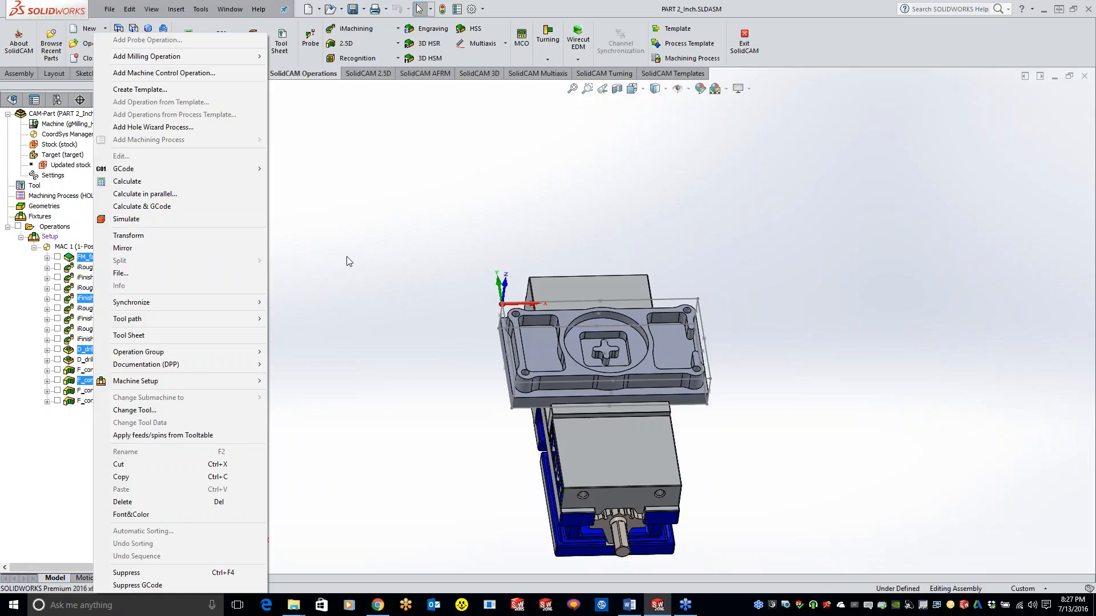
left_click(365, 283)
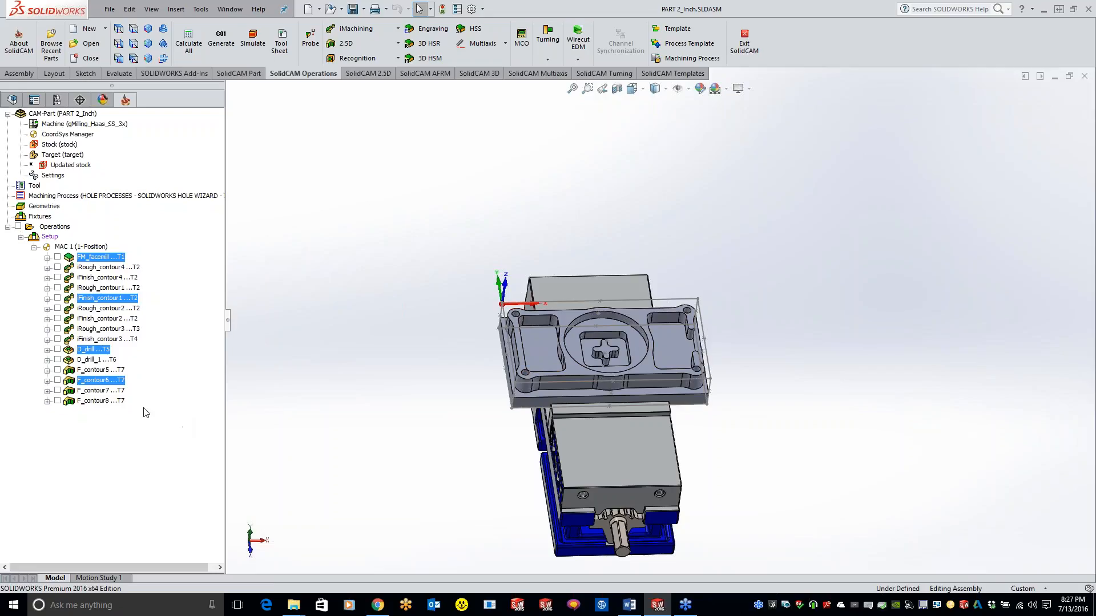
right_click(125, 383)
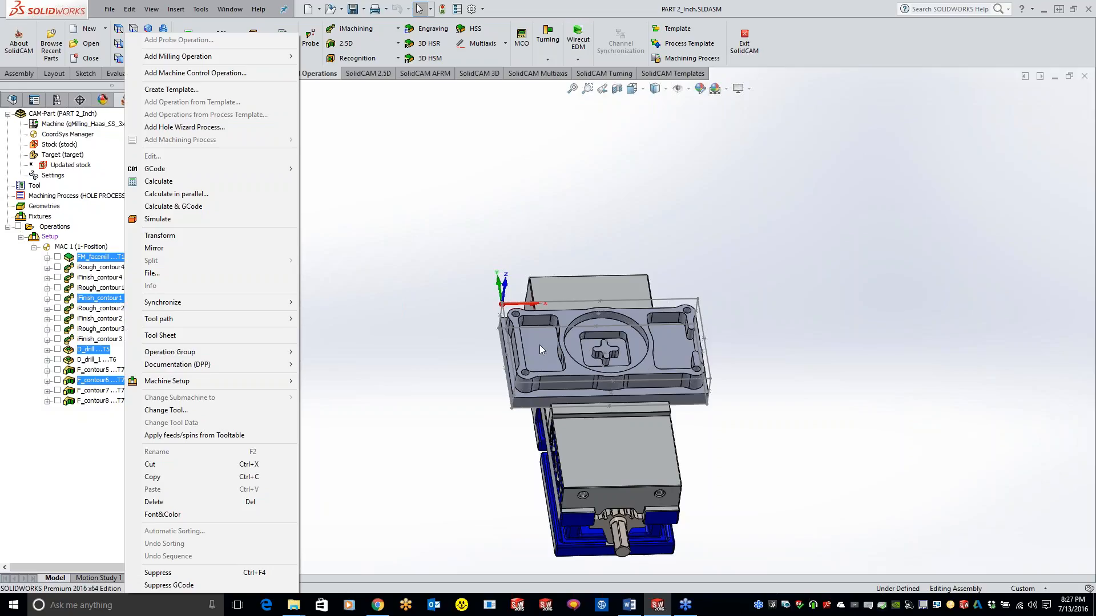
left_click(625, 385)
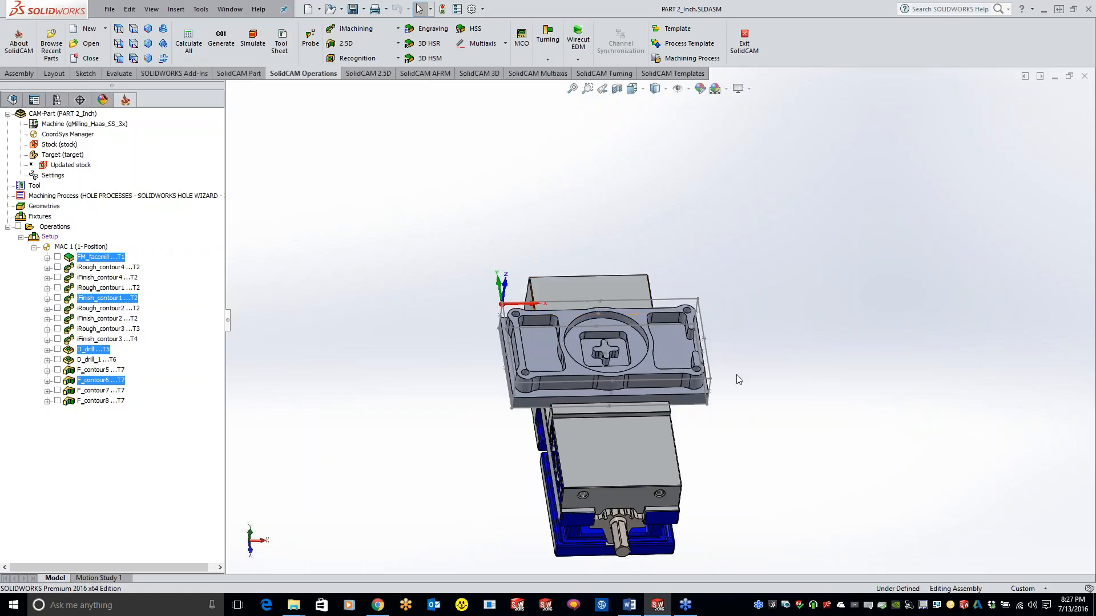
right_click(113, 388)
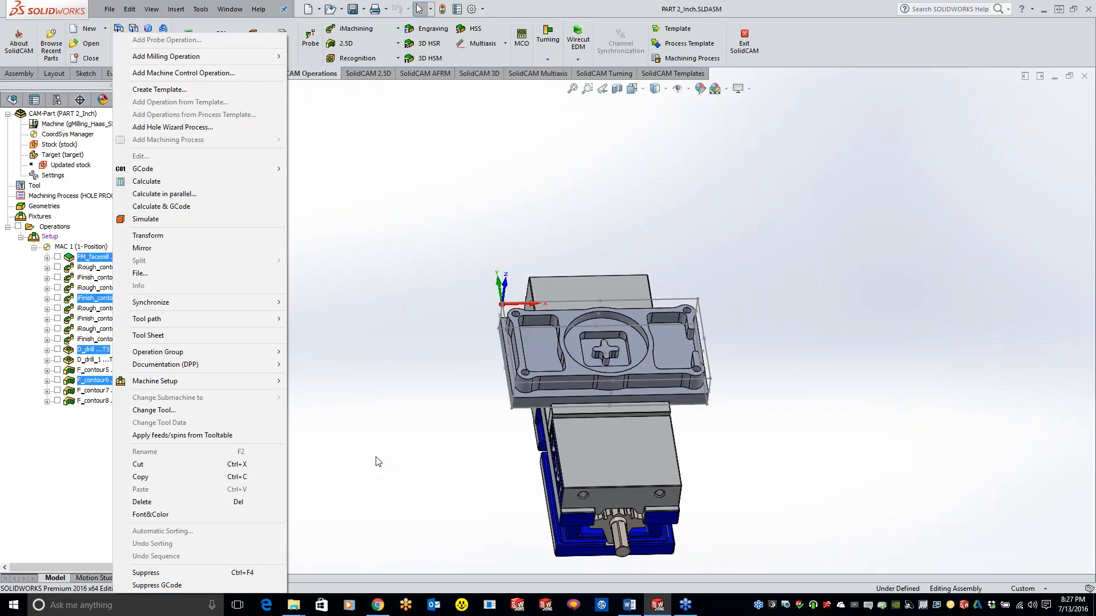
left_click(396, 466)
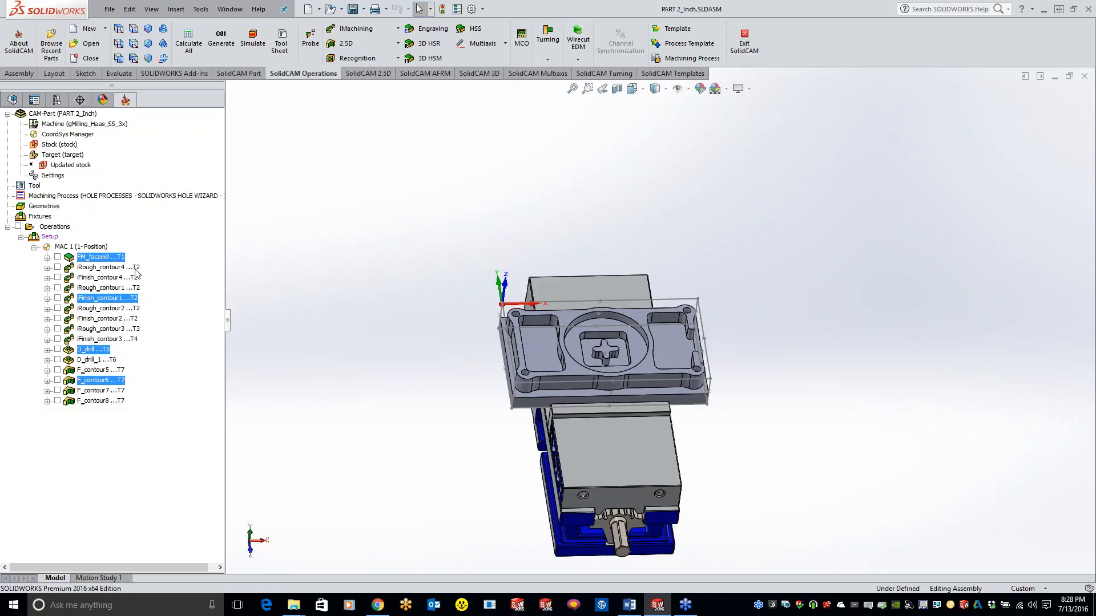
right_click(113, 257)
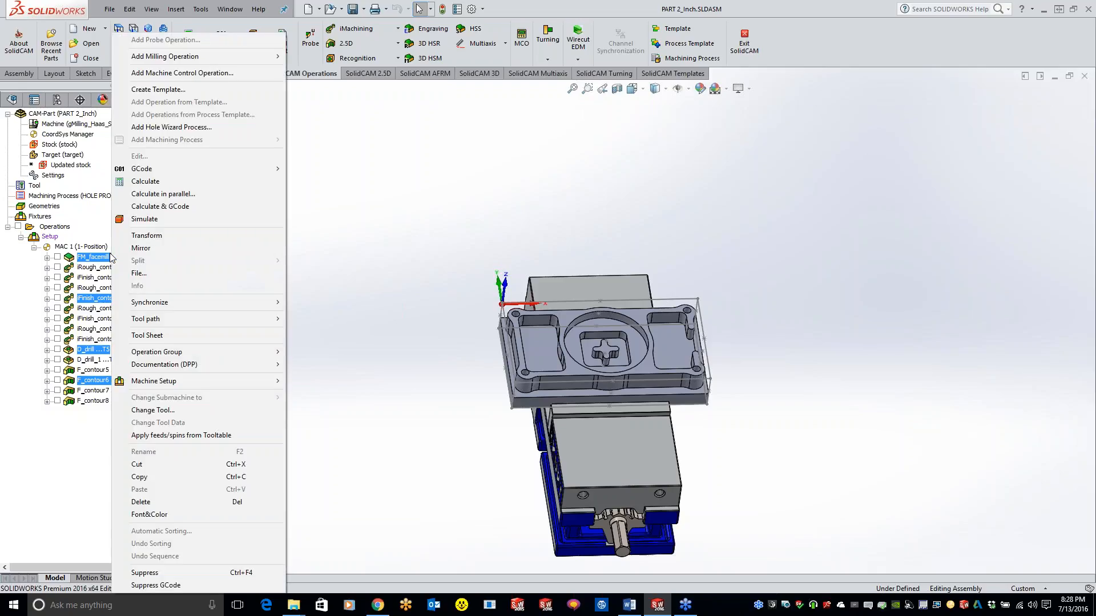
Start the simulation of all operations in SolidVerify and close it without playing
left_click(66, 227)
right_click(67, 227)
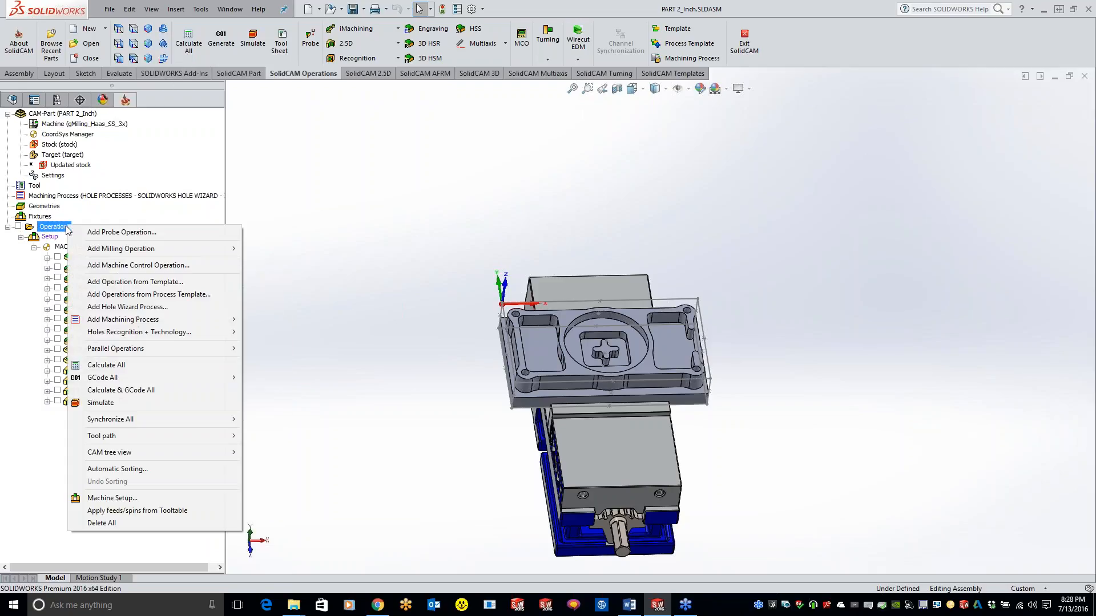
left_click(100, 403)
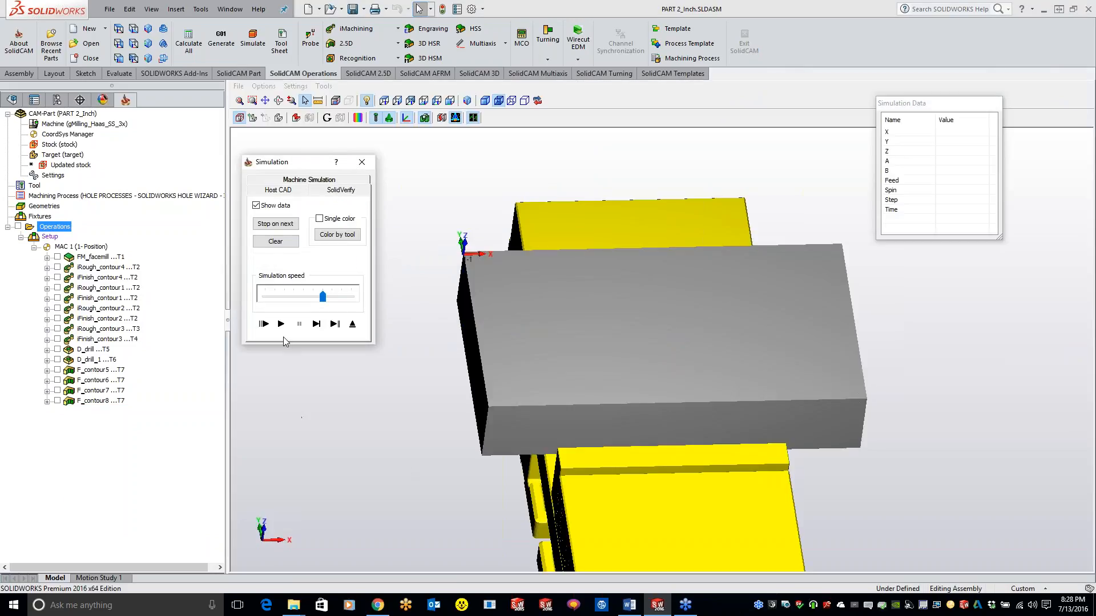
left_click(362, 162)
Start the simulation of only the FM_facemill operation and close it again
right_click(90, 257)
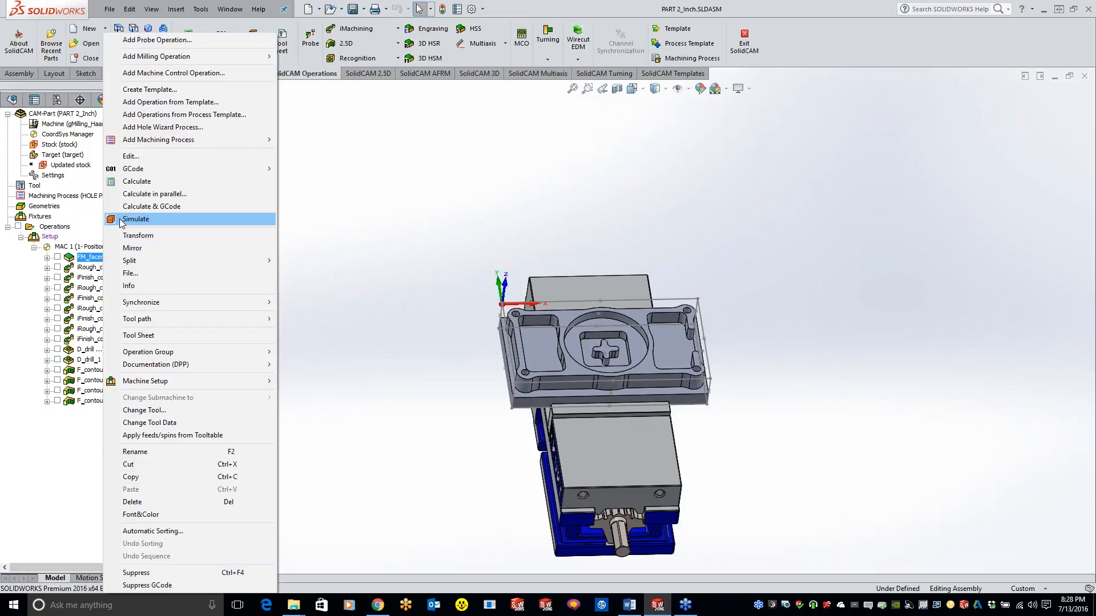
left_click(121, 221)
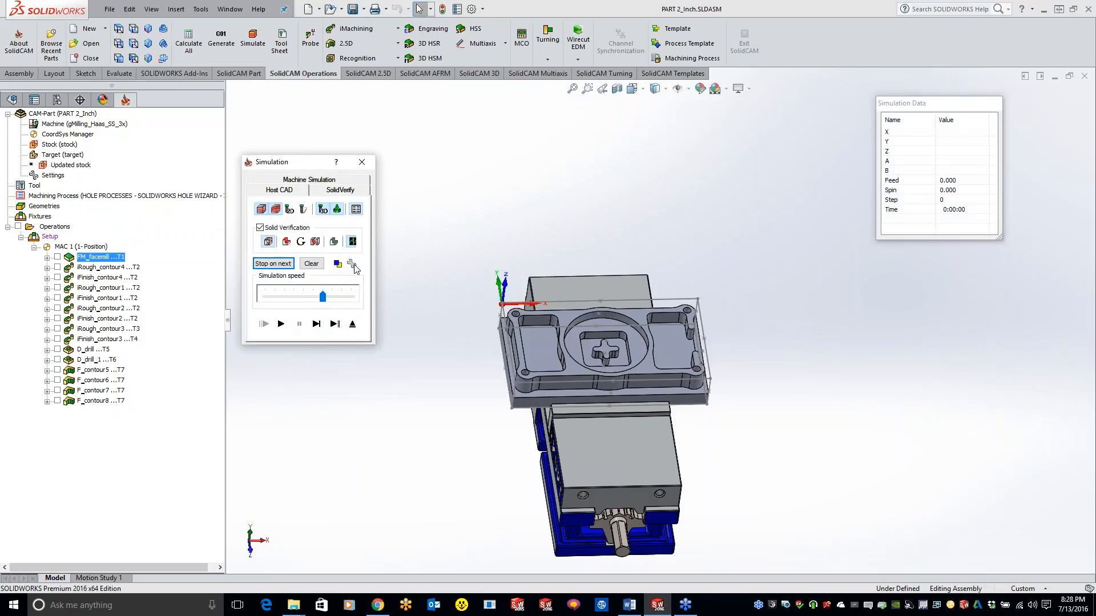
left_click(362, 162)
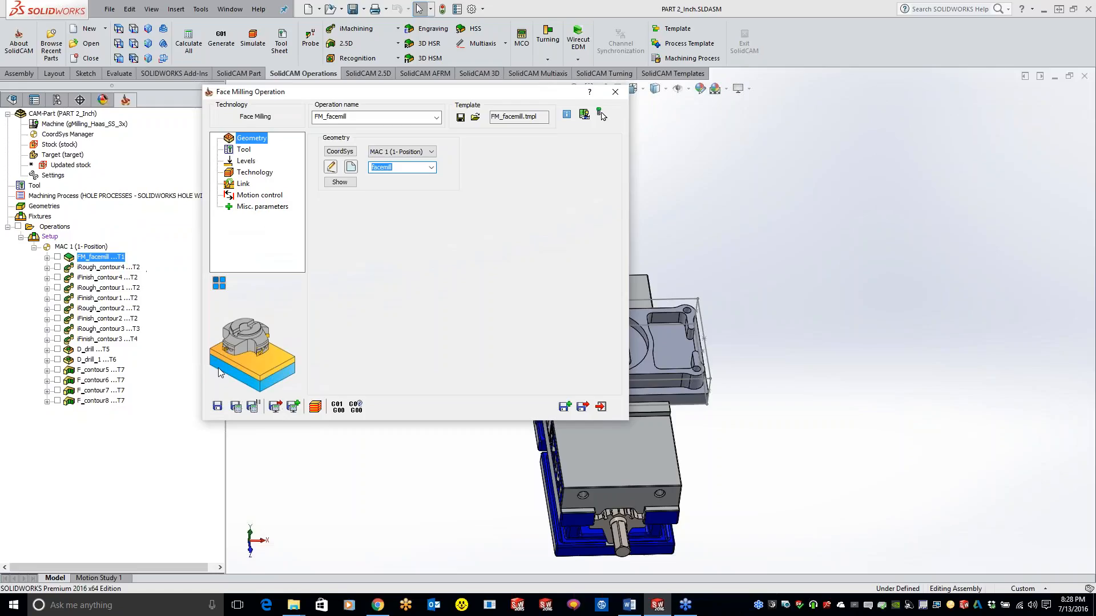
Simulate FM_facemill from within its Face Milling Operation settings and play it in SolidVerify
left_click(317, 408)
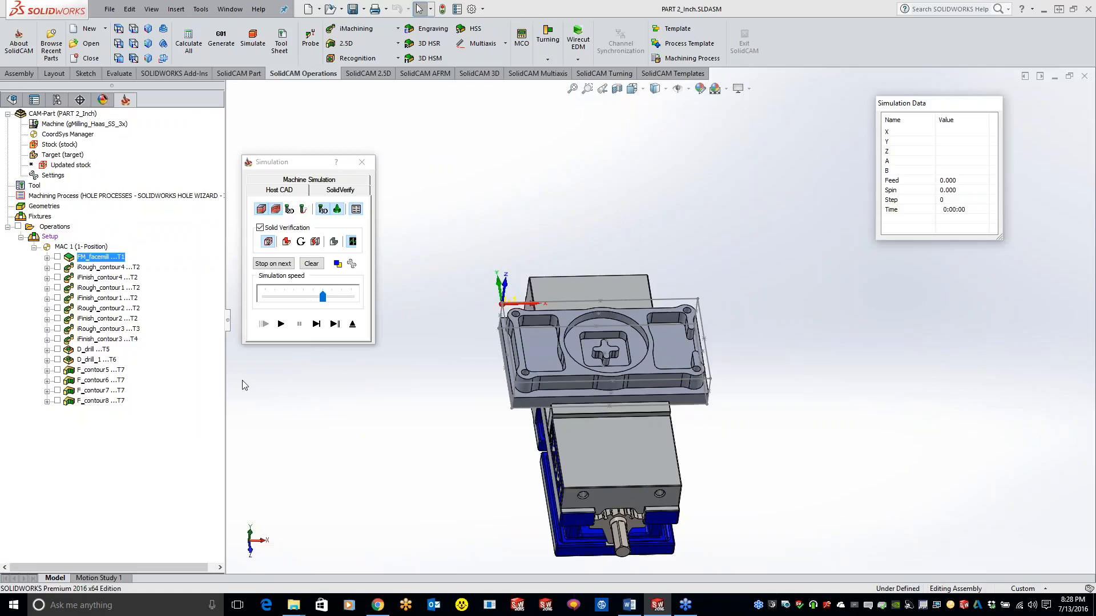
left_click(333, 192)
left_click(281, 323)
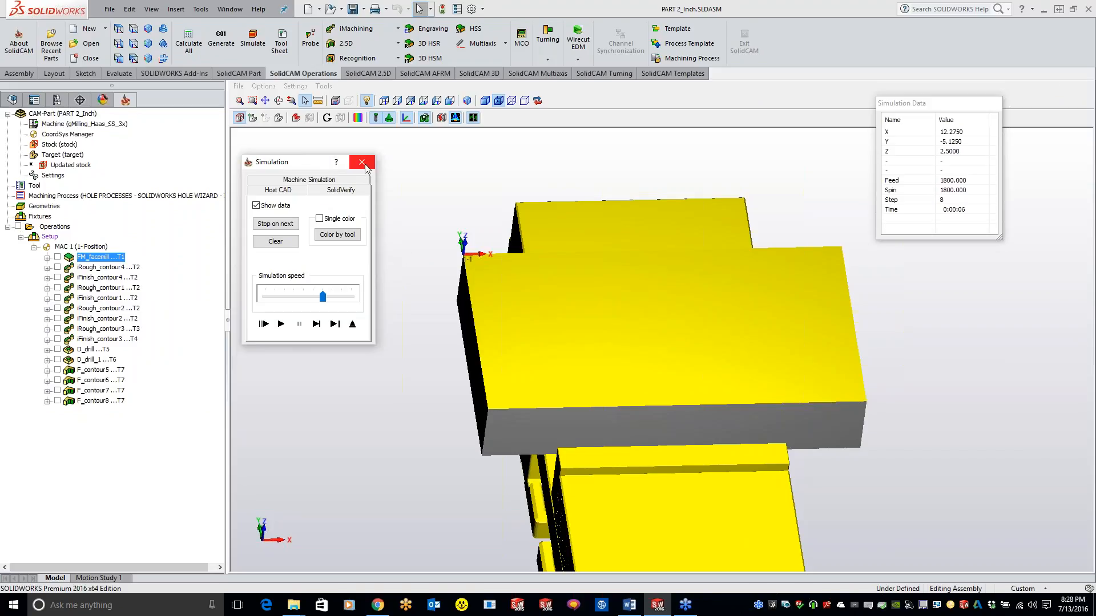
With the simulation still open, play iFinish_contour1 and iFinish_contour2 in SolidVerify
left_click(105, 298)
left_click(280, 323)
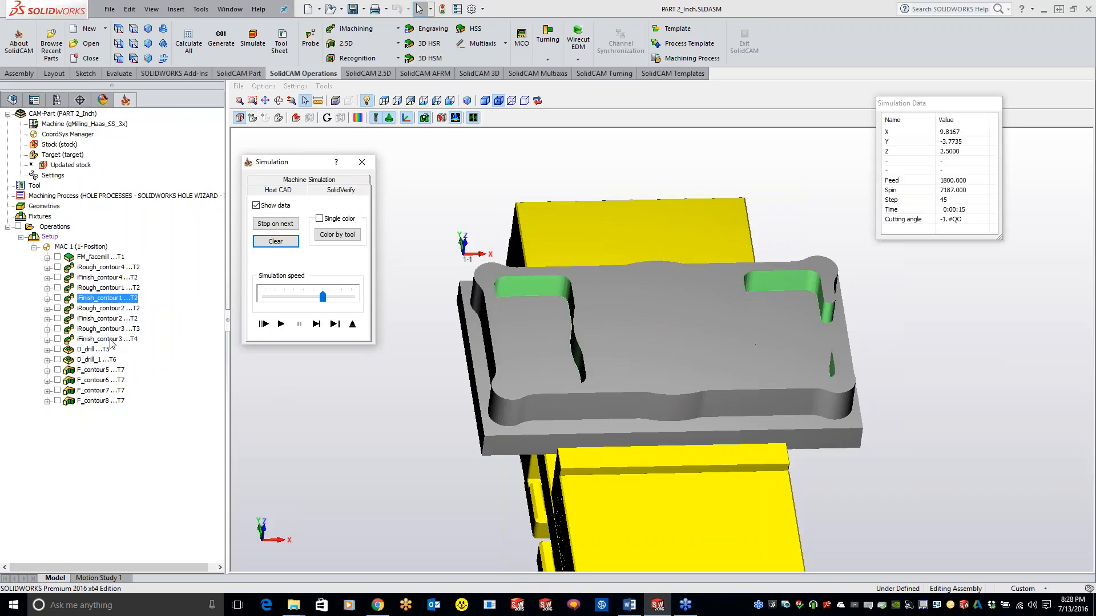
left_click(93, 320)
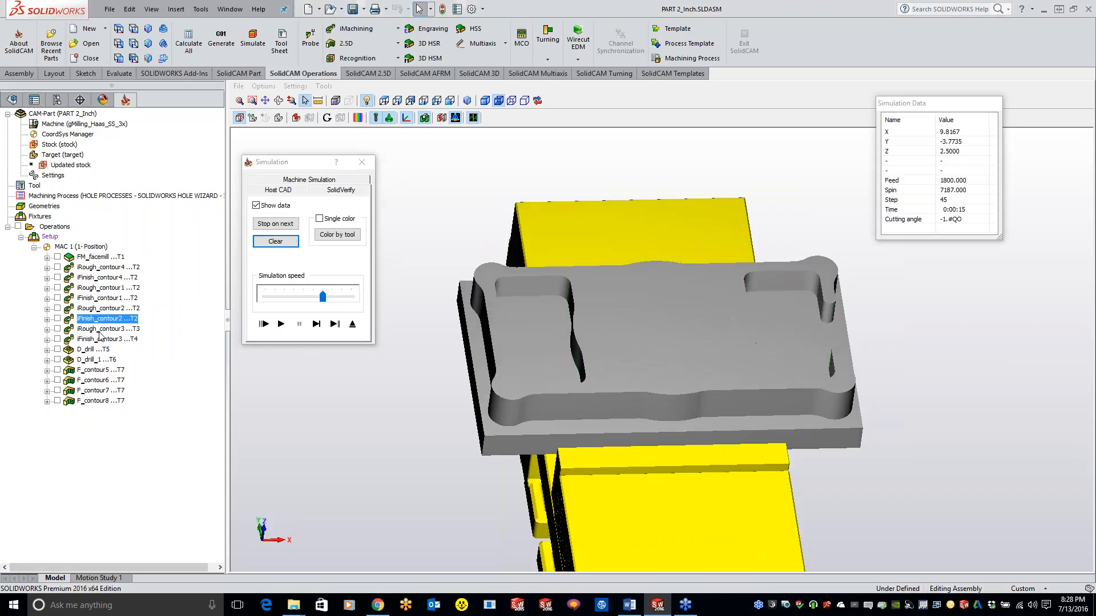
left_click(280, 324)
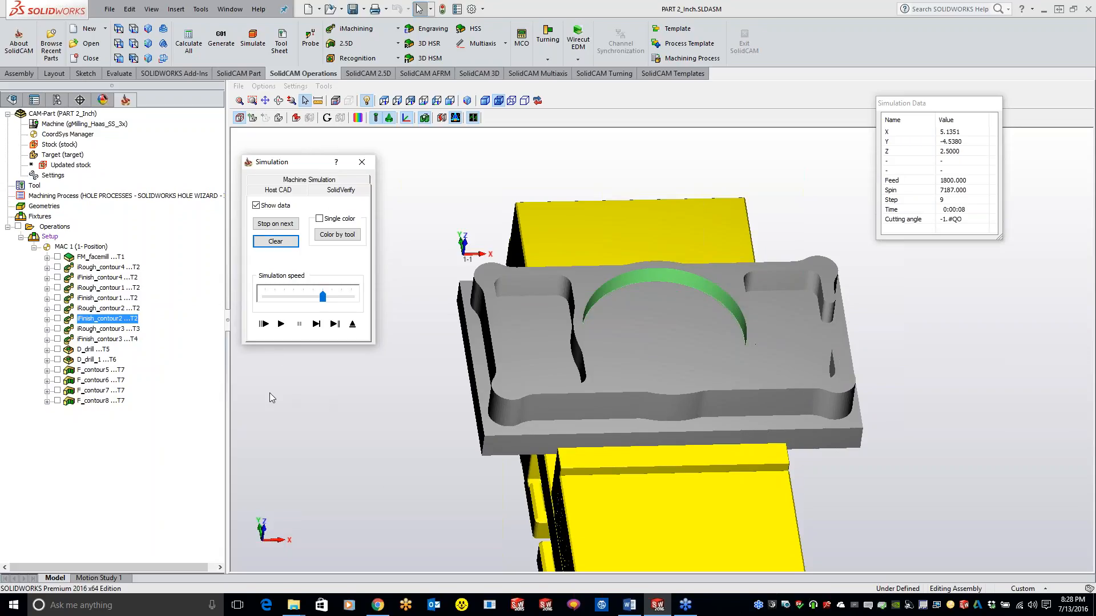
Play F_contour6 in SolidVerify, check the machined stock initialization option, and close the simulation and the Face Milling Operation settings
left_click(89, 360)
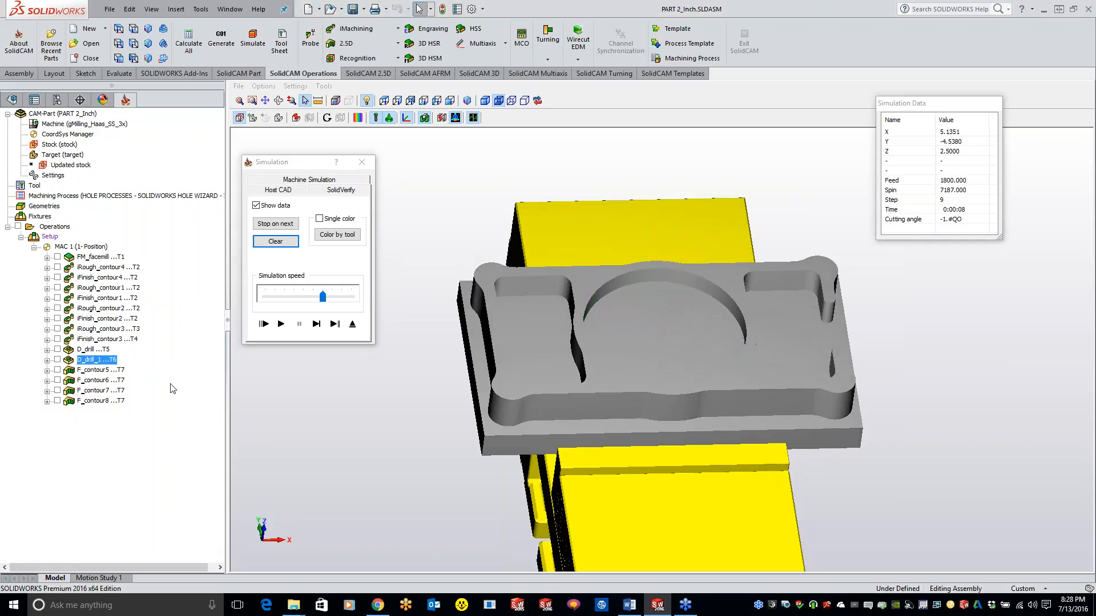
left_click(100, 380)
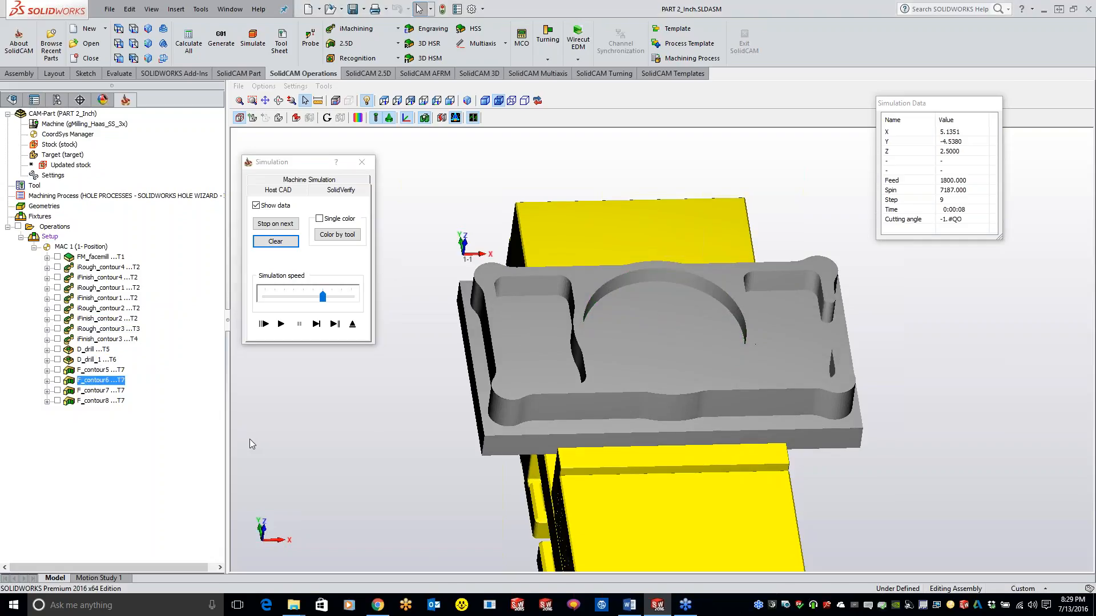
left_click(280, 323)
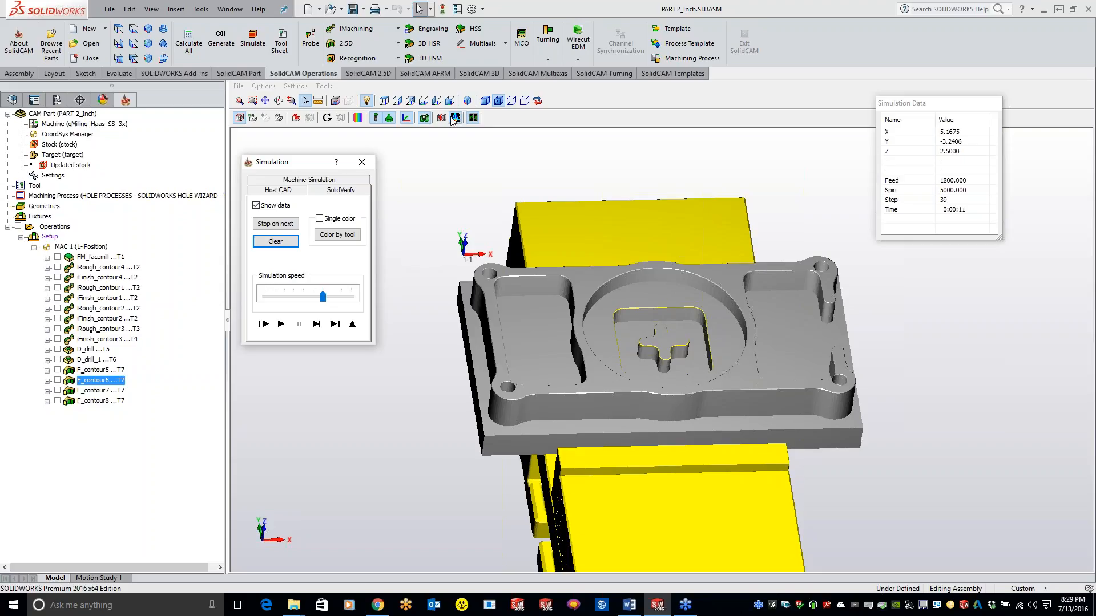
left_click(464, 133)
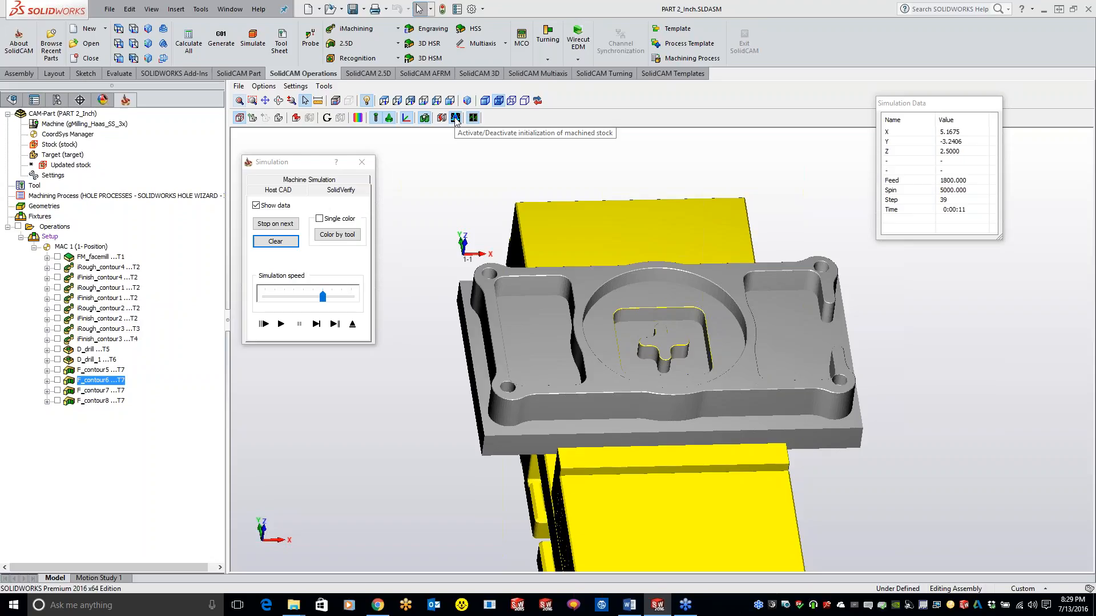
left_click(361, 162)
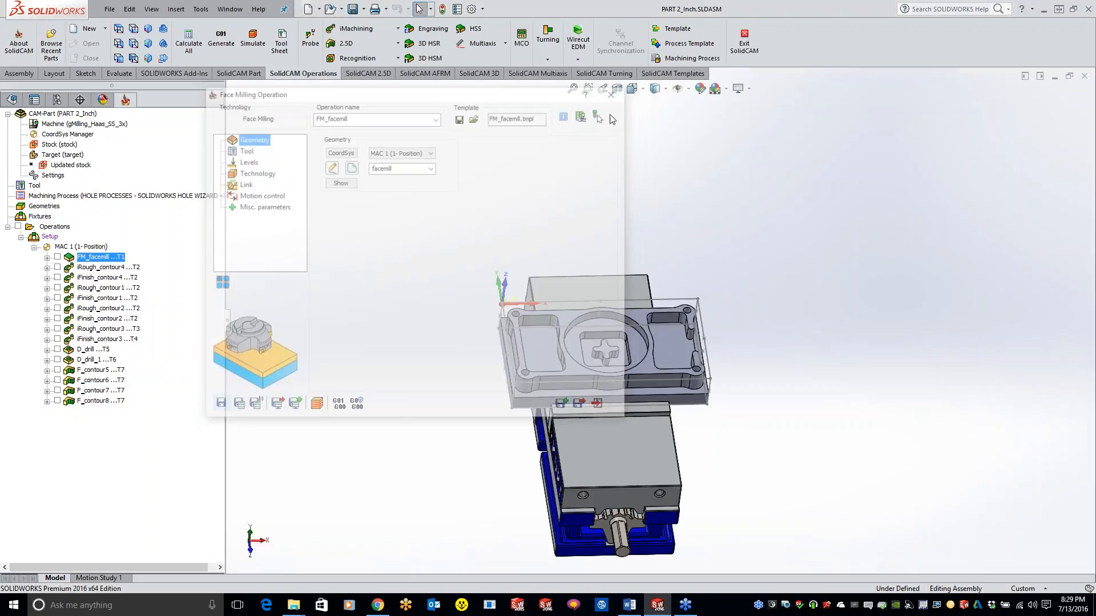
Start the simulation of F_contour5 and switch it to SolidVerify
right_click(80, 371)
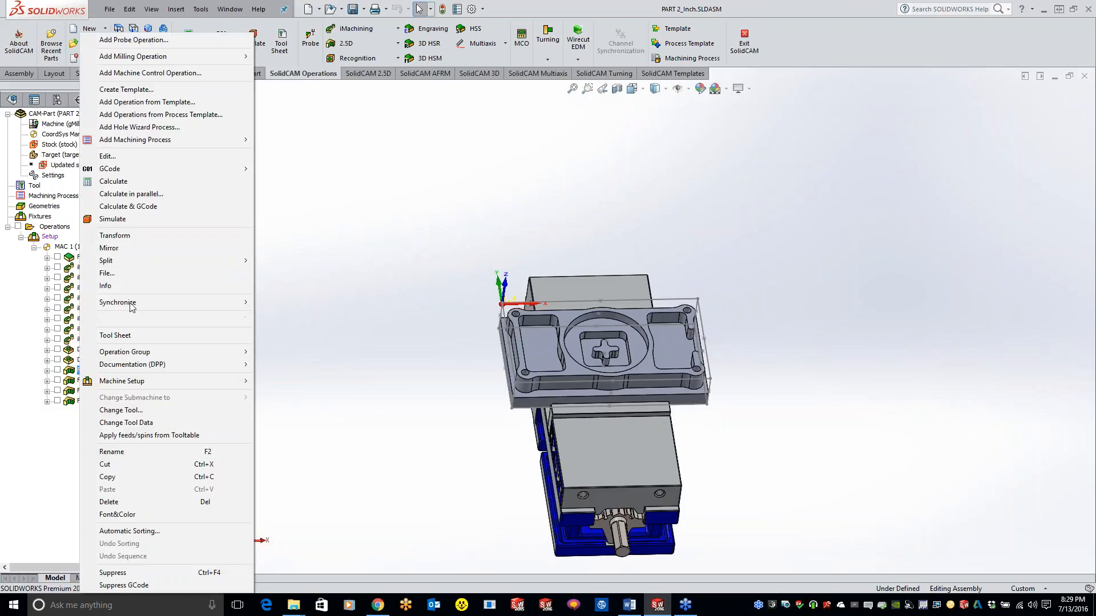
left_click(135, 219)
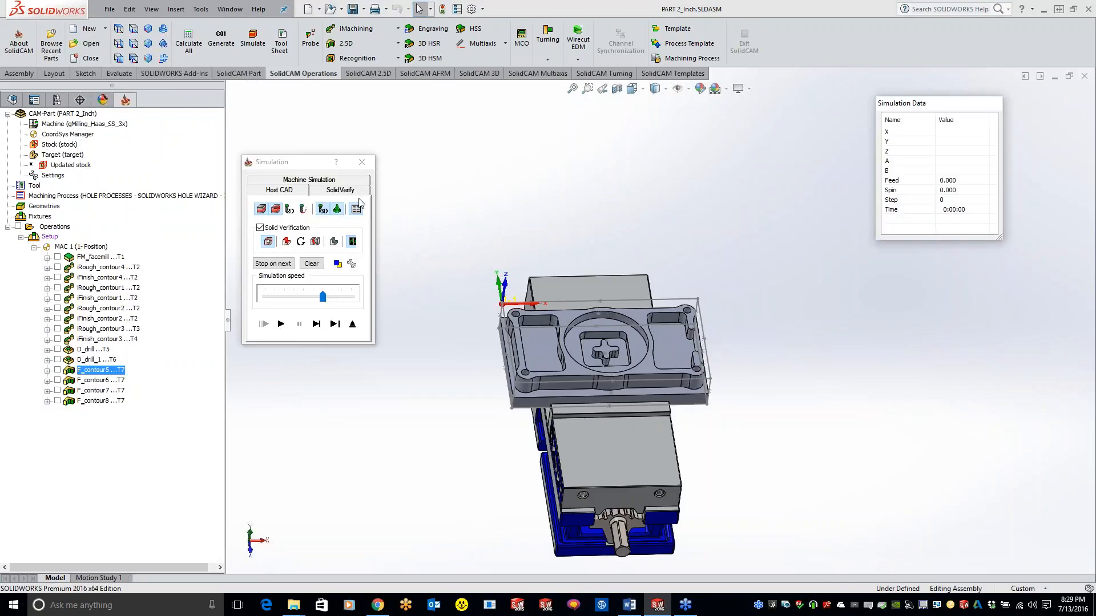
left_click(342, 191)
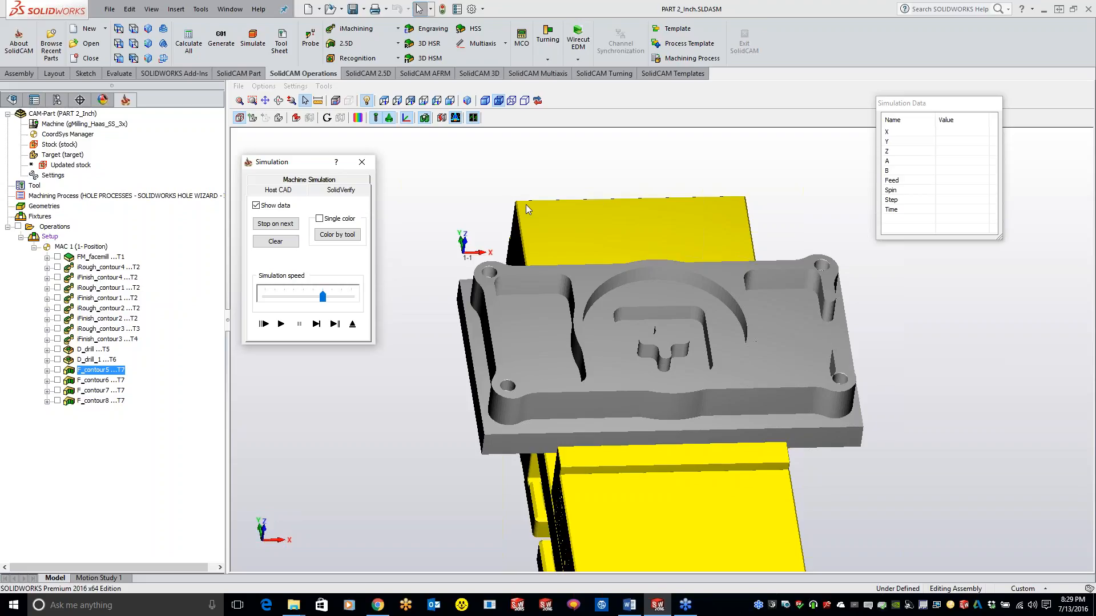
Hide and show the fixture while viewing the machined part from underneath and above, leaving it shown, and toggle the coordinate system display
left_click(424, 118)
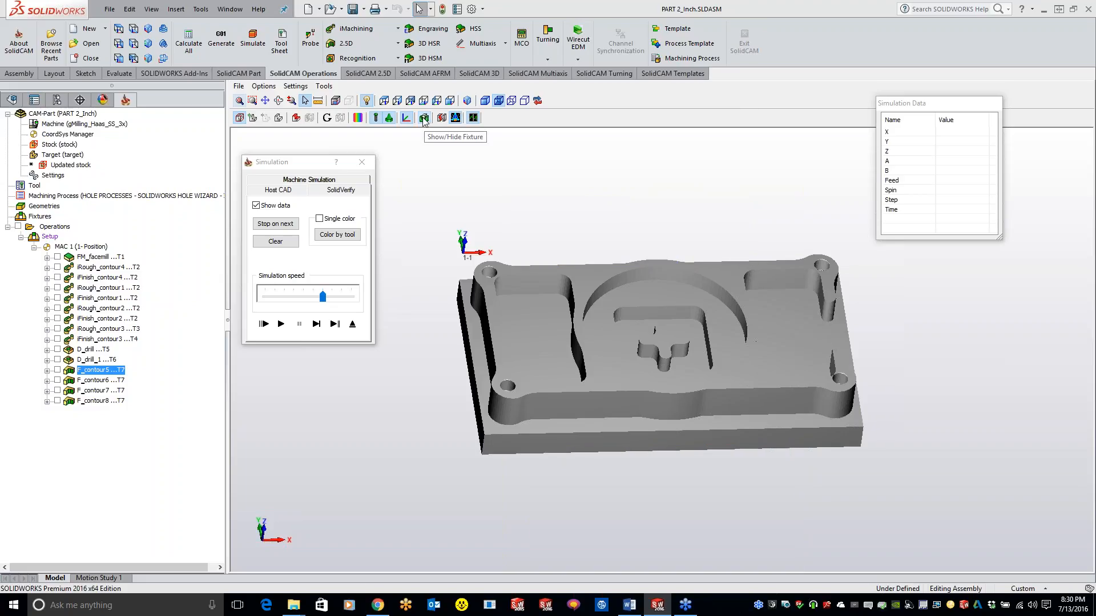
left_click(425, 118)
left_click(424, 118)
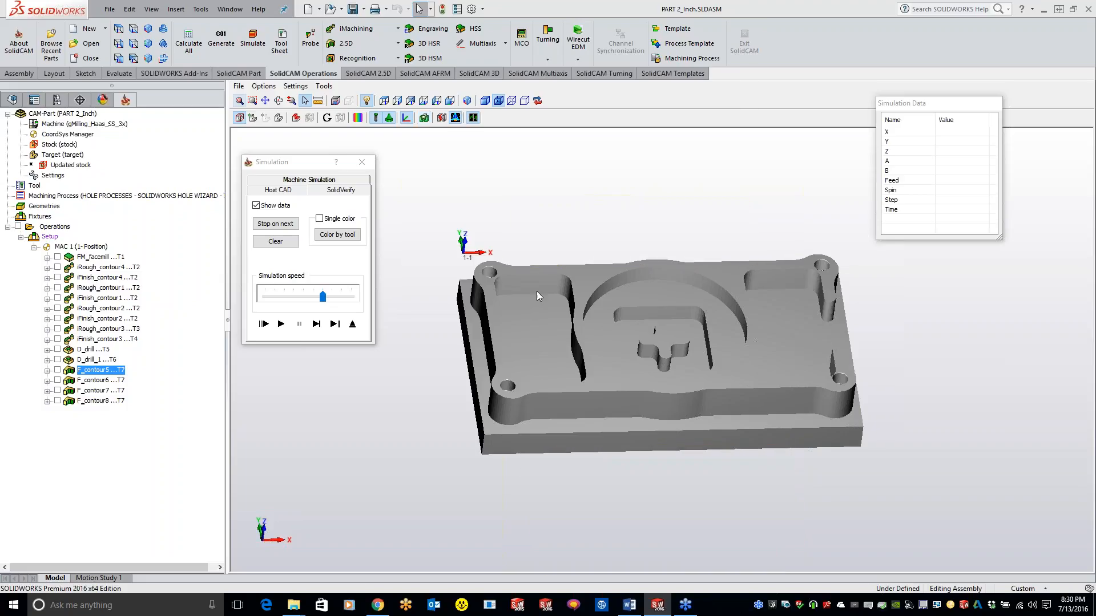
middle_click_drag(574, 330, 693, 261)
left_click(424, 118)
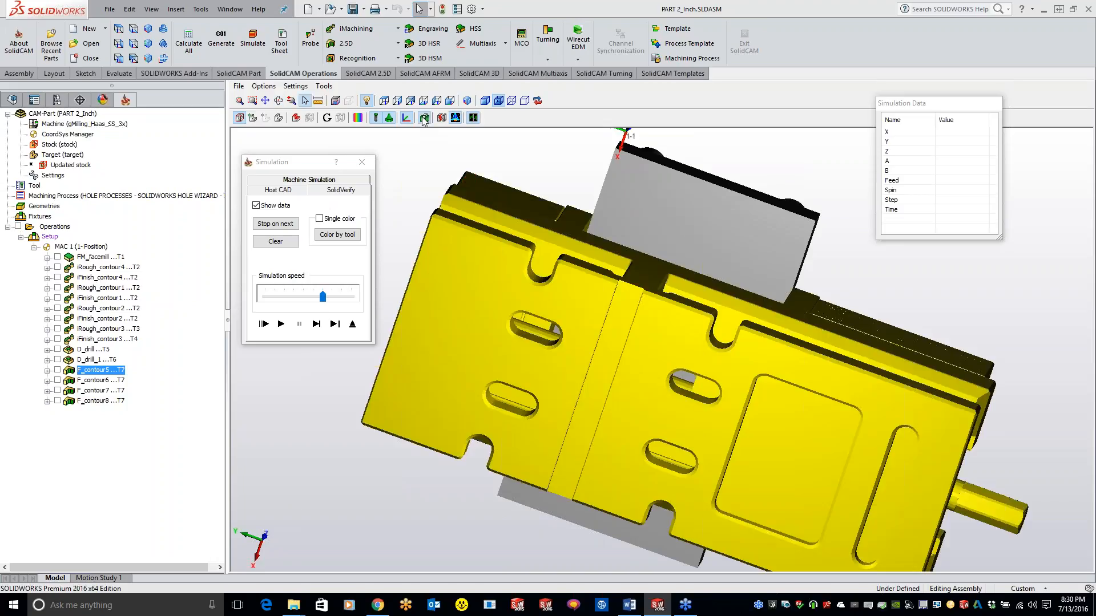
left_click(424, 119)
middle_click_drag(603, 169, 445, 140)
left_click(424, 119)
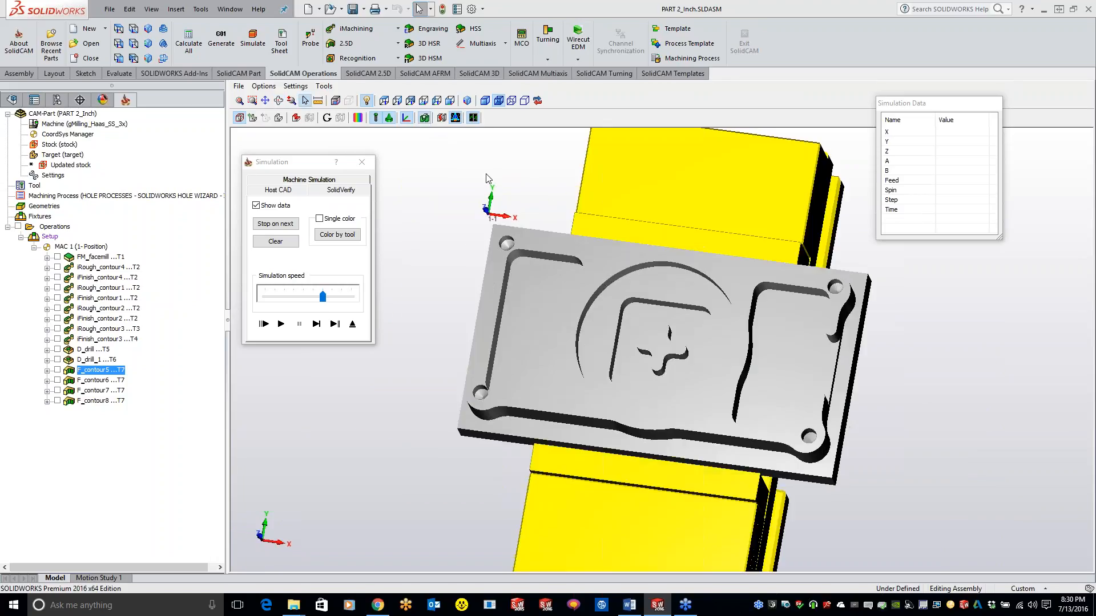
left_click(411, 120)
left_click(410, 120)
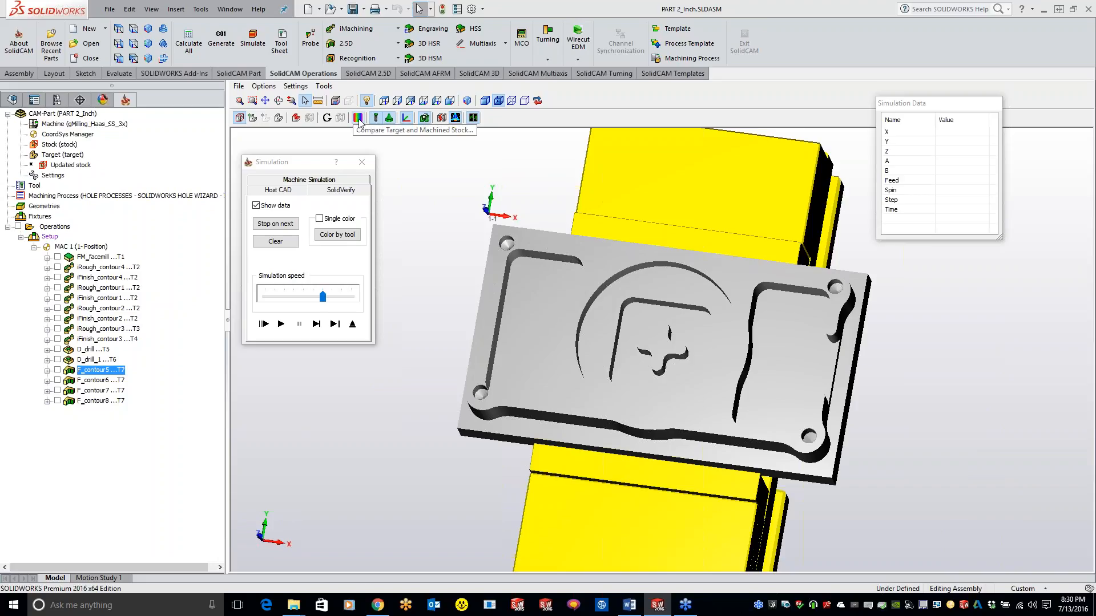
Toggle the rest material display and play the F_contour5 simulation in SolidVerify
left_click(299, 119)
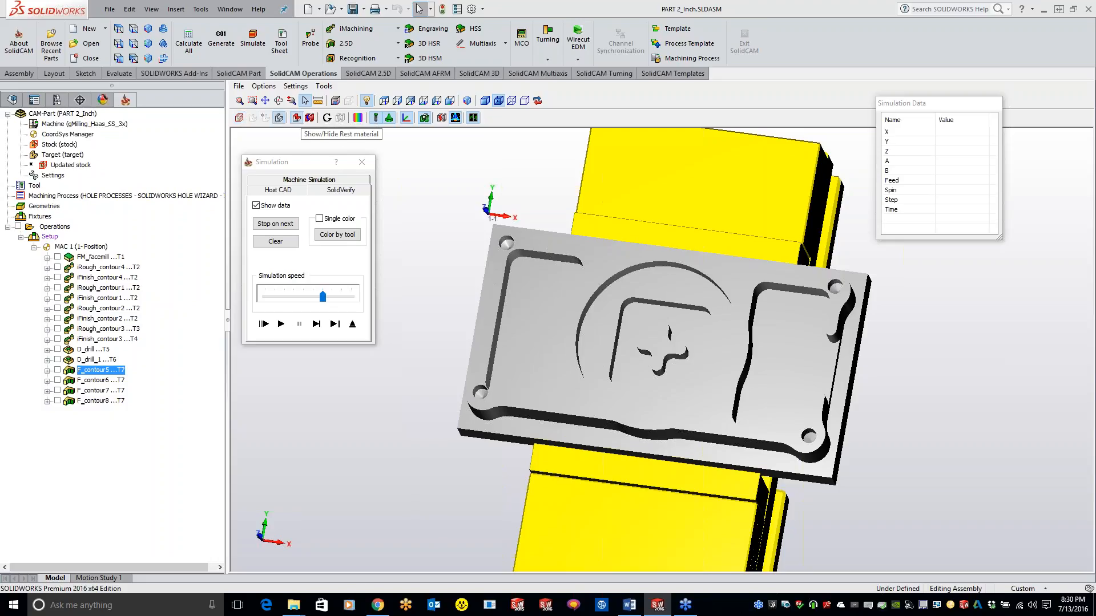
left_click(281, 324)
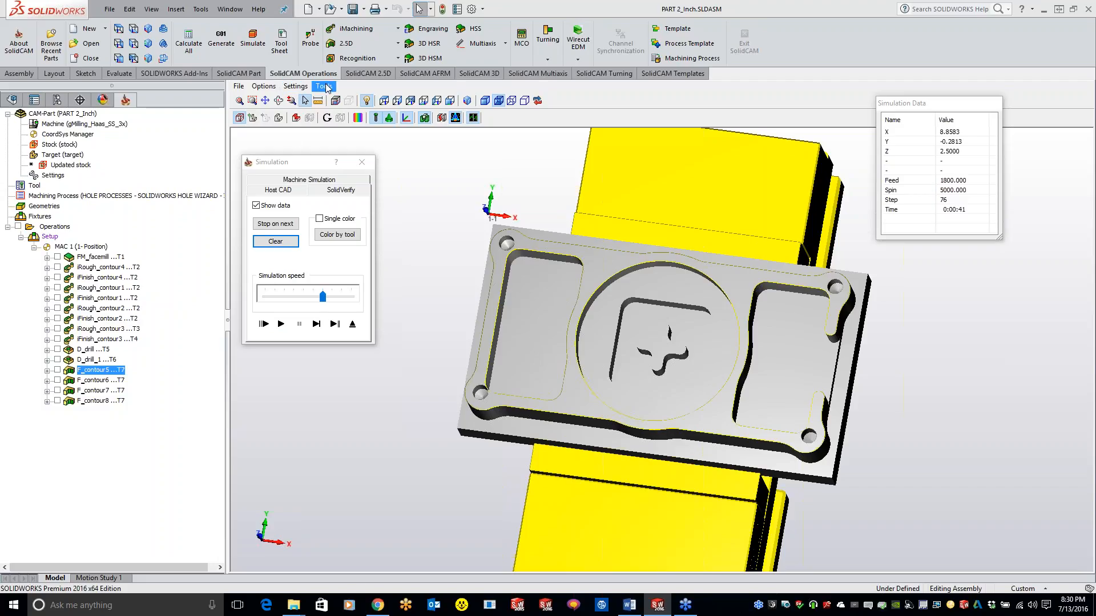
Review the SolidVerify file commands and the options for target comparison, machined stock measurements and region of interest
left_click(243, 90)
mouse_move(254, 90)
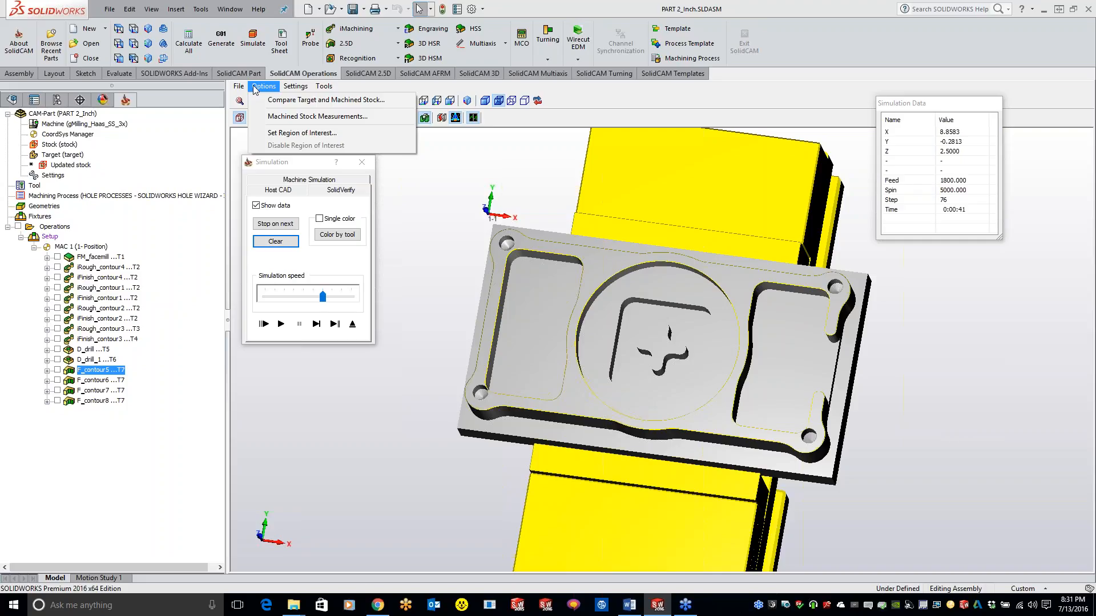
left_click(432, 197)
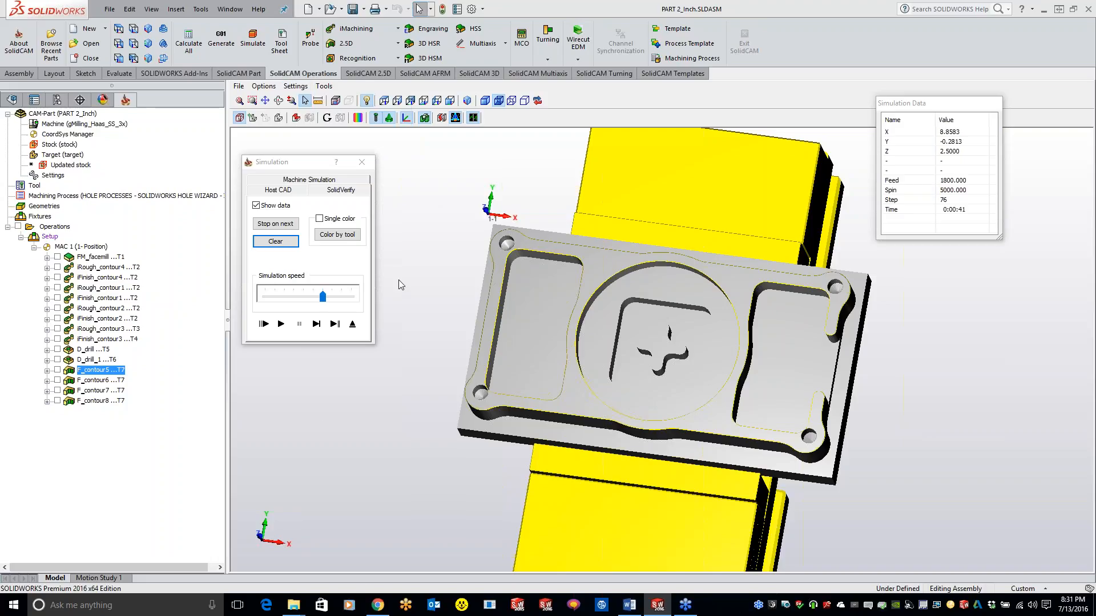
left_click(335, 324)
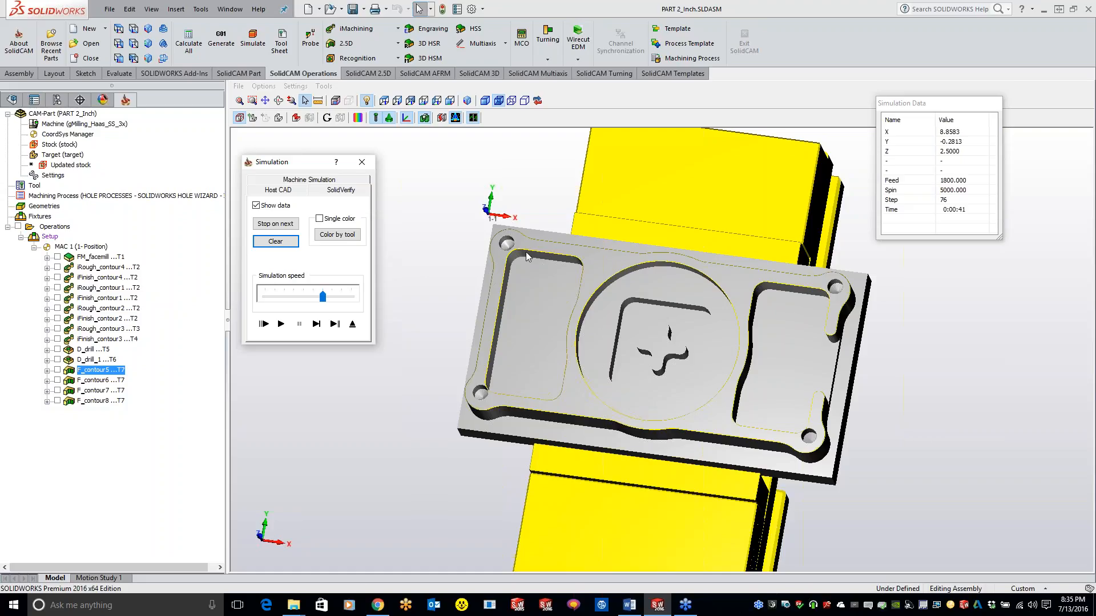
key("alt+Tab")
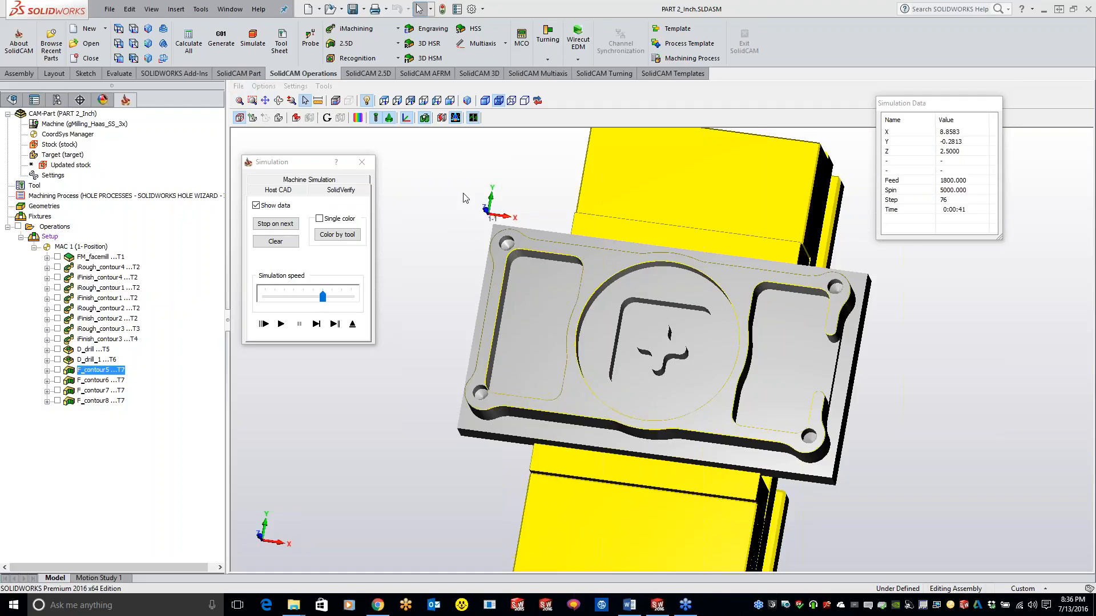
left_click(420, 232)
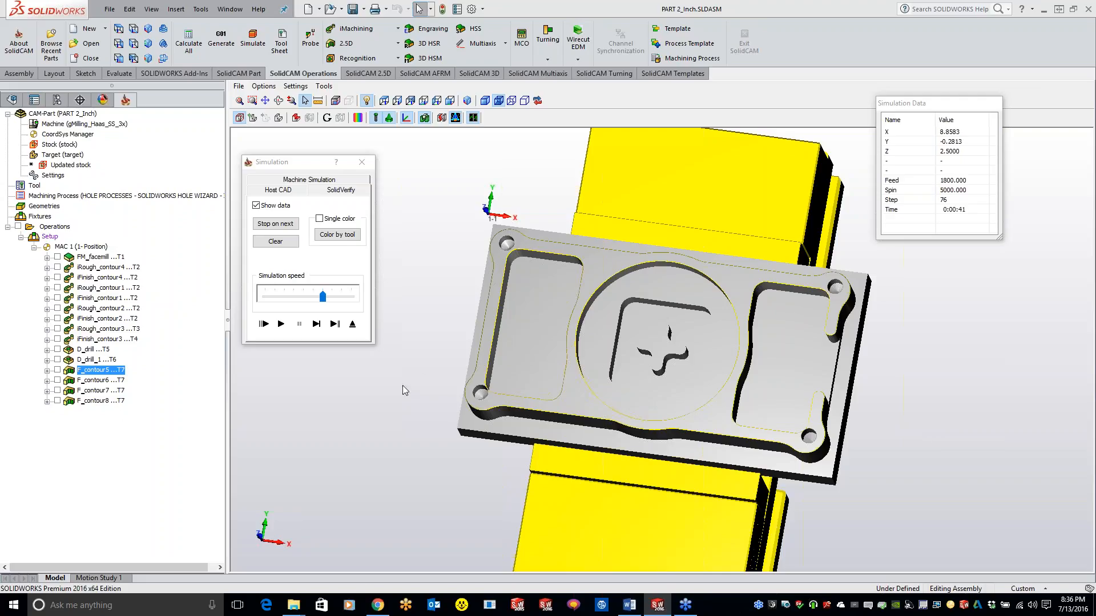
Review the command for saving machined stock to STL, and check the STL choice in the Stock definition without changing it
left_click(245, 90)
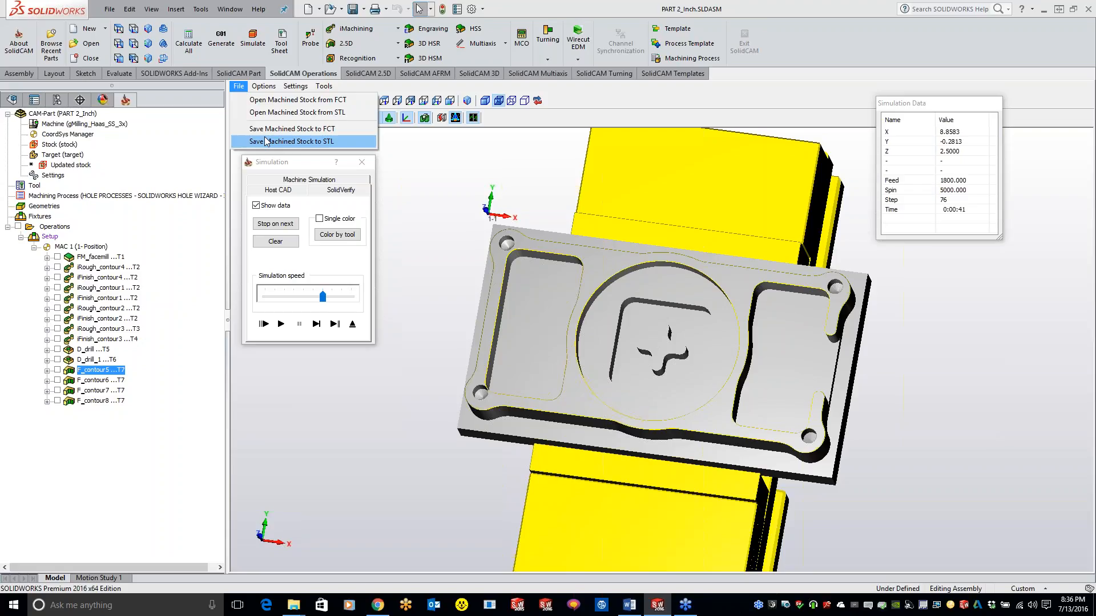
left_click(266, 141)
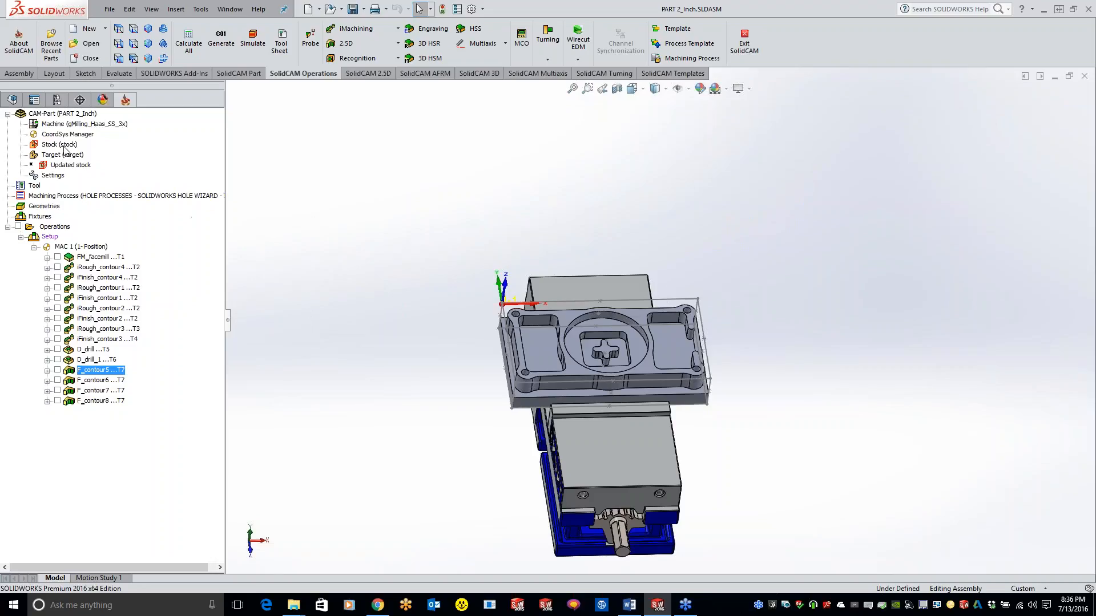
left_click(64, 148)
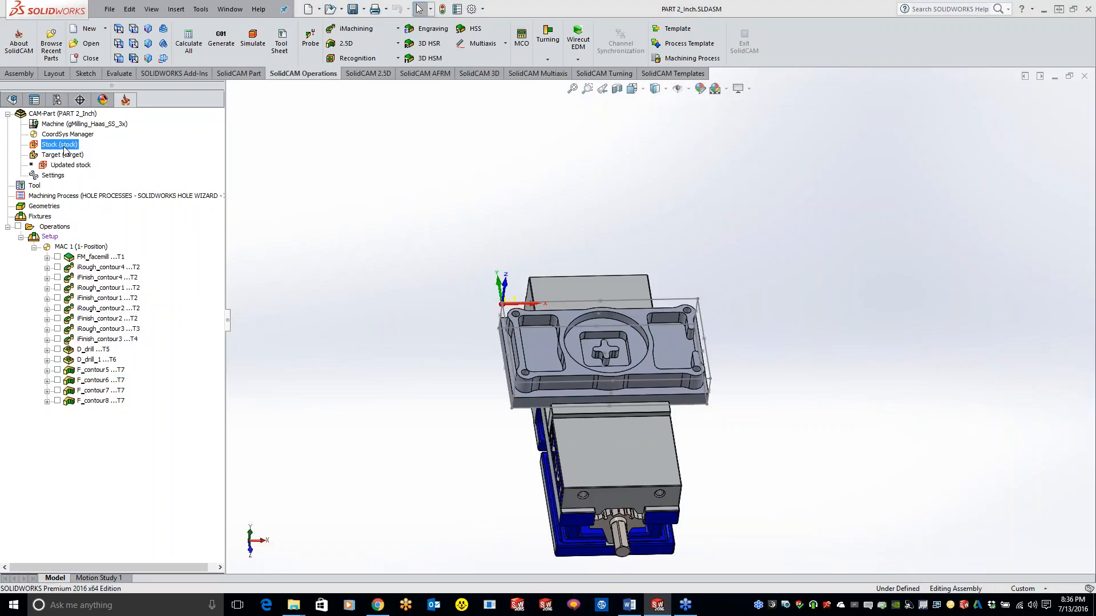
left_click(142, 219)
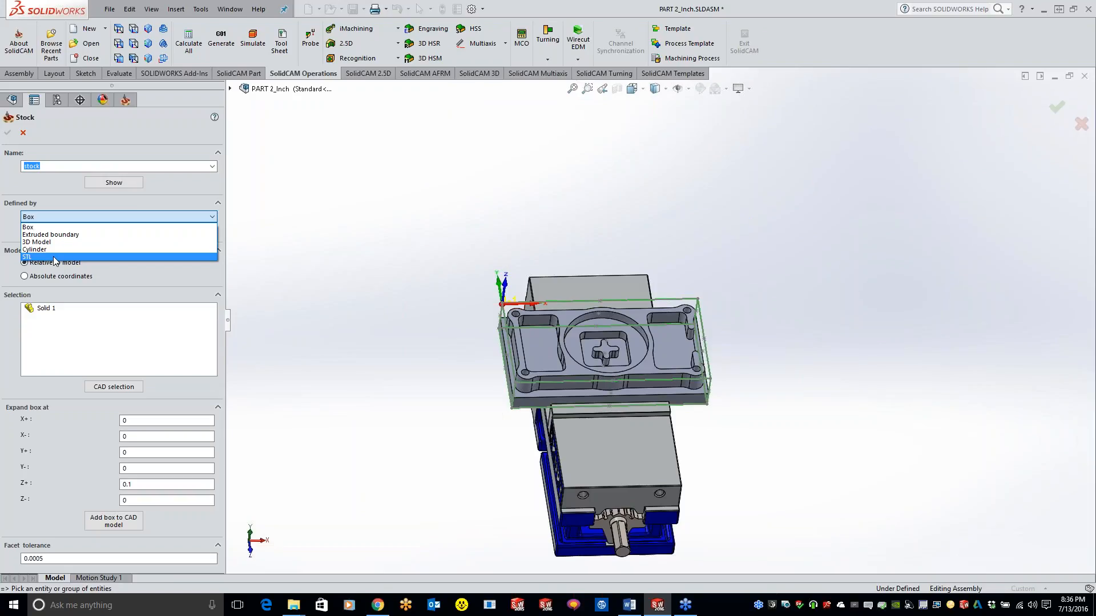
left_click(27, 132)
left_click(24, 133)
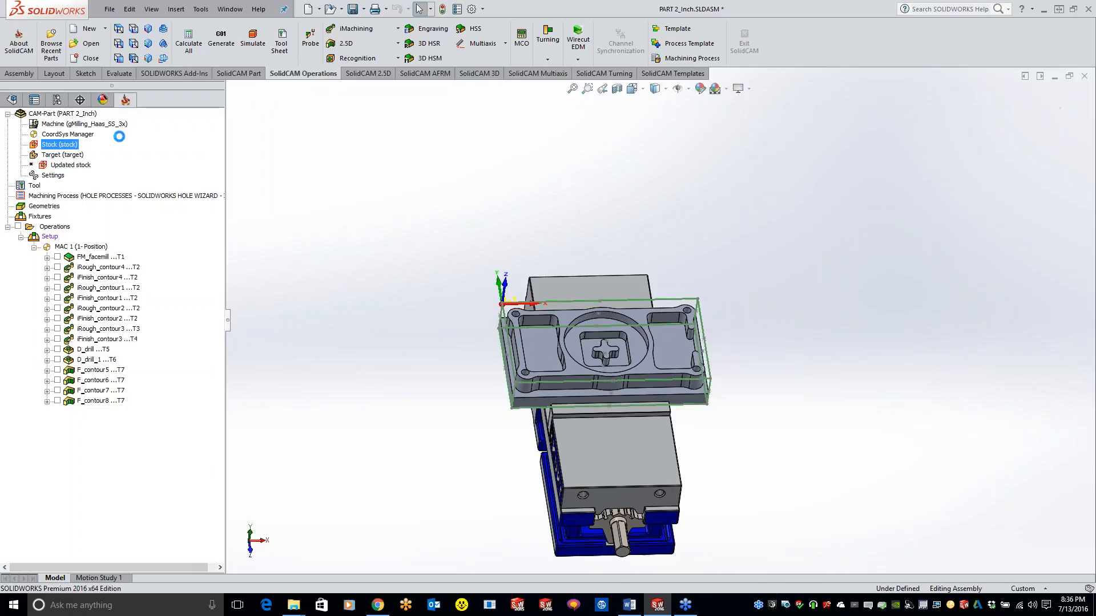
Start the simulation of all operations and switch it to SolidVerify
right_click(68, 229)
left_click(130, 406)
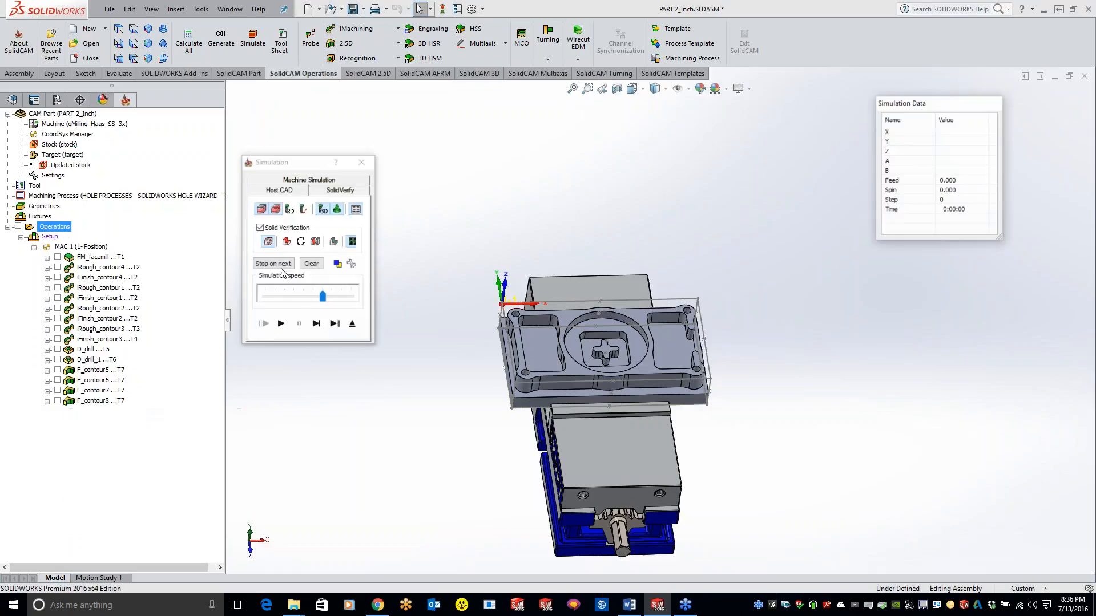
left_click(333, 191)
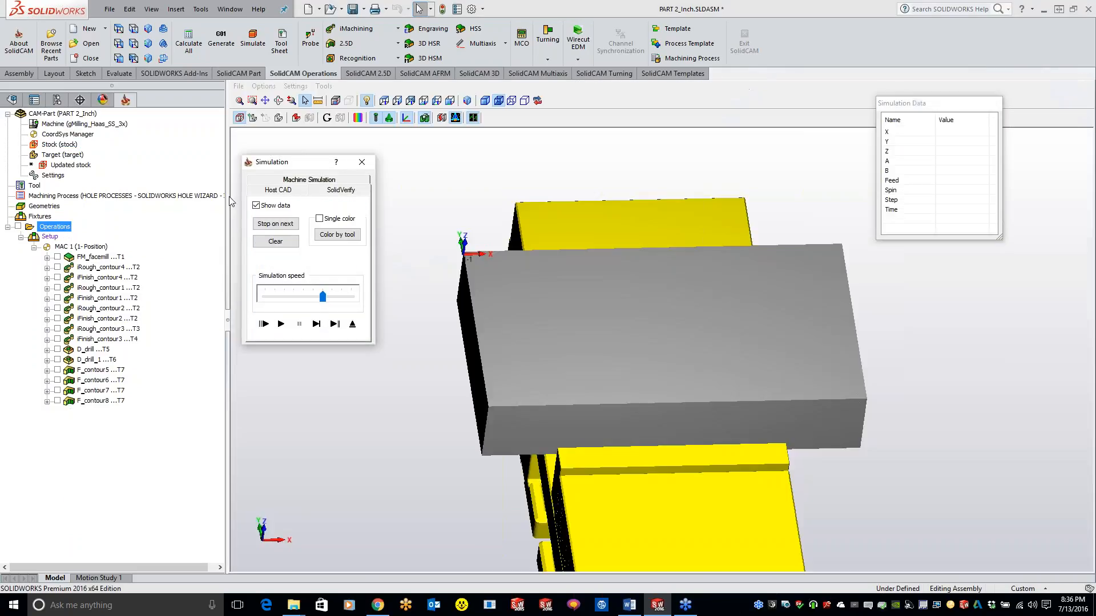
In Visual Properties, make the machined stock partly transparent, apply it, and restore its transparency to 0%
left_click(239, 86)
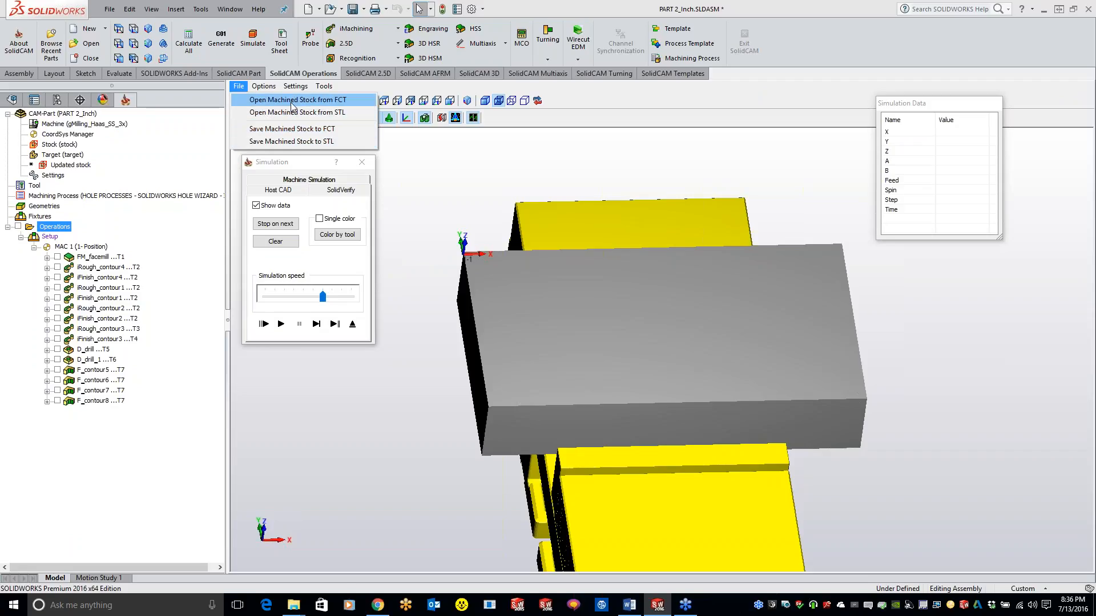
mouse_move(265, 89)
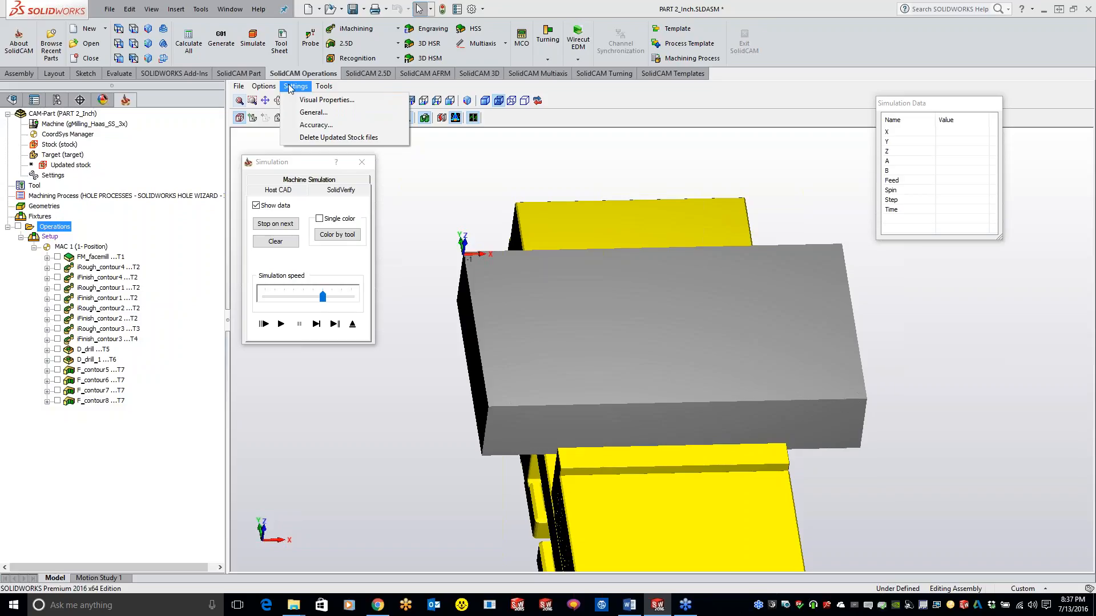
left_click(315, 100)
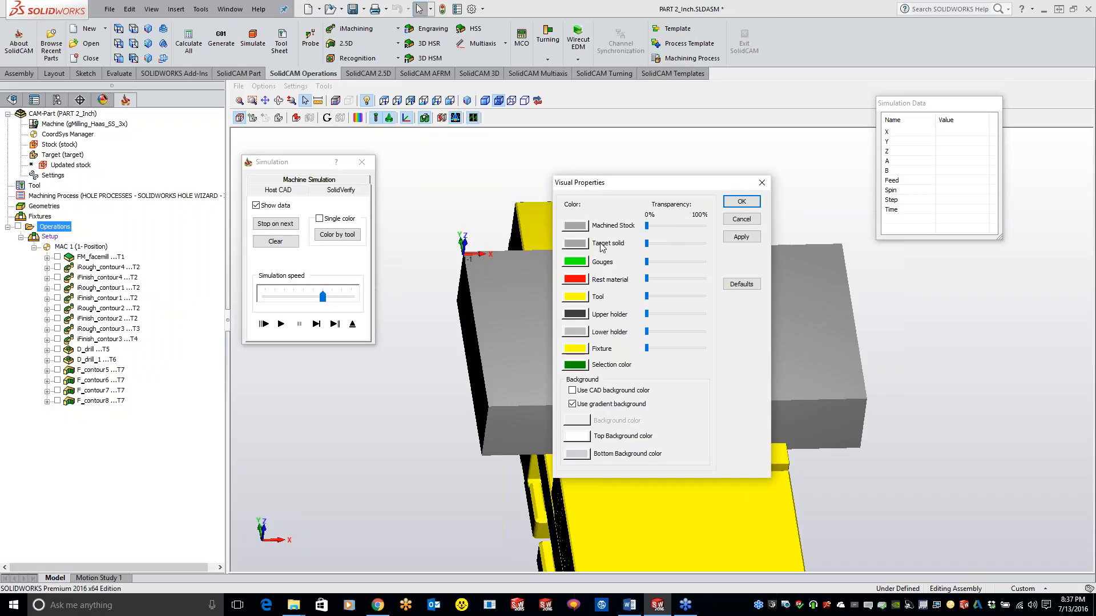
left_click_drag(647, 226, 681, 226)
left_click(742, 237)
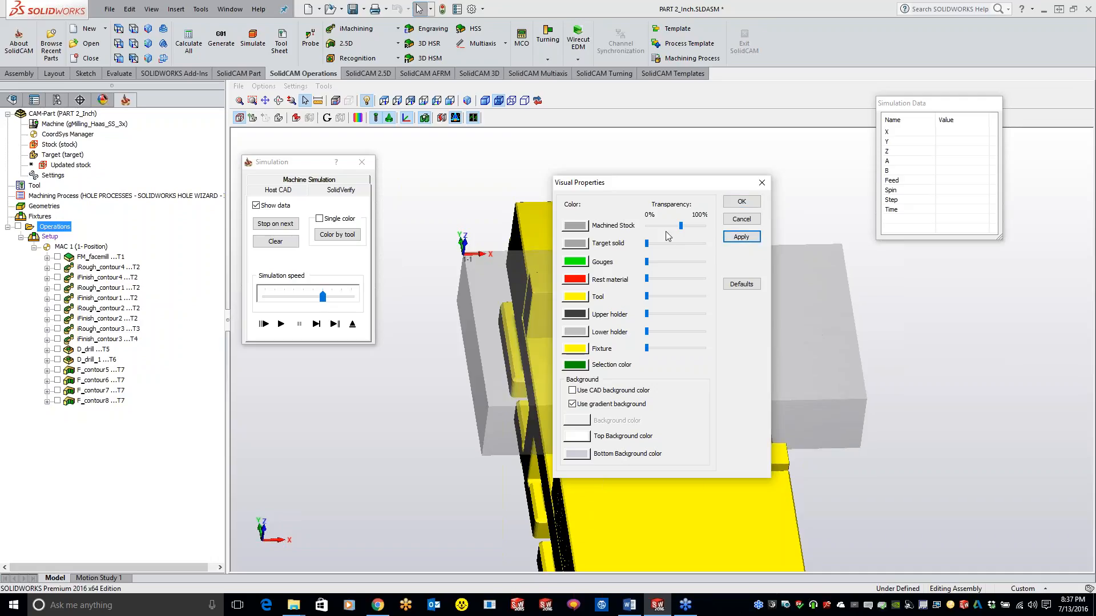
left_click_drag(680, 226, 641, 226)
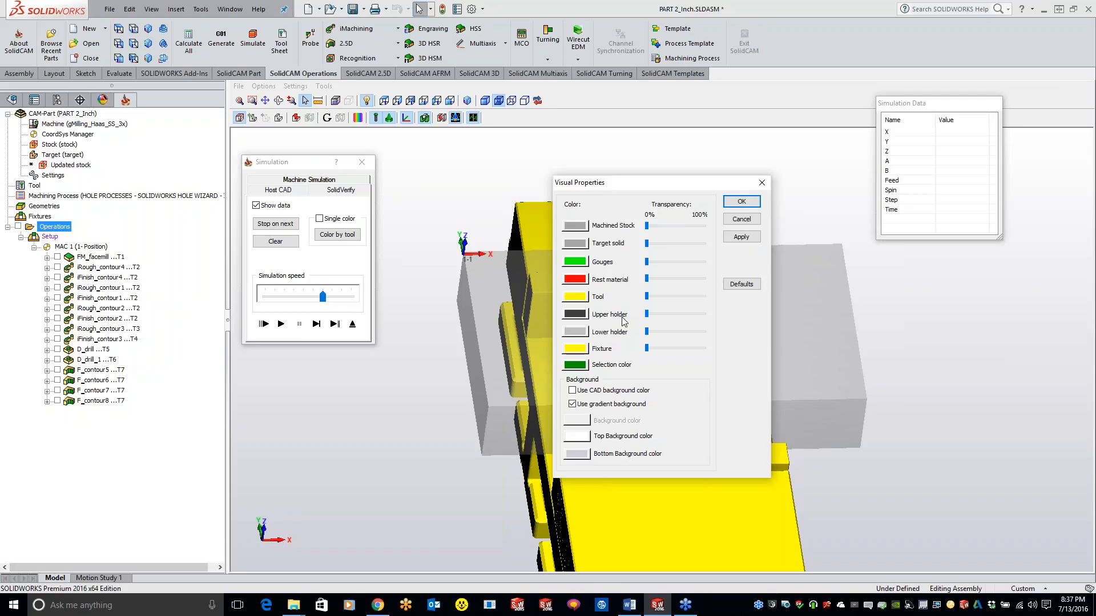
left_click(741, 237)
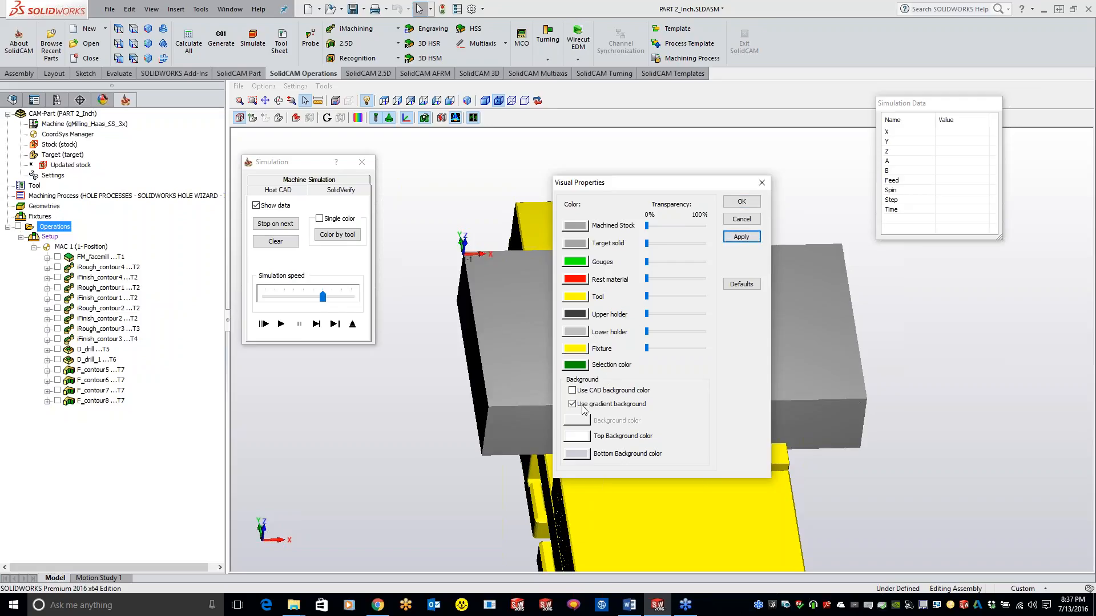
Change the fixture color to orange and accept the visual properties
left_click(575, 349)
left_click(623, 306)
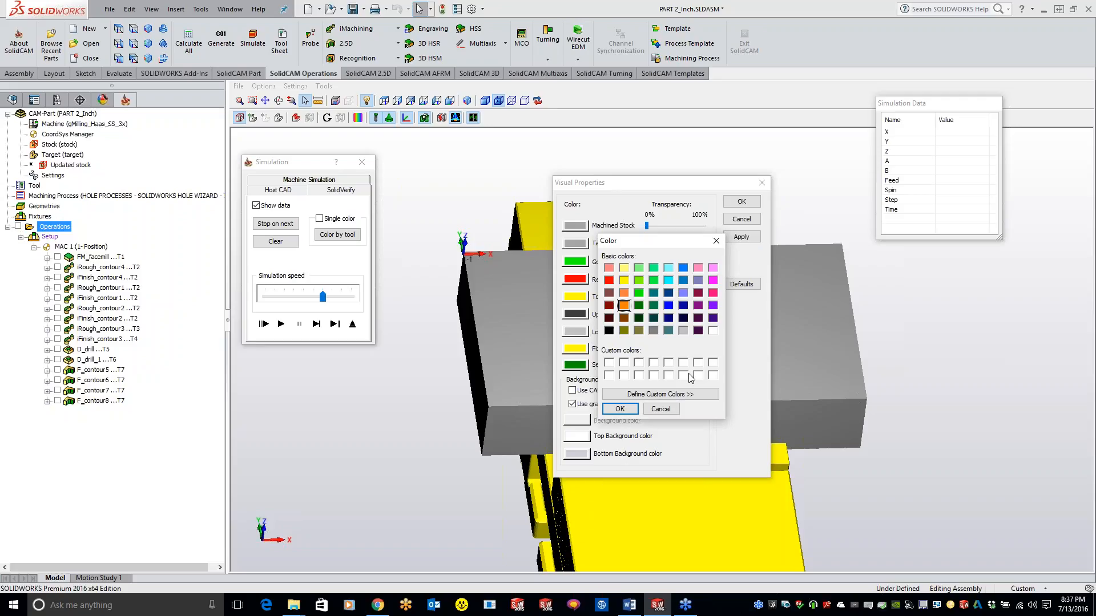
left_click(619, 408)
left_click(740, 237)
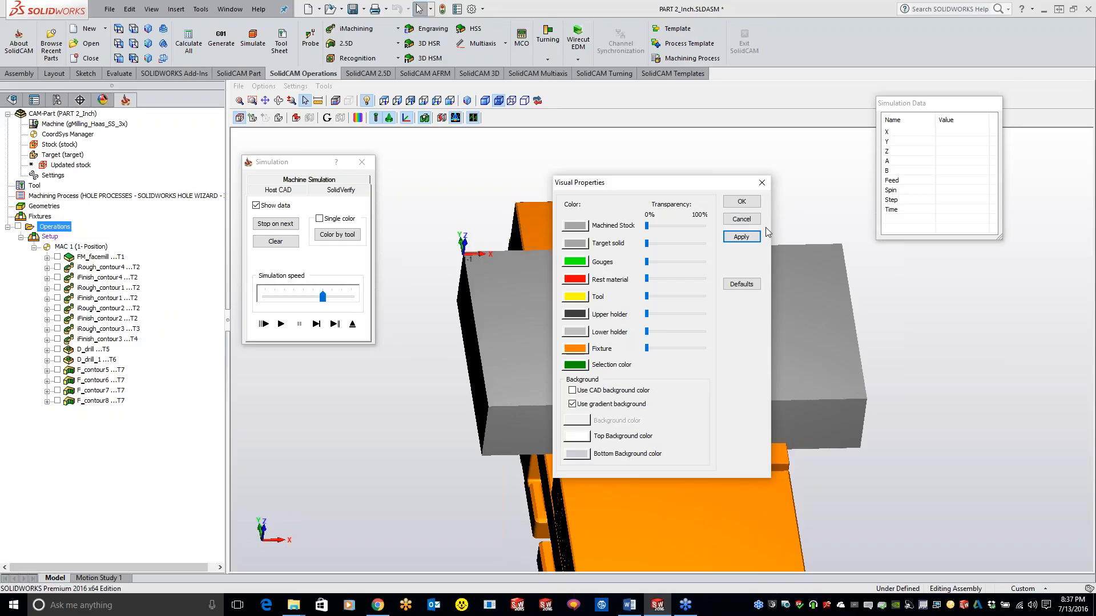
left_click(742, 201)
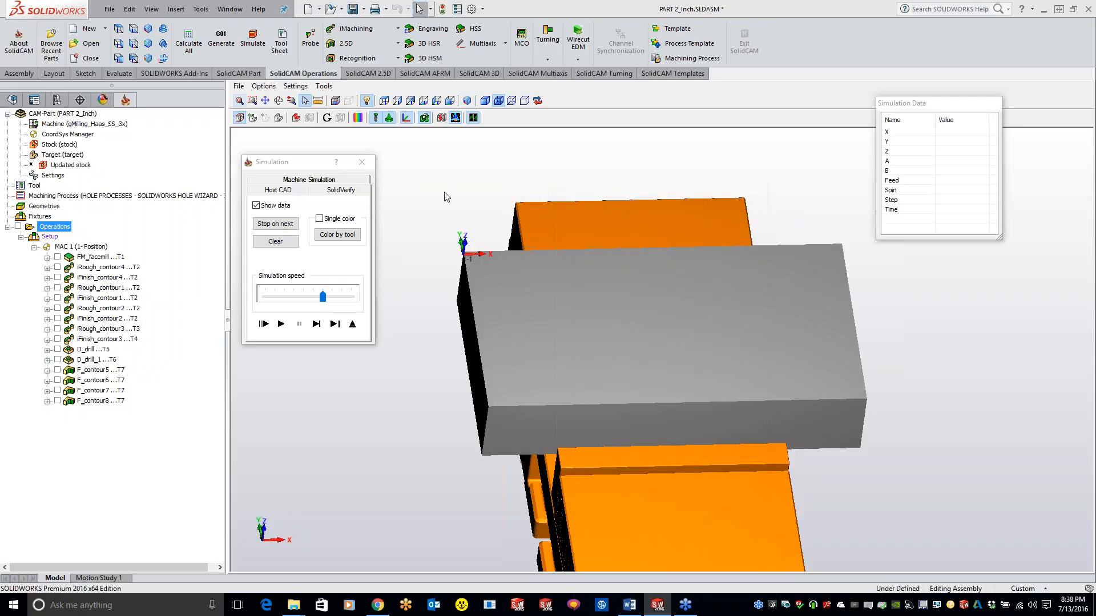
In General Settings, switch the animation redraw interval to frames per second and back to a fixed step
left_click(296, 85)
left_click(308, 113)
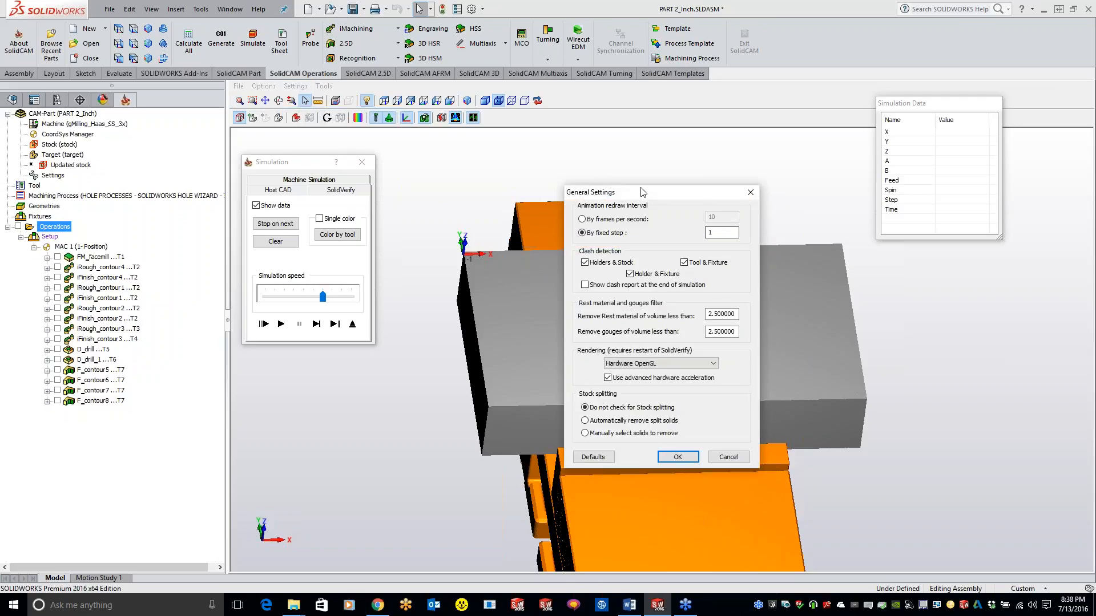
left_click_drag(688, 198, 594, 168)
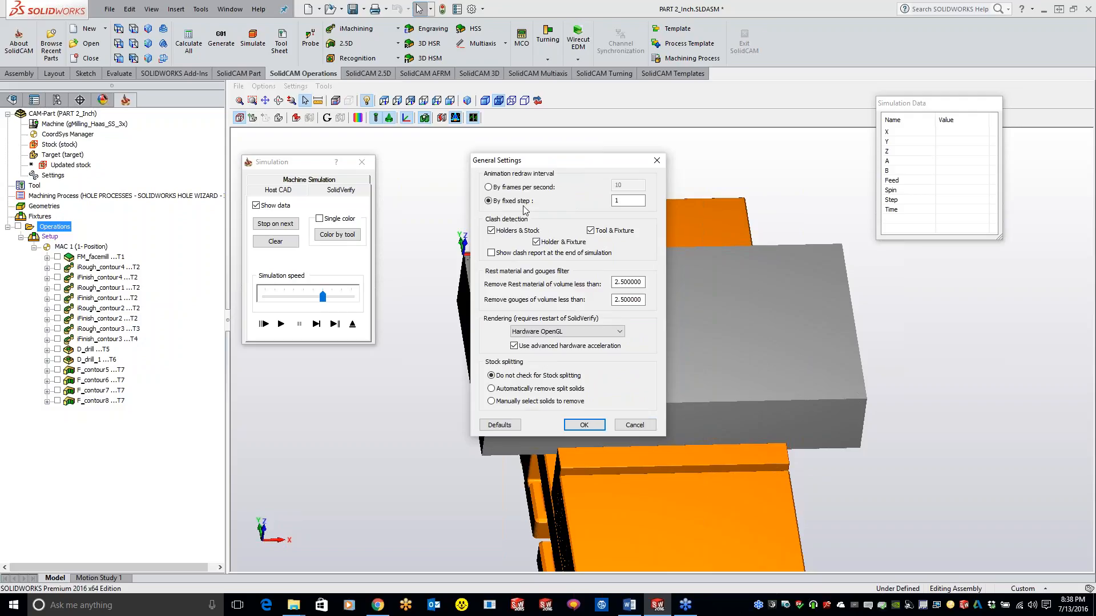
left_click(627, 200)
left_click(491, 189)
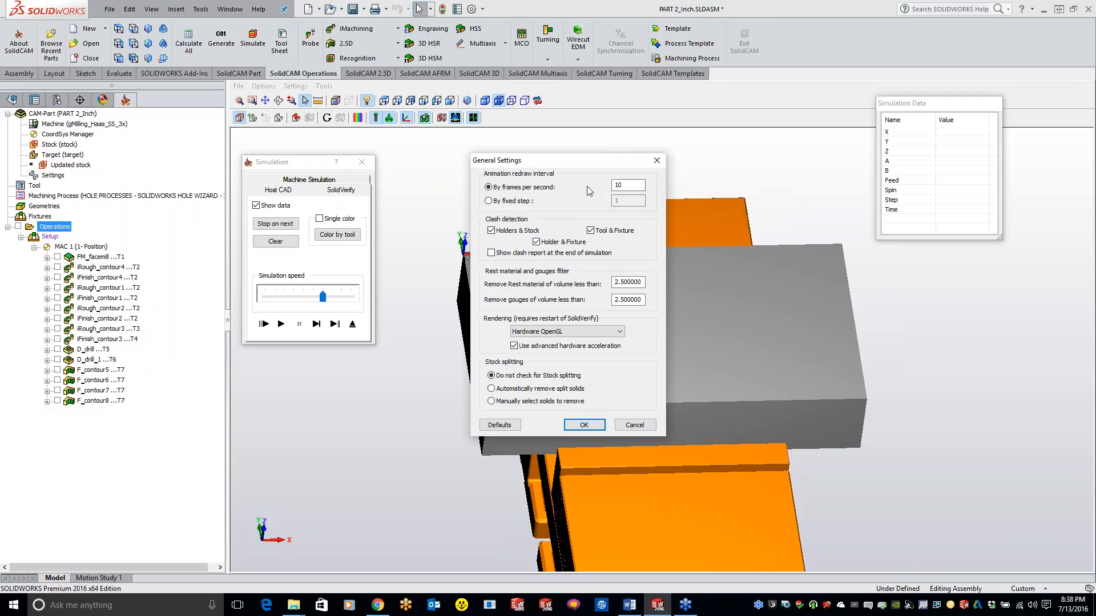
left_click(489, 201)
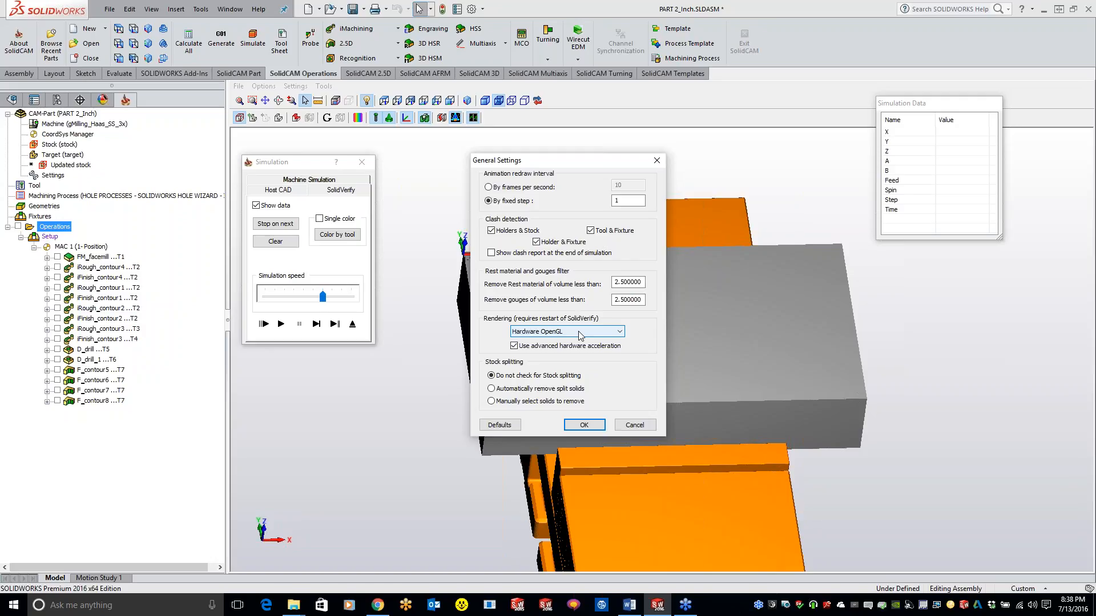
Switch the SolidVerify rendering to Software OpenGL and back to Hardware OpenGL, and view the other rendering choices
left_click(580, 333)
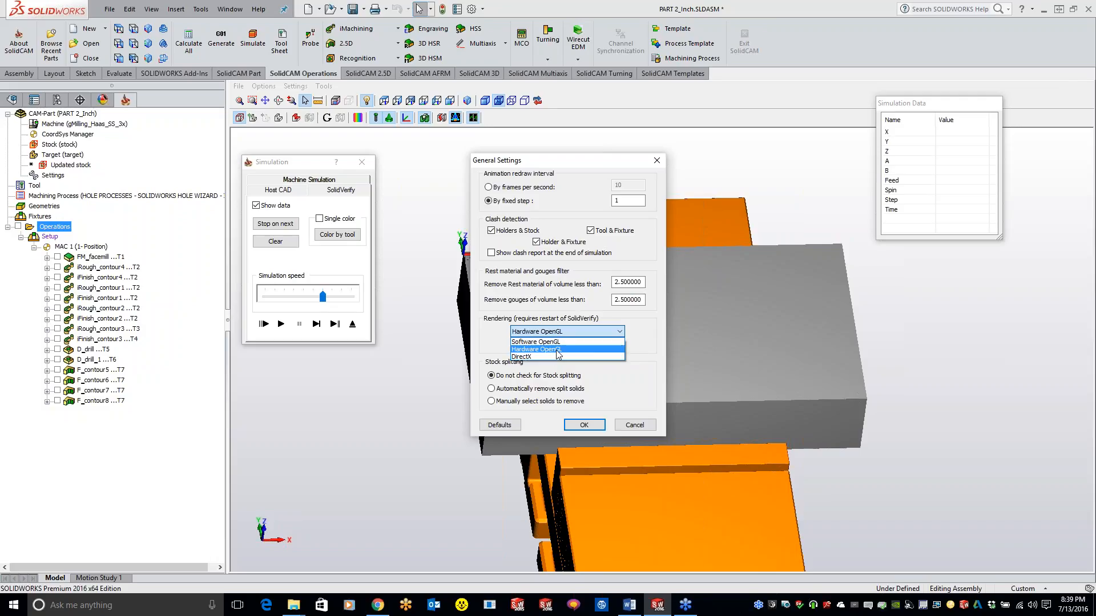
left_click(558, 350)
left_click(560, 332)
left_click(556, 342)
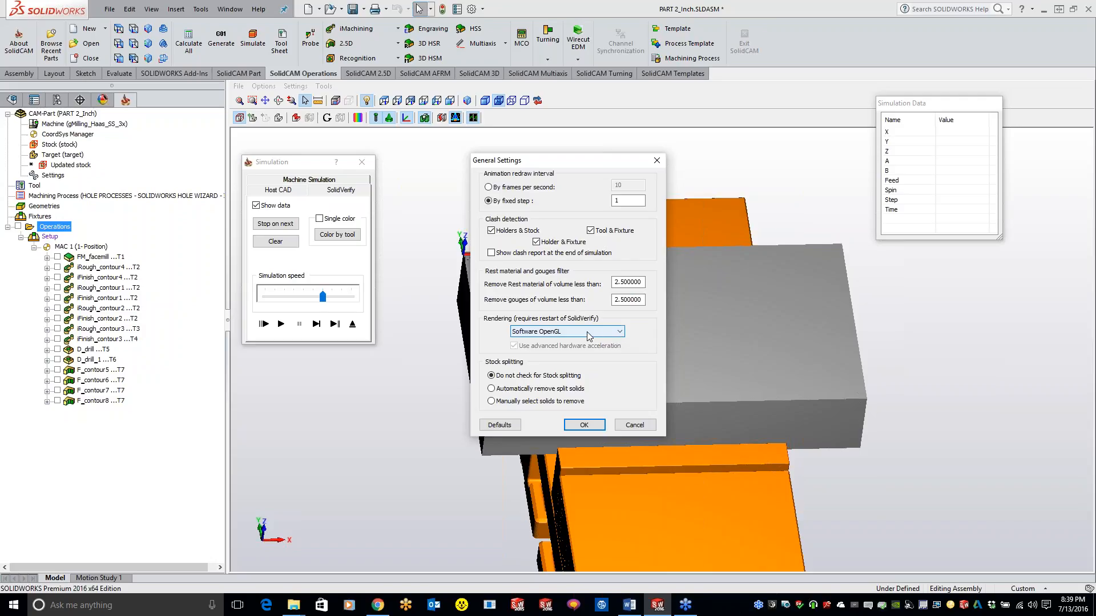
left_click(585, 332)
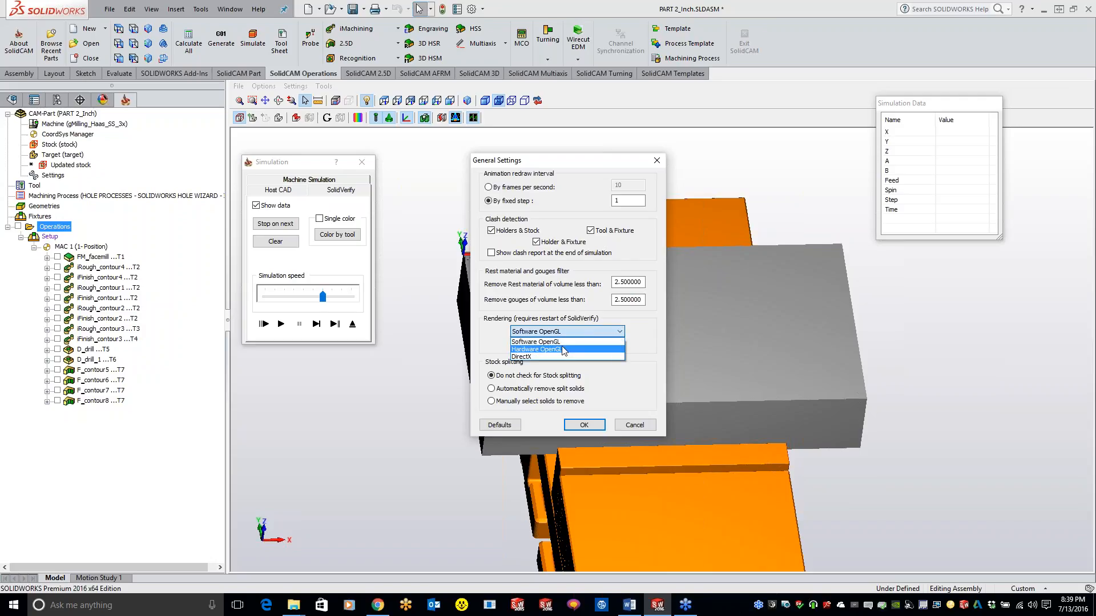
left_click(562, 349)
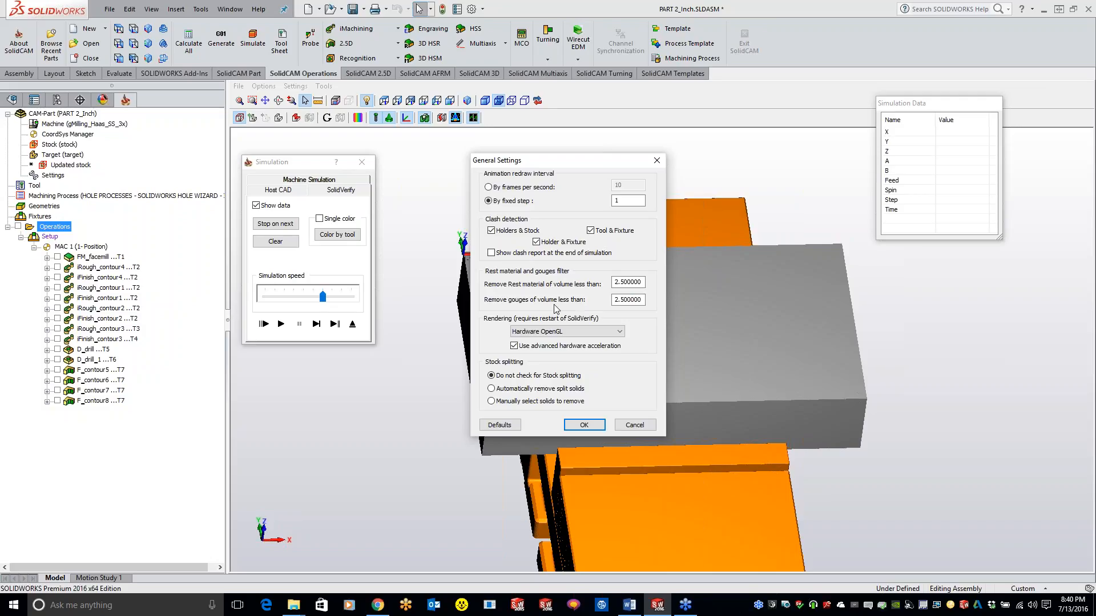
left_click(558, 334)
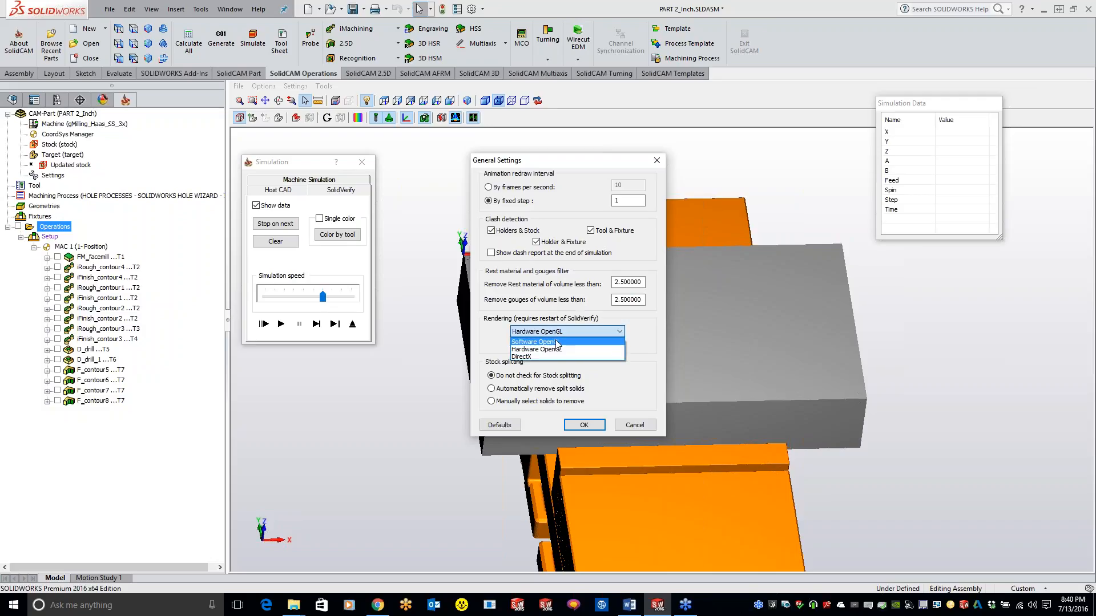
left_click(557, 343)
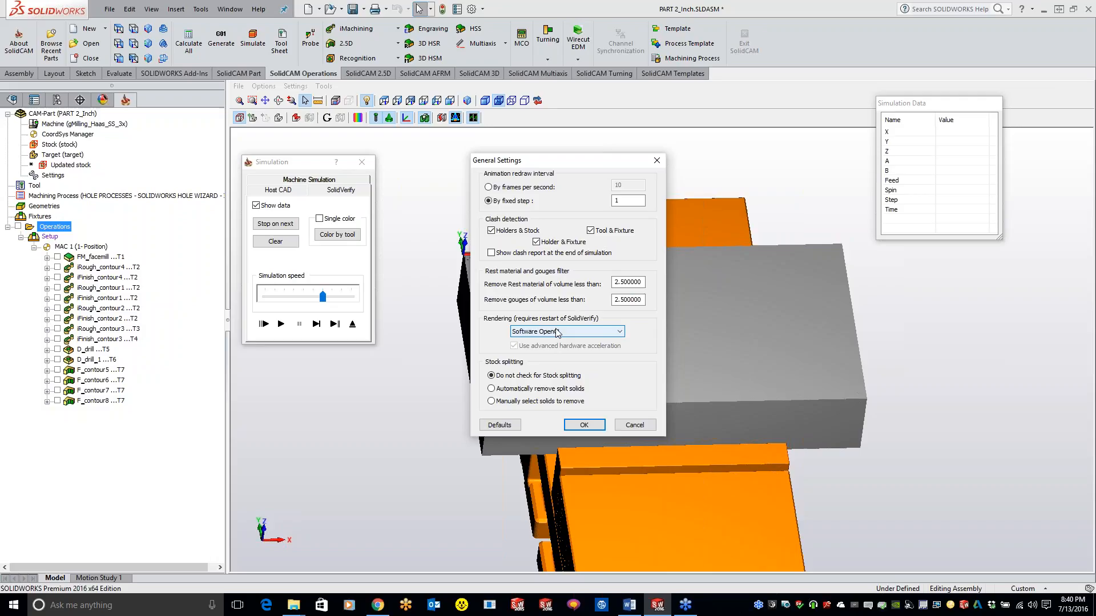
left_click(557, 331)
left_click(553, 348)
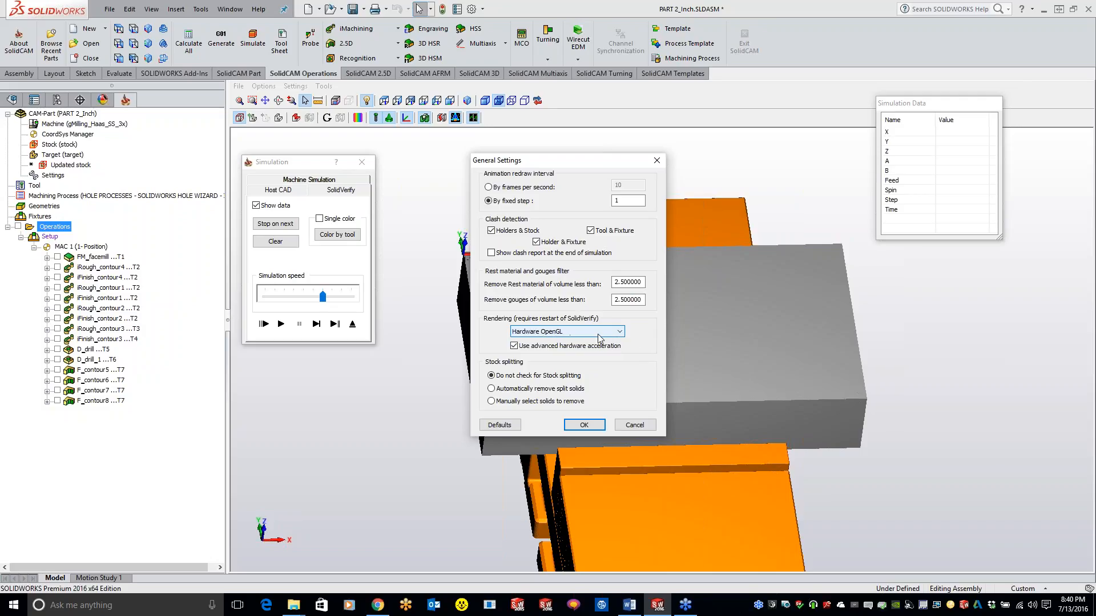
left_click(593, 336)
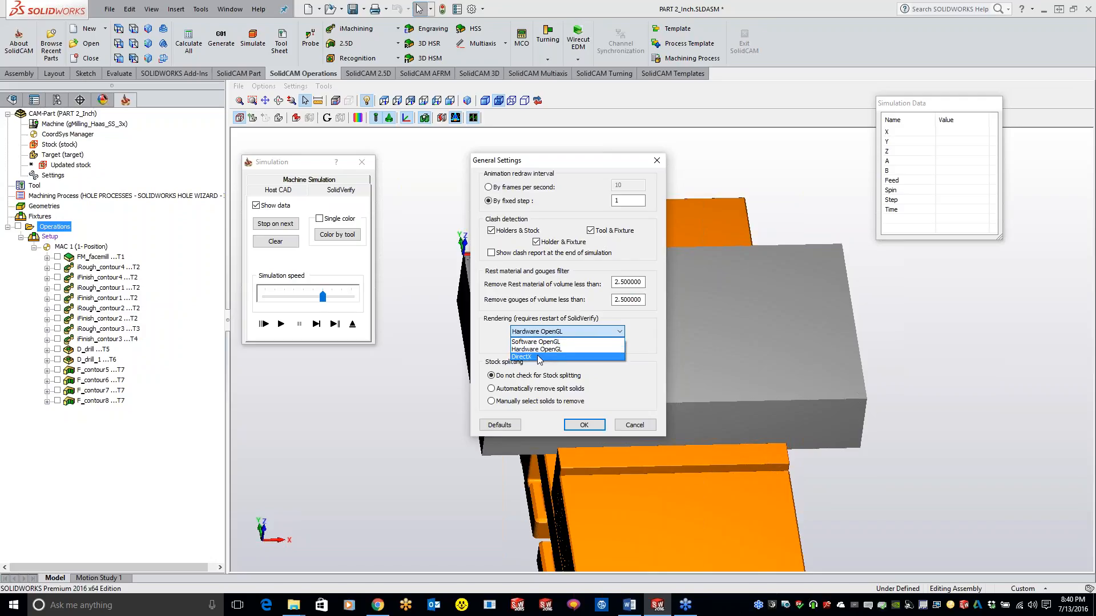
left_click(349, 412)
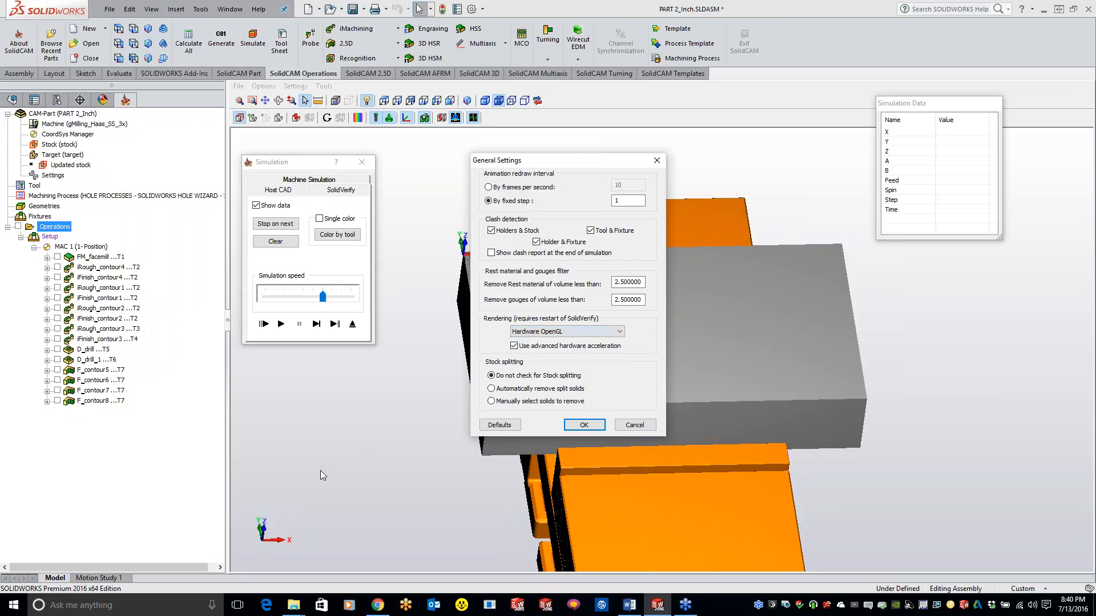
Check which graphics card is installed under Display adapters in the Windows Device Manager, and close it
right_click(6, 612)
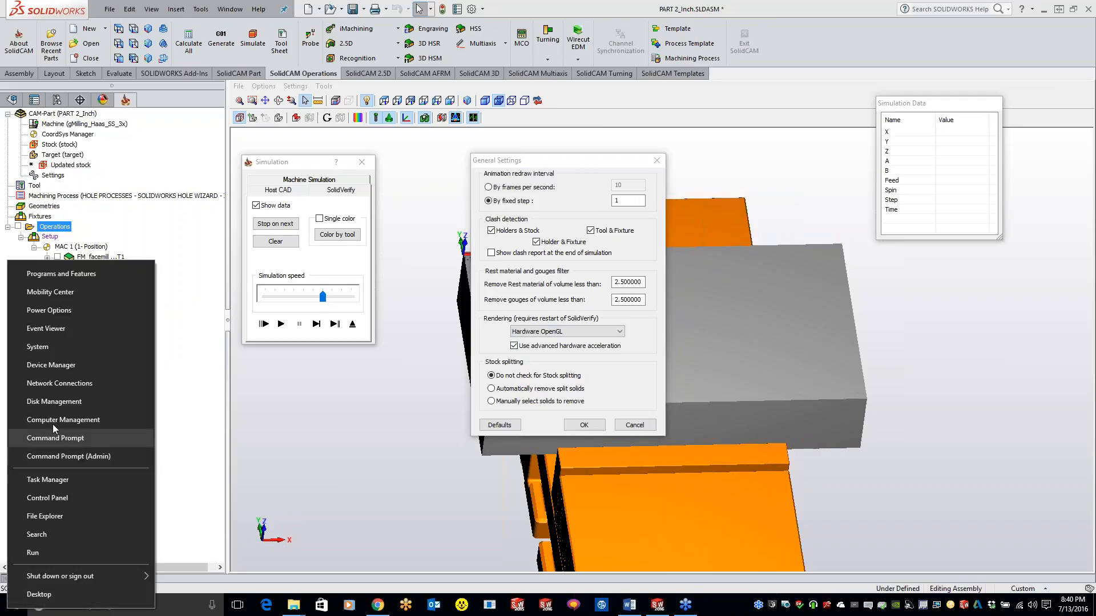
left_click(55, 366)
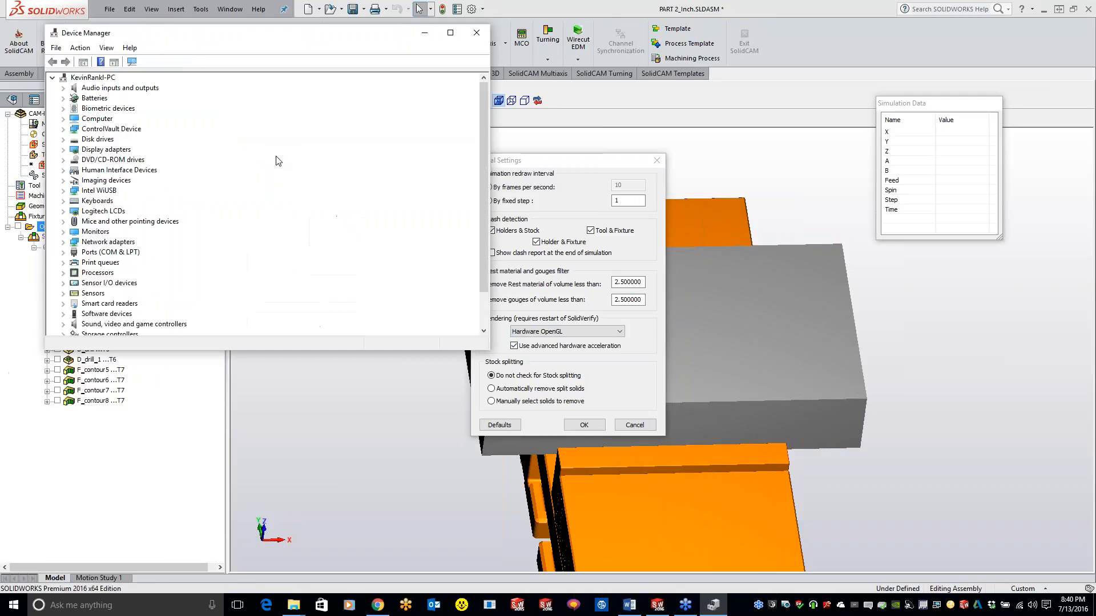
left_click(64, 150)
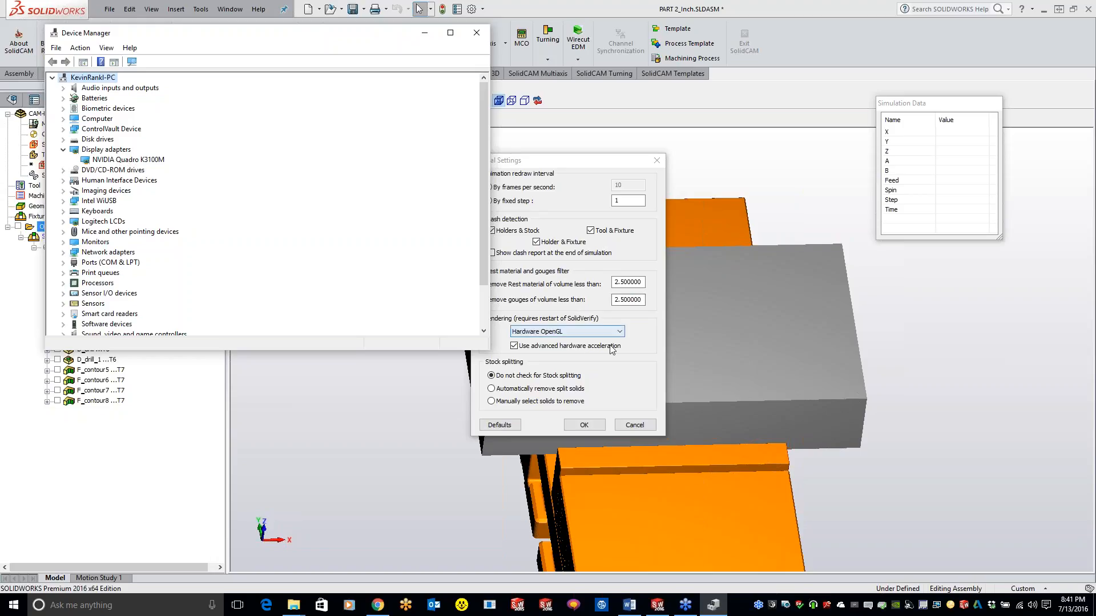
left_click(474, 35)
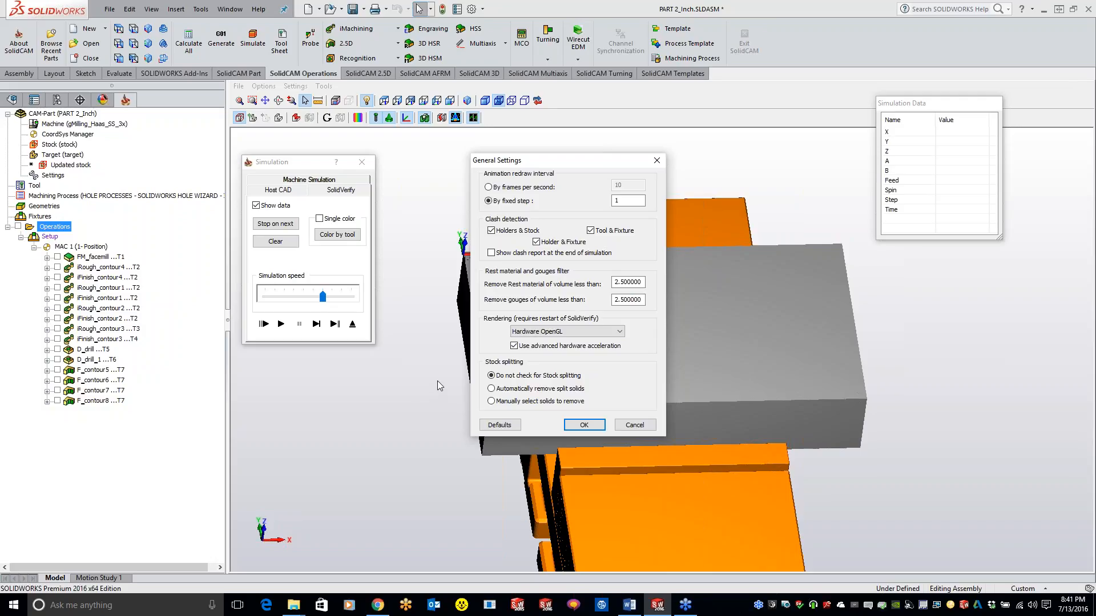
Accept the general settings, and review and accept the tool facet tolerance in the Accuracy settings
left_click(628, 200)
key("Return")
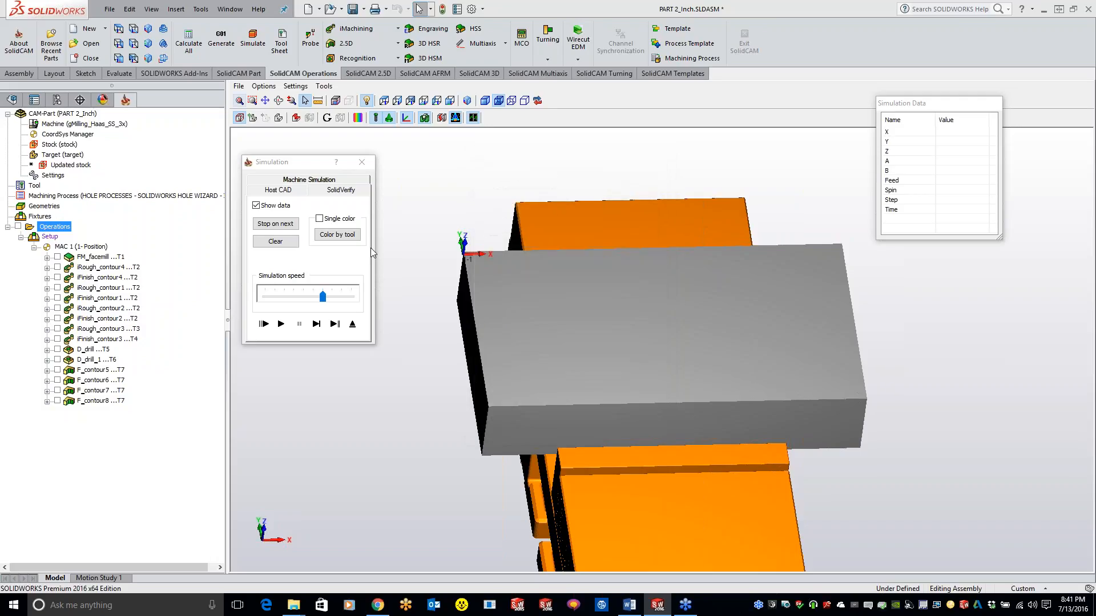
left_click(301, 91)
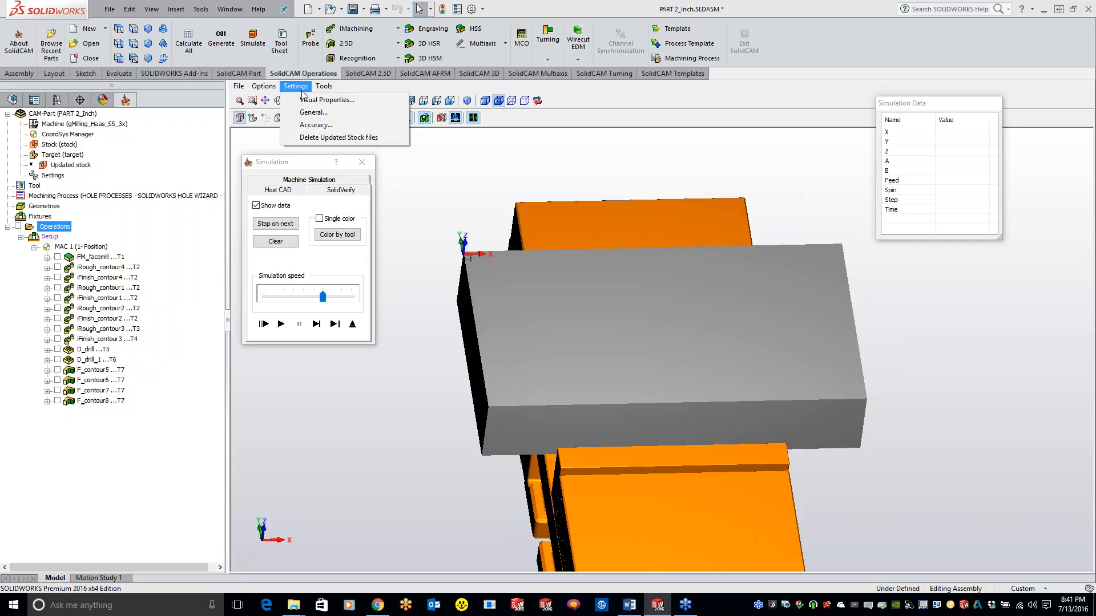
left_click(308, 122)
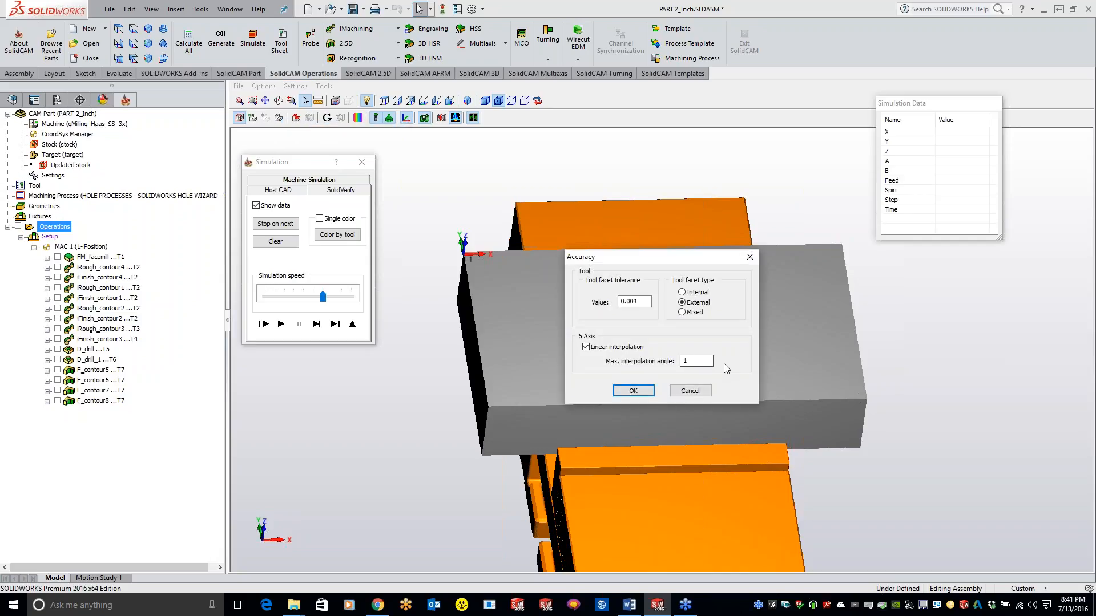
left_click(637, 302)
left_click(635, 391)
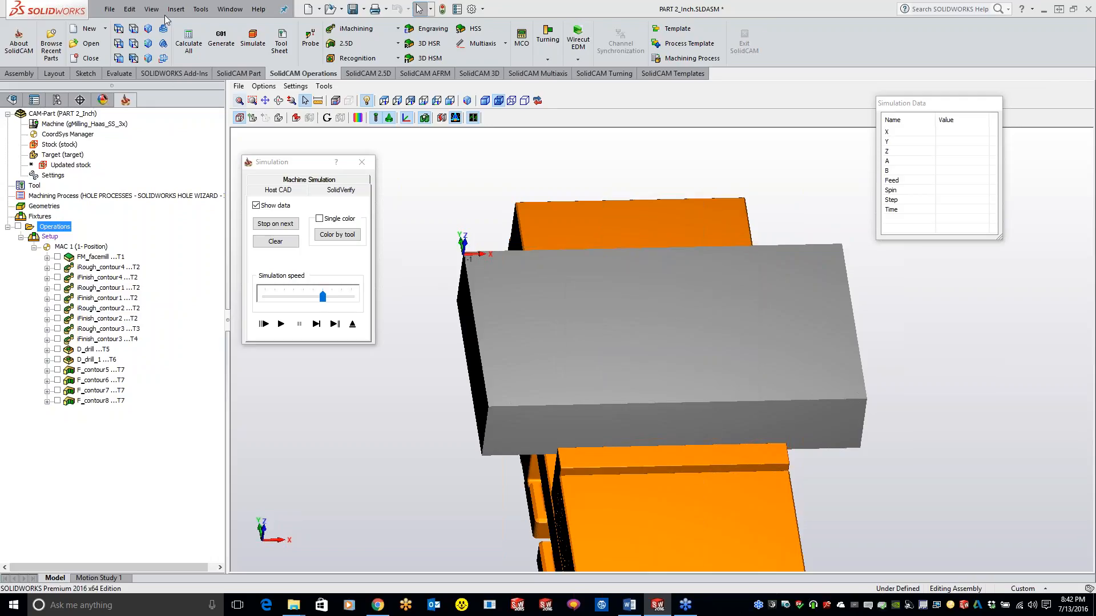
Exit the simulation and review the tool path simulation page of the SolidCAM Settings without changing it
left_click(203, 8)
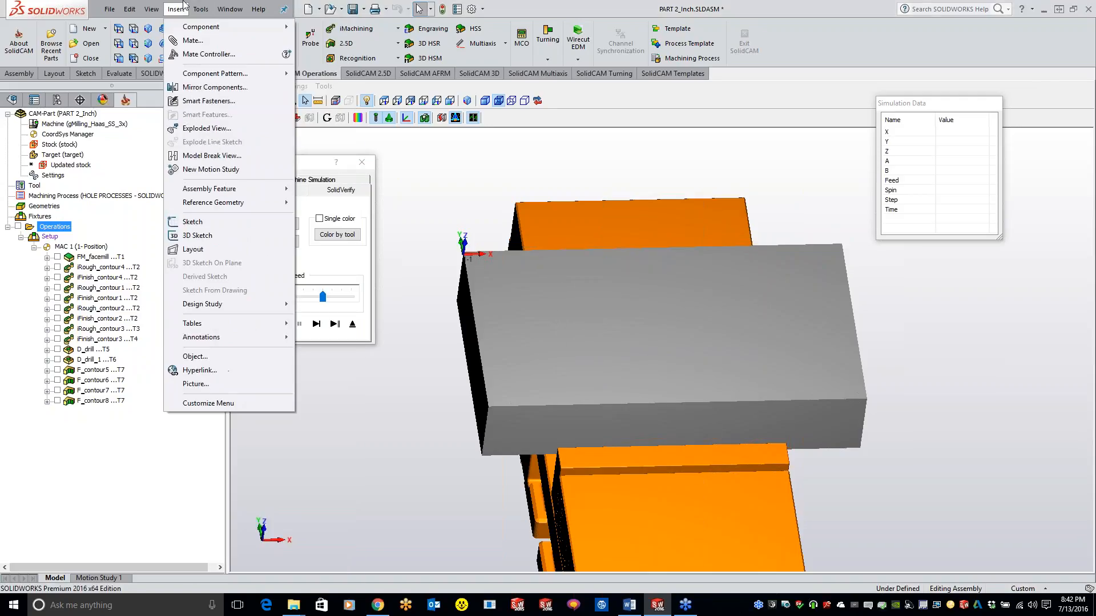
left_click(177, 9)
left_click(152, 9)
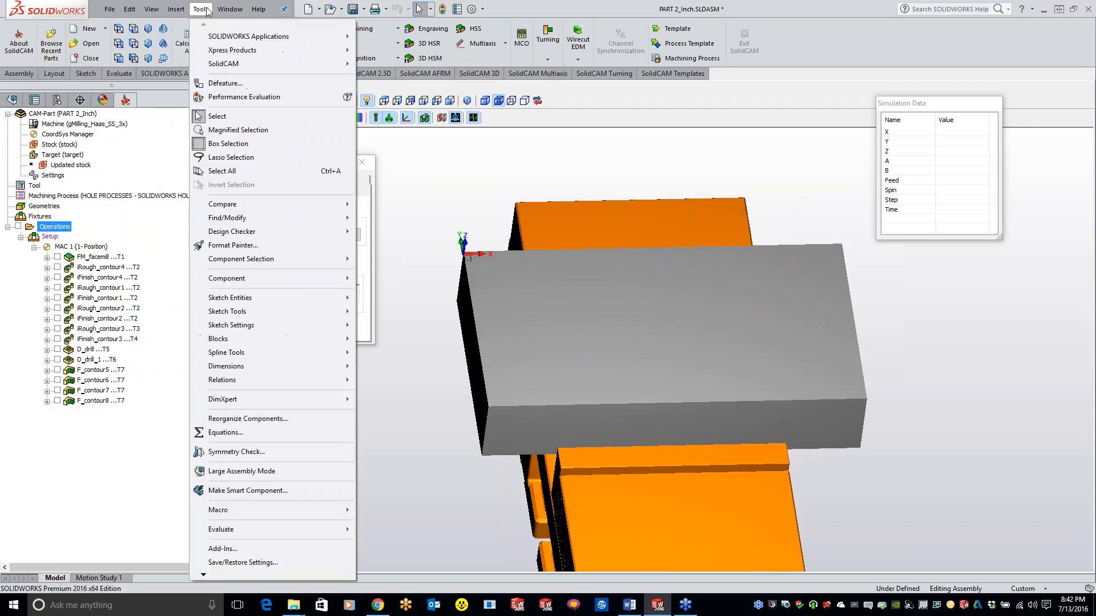
mouse_move(236, 63)
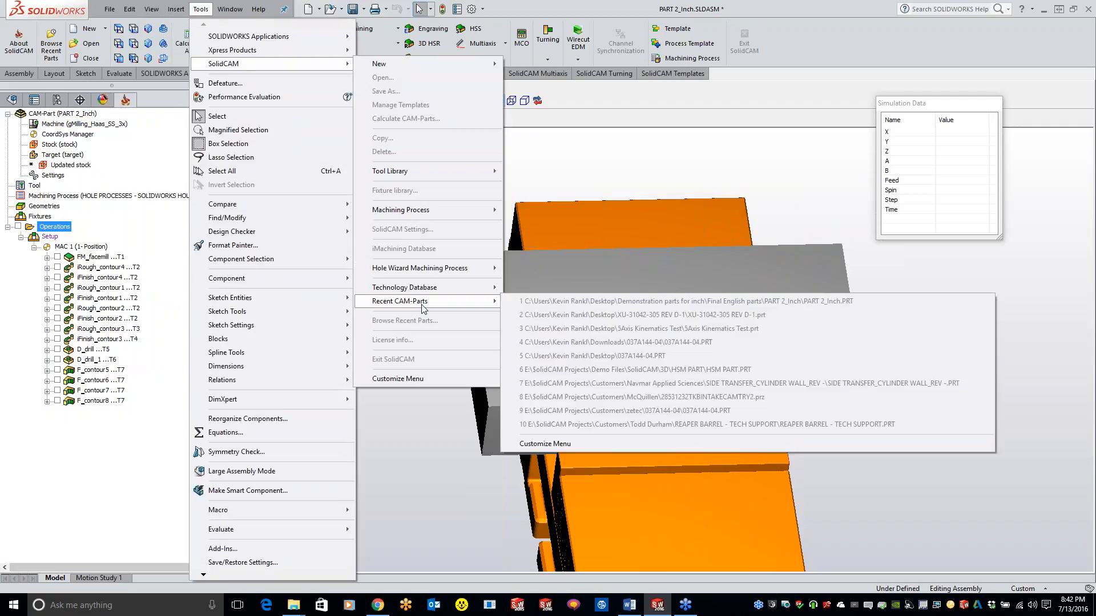
left_click(297, 197)
left_click(361, 163)
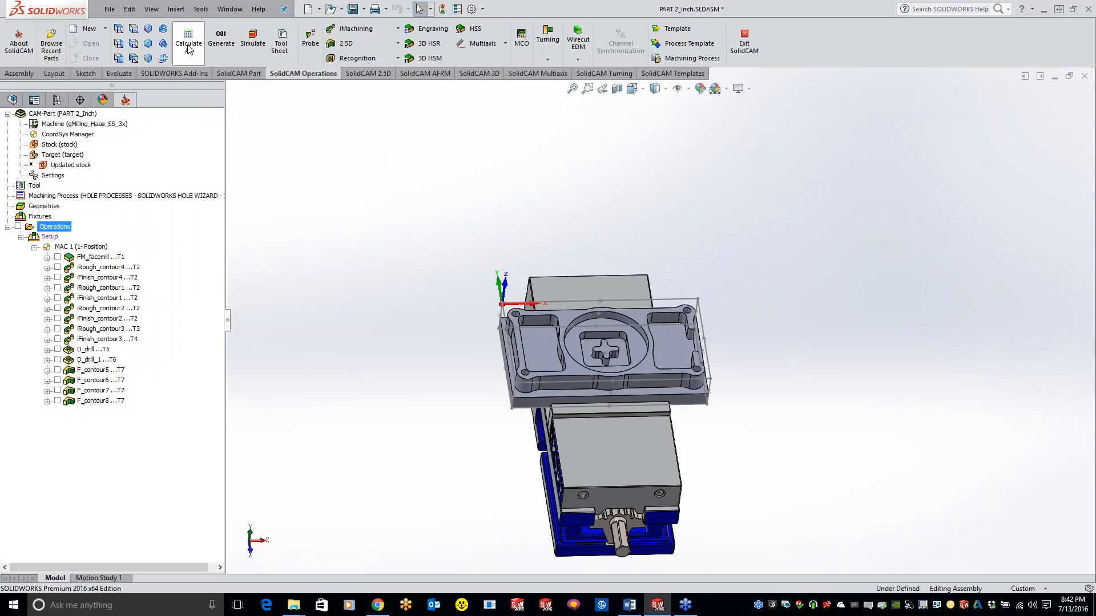
left_click(201, 8)
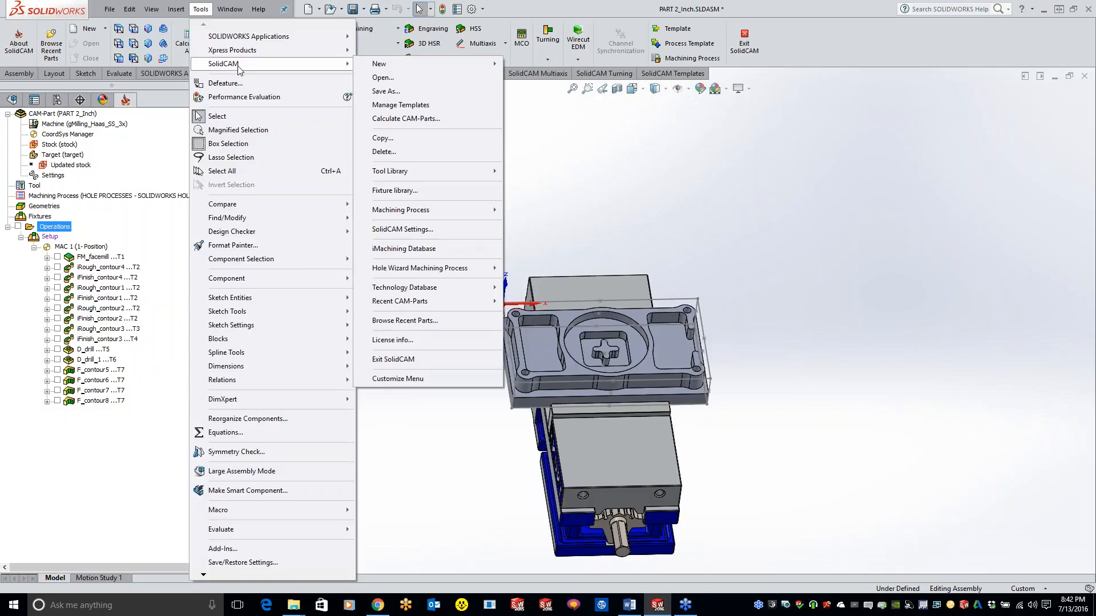
left_click(422, 230)
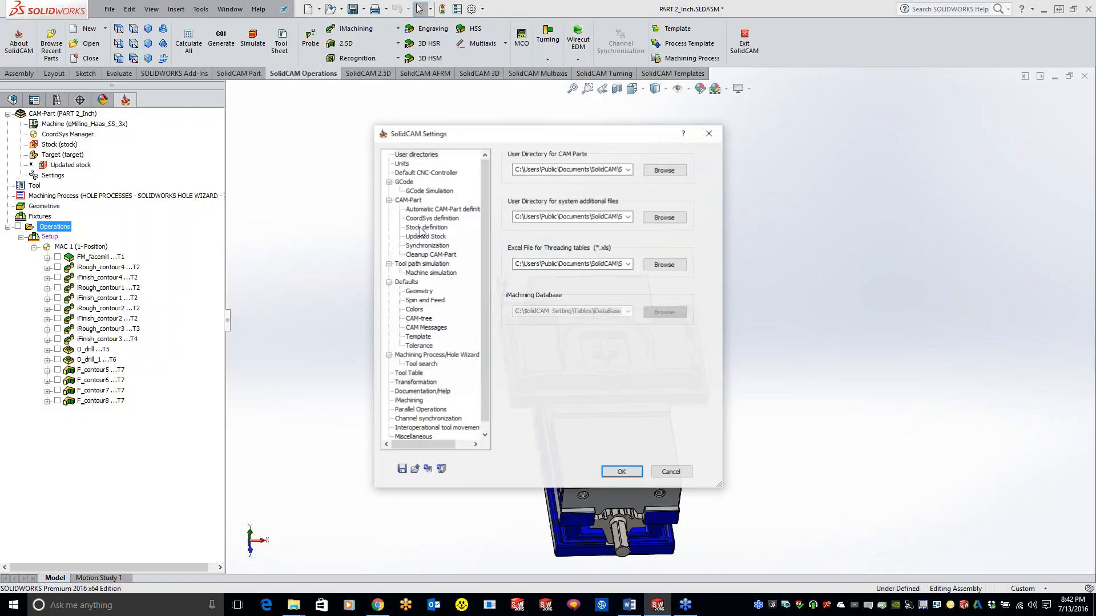
left_click(421, 264)
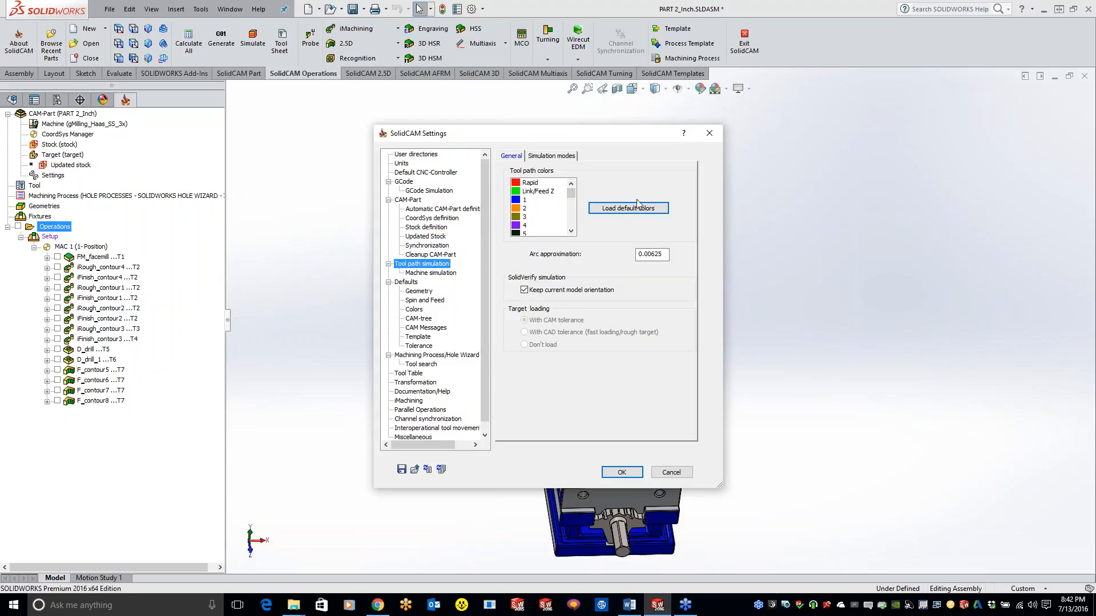
left_click(709, 133)
Restart the simulation of all operations and set the tool facet tolerance to 0.05 in the Accuracy settings
right_click(69, 222)
left_click(118, 417)
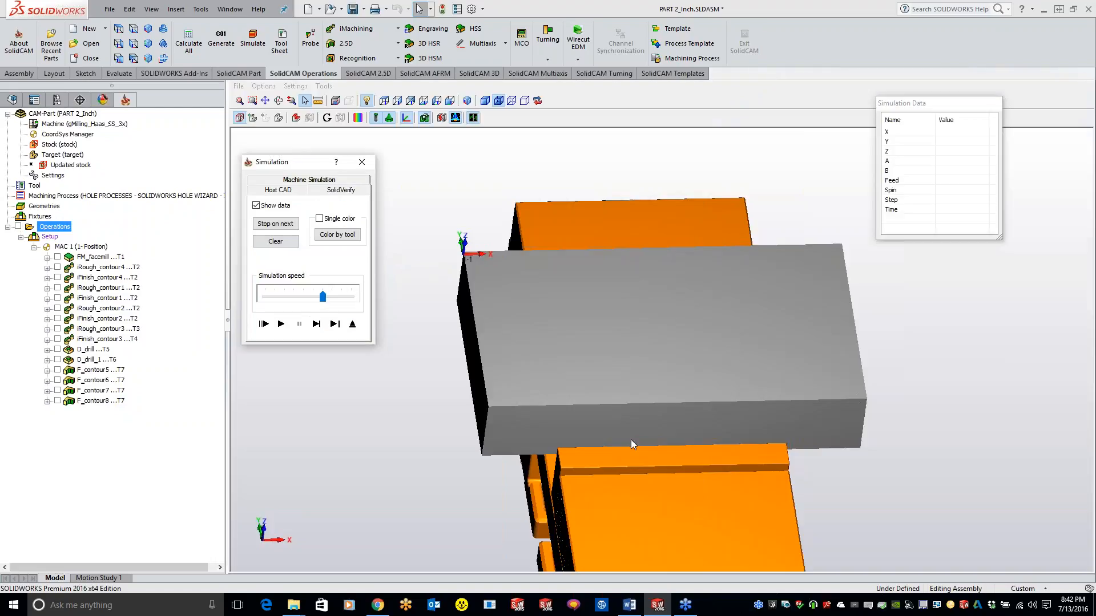
left_click(295, 86)
left_click(316, 125)
left_click_drag(637, 301, 630, 300)
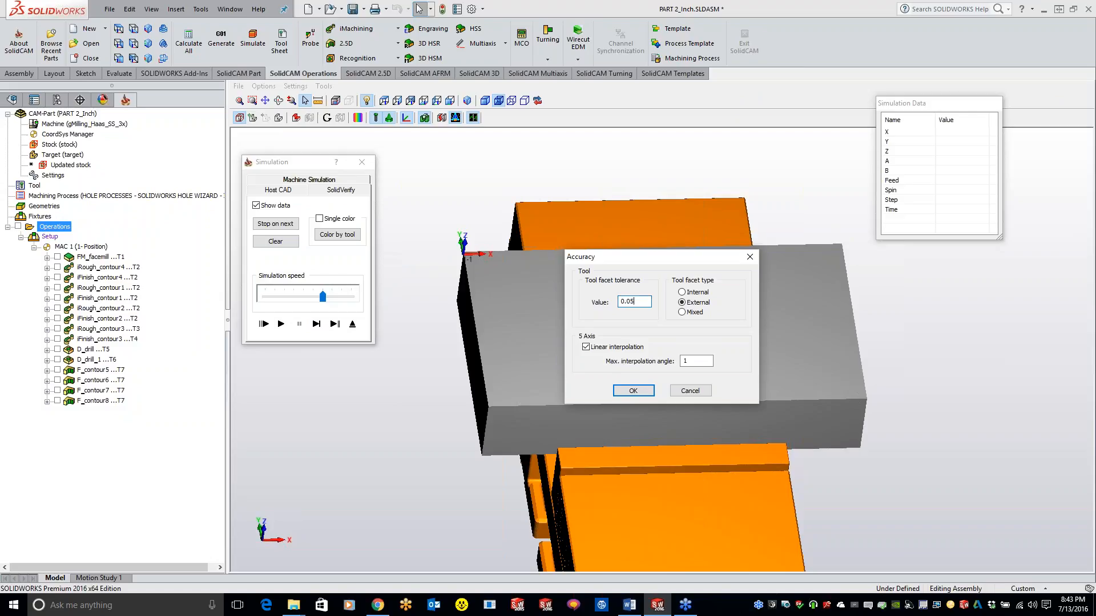
left_click(638, 392)
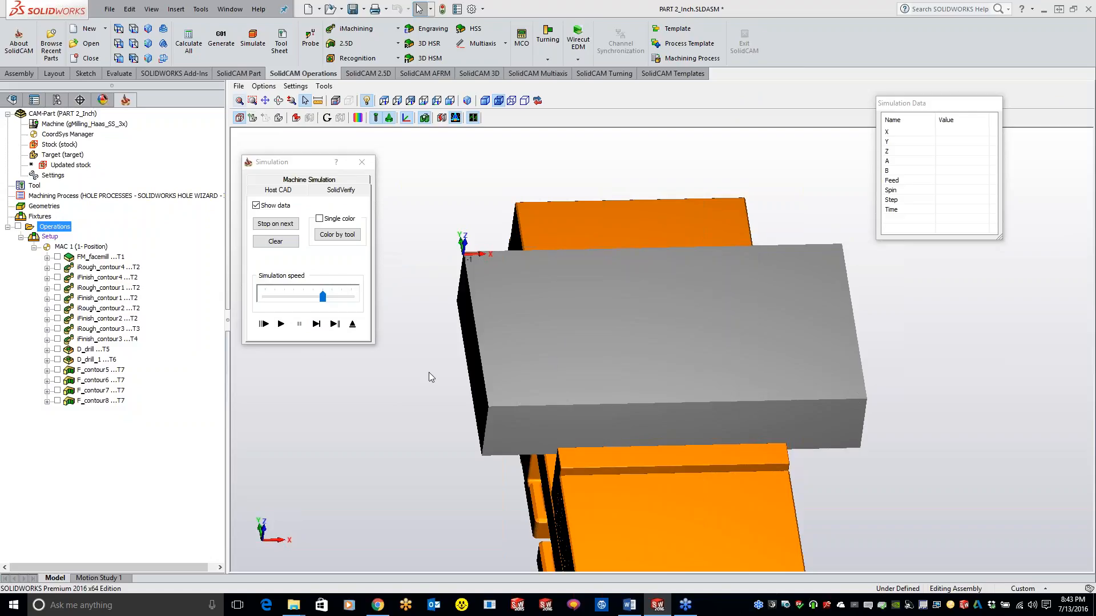
Play the simulation at maximum speed with the tool holder hidden, and pause it during iRough_contour3 to inspect the tool and center pocket up close
left_click(281, 323)
left_click_drag(322, 296, 420, 296)
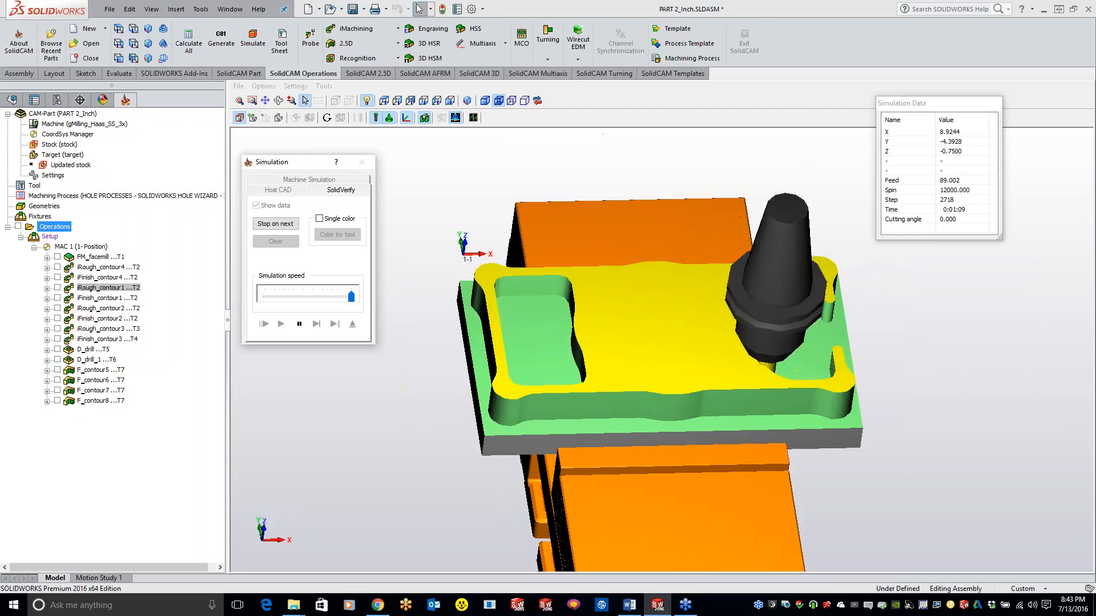
left_click(389, 118)
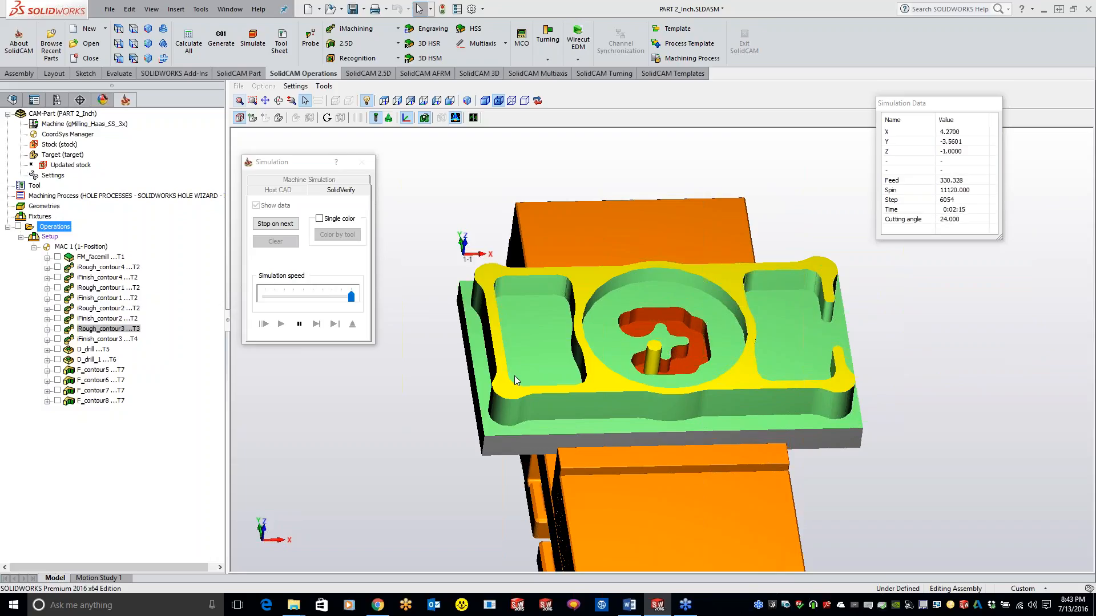
left_click(299, 323)
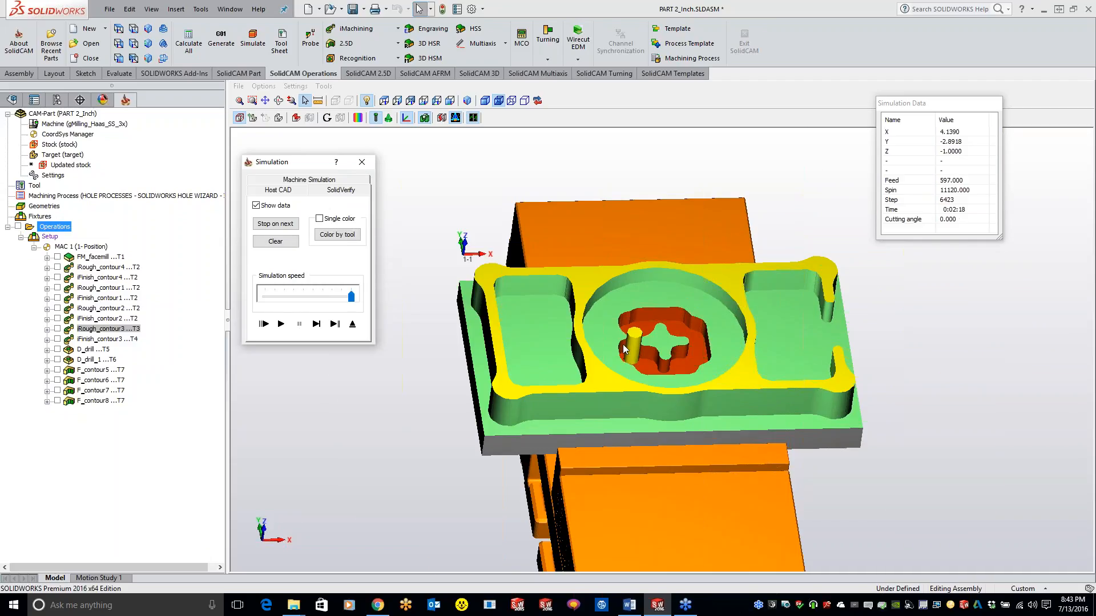
scroll(560, 305, "up", 5)
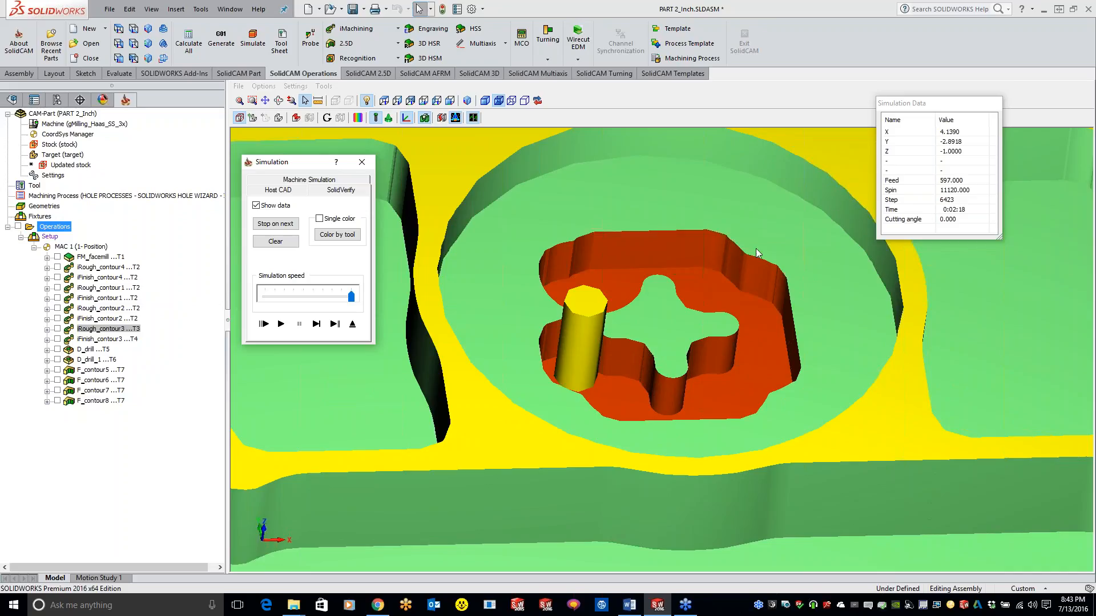
scroll(745, 271, "up", 2)
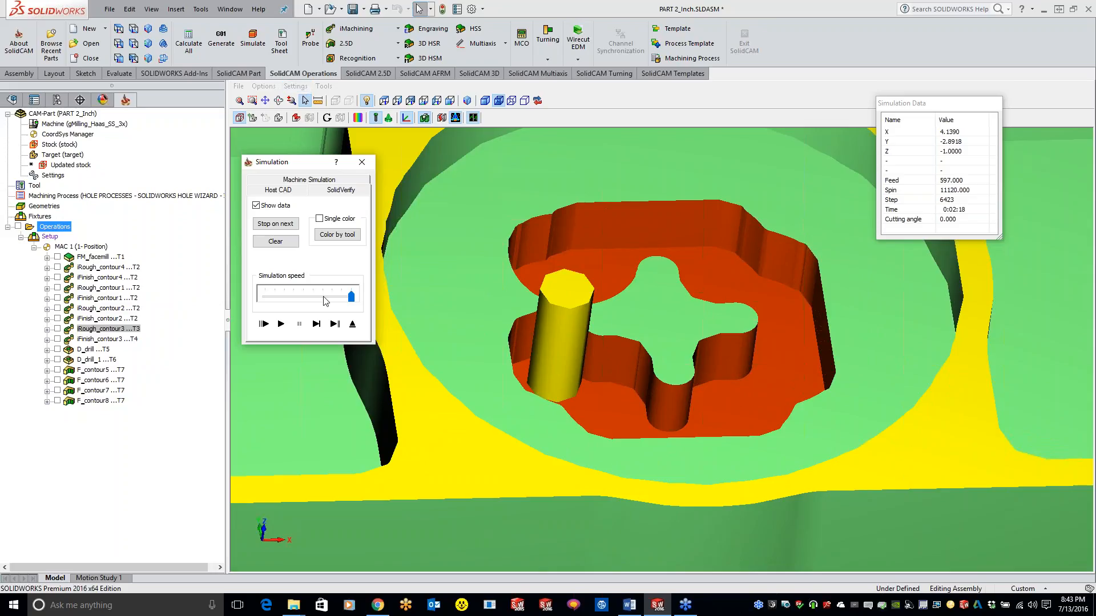
Reset the simulation to FM_facemill, change the tool facet tolerance in the Accuracy settings, and play the simulation
left_click(101, 257)
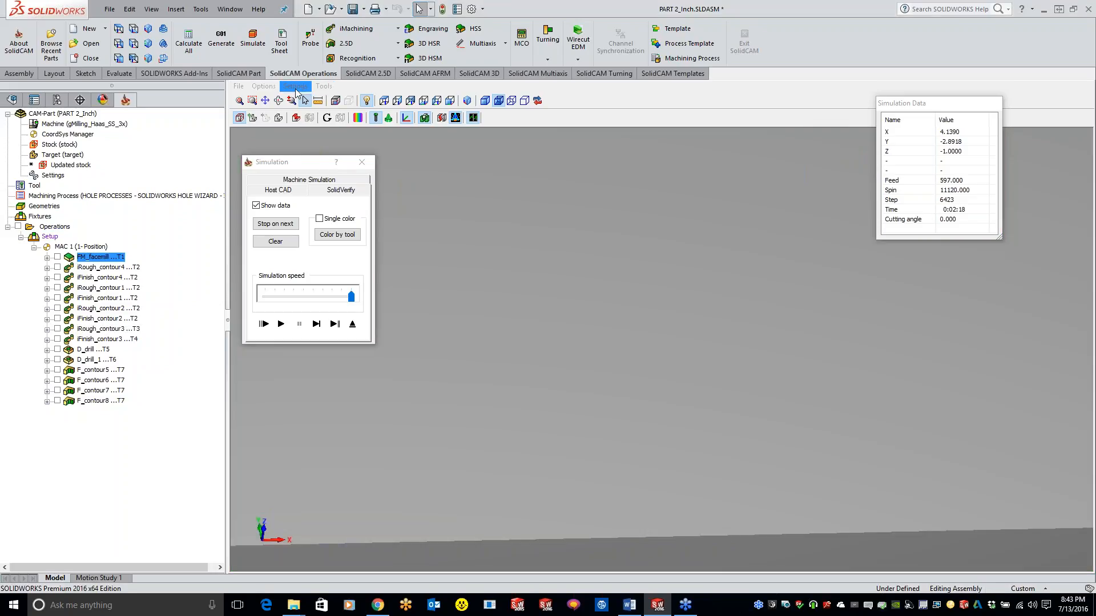
left_click(295, 86)
left_click(318, 125)
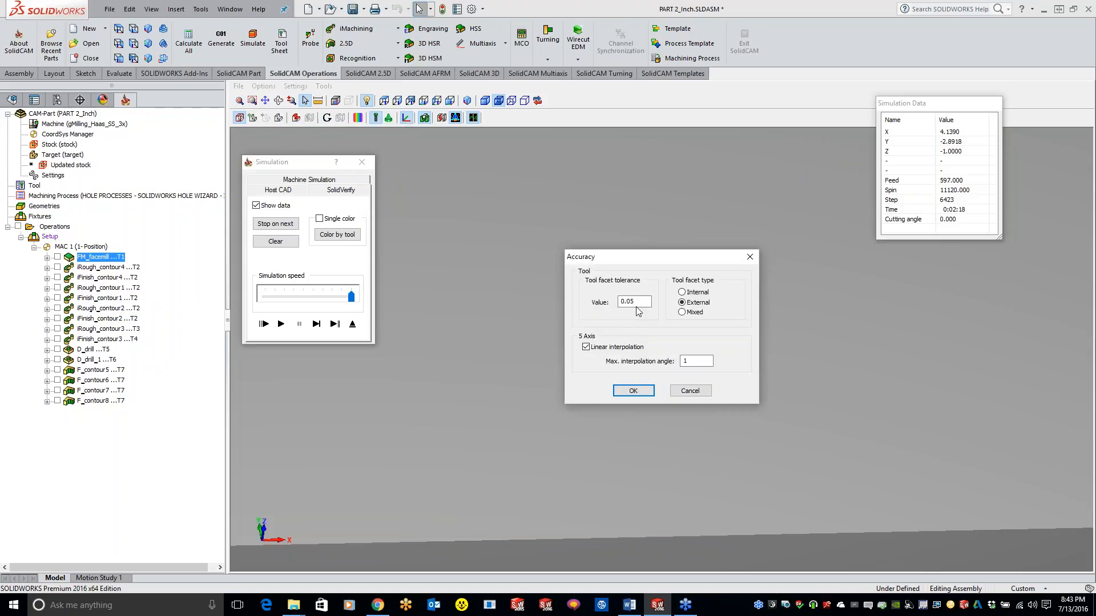
left_click_drag(631, 299, 646, 297)
left_click(635, 393)
left_click(280, 324)
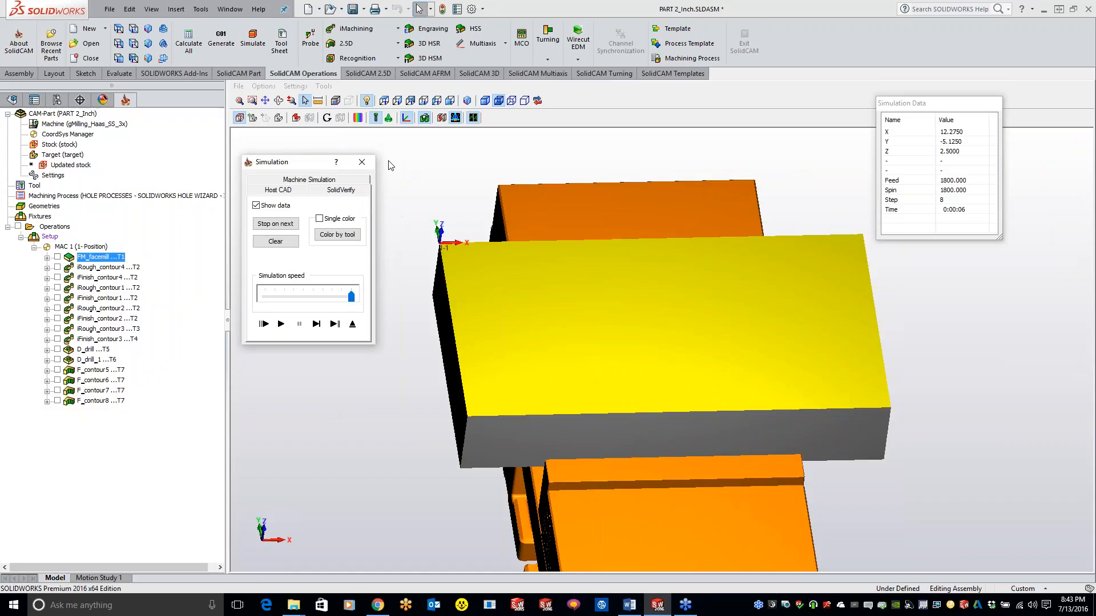
Restart the simulation of all operations, play it in SolidVerify, zoom in on the center pocket, and pause during iRough_contour3
left_click(362, 162)
right_click(65, 227)
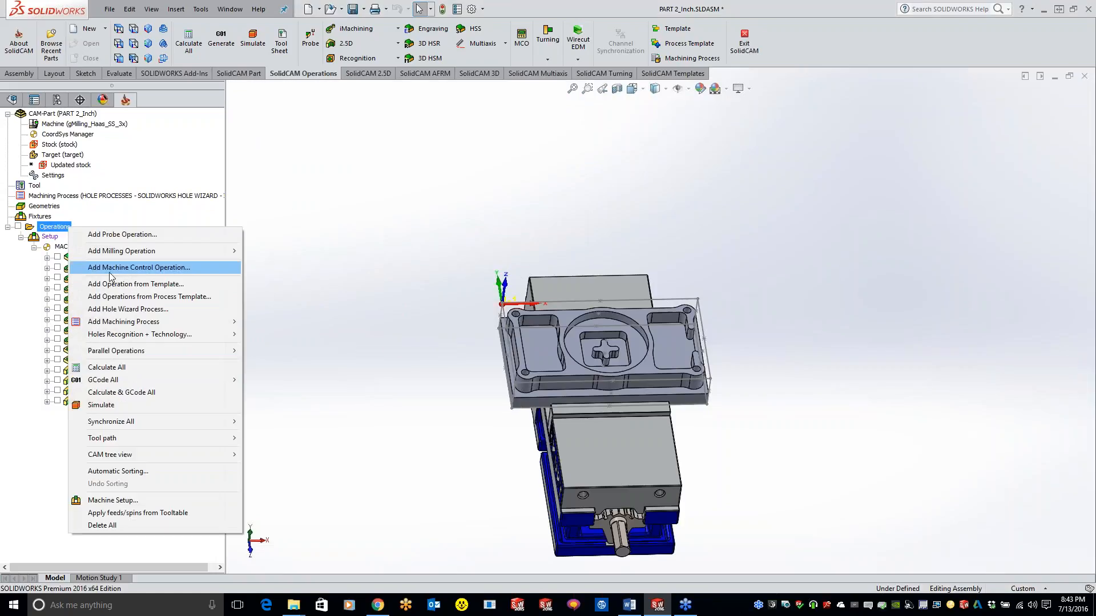
left_click(117, 405)
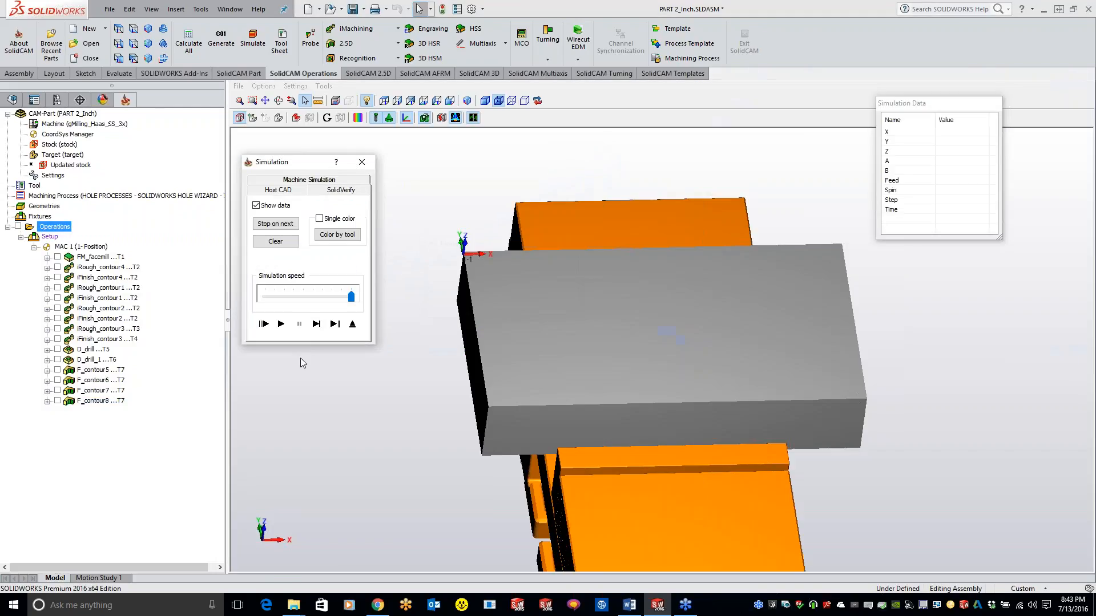
left_click(281, 323)
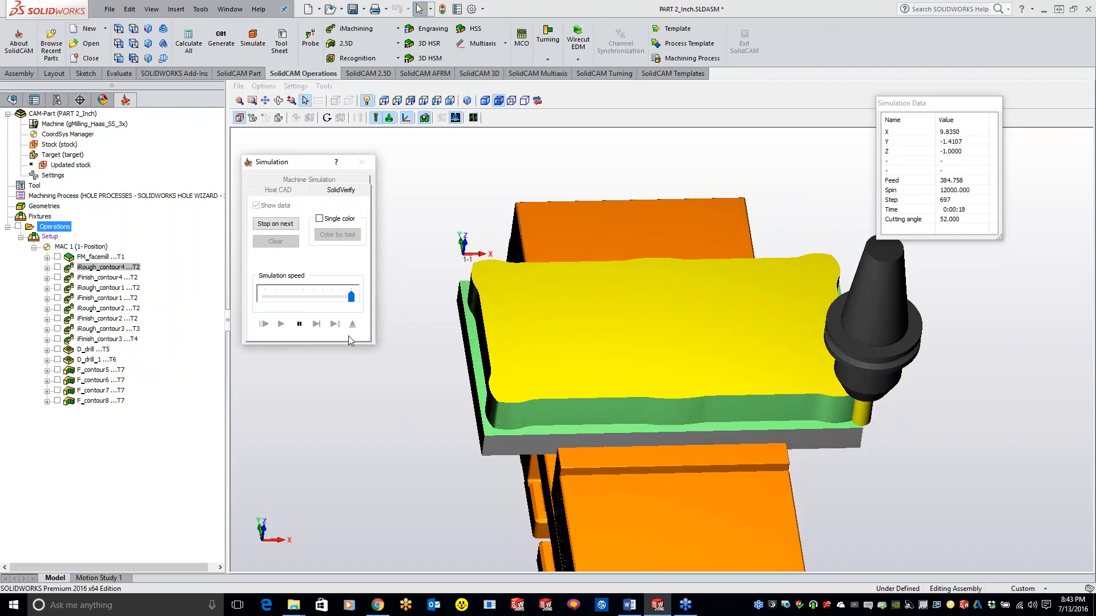
left_click(316, 324)
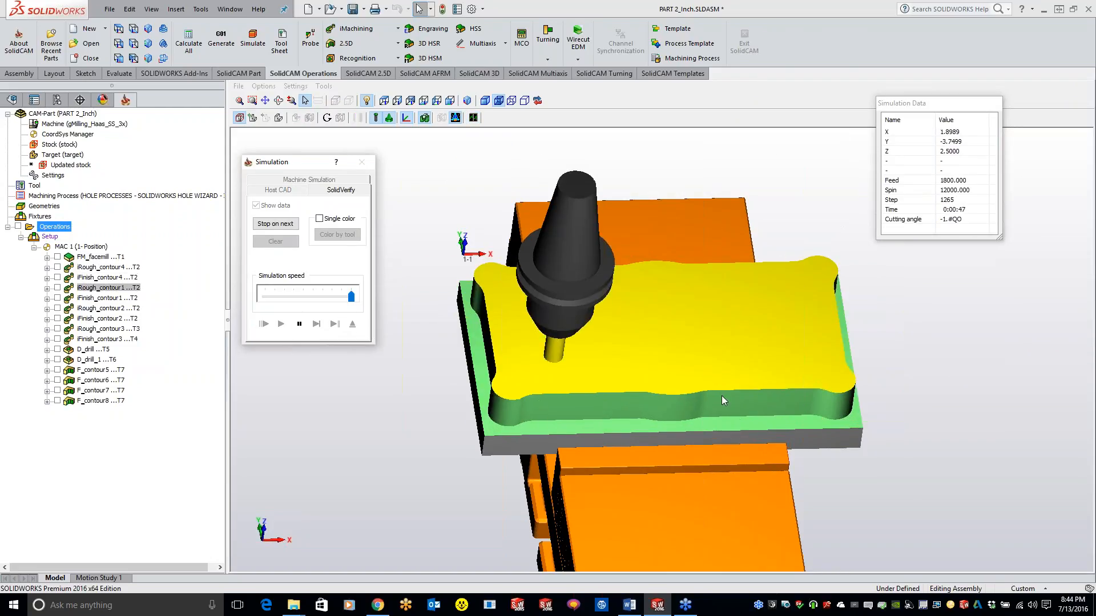
scroll(549, 351, "up", 5)
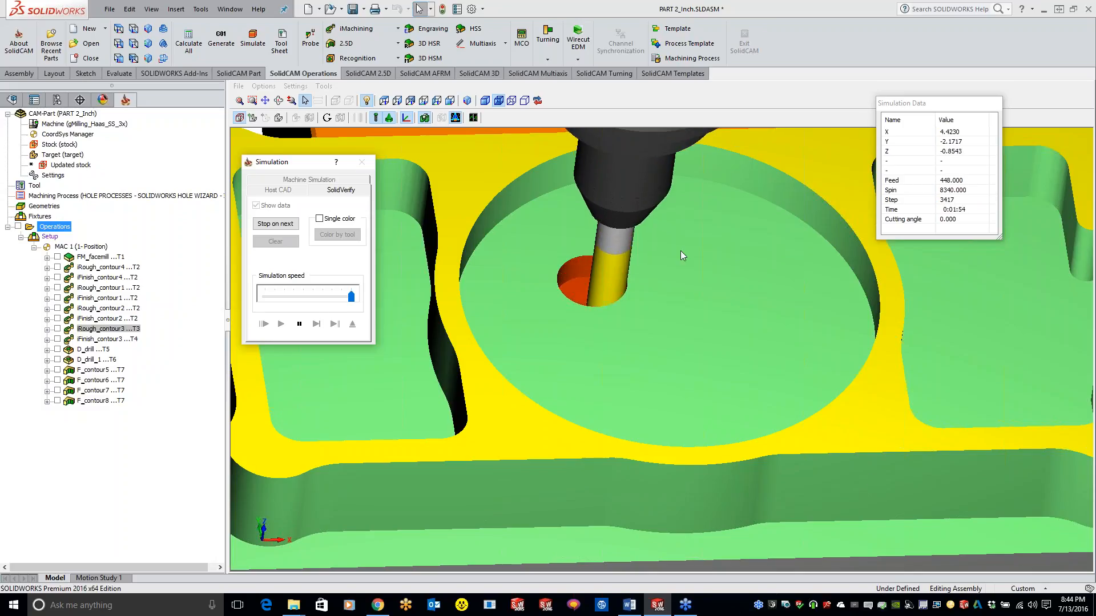
left_click(299, 323)
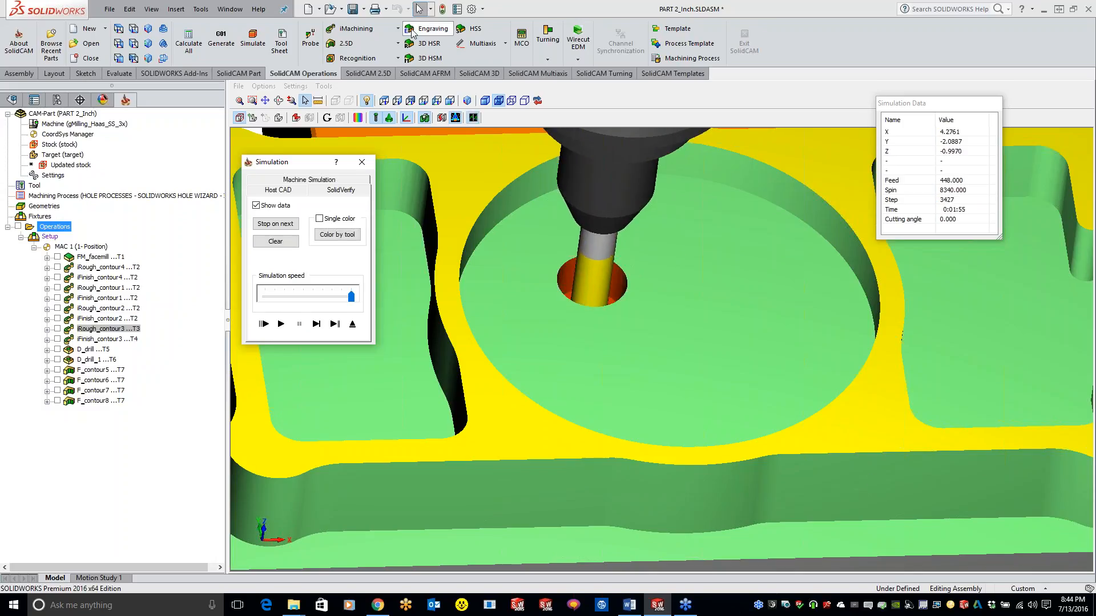
Open the Target and Machined Stock Compare options, move them clear of the simulation data, and inspect the center pocket's wall up close
left_click(288, 87)
left_click(363, 132)
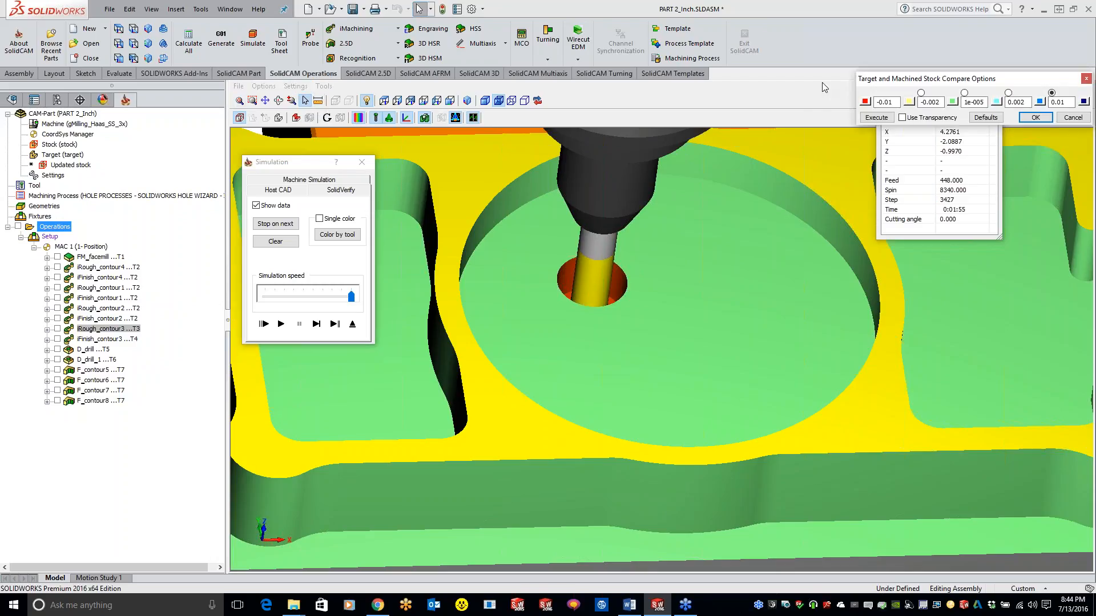
left_click_drag(938, 79, 745, 87)
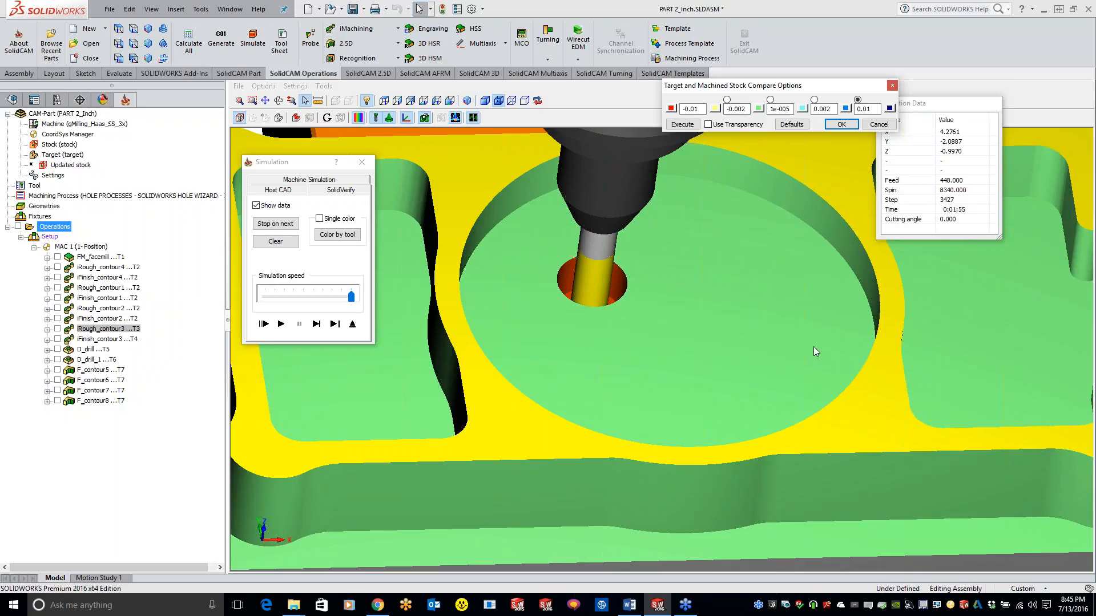
scroll(761, 176, "up", 4)
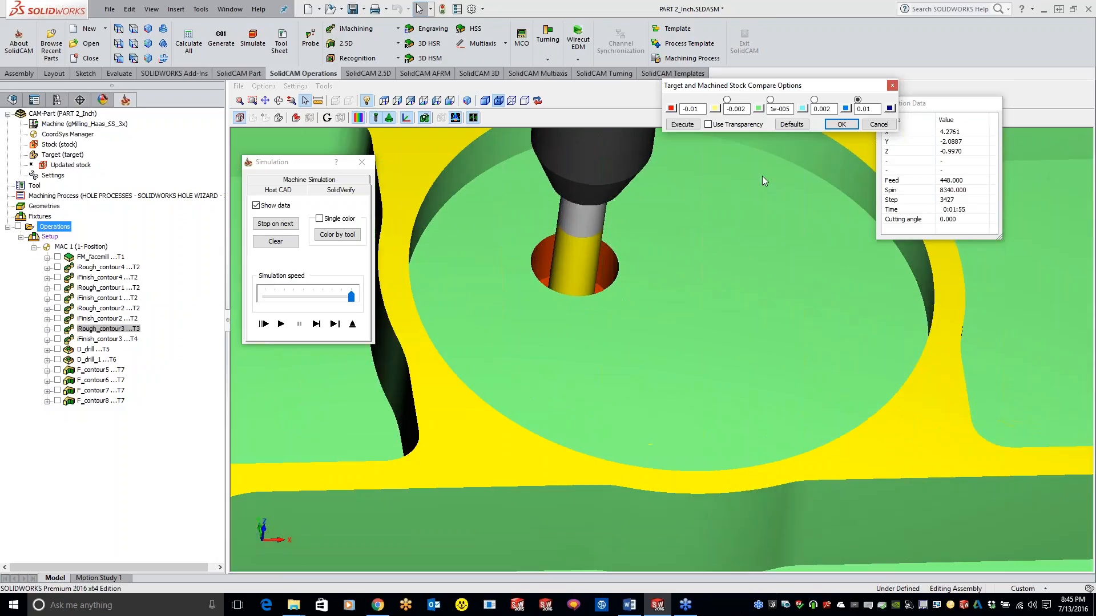
left_click(266, 101)
left_click_drag(911, 299, 668, 318)
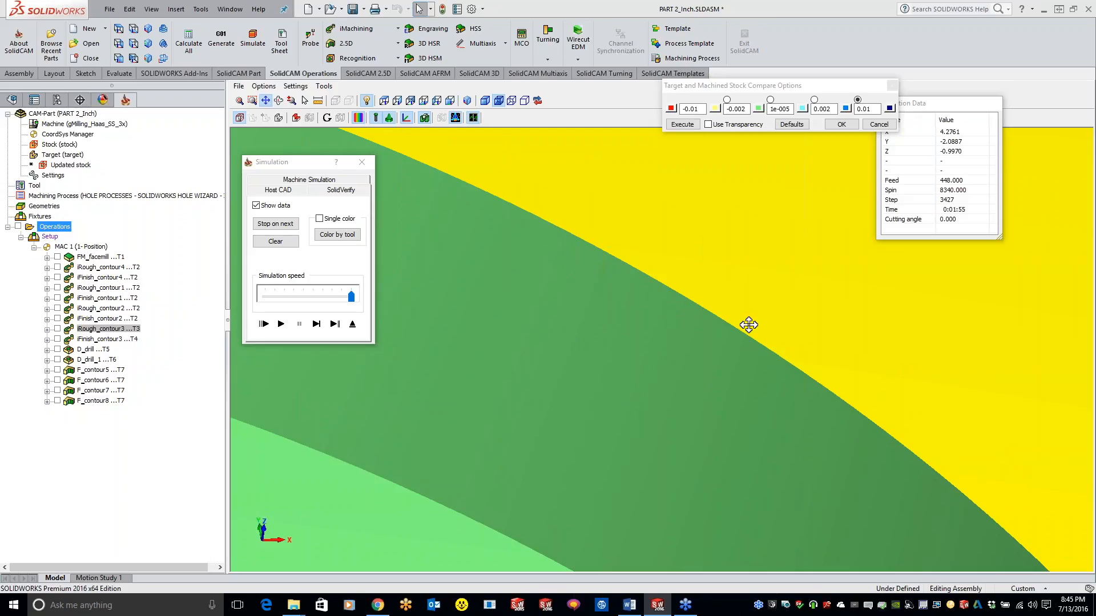
scroll(740, 340, "down", 10)
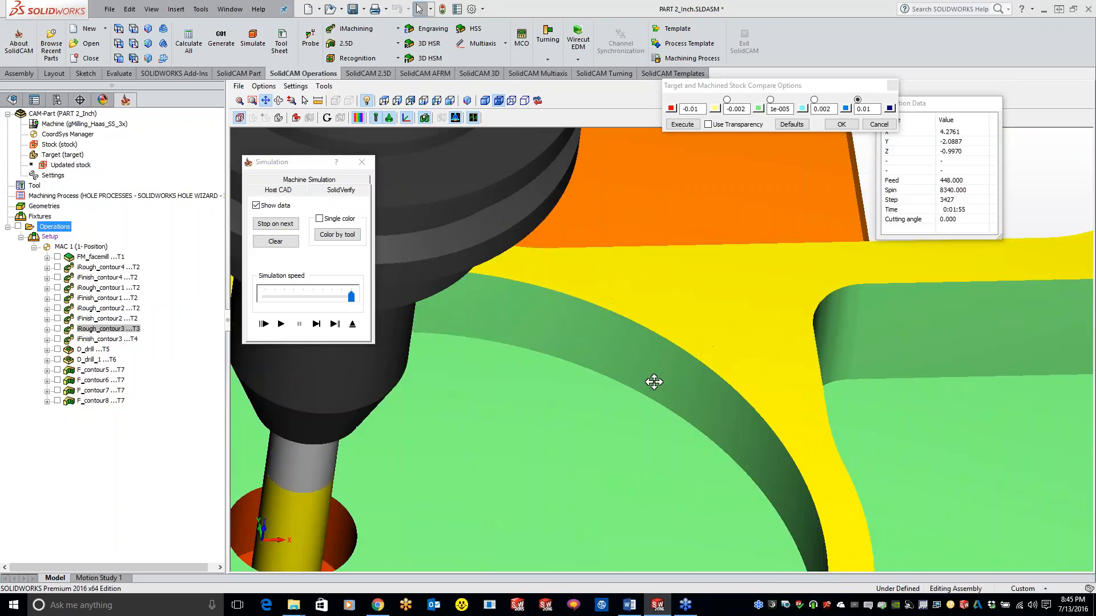
scroll(557, 432, "down", 1)
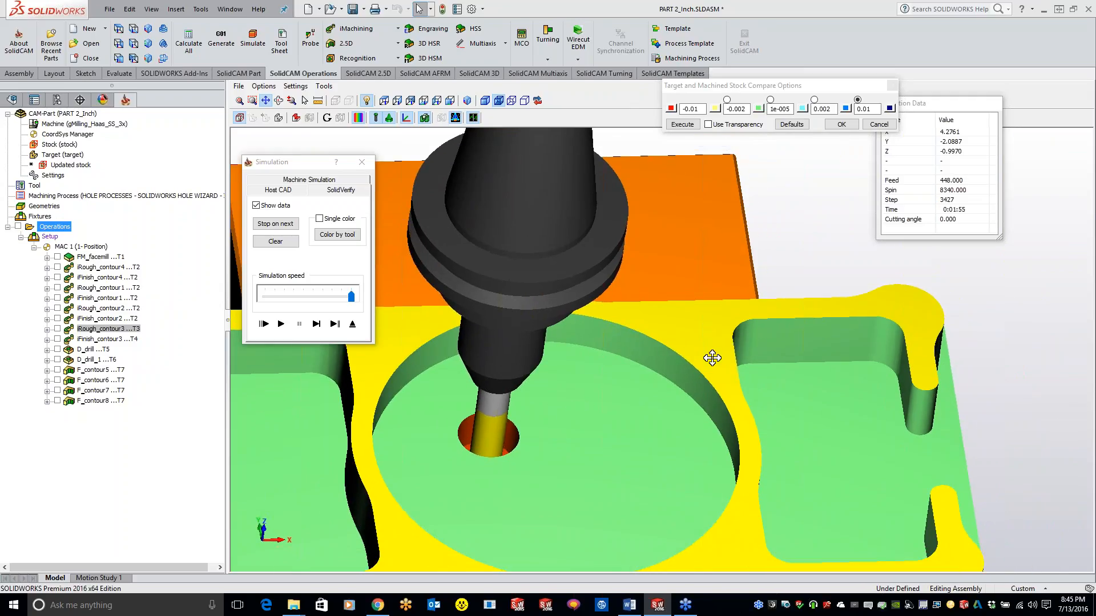
scroll(675, 331, "down", 2)
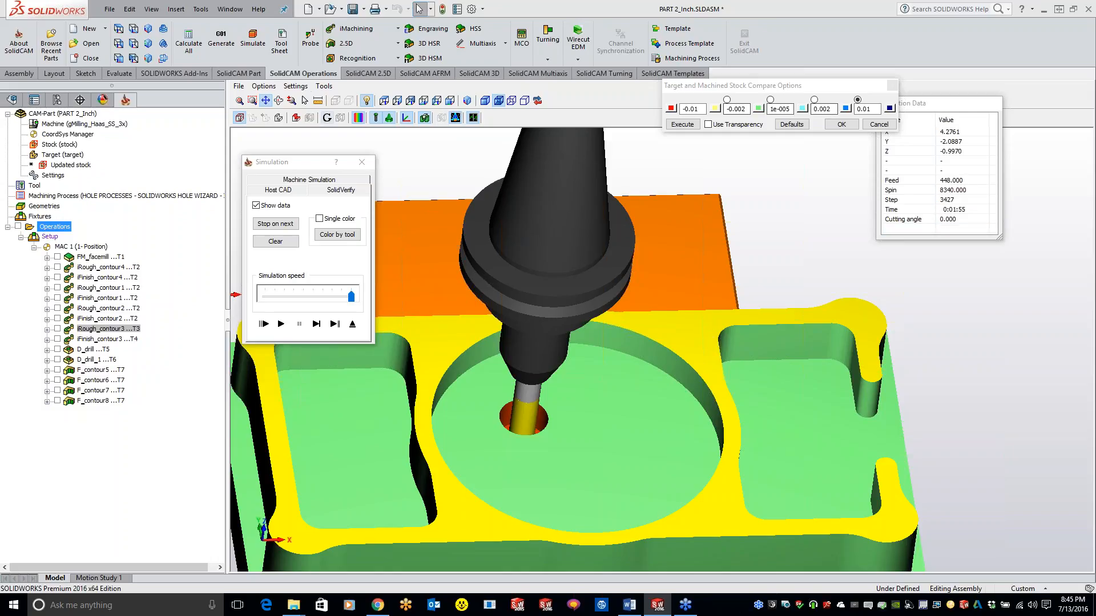
left_click(295, 87)
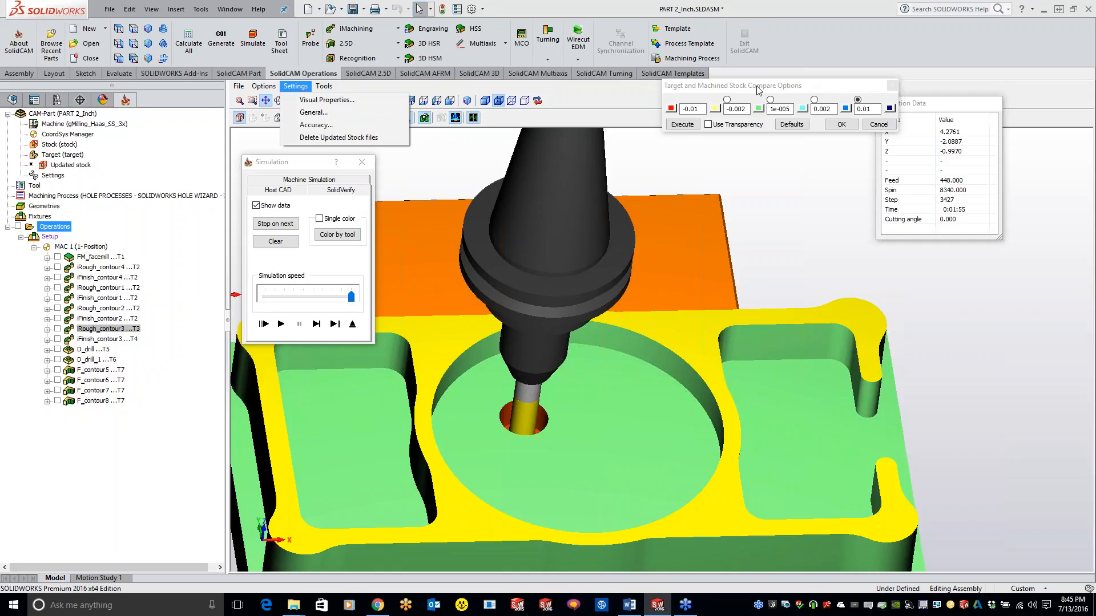
left_click(784, 232)
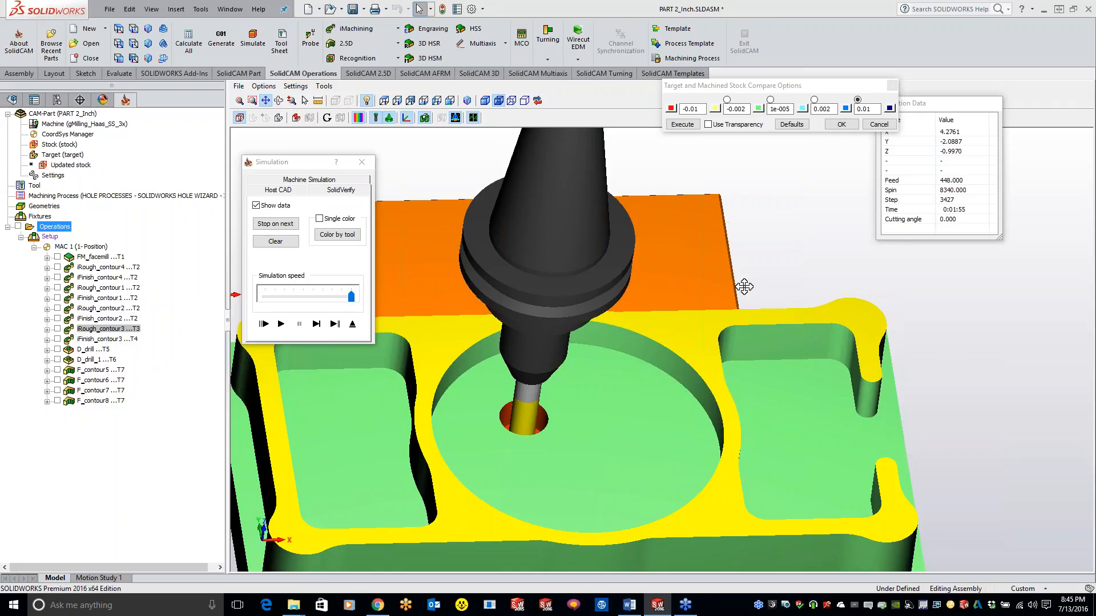
scroll(719, 260, "up", 3)
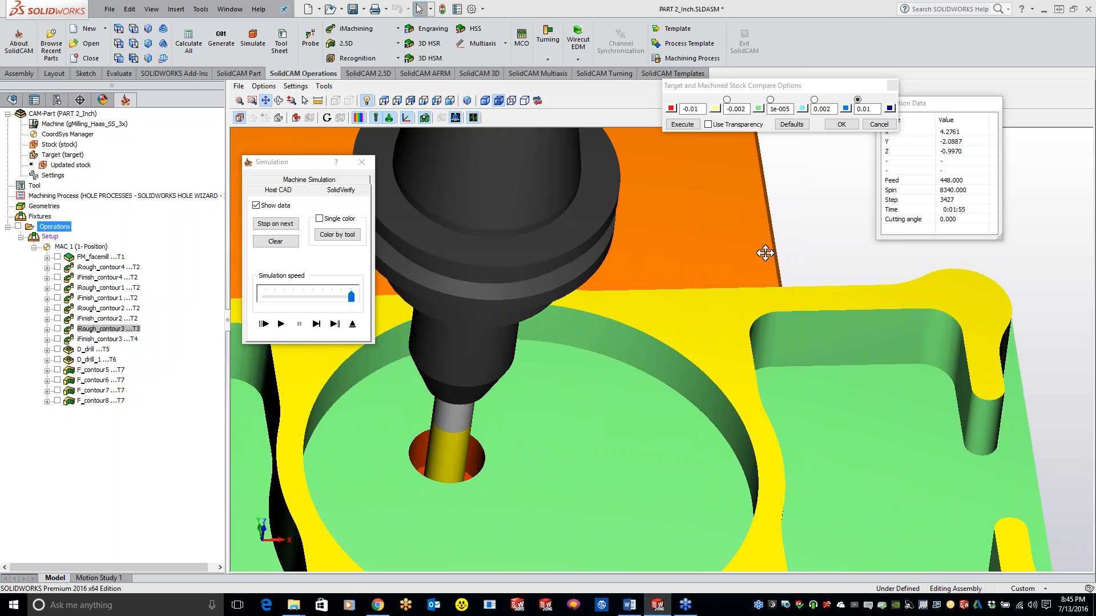
scroll(754, 262, "up", 2)
scroll(742, 354, "up", 3)
scroll(695, 249, "up", 2)
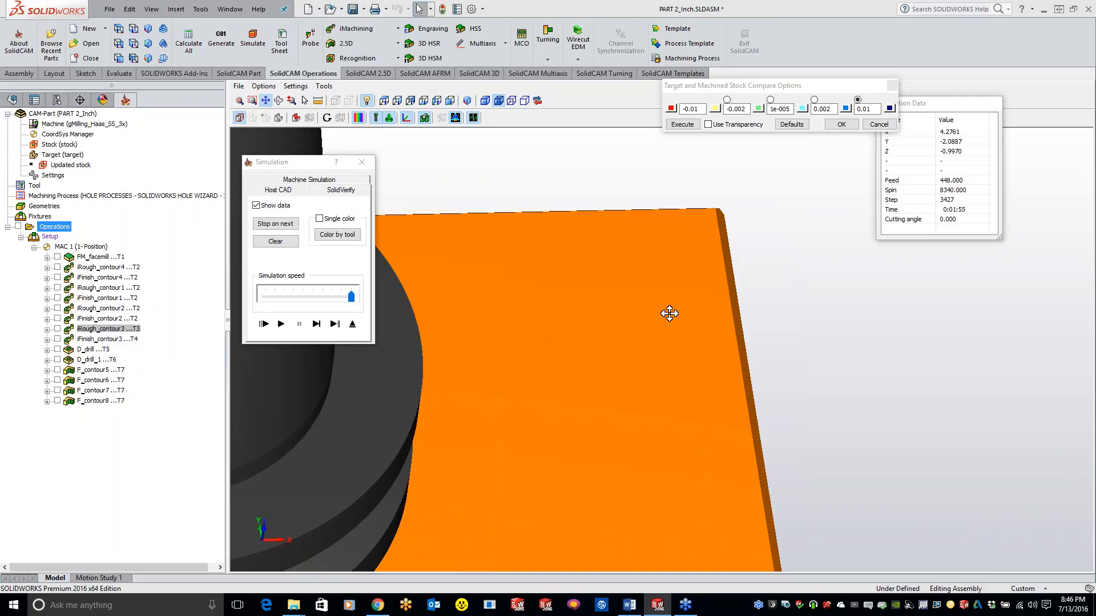
scroll(663, 322, "down", 2)
scroll(663, 325, "down", 4)
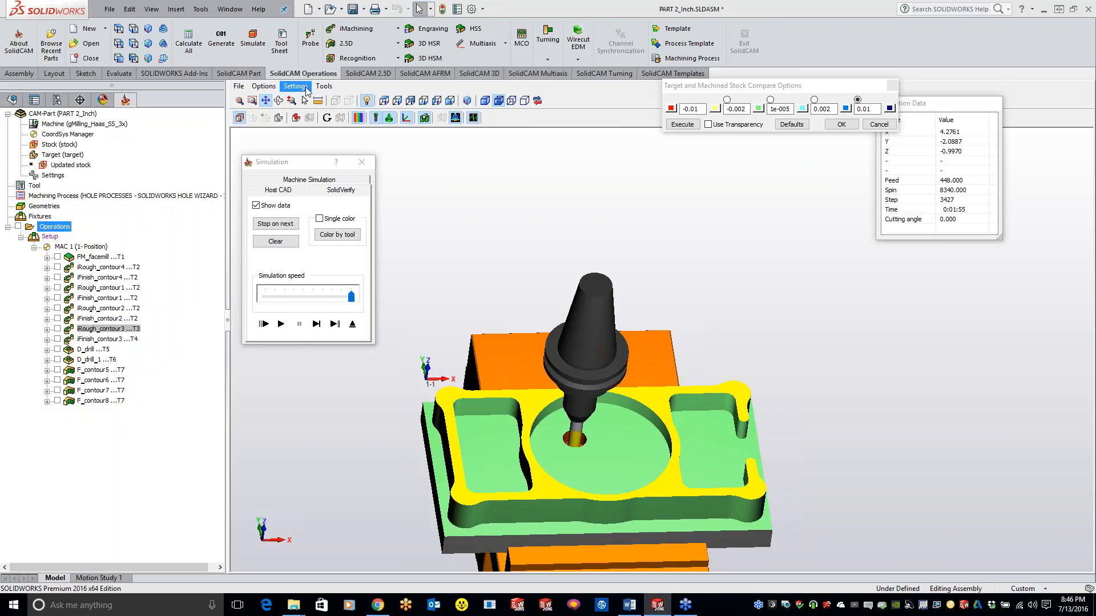
Review the self-intersection checks offered for the stock, target and fixtures models, and bring the whole part back into view
left_click(323, 87)
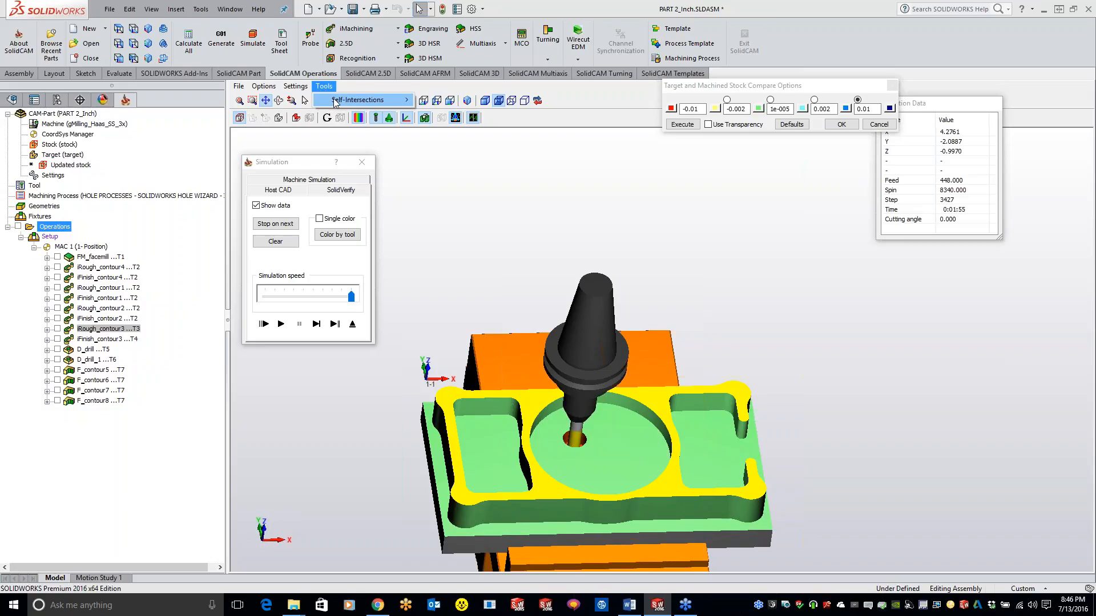
mouse_move(371, 100)
left_click(539, 113)
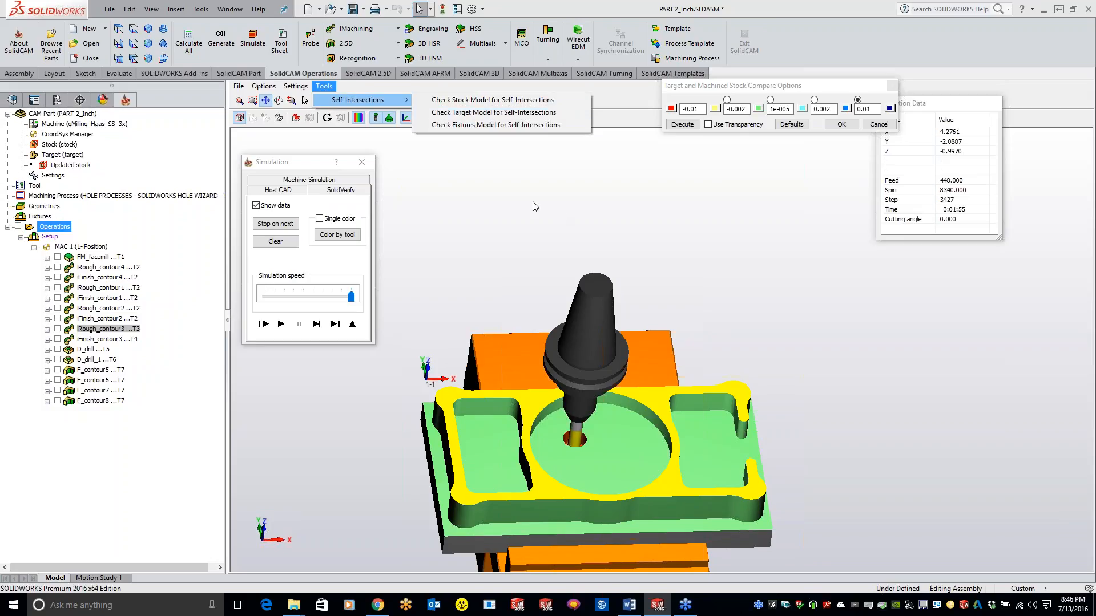
left_click_drag(463, 261, 472, 205)
scroll(649, 443, "down", 1)
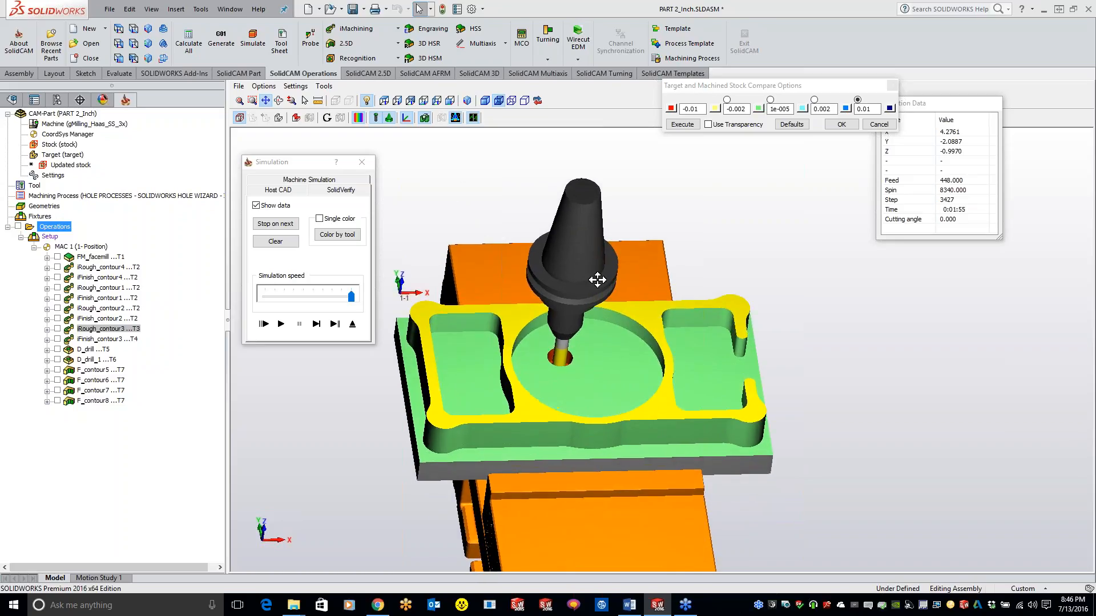
Review the animation redraw interval in SolidVerify's General Settings without changing it, and exit the simulation
left_click(294, 87)
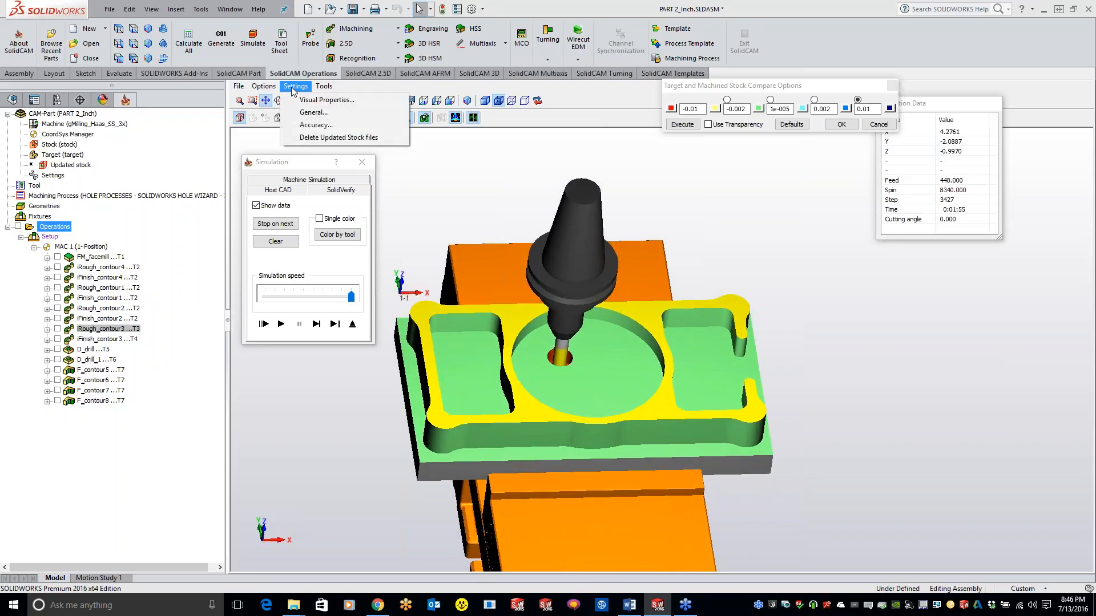
left_click(307, 112)
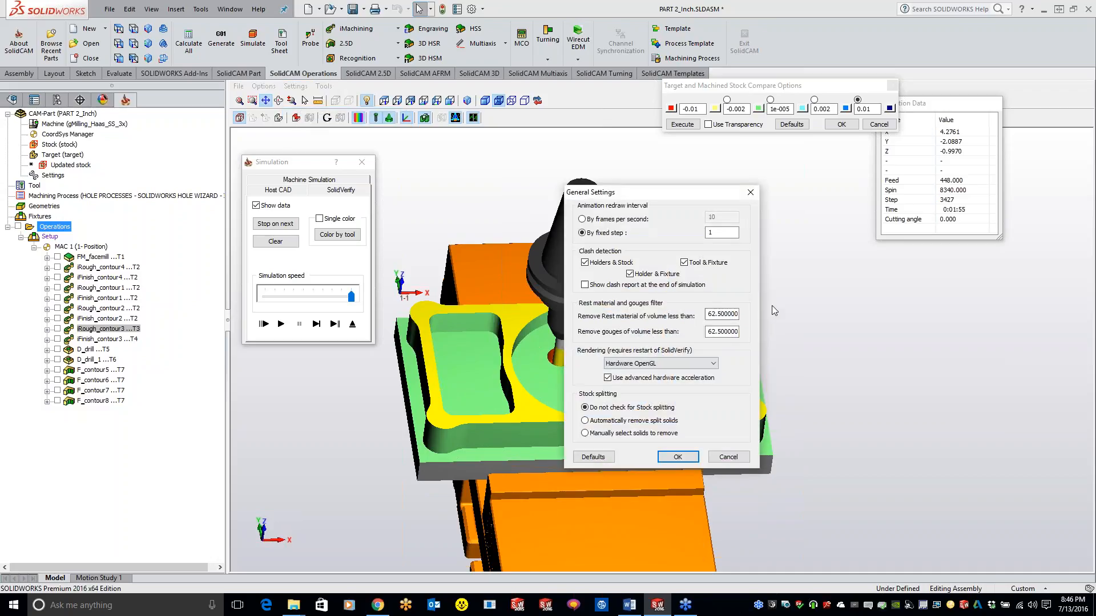
left_click(723, 234)
left_click(750, 193)
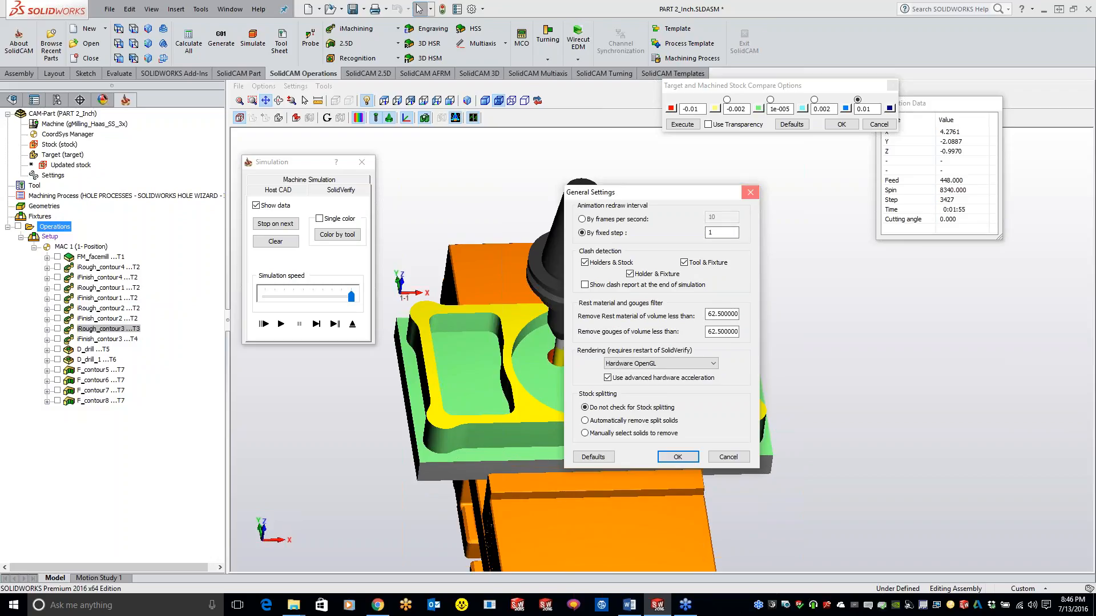
left_click(363, 162)
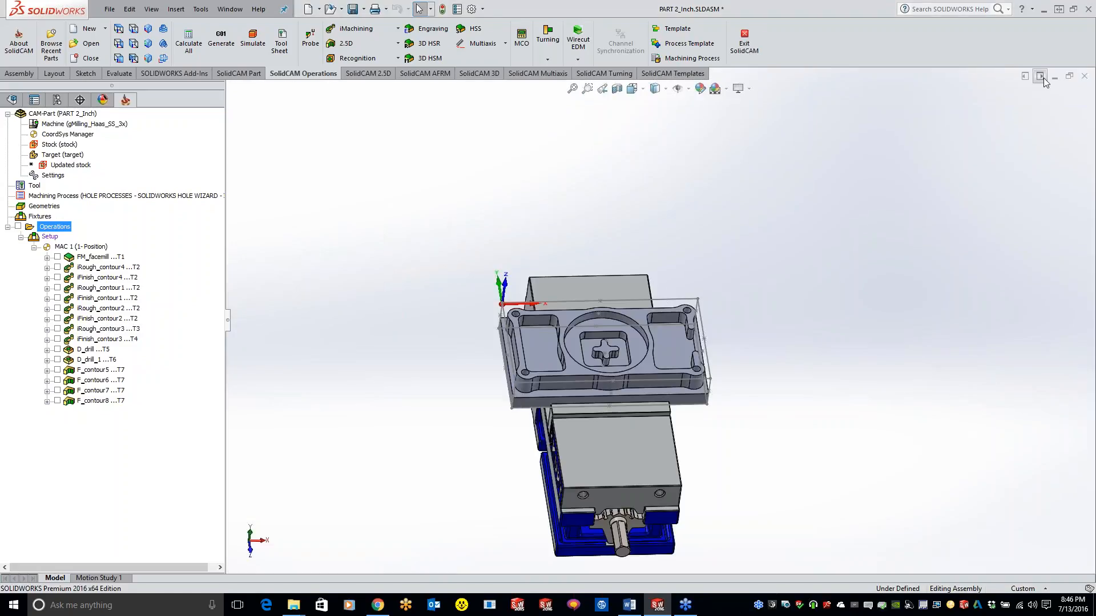
Close the PART 2_Inch CAM-Part
left_click(201, 10)
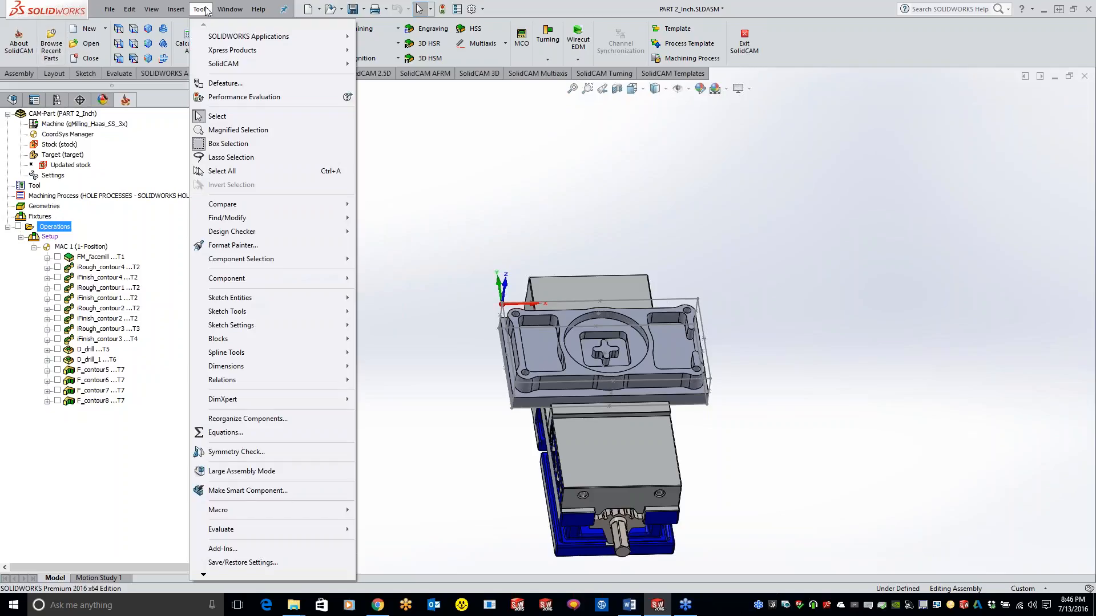
left_click(374, 151)
right_click(82, 113)
left_click(107, 198)
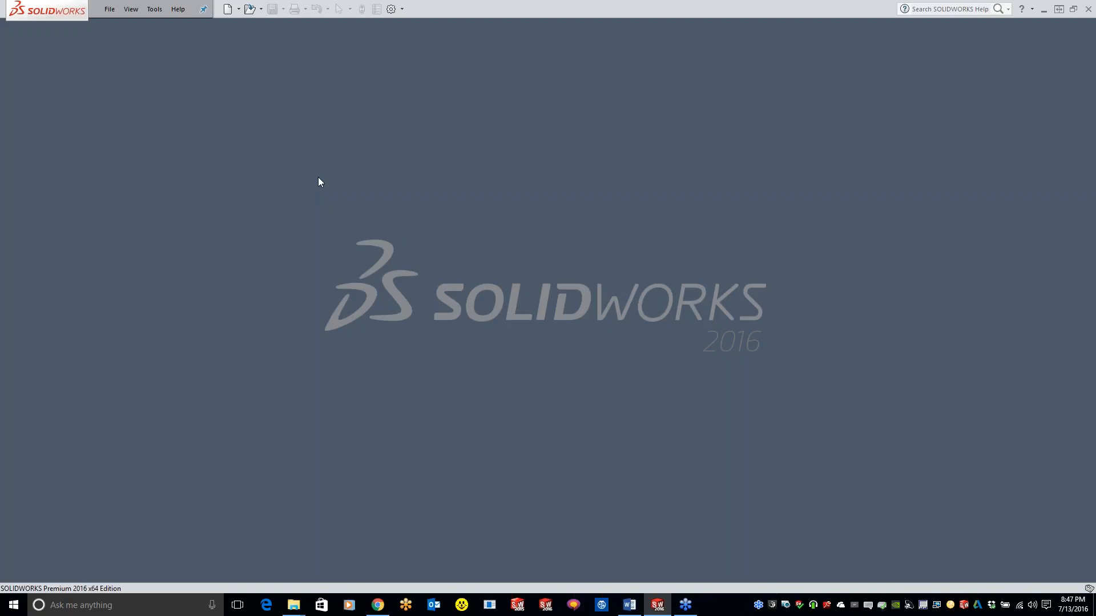
Open the recent CAM-Part XU-31042-305 REV D-1, declining to locate the original model manually
left_click(155, 8)
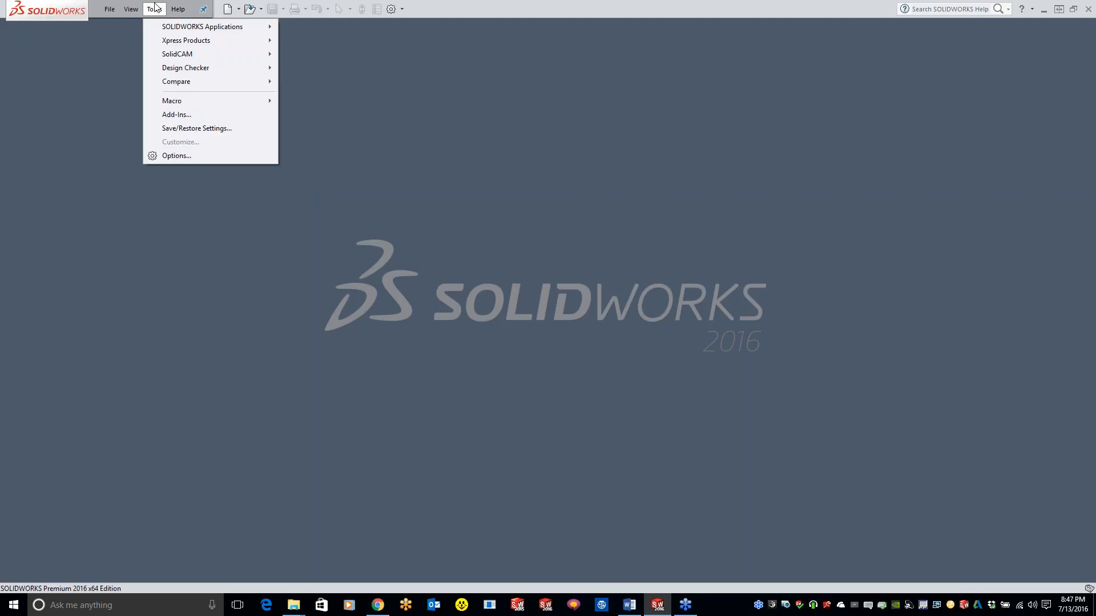
mouse_move(176, 55)
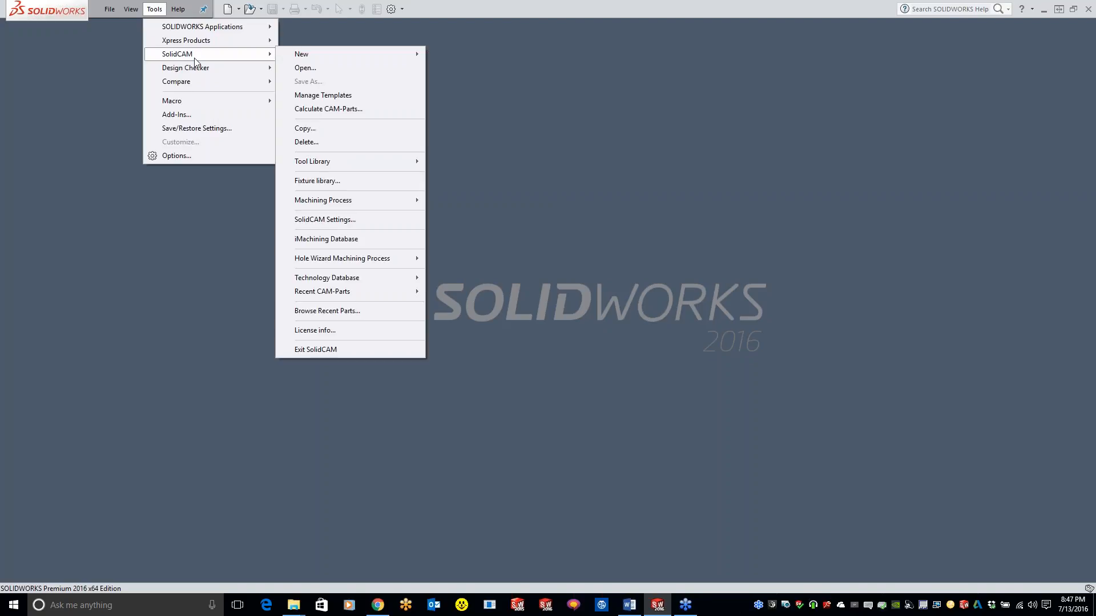
mouse_move(337, 293)
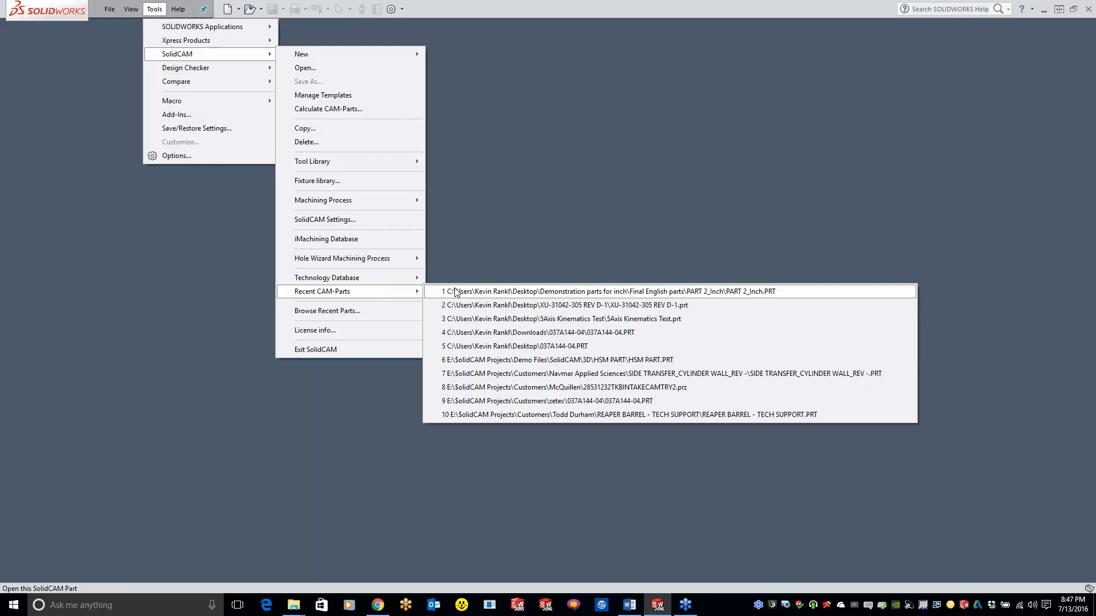
left_click(469, 306)
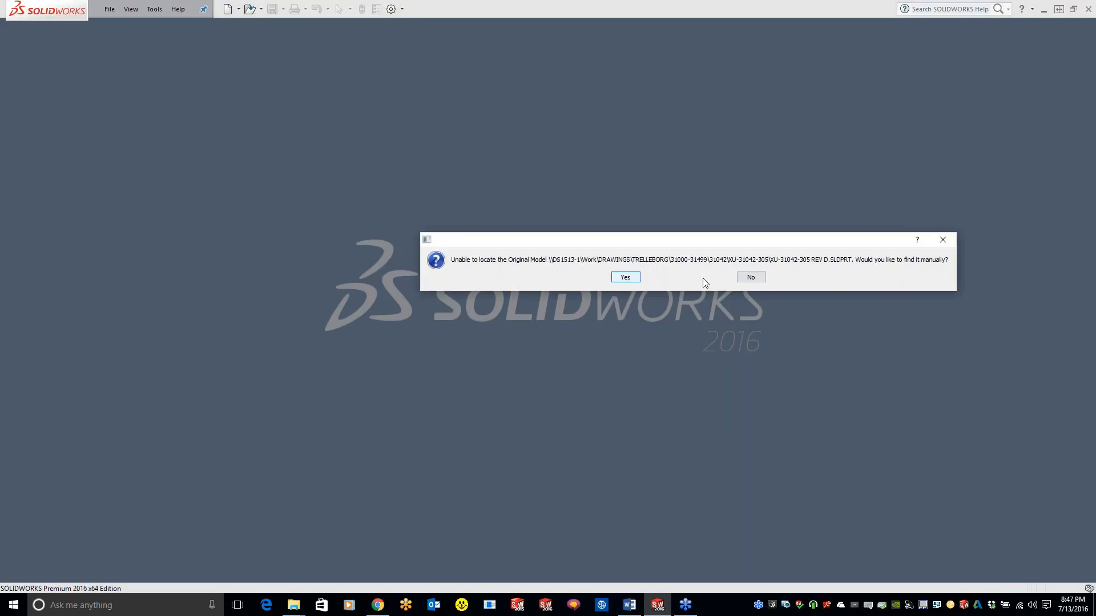
left_click(764, 275)
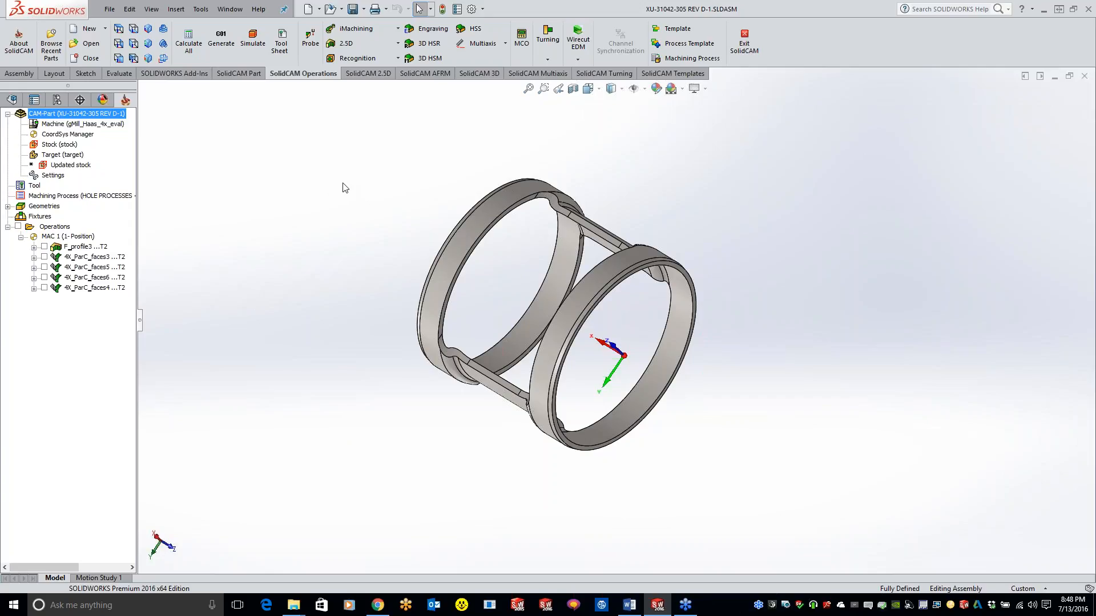
Simulate the F_profile3 operation in SolidVerify and play it through
right_click(83, 248)
left_click(111, 220)
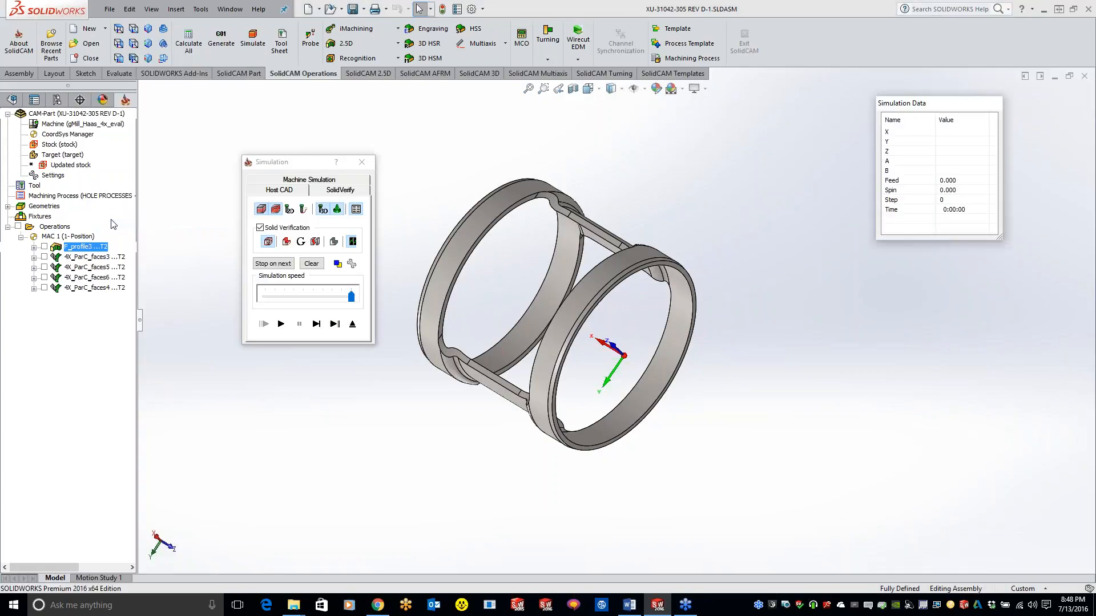
left_click(345, 193)
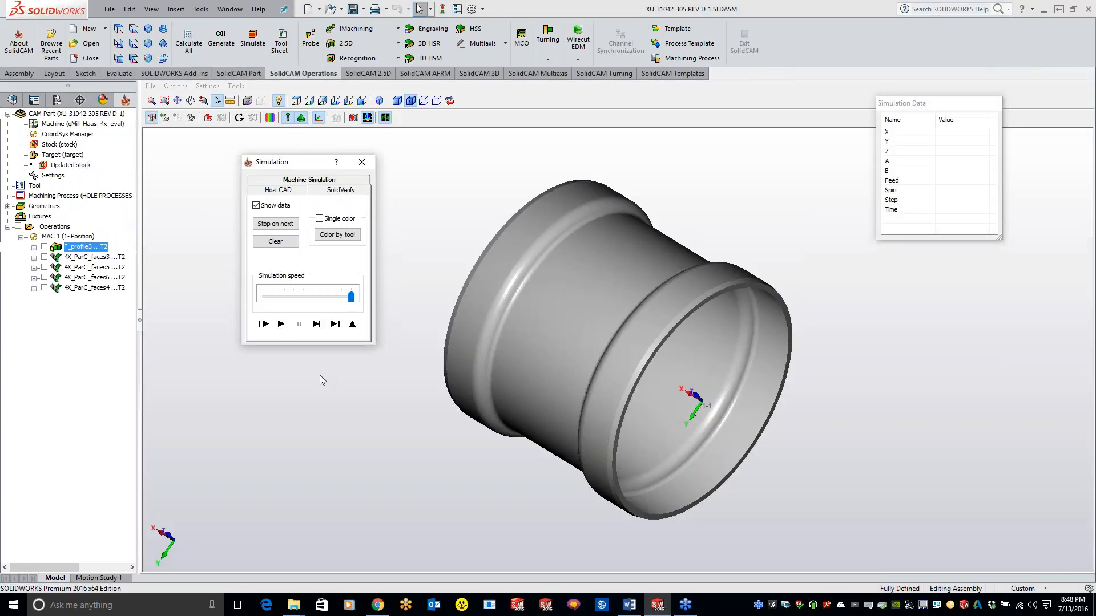
left_click(282, 324)
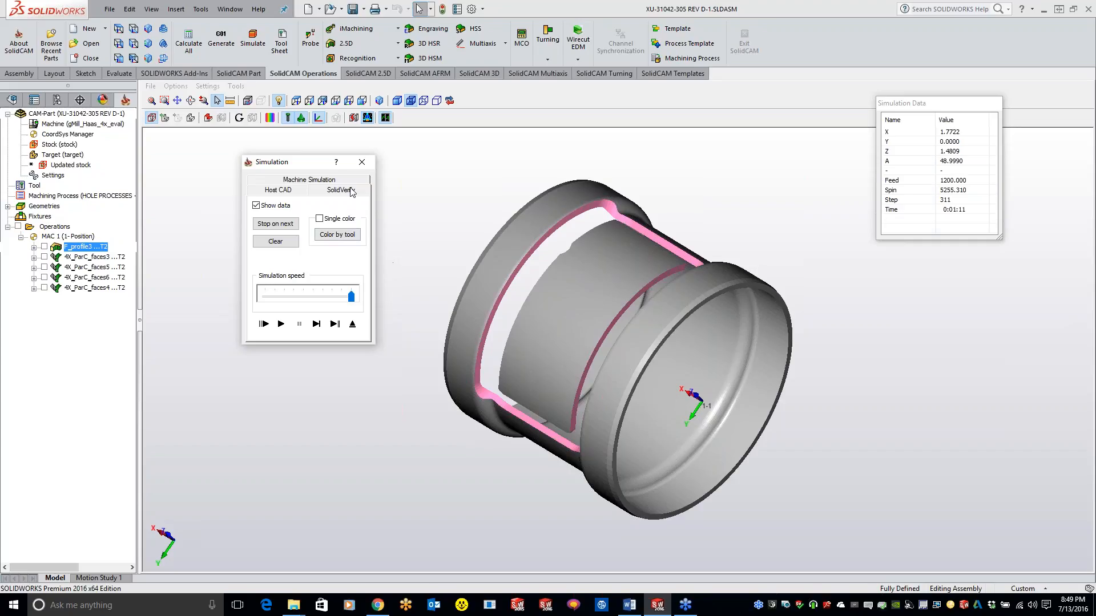
Exit the F_profile3 simulation and start simulating the four 4X_ParC_faces operations together
left_click(362, 162)
left_click(89, 257)
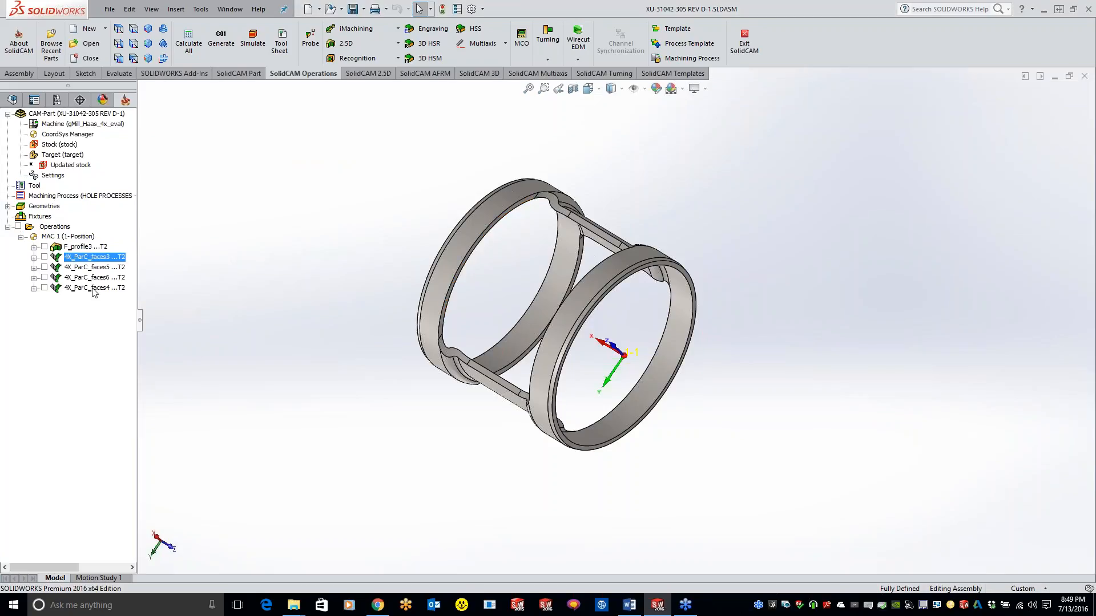
left_click(92, 288, "shift")
right_click(102, 258)
left_click(112, 220)
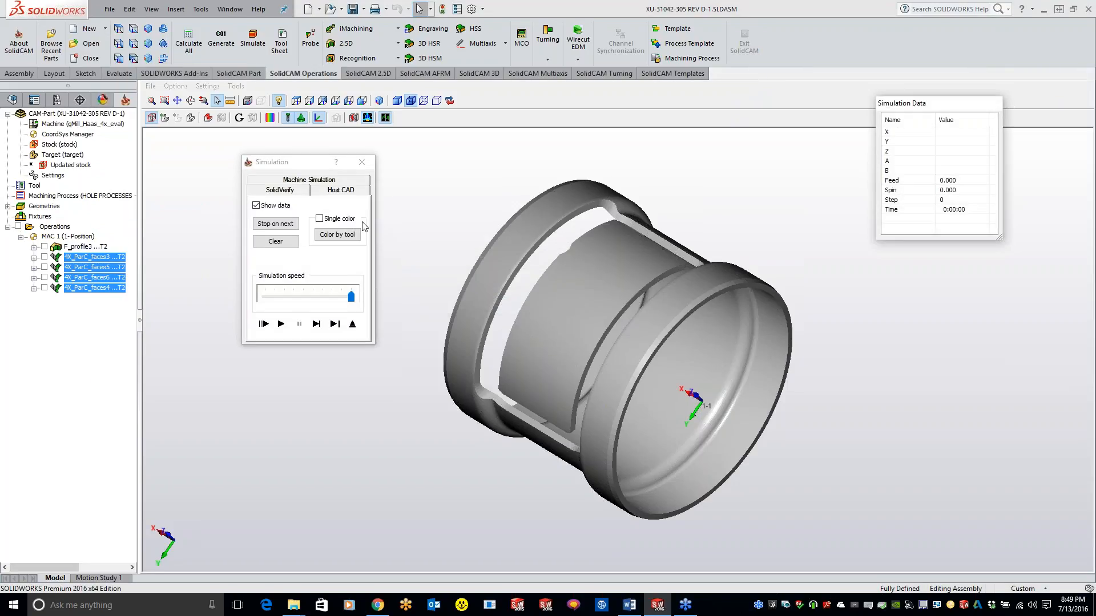
Show the split solids in SolidVerify, isolate Solid 2 and delete it from the simulated stock
left_click(353, 118)
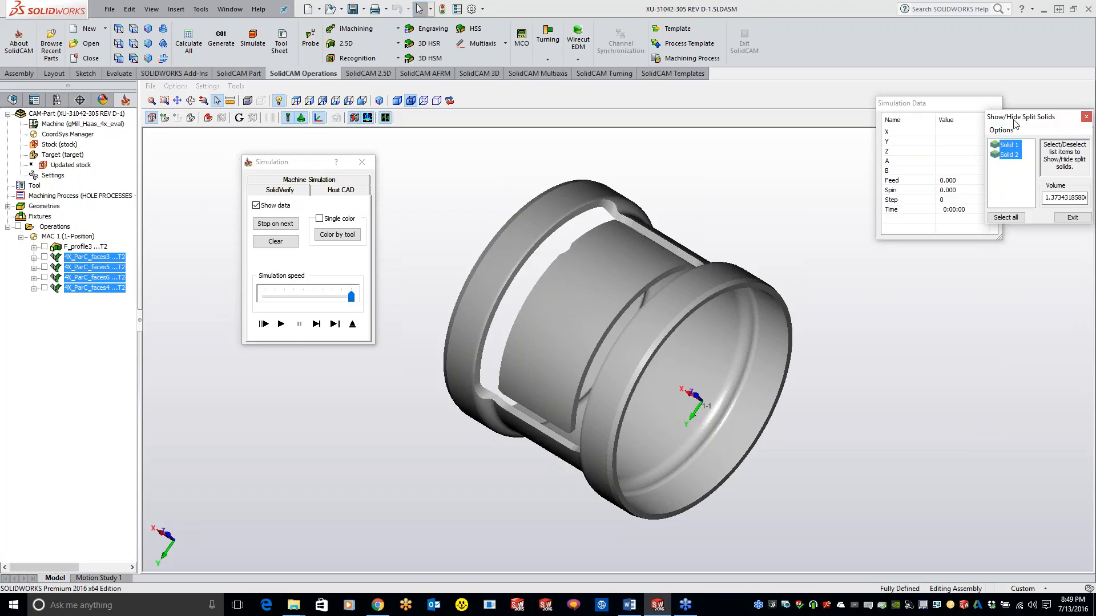
left_click_drag(1014, 122, 914, 140)
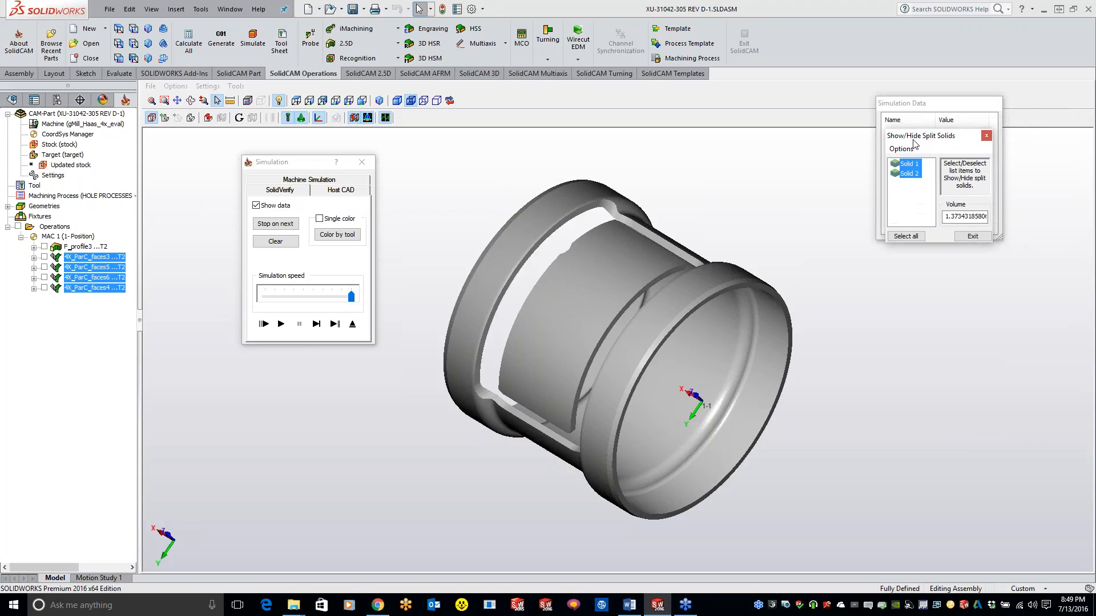
left_click(911, 174)
left_click(911, 174)
left_click(910, 174)
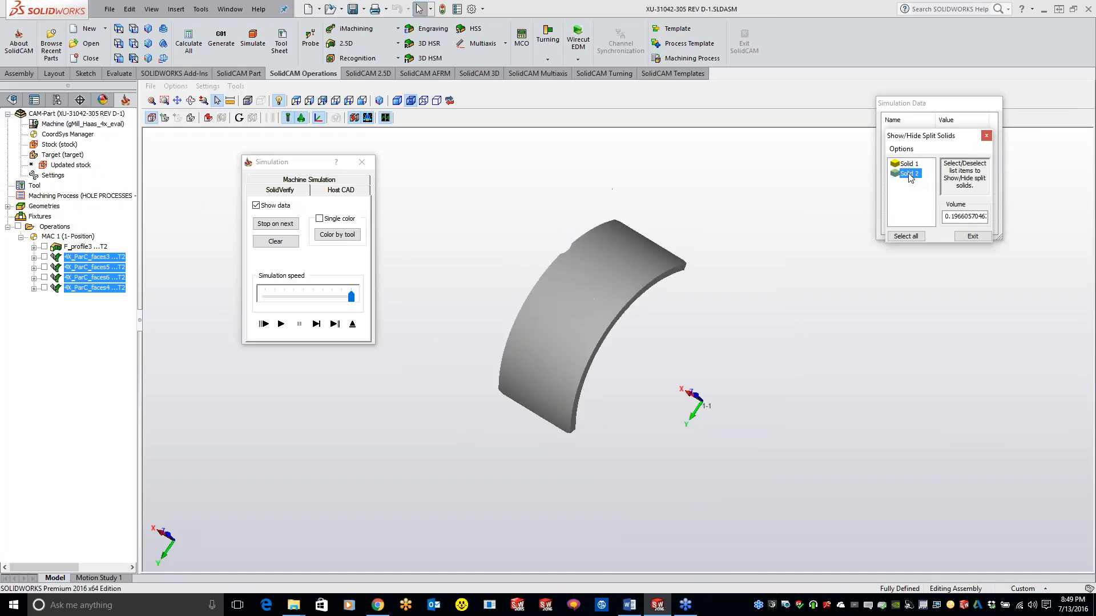
right_click(910, 177)
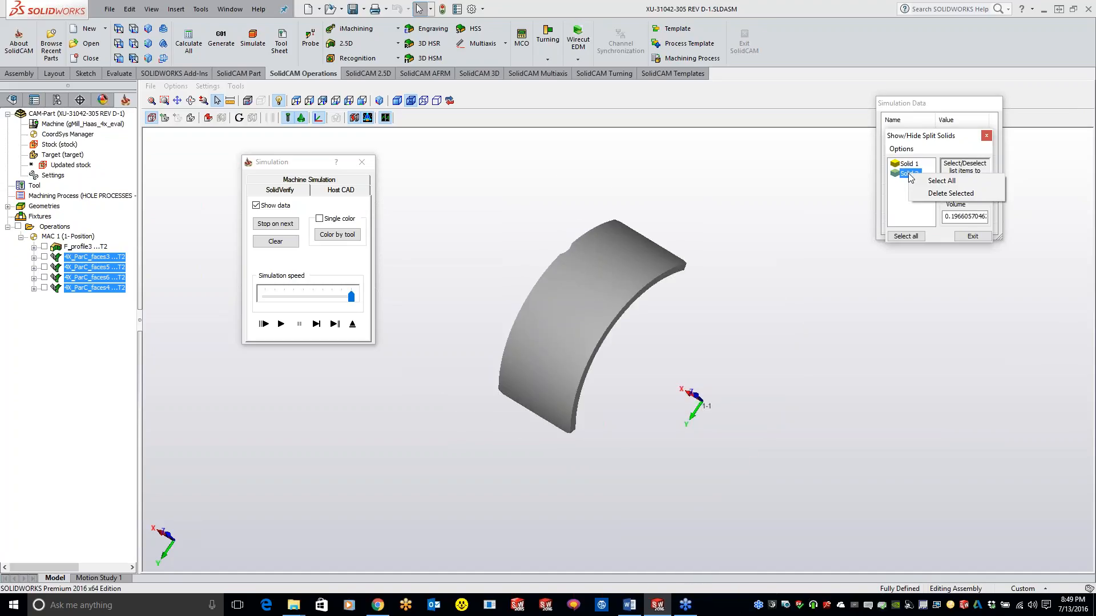
left_click(950, 193)
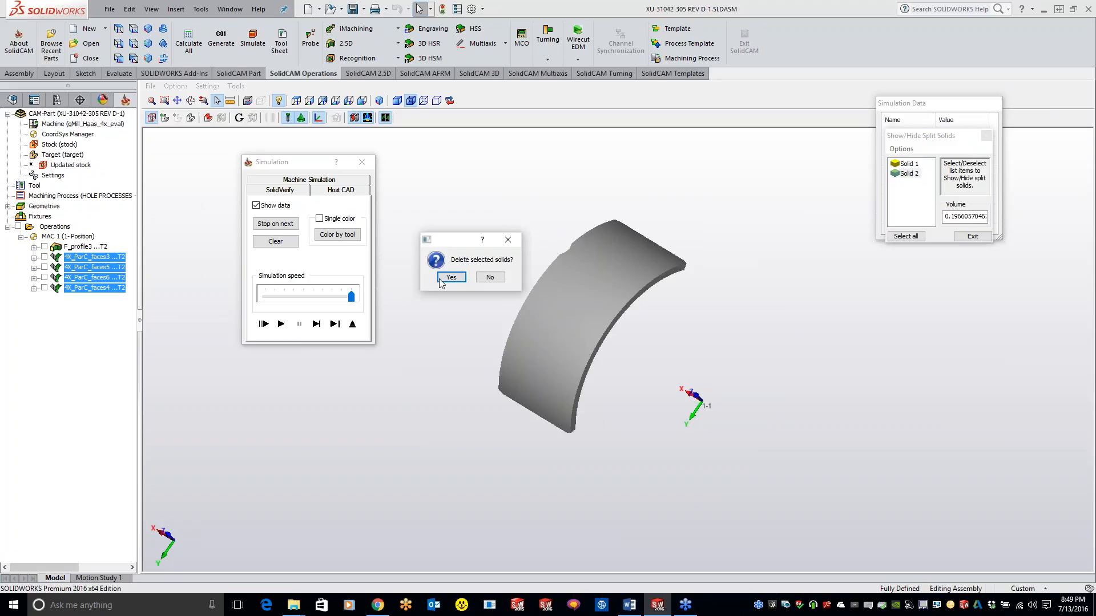
left_click(451, 277)
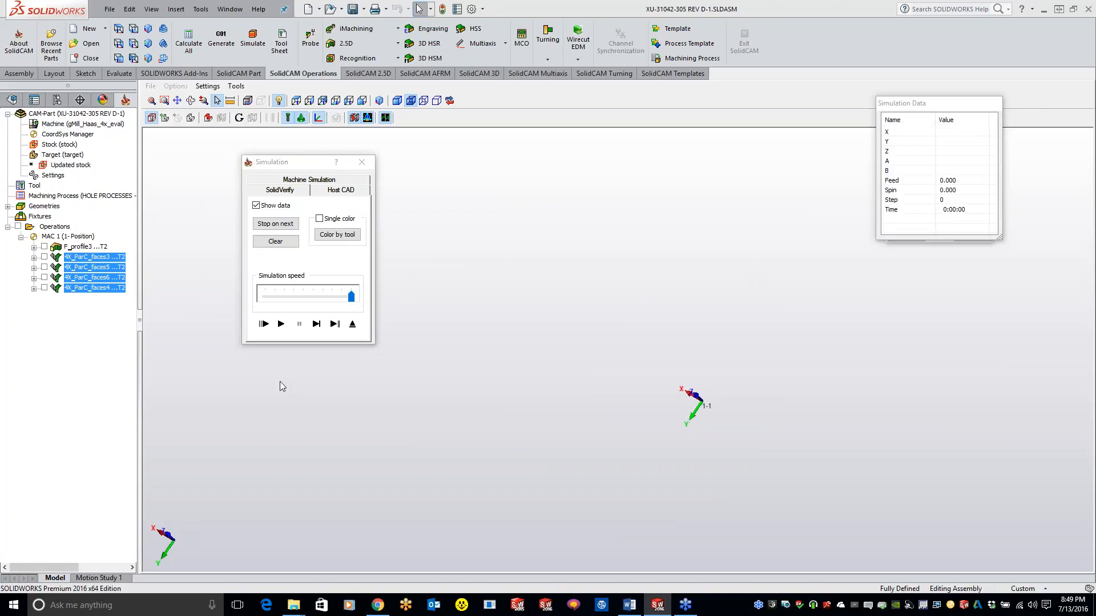
Step through the first tool moves, play the simulation through, and check the list of split solids
left_click(317, 324)
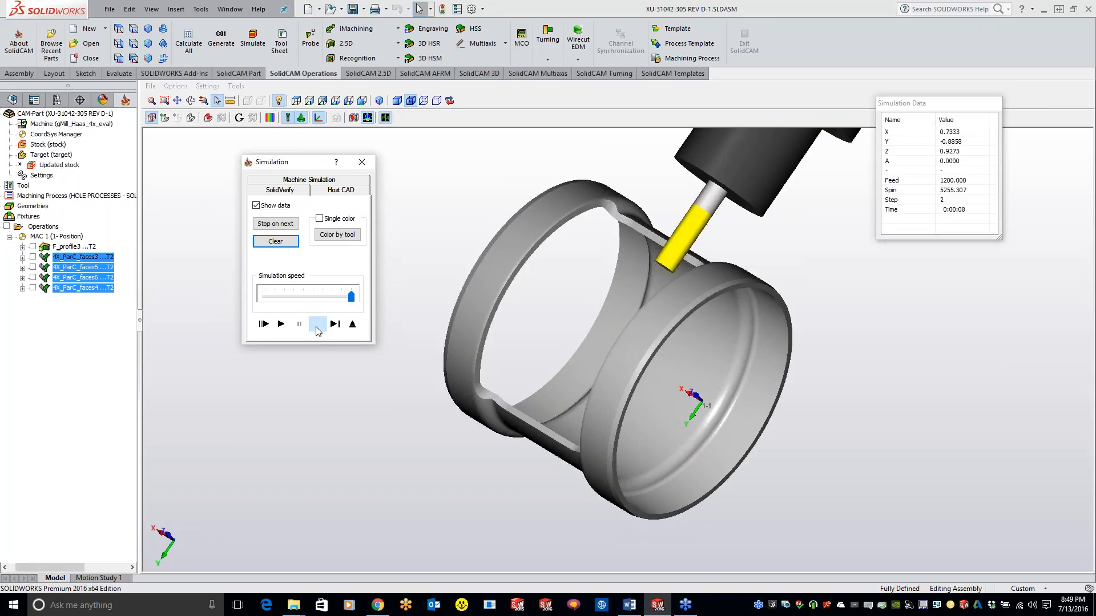
left_click(316, 324)
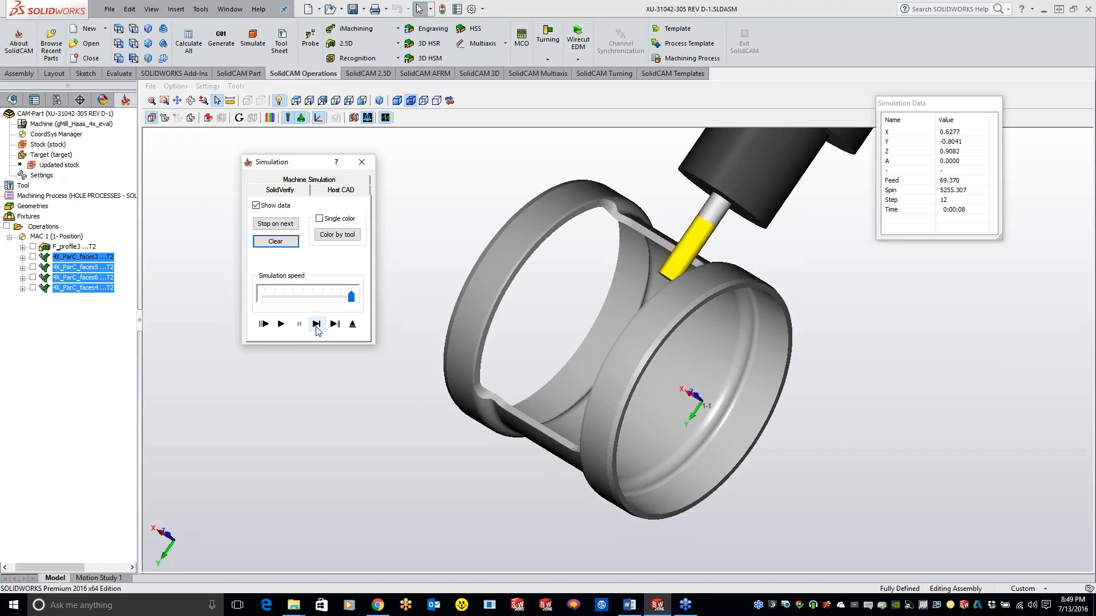
left_click(281, 324)
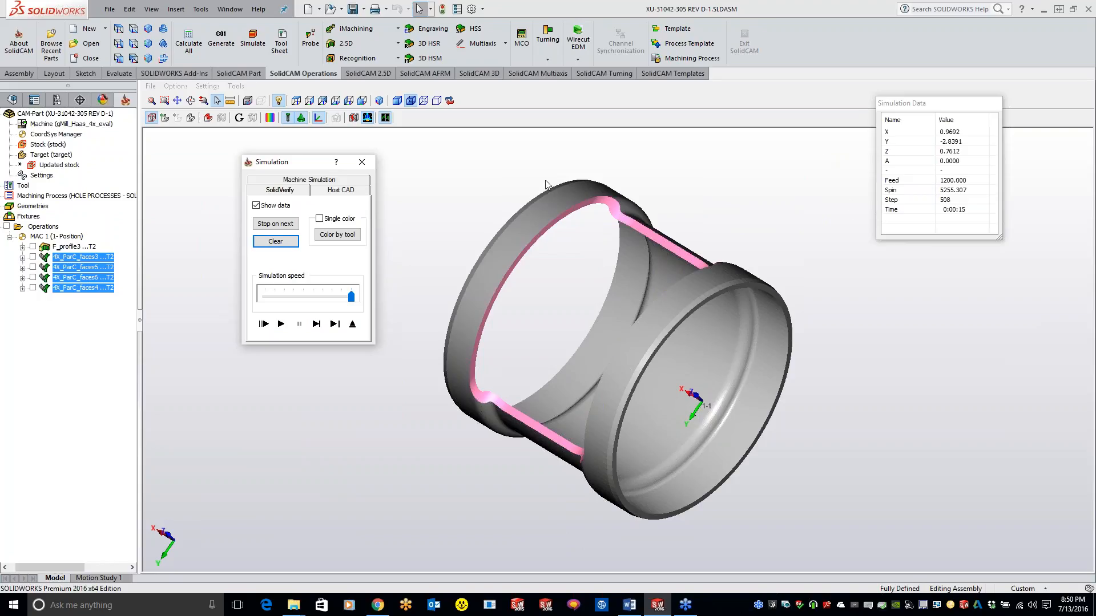
left_click(354, 118)
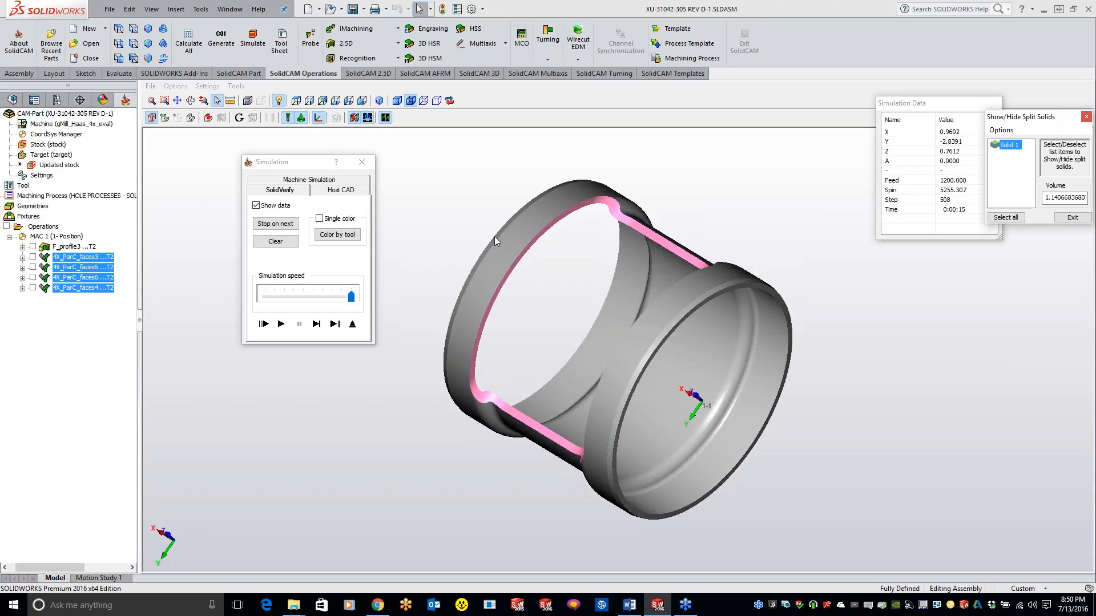
left_click(1085, 116)
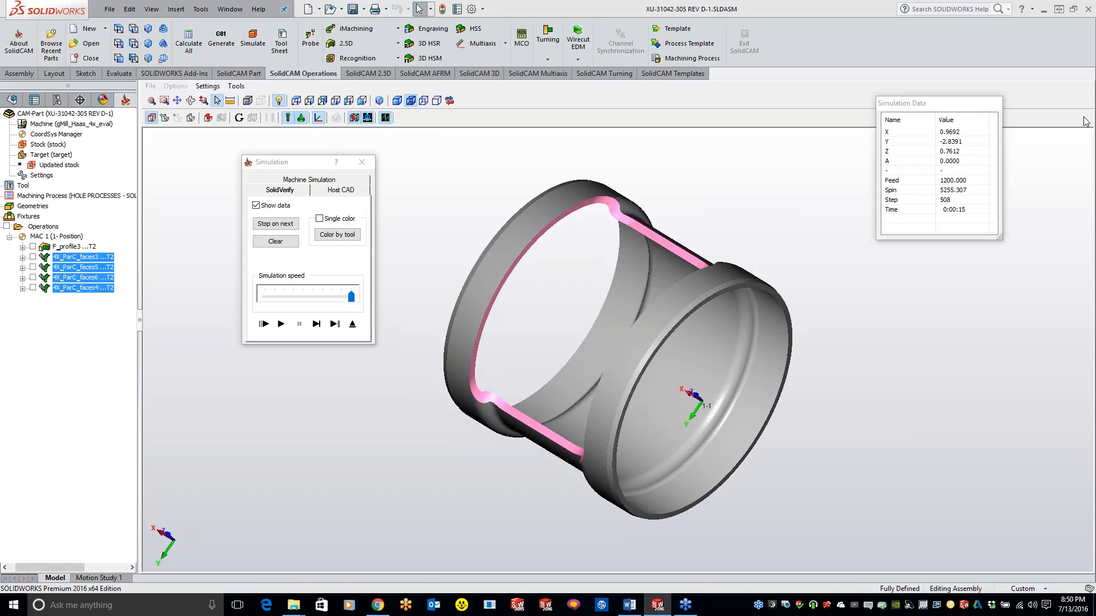
Exit the simulation and restart it for the same four 4X_ParC_faces operations
left_click(361, 165)
right_click(94, 267)
left_click(129, 218)
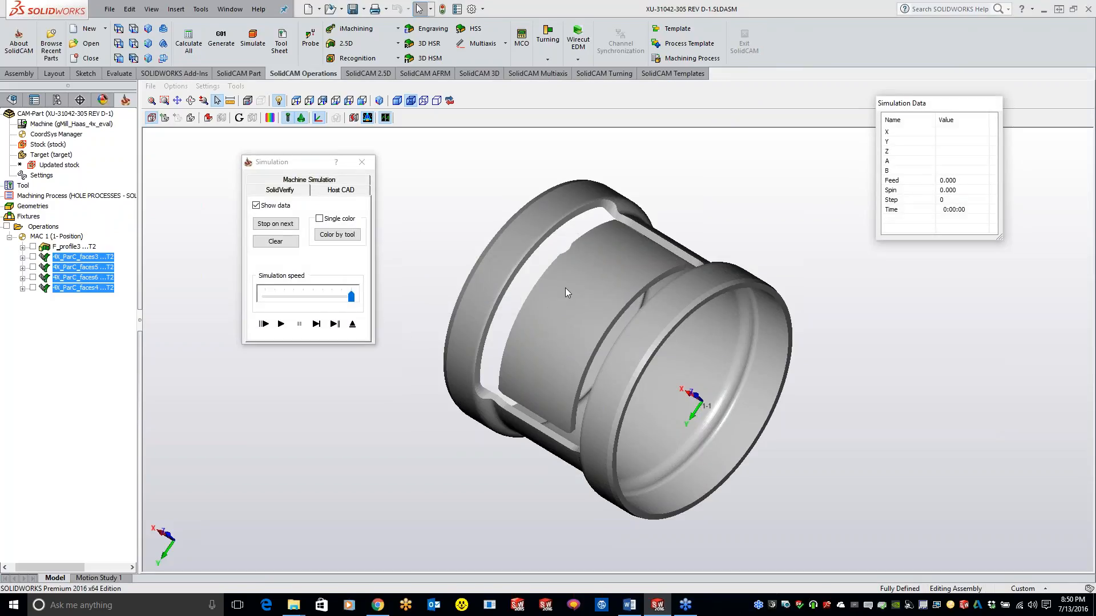
Delete Solid 2 through Show/Hide Split Solids in the restarted simulation, and advance through the first tool moves
left_click(353, 117)
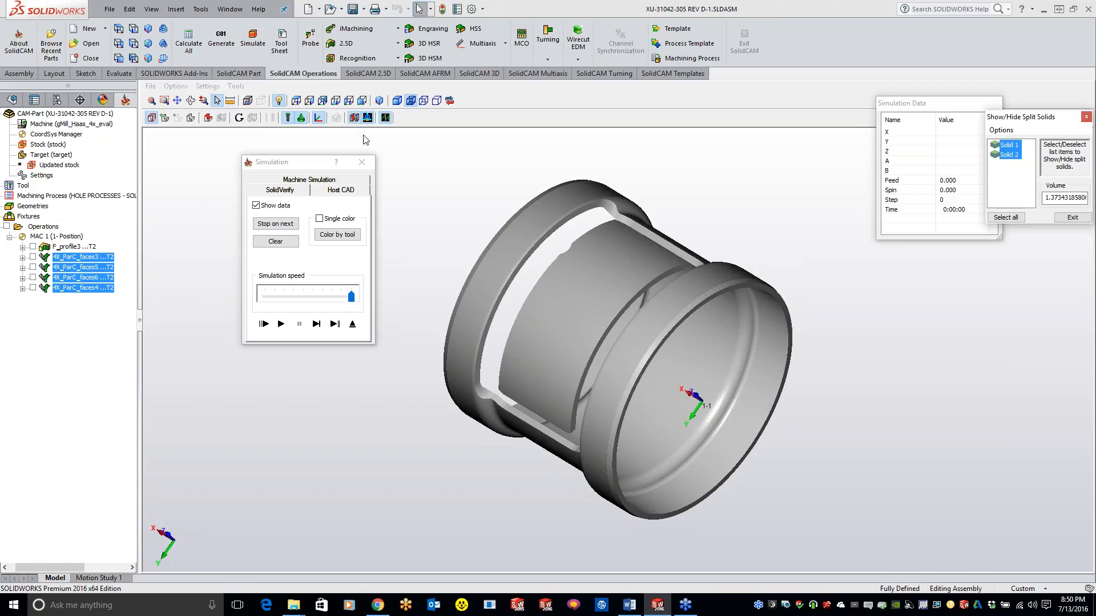
left_click(1007, 156)
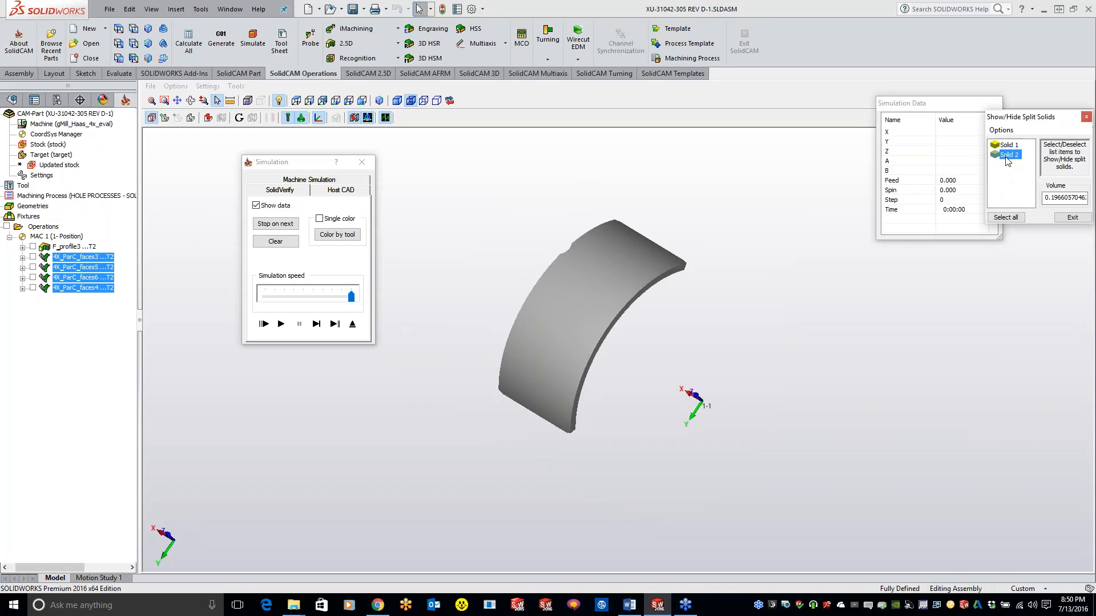
right_click(1007, 160)
left_click(1040, 176)
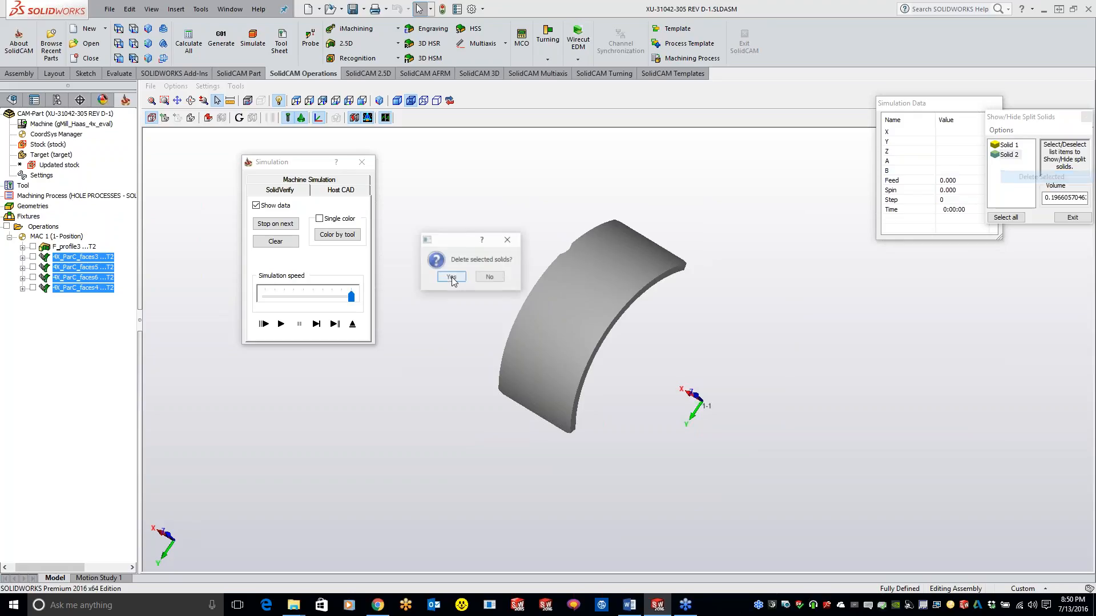
left_click(451, 277)
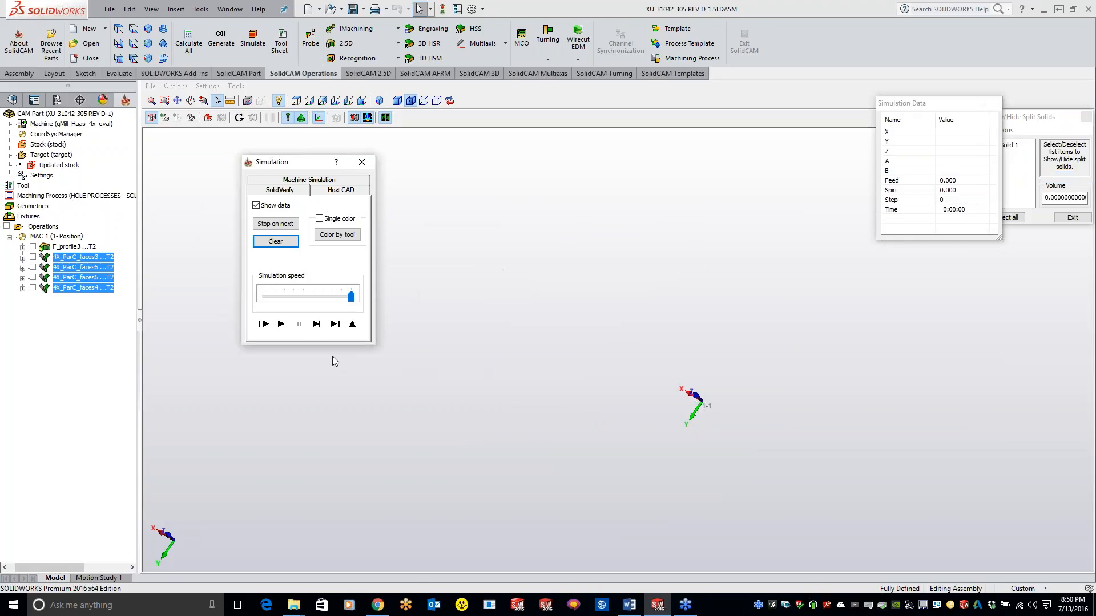
left_click(317, 324)
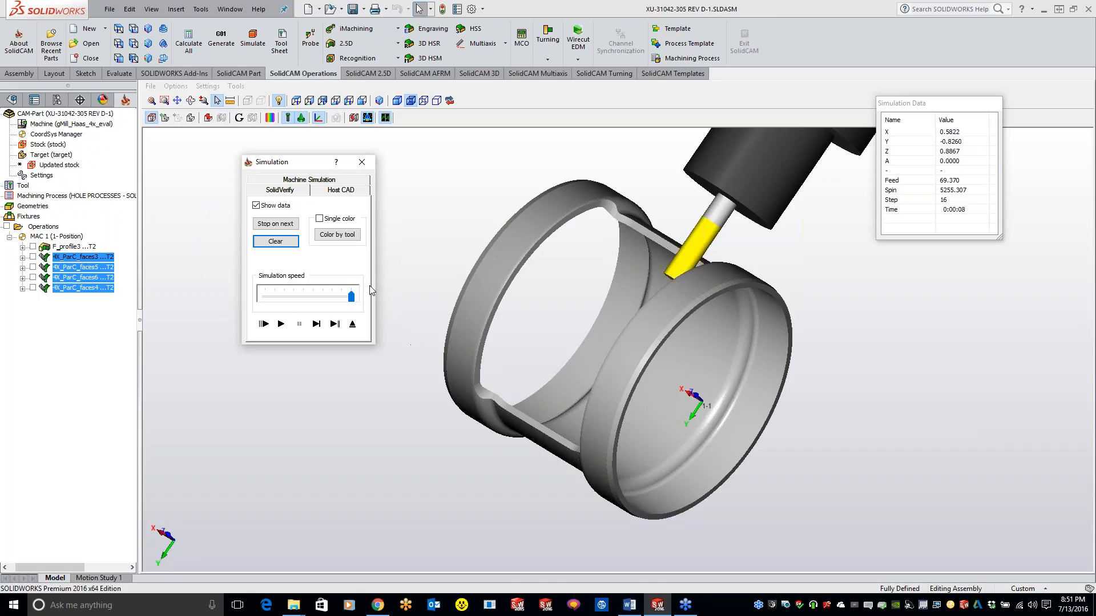
Switch the simulation data display off and back on, enable Single color, and play the simulation through
left_click(257, 205)
left_click(257, 206)
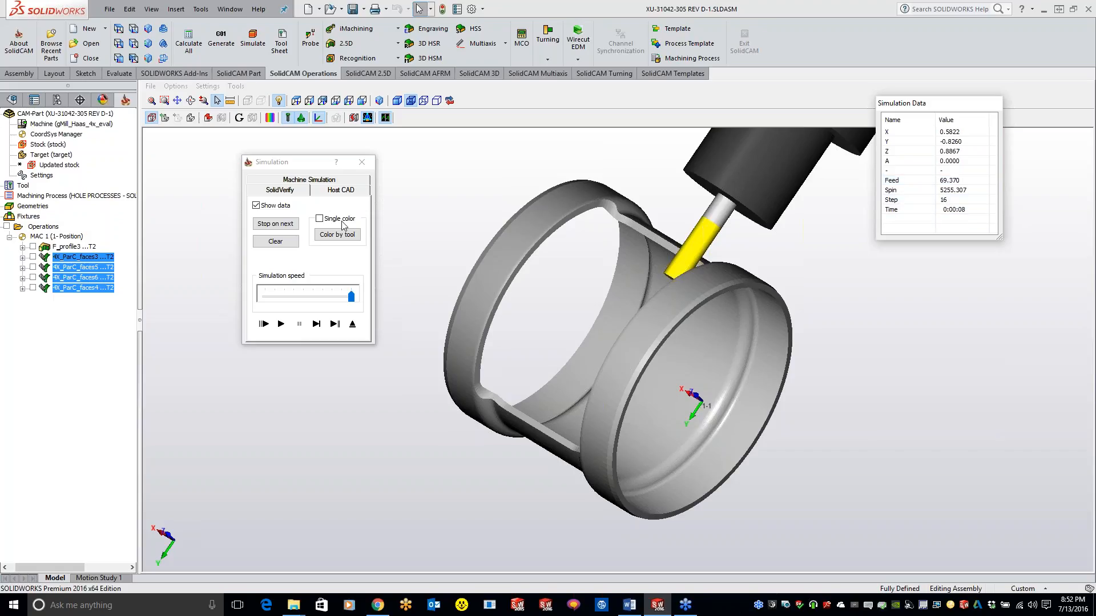
left_click(320, 219)
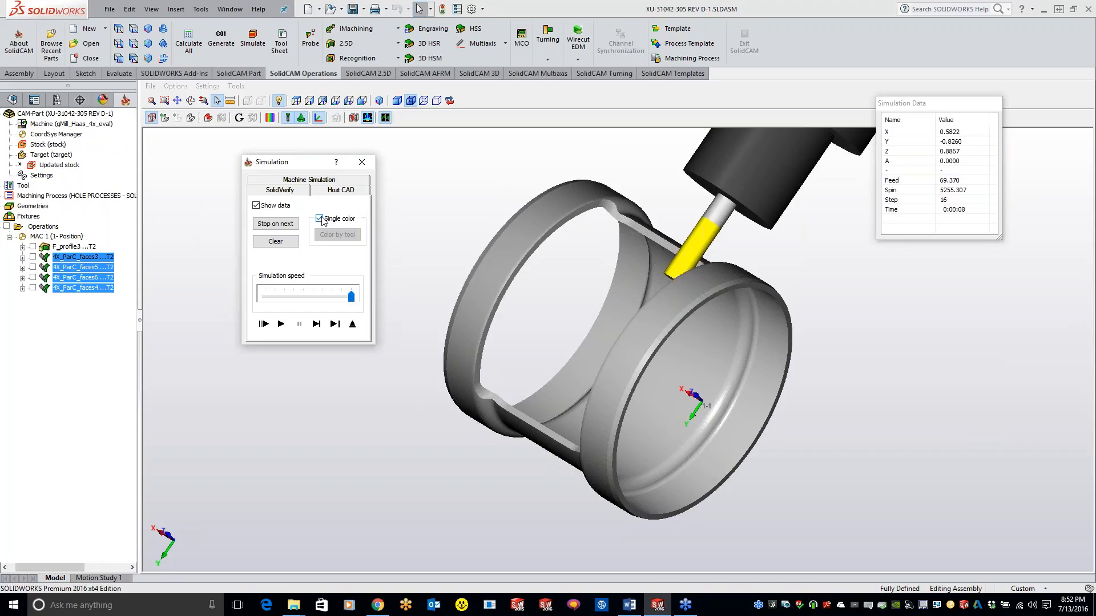
left_click(283, 325)
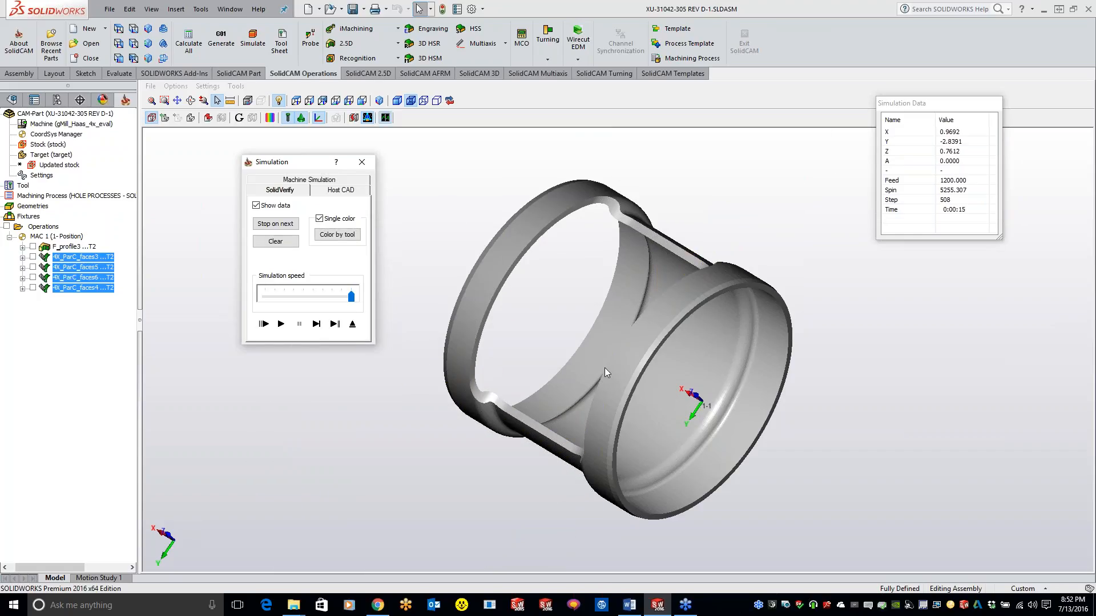
Disable Single color, play the simulation again with tool colors, and exit it
left_click(319, 218)
left_click(281, 323)
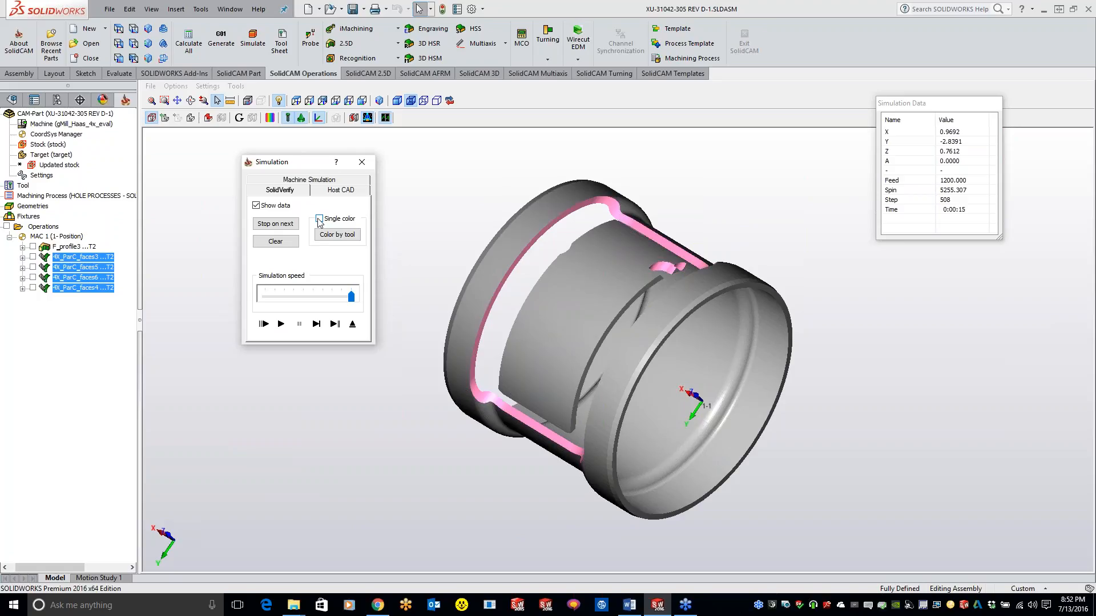
left_click(363, 162)
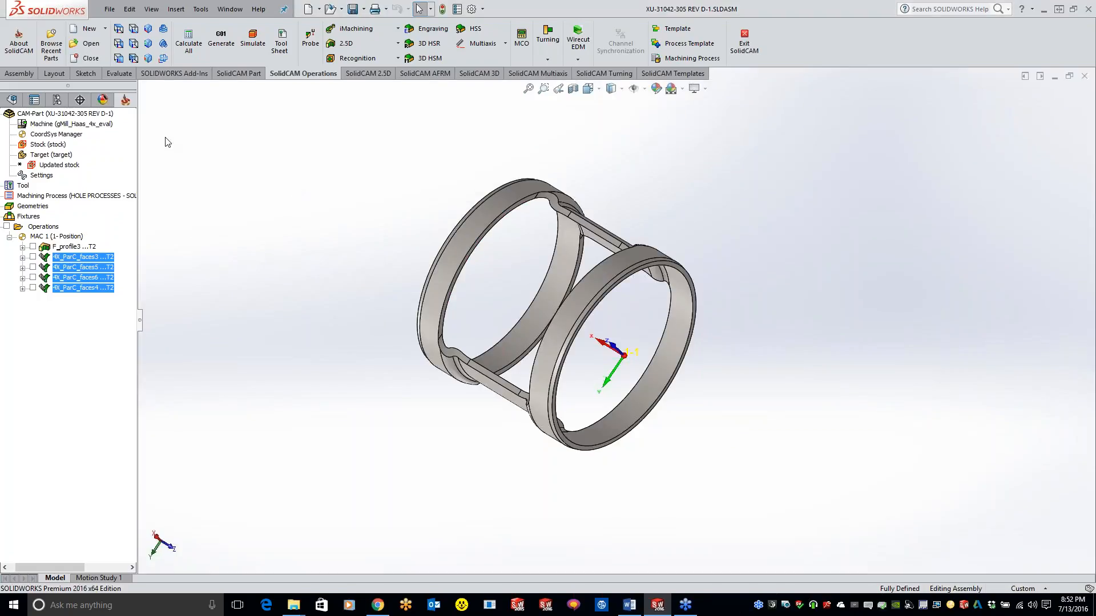
Close the XU-31042-305 REV D-1 CAM-Part
right_click(65, 113)
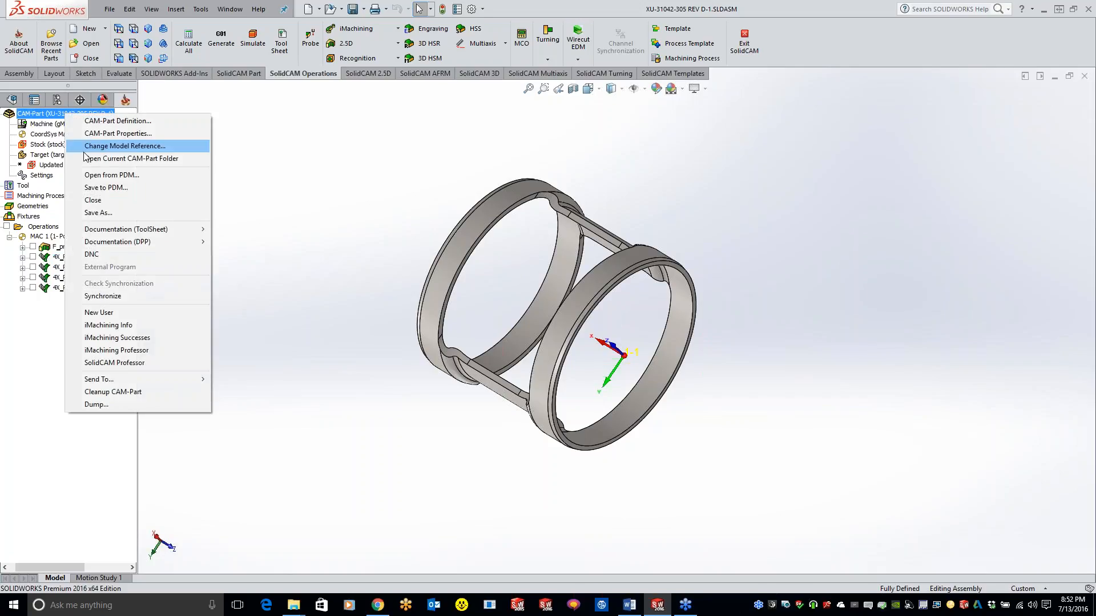
left_click(99, 209)
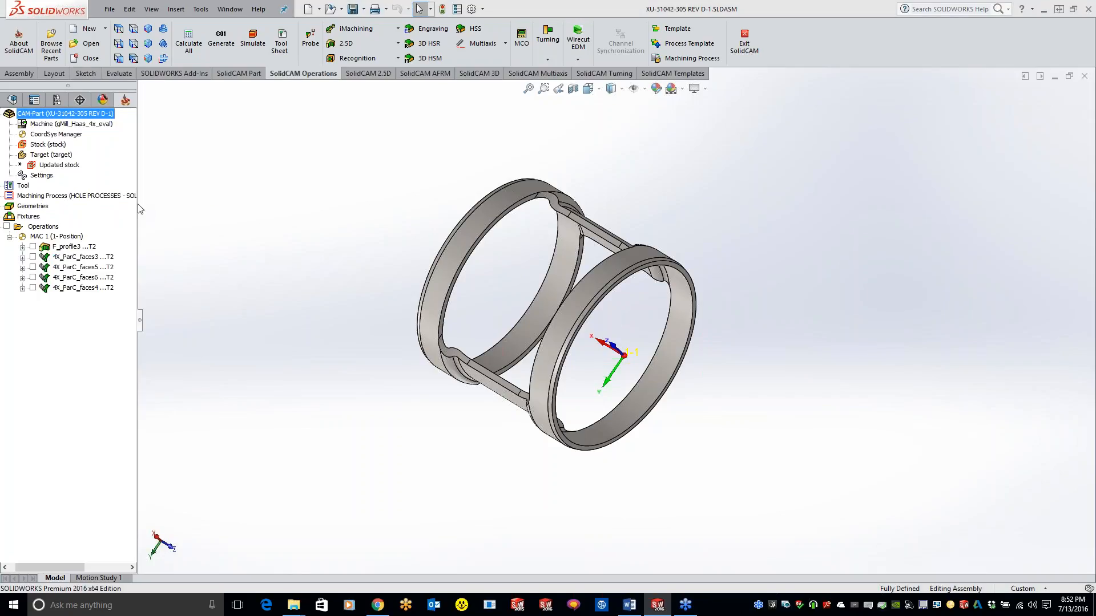
right_click(104, 113)
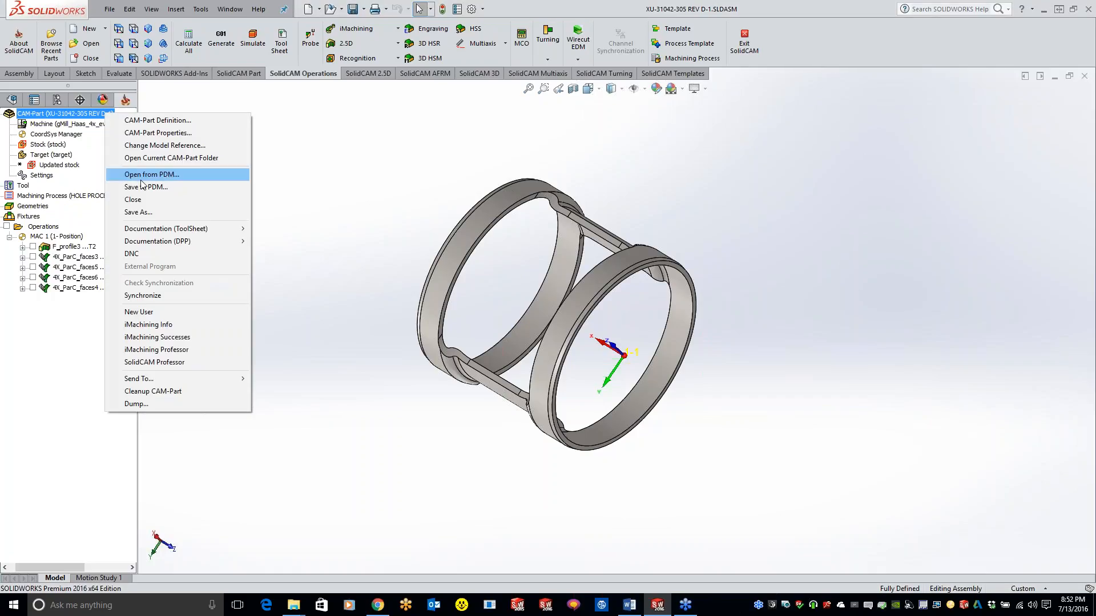
left_click(139, 199)
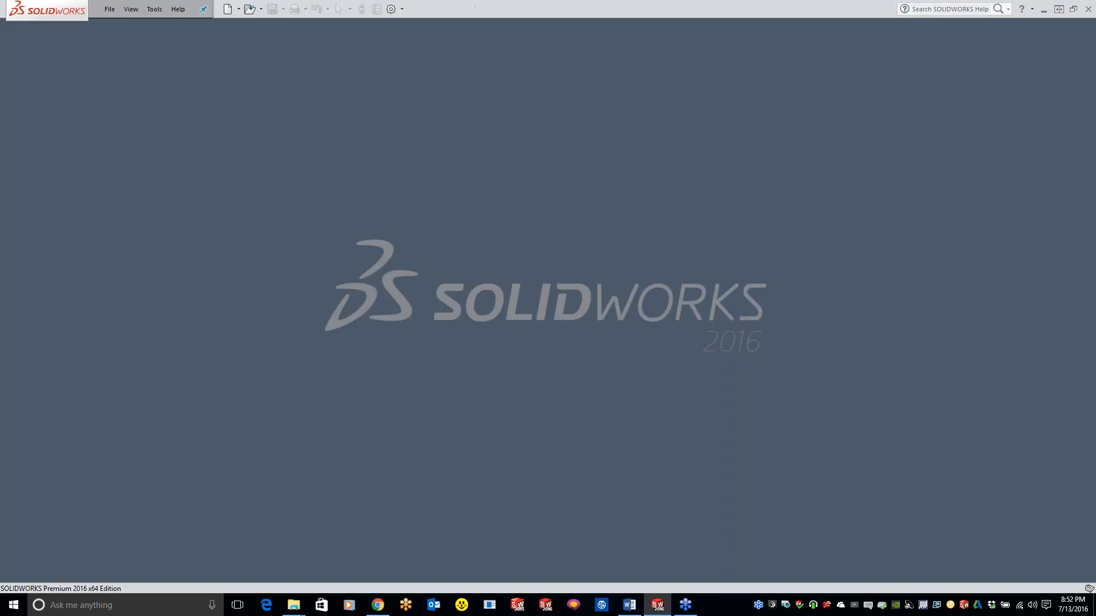
Open the recent CAM-Part 5Axis Kinematics Test
left_click(159, 11)
mouse_move(172, 54)
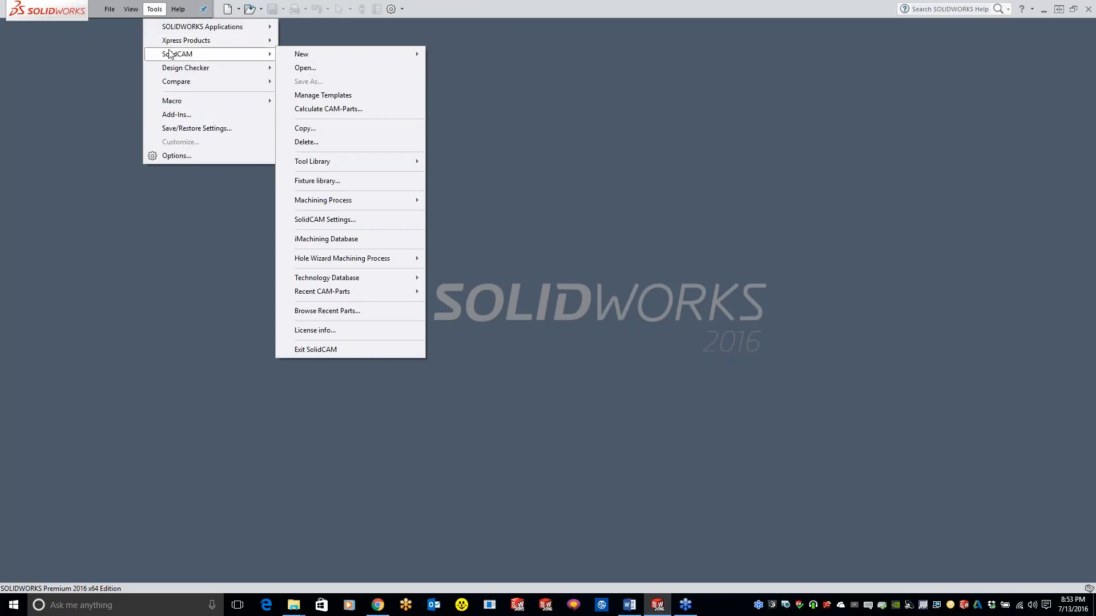
mouse_move(350, 264)
mouse_move(379, 291)
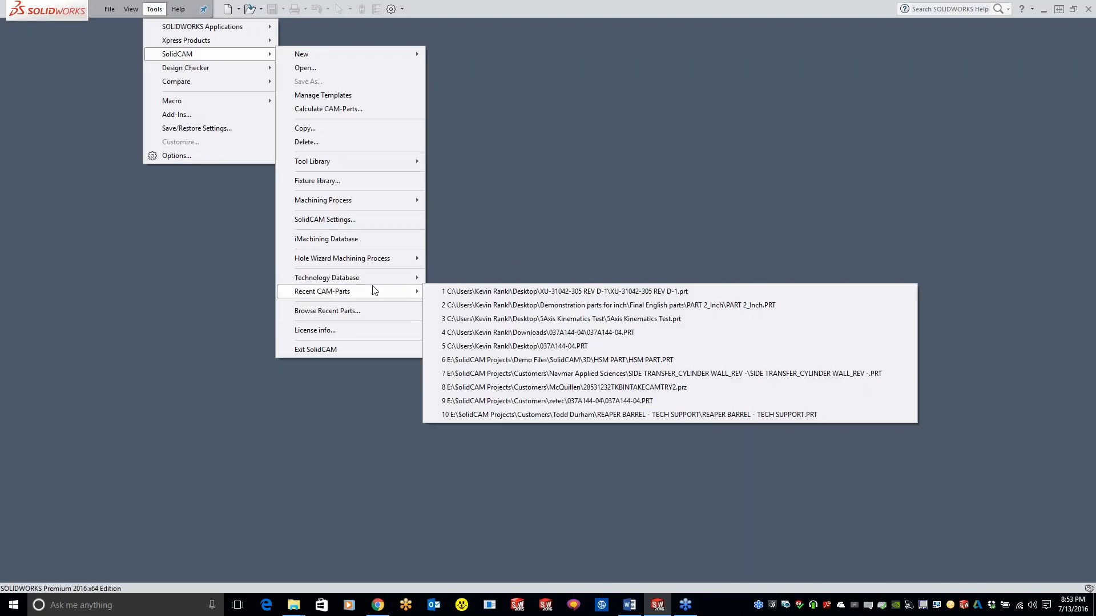
left_click(486, 318)
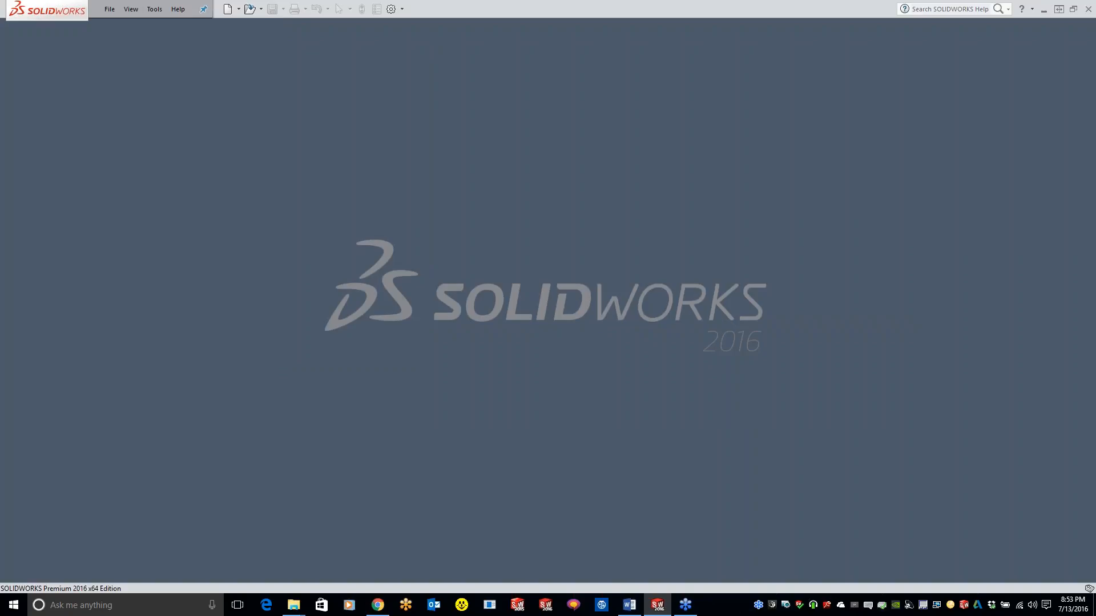
left_click(692, 277)
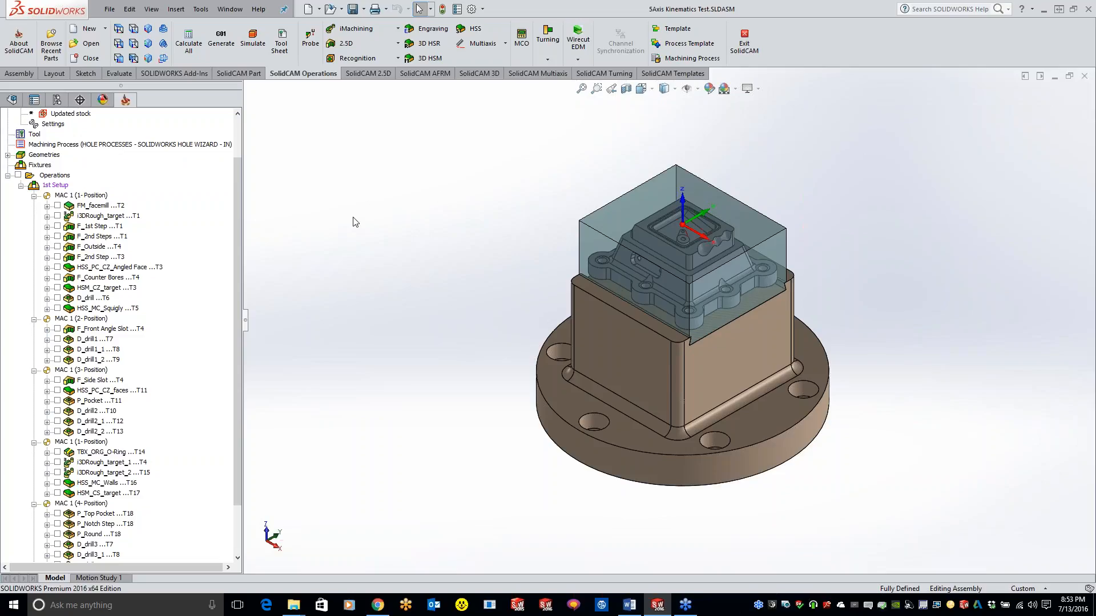
Simulate all operations of the 5Axis Kinematics Test part in Machine Simulation mode
right_click(66, 175)
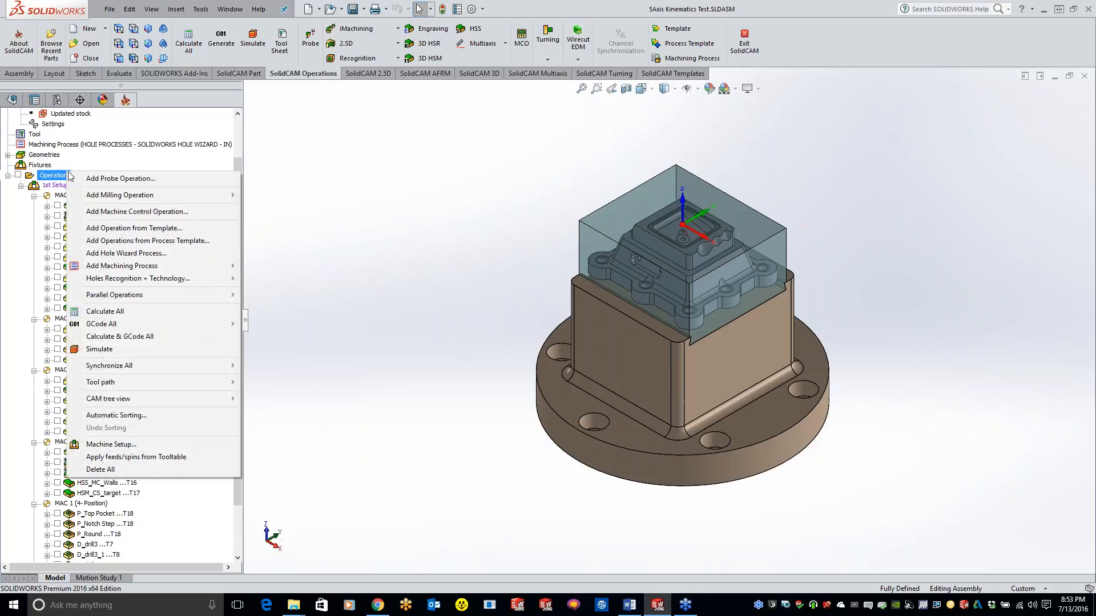
left_click(99, 349)
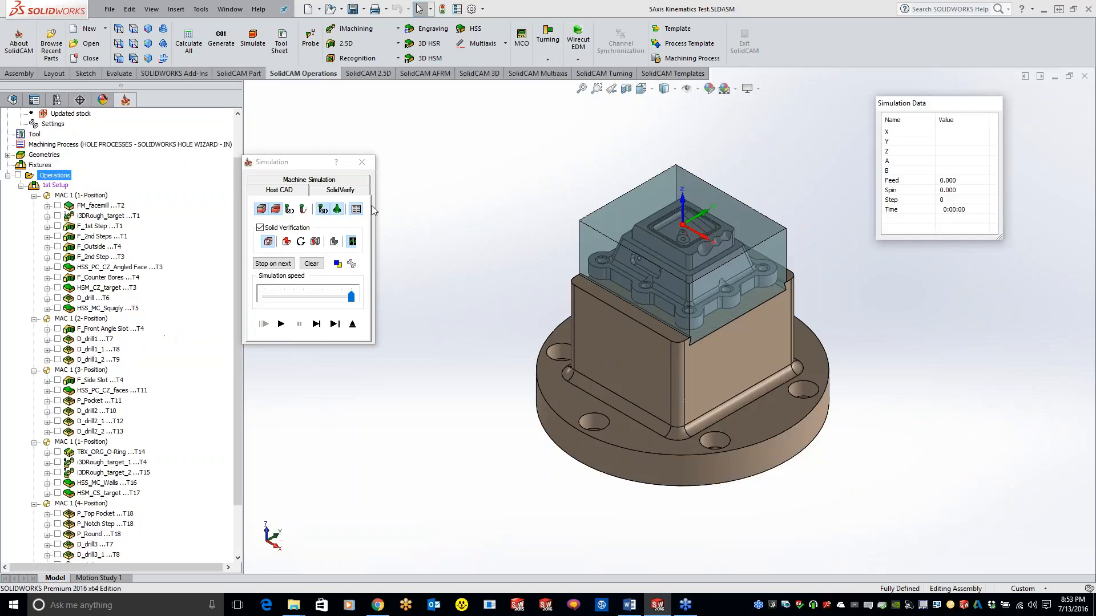
left_click(319, 188)
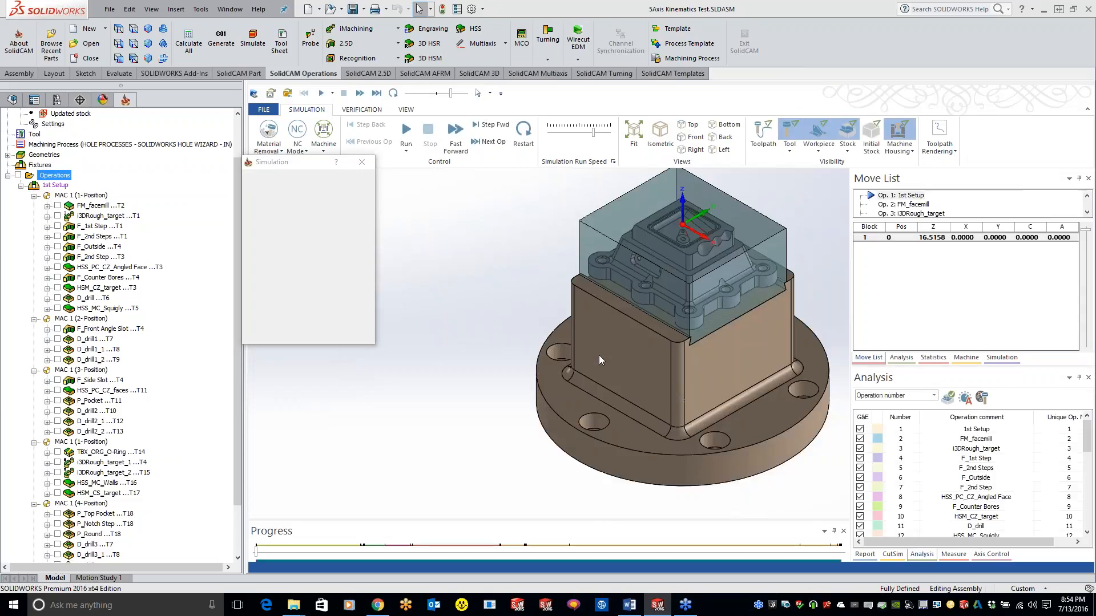
Run the machine simulation into the i3DRough_target operation and pause it with the machine in view
left_click(412, 139)
left_click(409, 137)
middle_click_drag(640, 327, 703, 364)
scroll(618, 299, "up", 3)
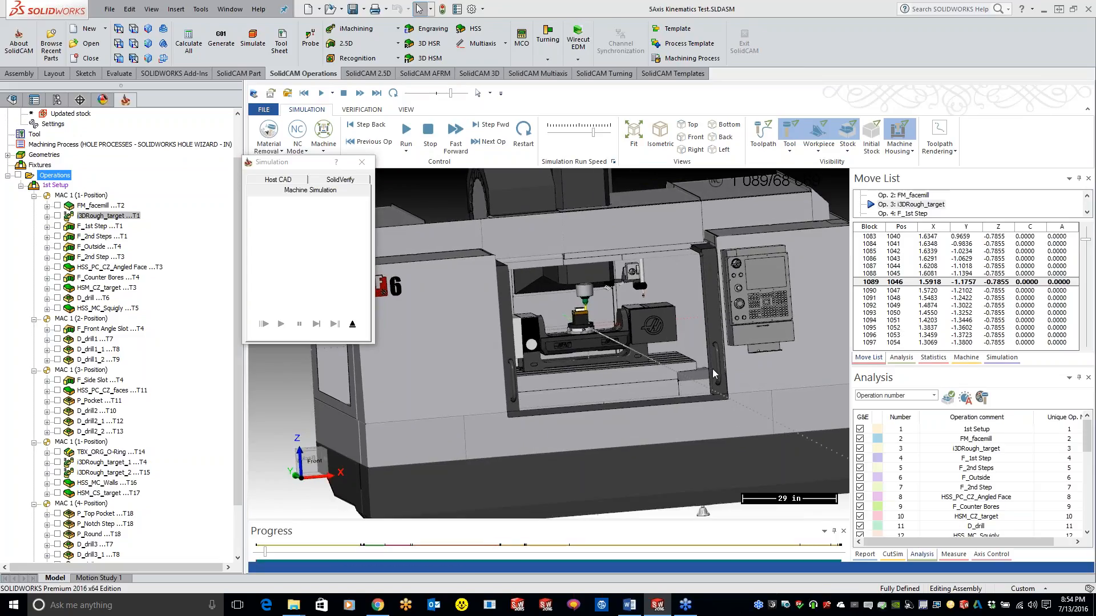
Examine the part, cutting tool, trunnion table and surrounding machine at close and wide range
middle_click_drag(638, 330, 632, 329)
scroll(632, 329, "up", 2)
scroll(631, 327, "up", 5)
scroll(631, 329, "up", 6)
scroll(632, 329, "up", 2)
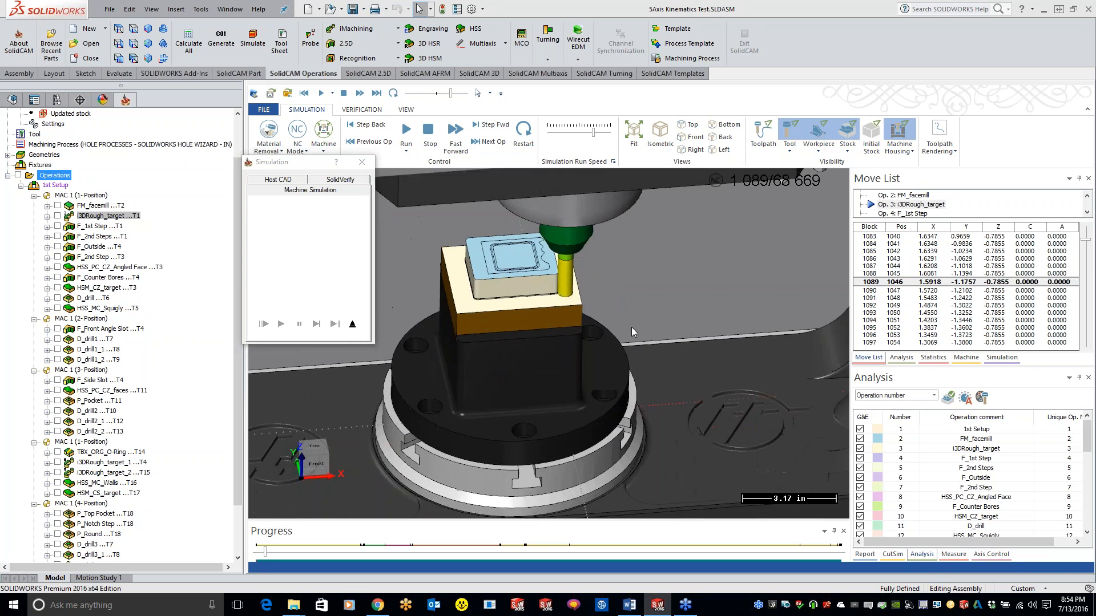
scroll(631, 326, "down", 6)
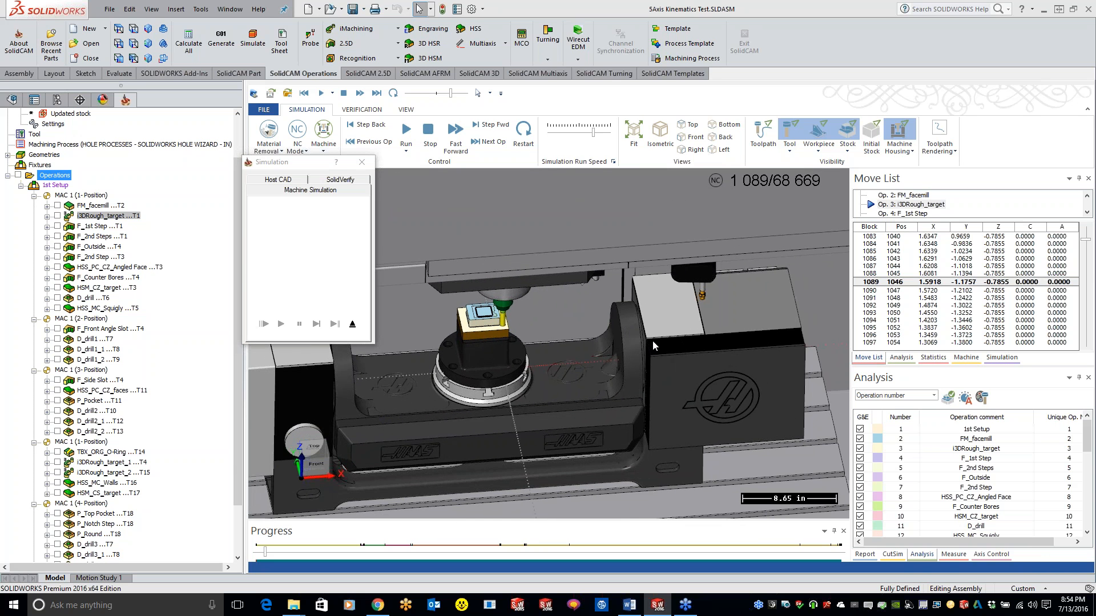
mouse_move(557, 361)
middle_mouse_down()
mouse_move(703, 397)
mouse_move(621, 351)
mouse_move(601, 419)
middle_mouse_up()
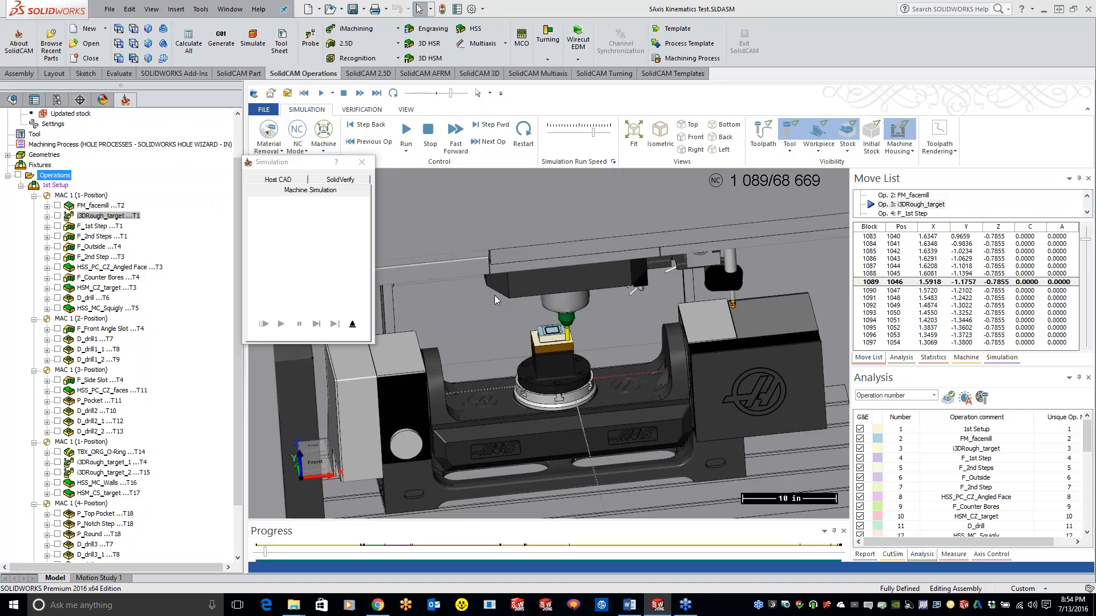
scroll(494, 295, "down", 5)
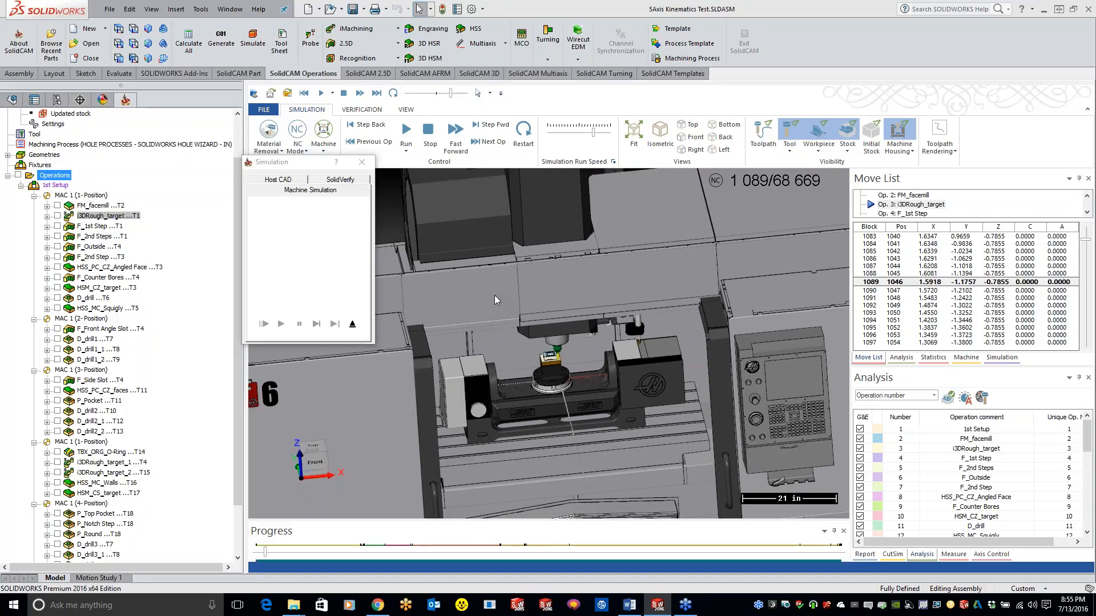
scroll(494, 295, "down", 2)
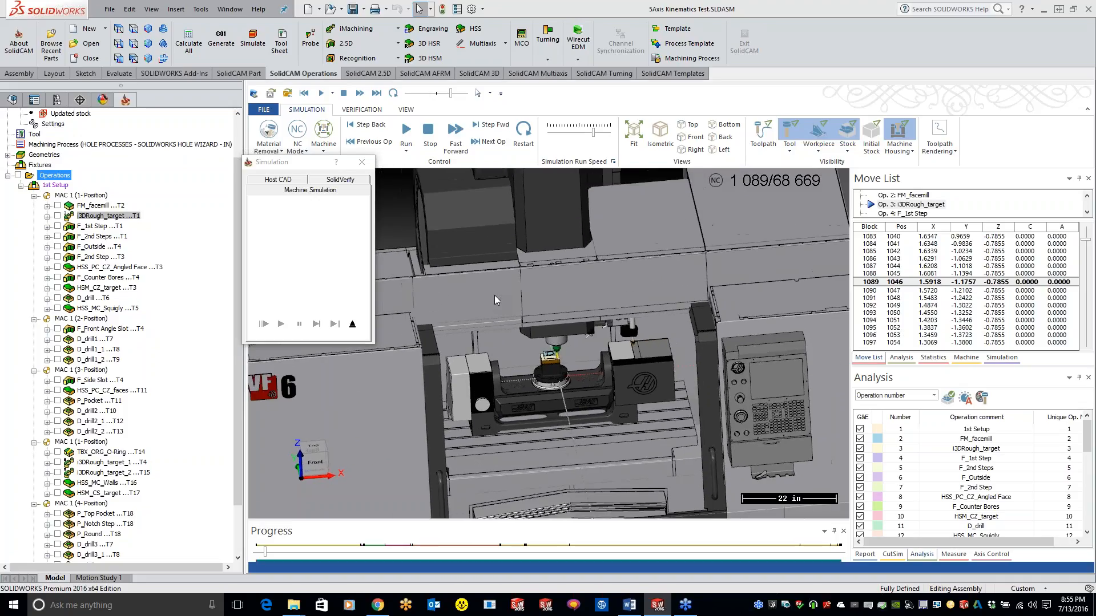
scroll(494, 295, "down", 4)
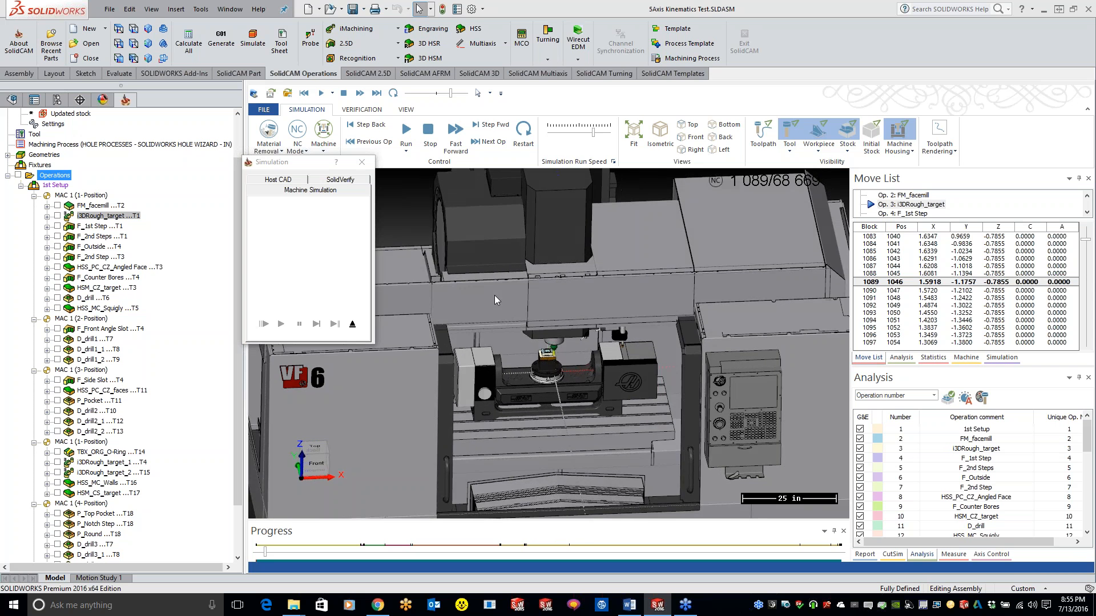
scroll(494, 295, "up", 6)
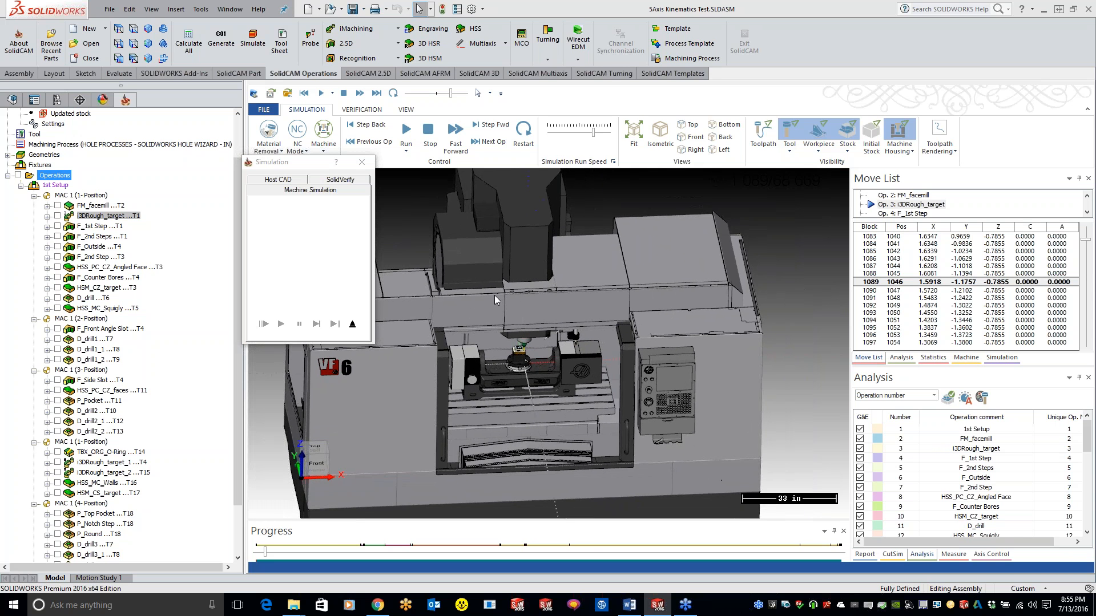
scroll(542, 332, "up", 2)
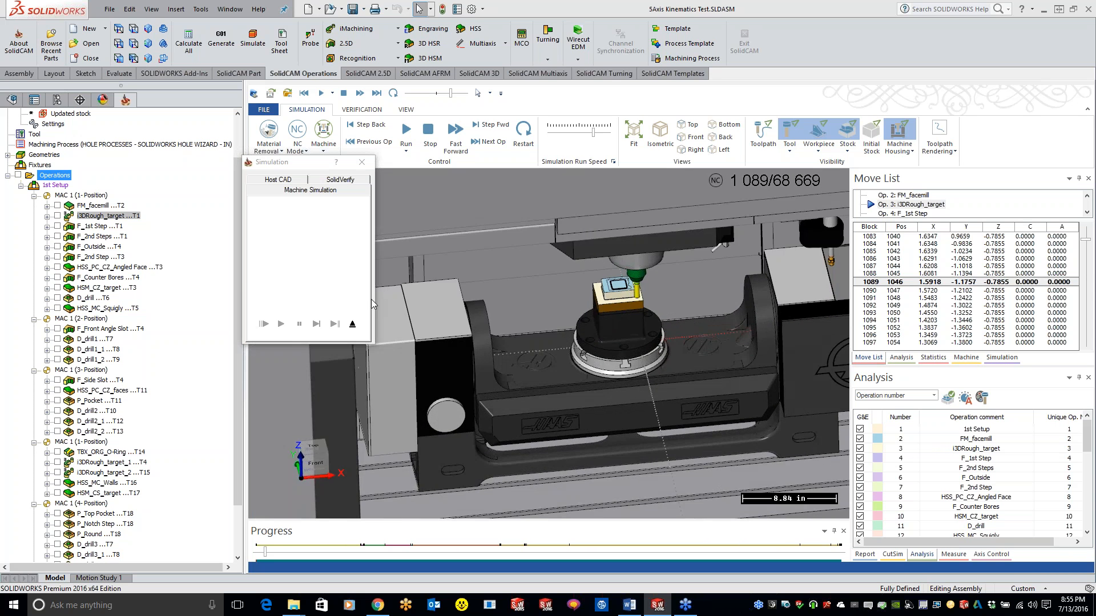
Lower the simulation run speed, resume the simulation, and raise the speed slightly during the i3DRough_target operation
left_click_drag(450, 93, 441, 93)
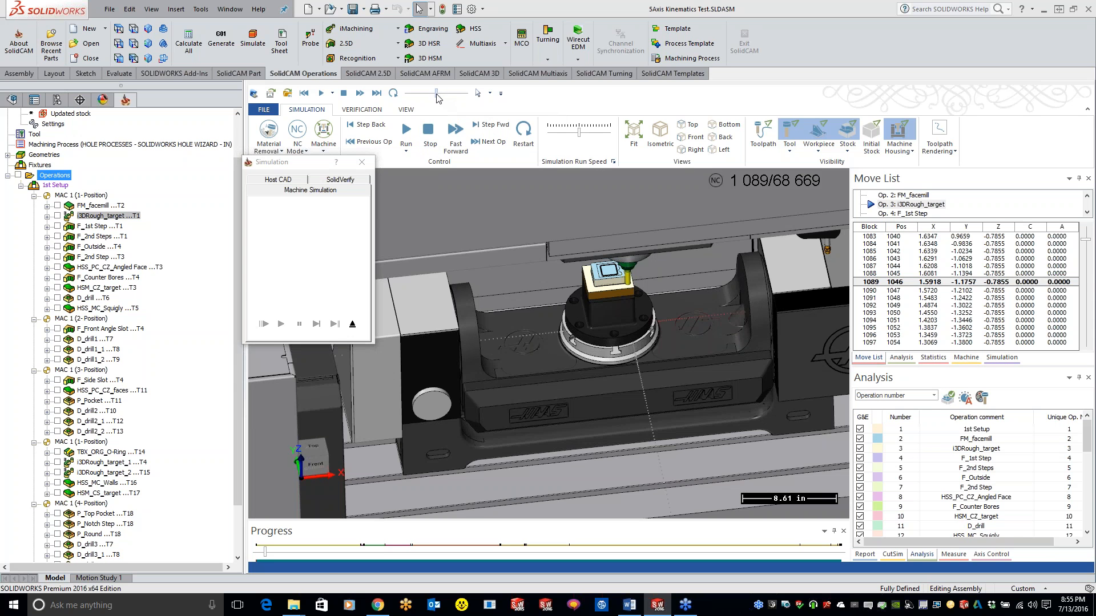
left_click(406, 131)
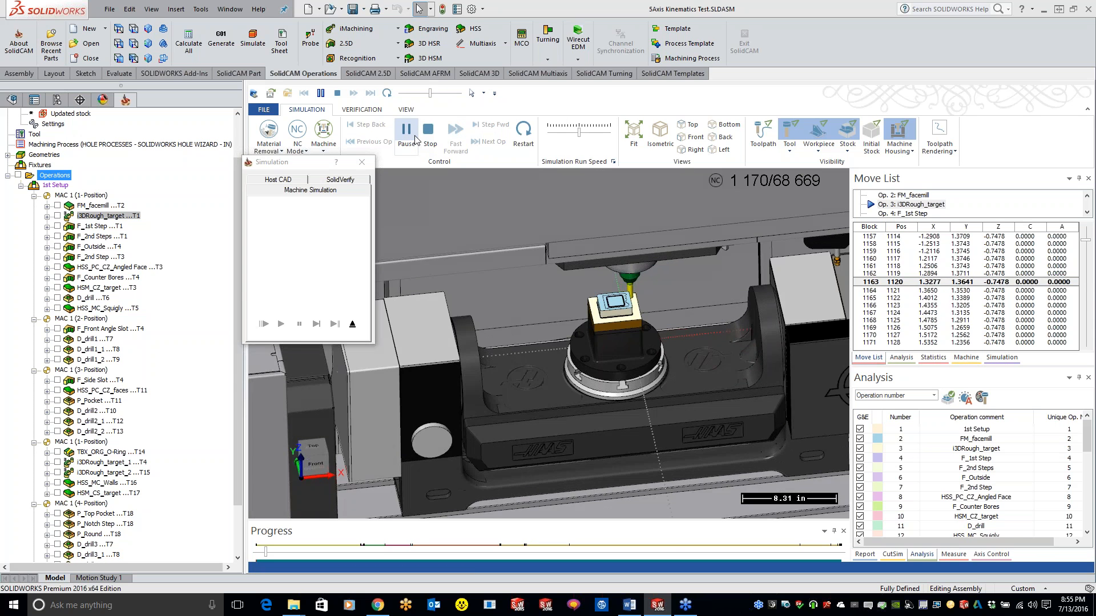
scroll(415, 140, "up", 8)
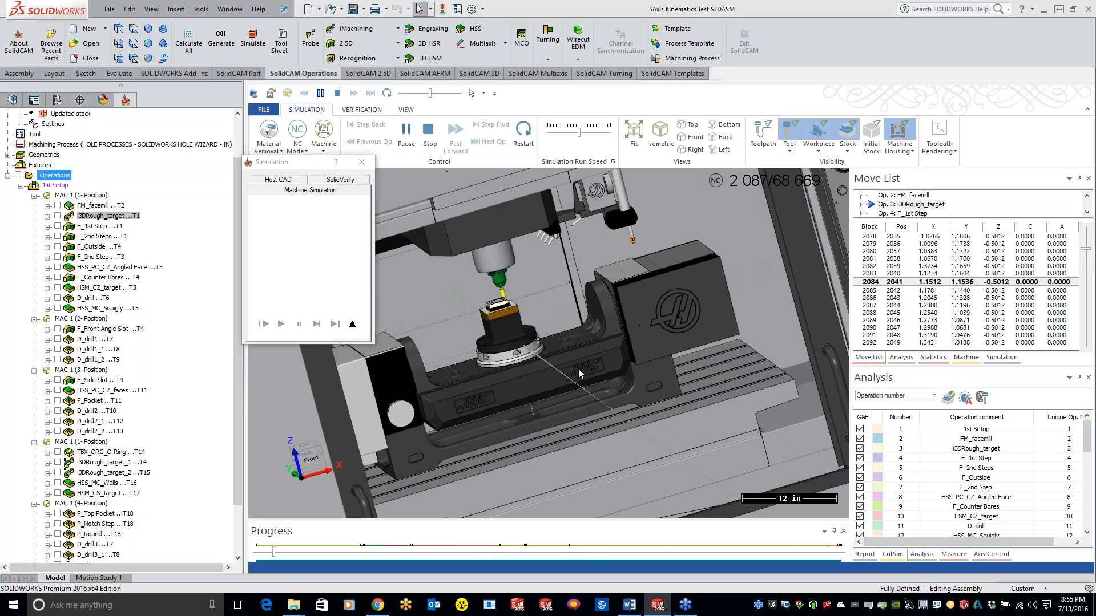
left_click_drag(429, 93, 439, 93)
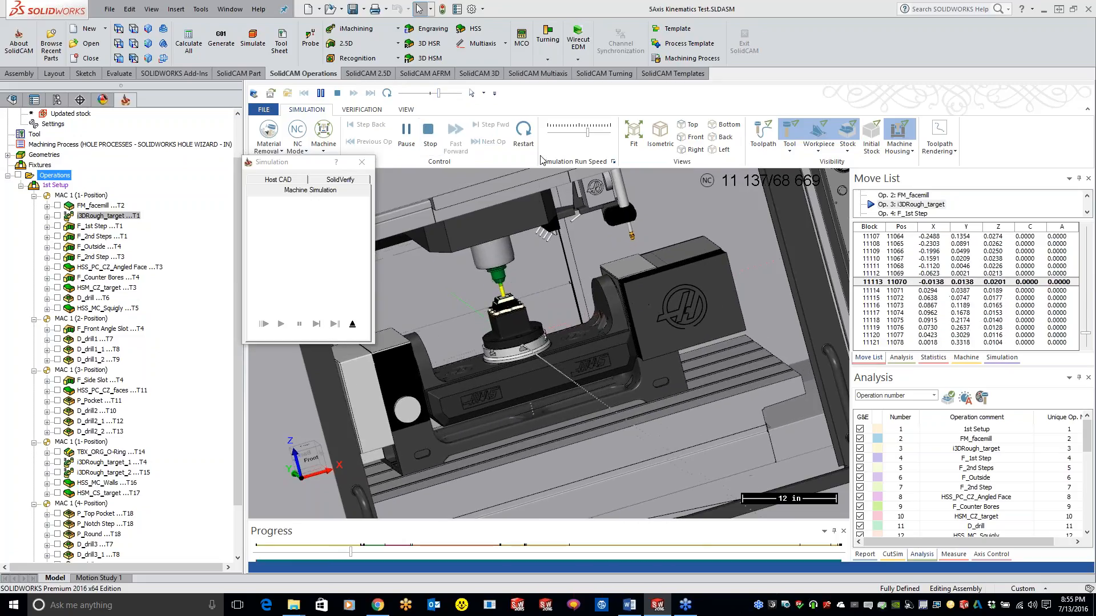
Stop the simulation, restart it from the first operation, and pause it in i3DRough_target to inspect the part and tool closely
left_click(431, 137)
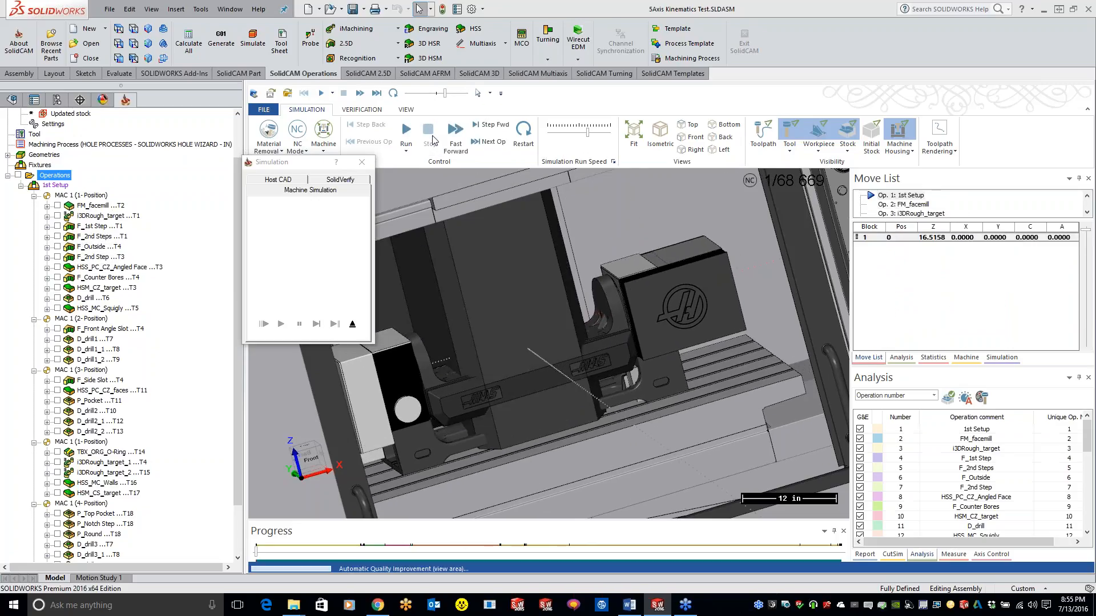
left_click(408, 136)
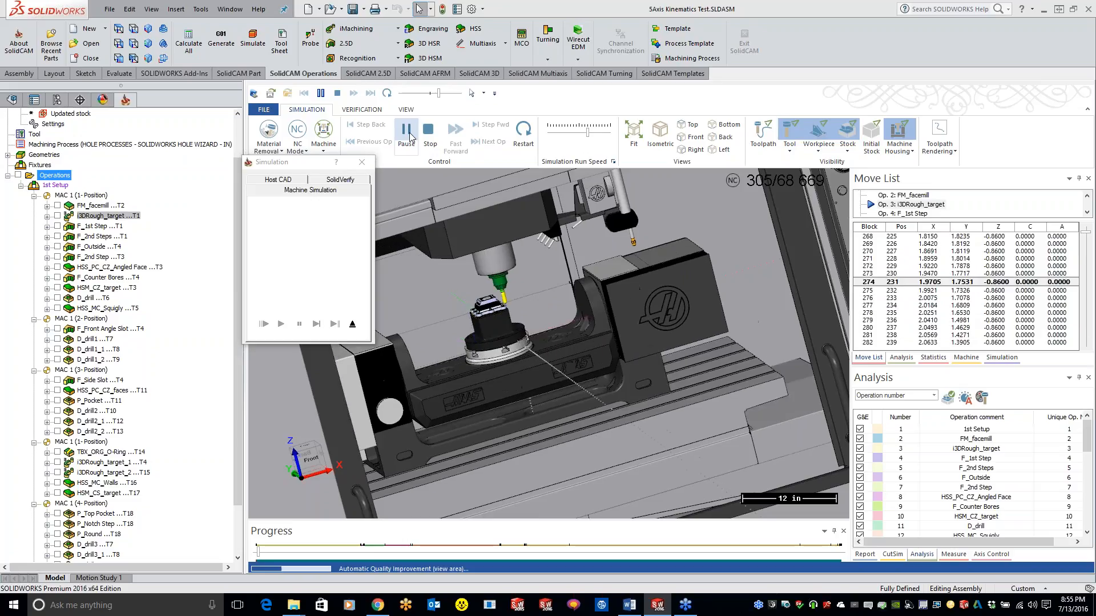
left_click(409, 136)
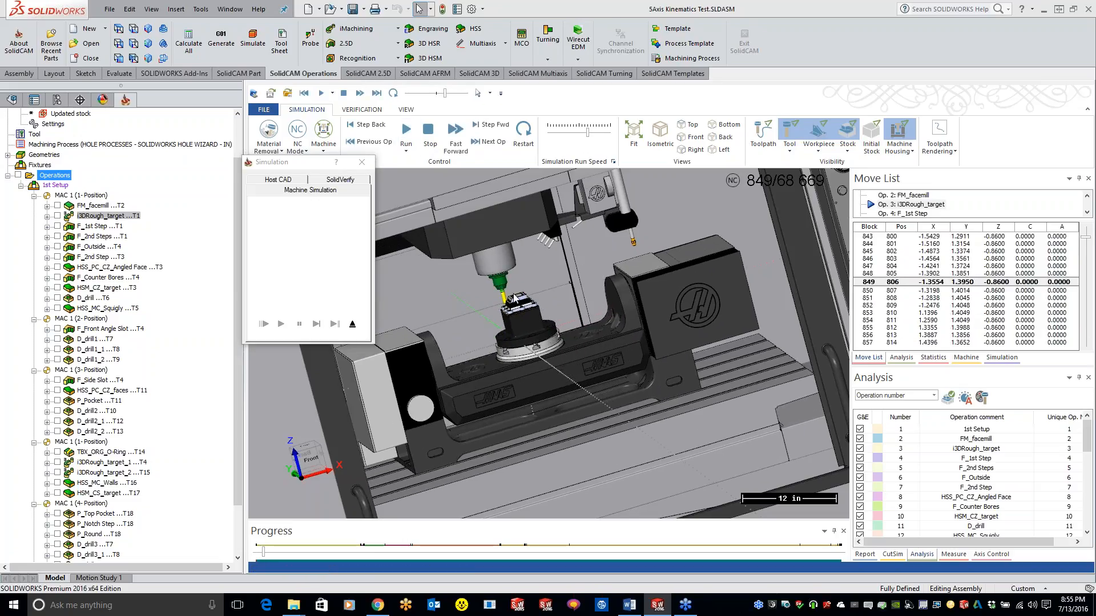
scroll(541, 336, "up", 5)
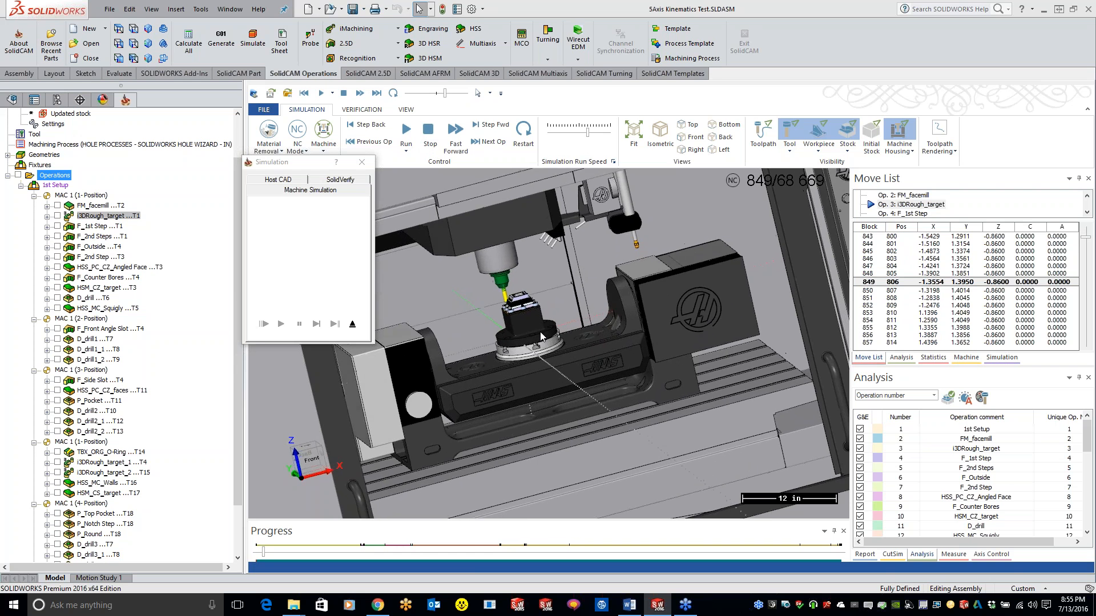
scroll(529, 322, "up", 5)
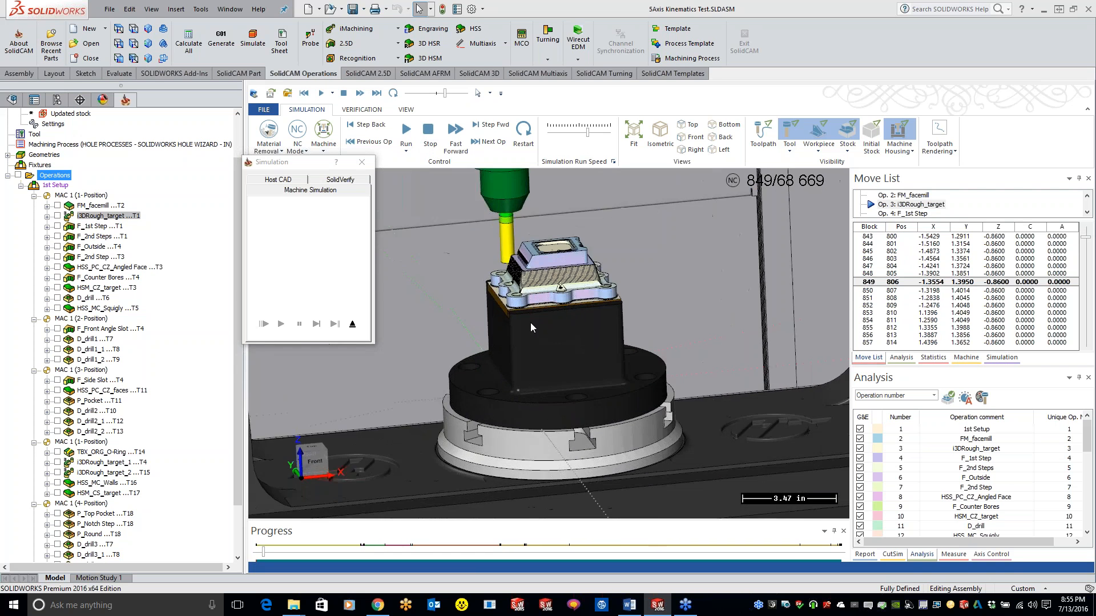
scroll(529, 323, "down", 3)
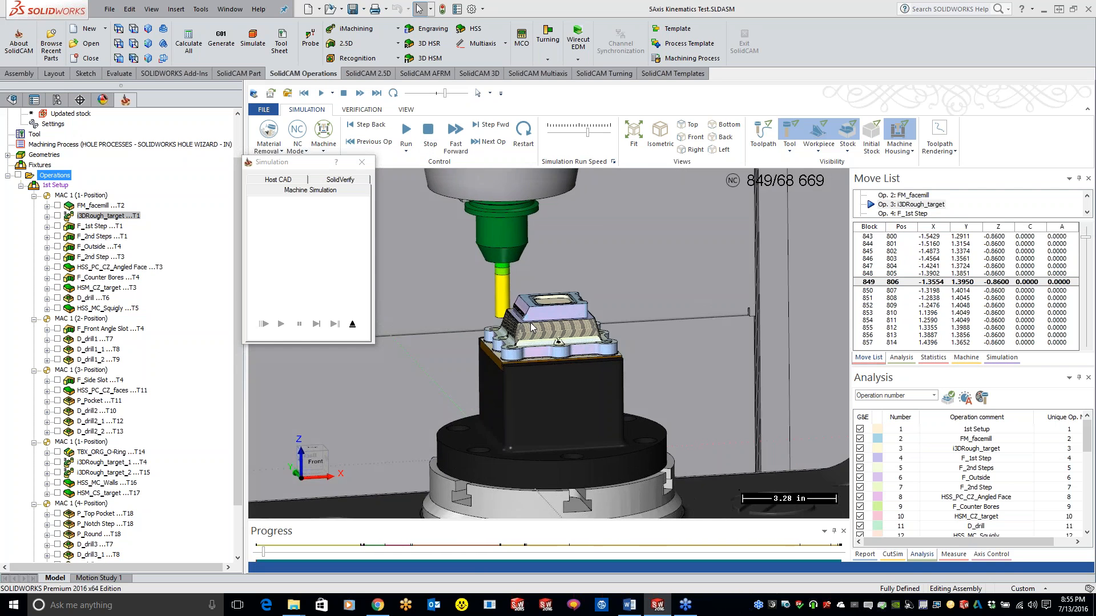
scroll(530, 324, "up", 2)
scroll(530, 326, "down", 3)
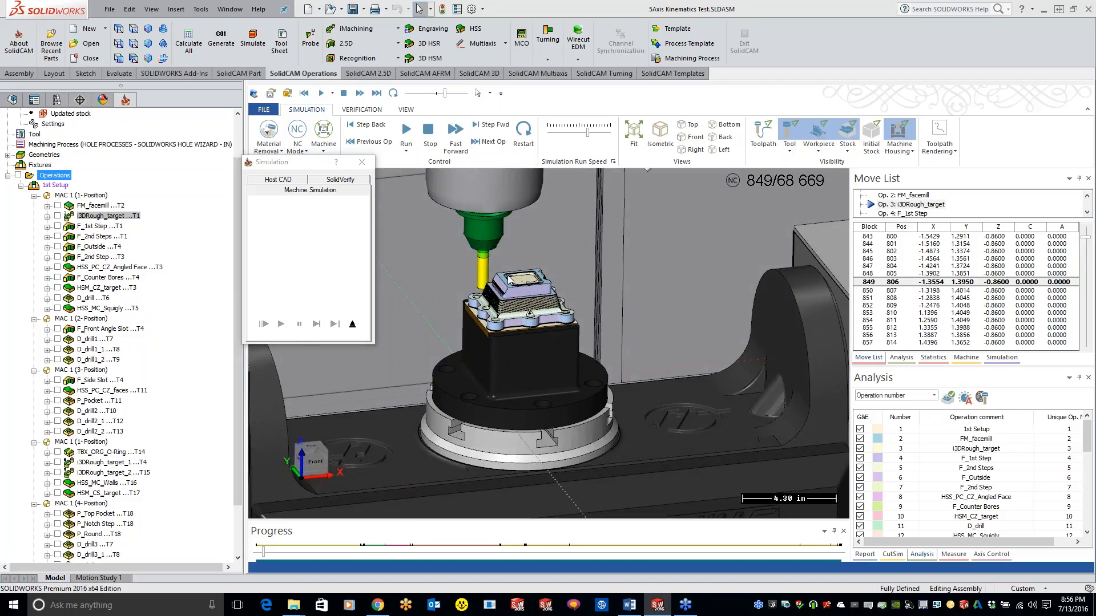
Resume the simulation and watch the machining with the whole trunnion table in view
left_click(408, 133)
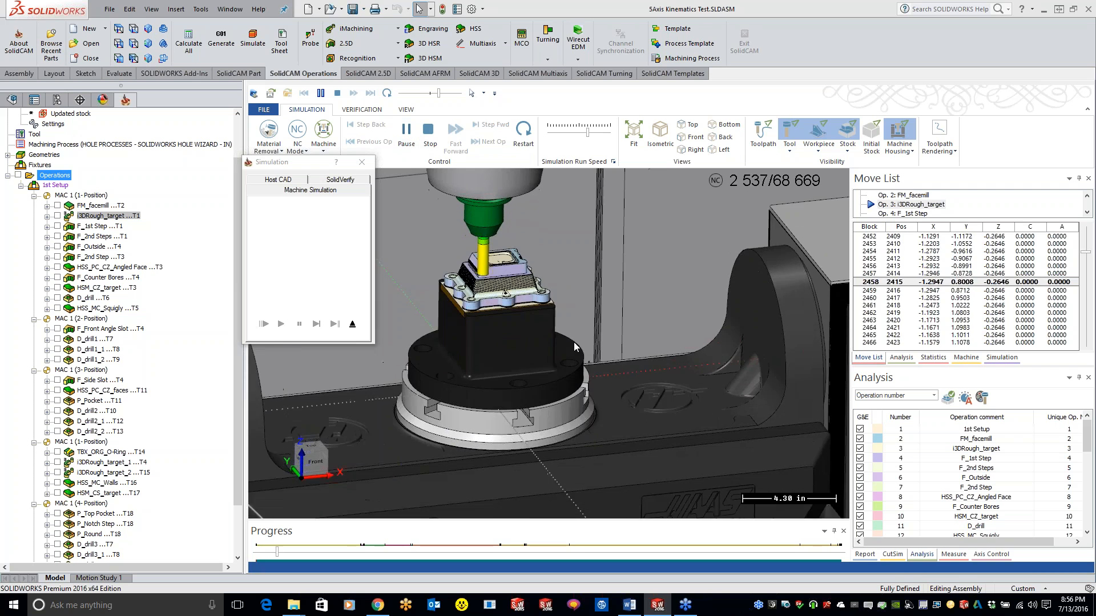
scroll(548, 297, "down", 2)
scroll(548, 297, "down", 8)
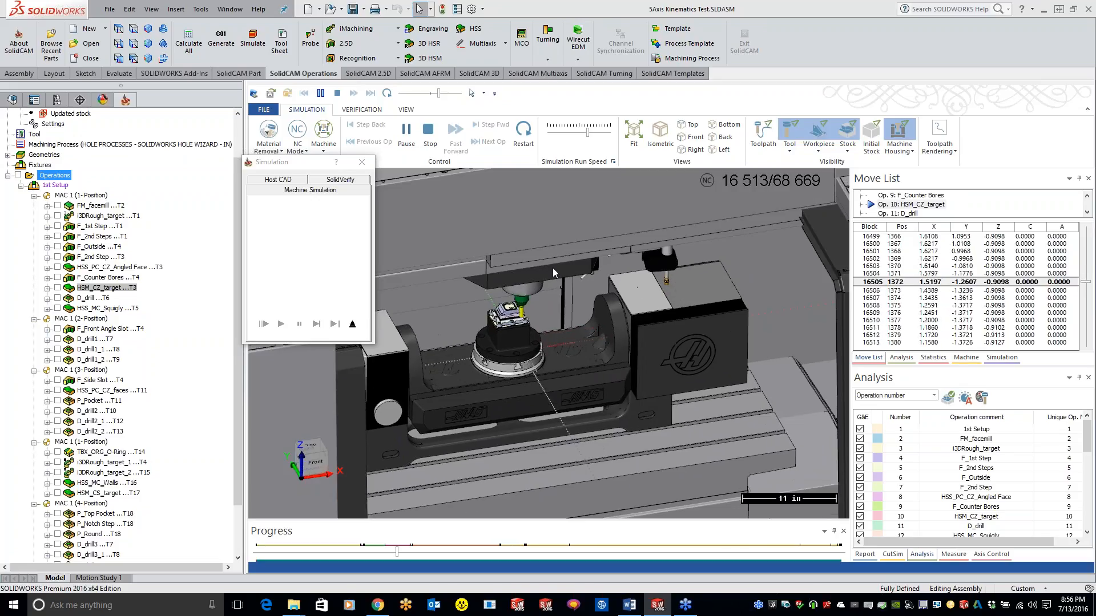
Vary the simulation run speed through the remaining operations, slowing it well down for the last drilling and 5X_ParC_faces3 operations
left_click(452, 95)
left_click(453, 94)
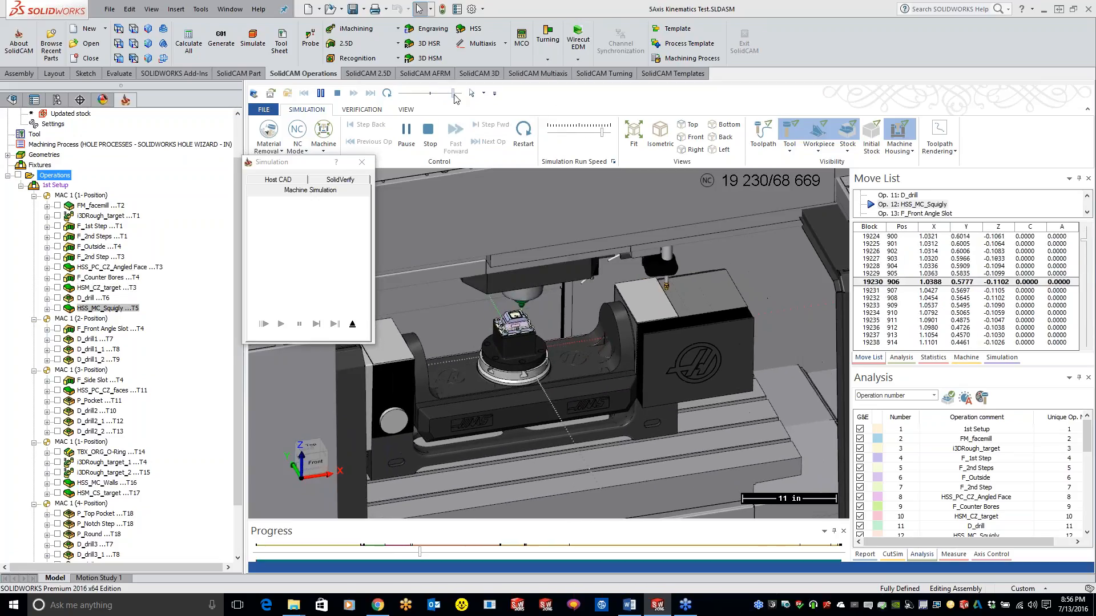
left_click_drag(453, 94, 431, 94)
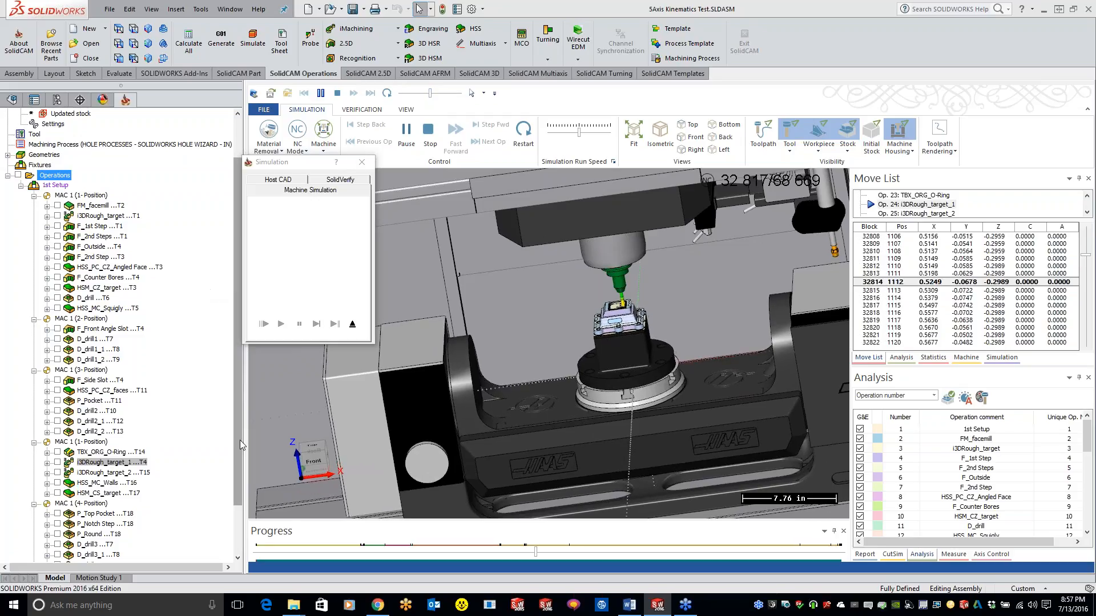
scroll(221, 507, "down", 2)
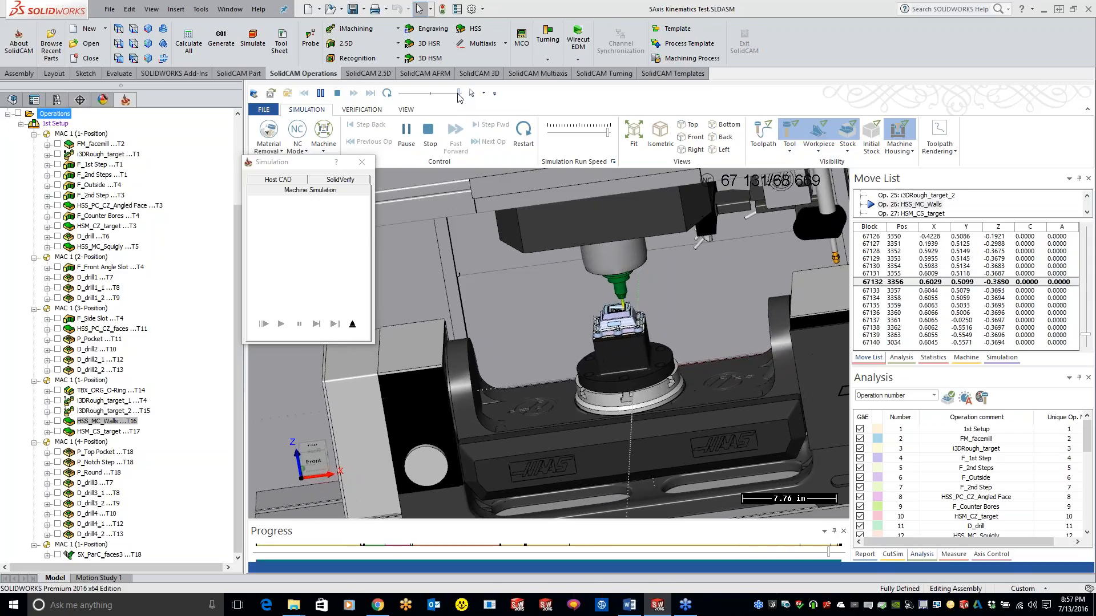
left_click_drag(460, 96, 419, 98)
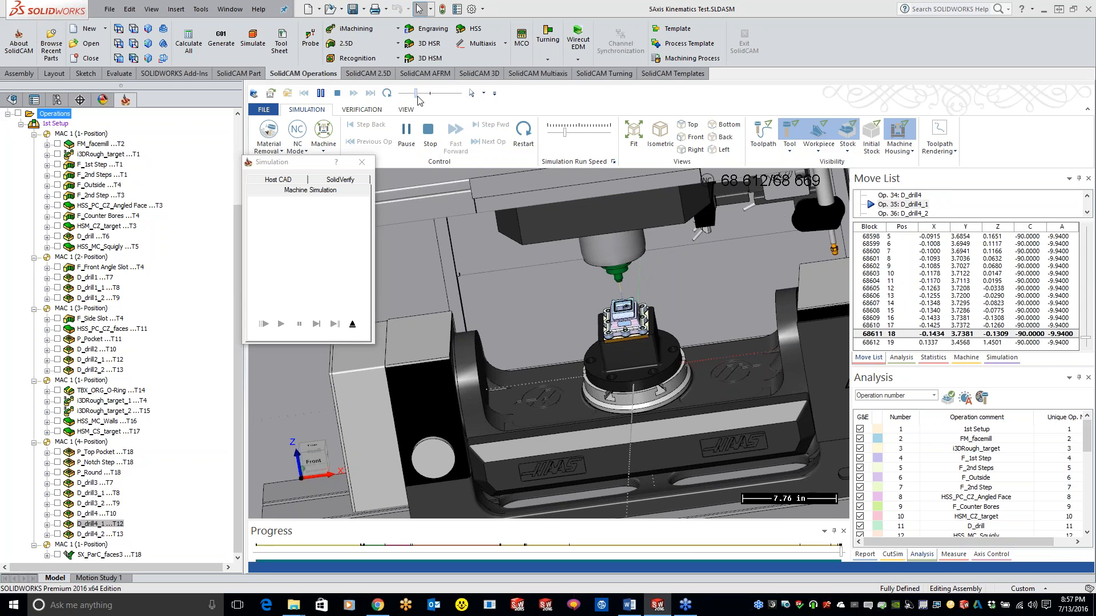
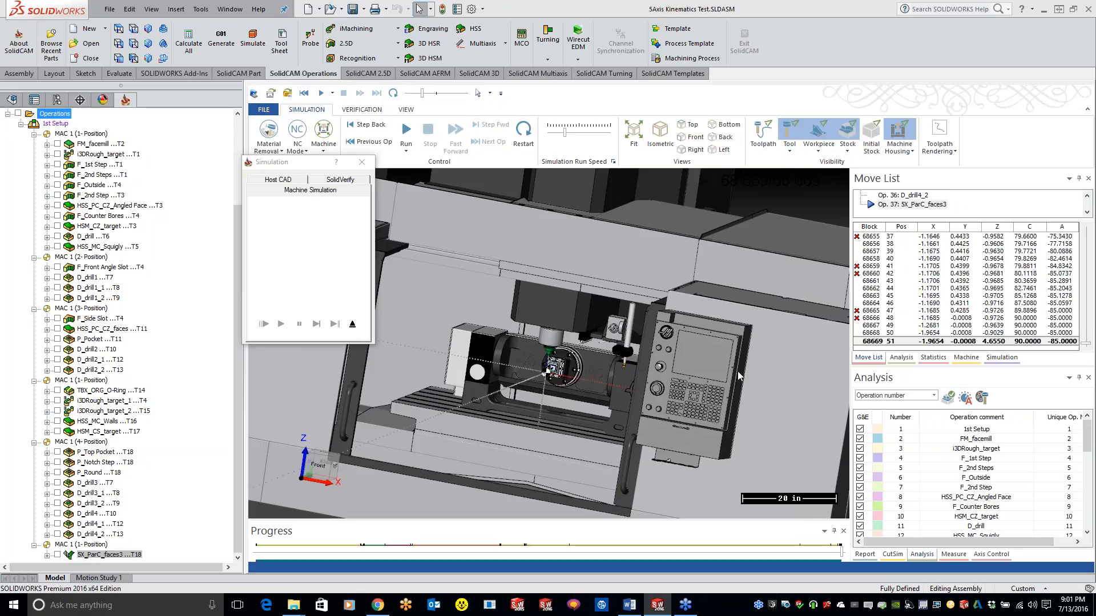
Toggle the machine housing between hidden and shown, check its visibility options, and leave the housing hidden
left_click(898, 133)
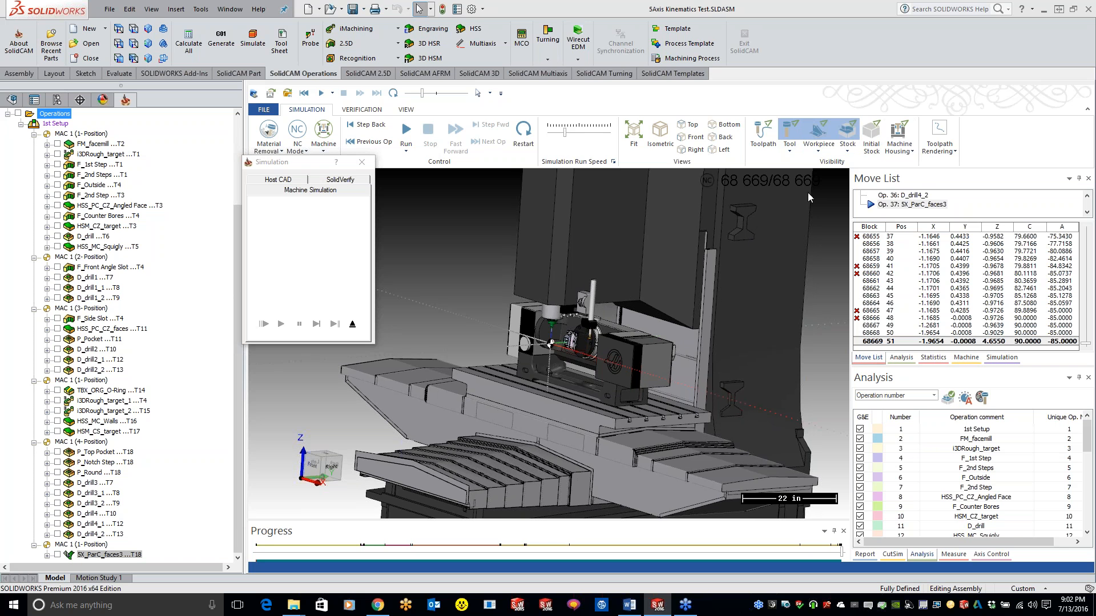
middle_click_drag(563, 290, 562, 373)
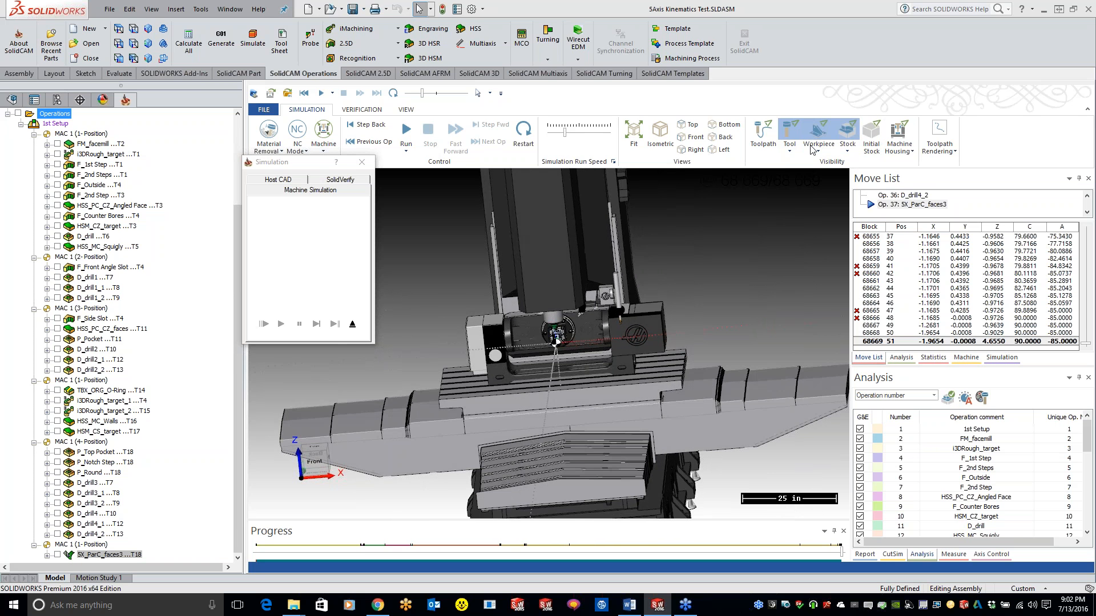
left_click(899, 131)
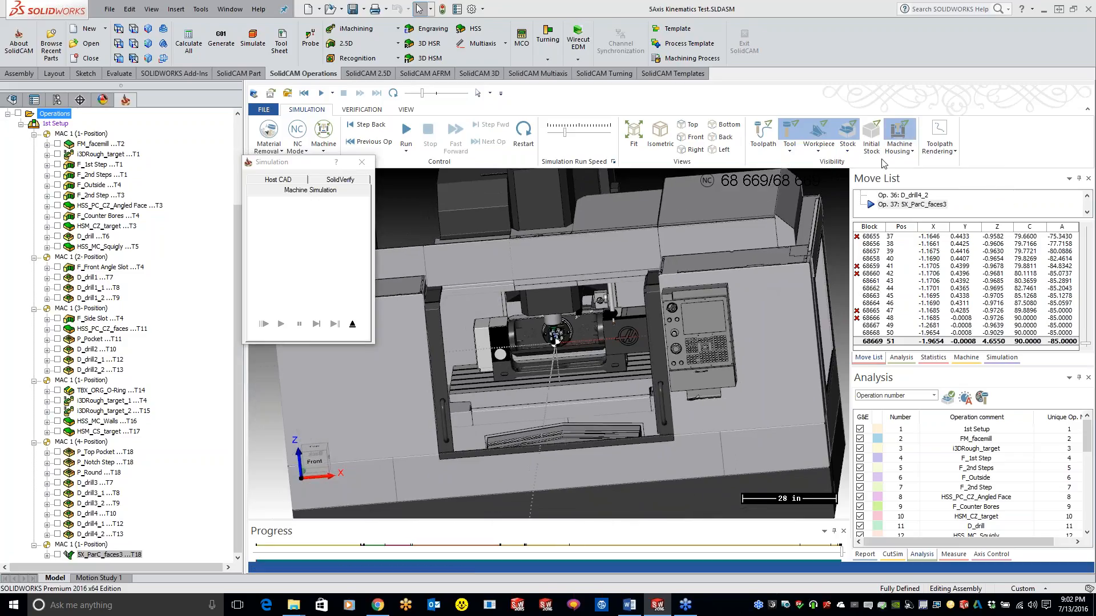
left_click(893, 133)
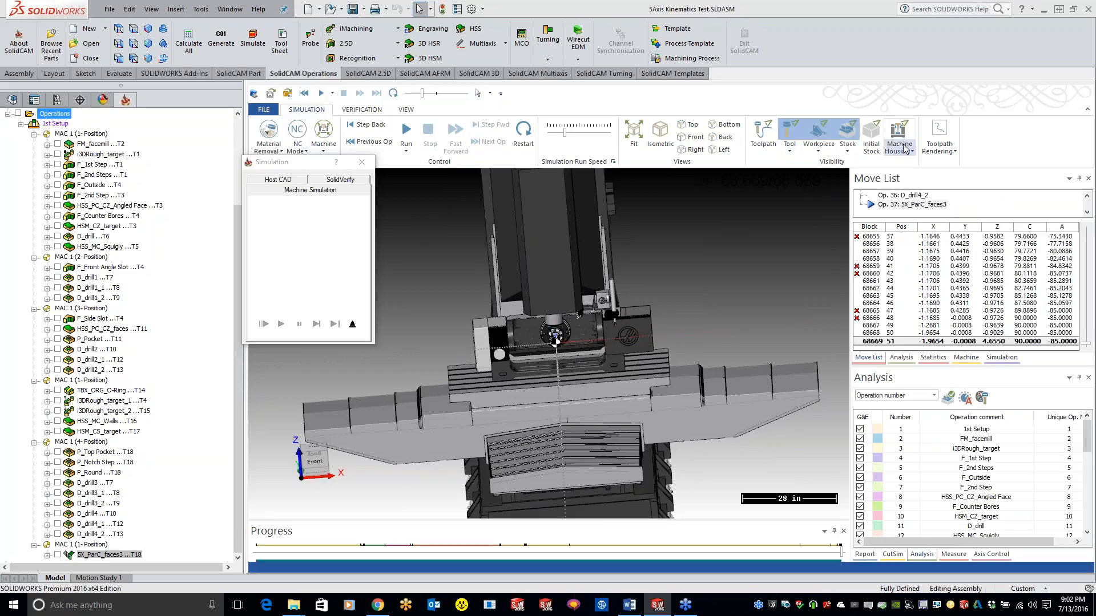
left_click(908, 149)
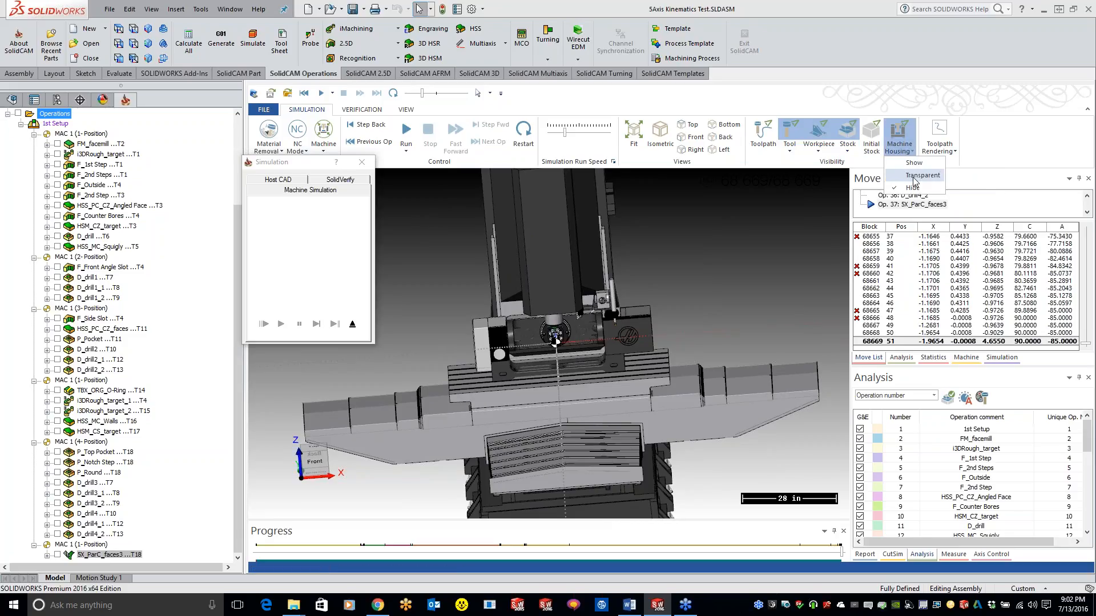
left_click(775, 248)
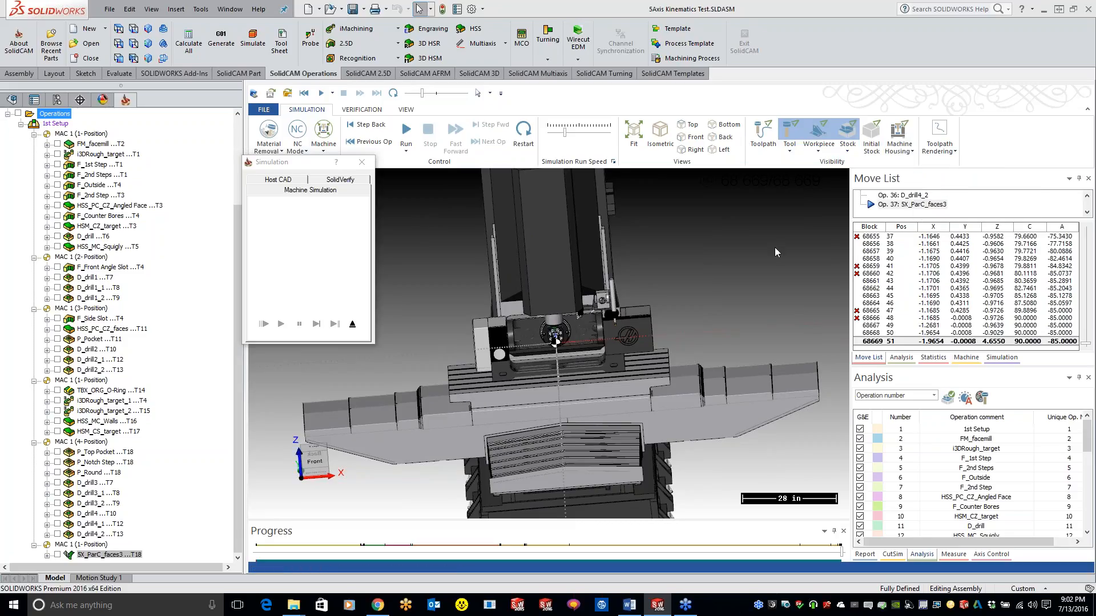
left_click(891, 139)
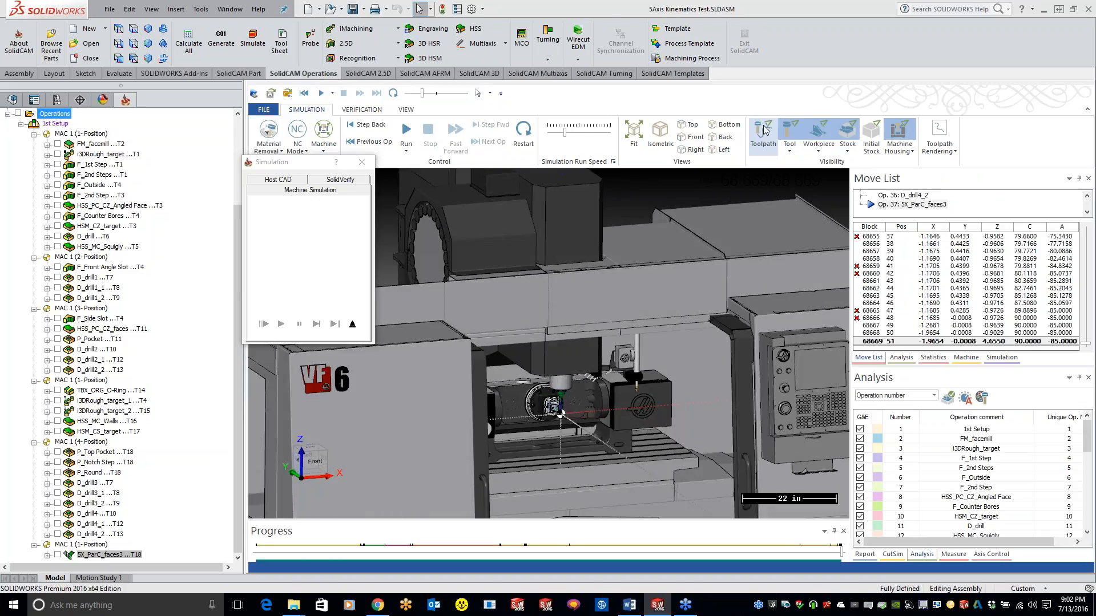
left_click(900, 134)
left_click(899, 134)
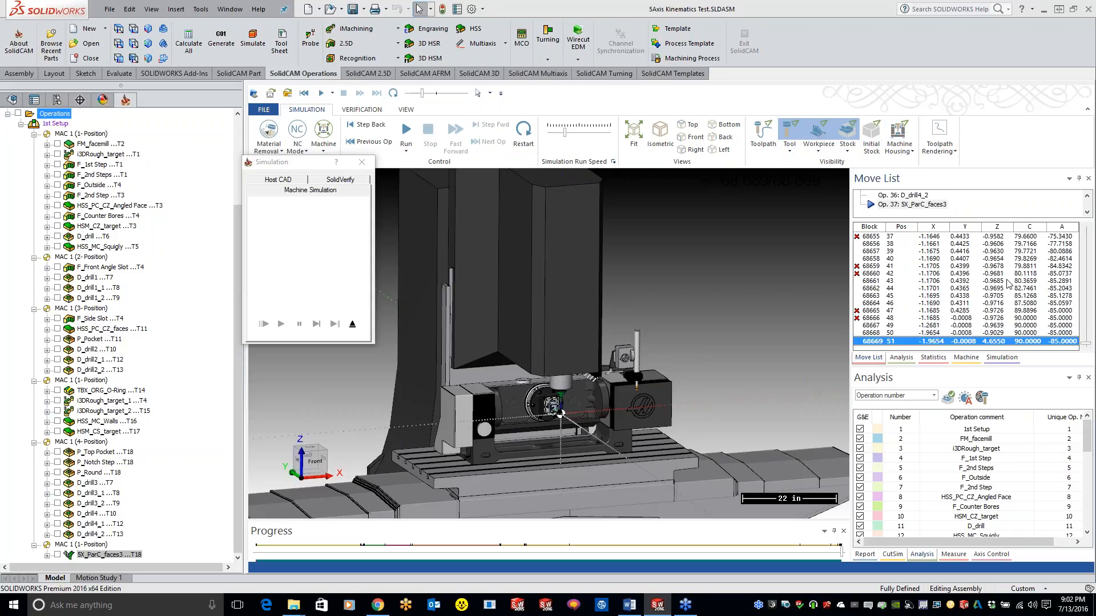
Step the machine simulation backward and forward through the 5X_ParC_faces3 moves in the Move List, back to the operation's first move
scroll(1008, 284, "up", 12)
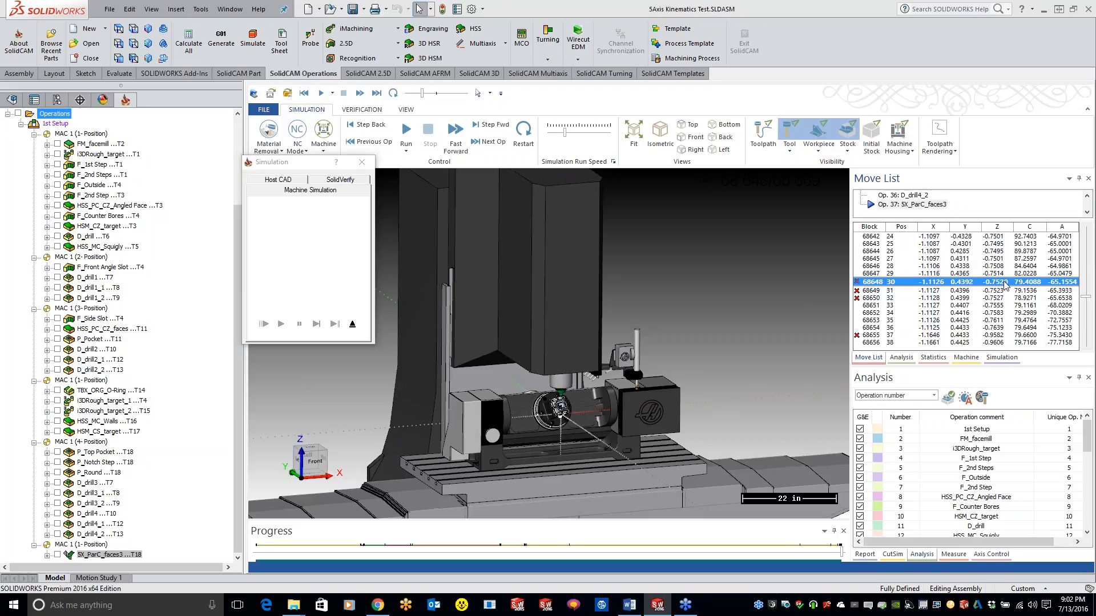
scroll(1005, 284, "up", 5)
scroll(1005, 283, "down", 7)
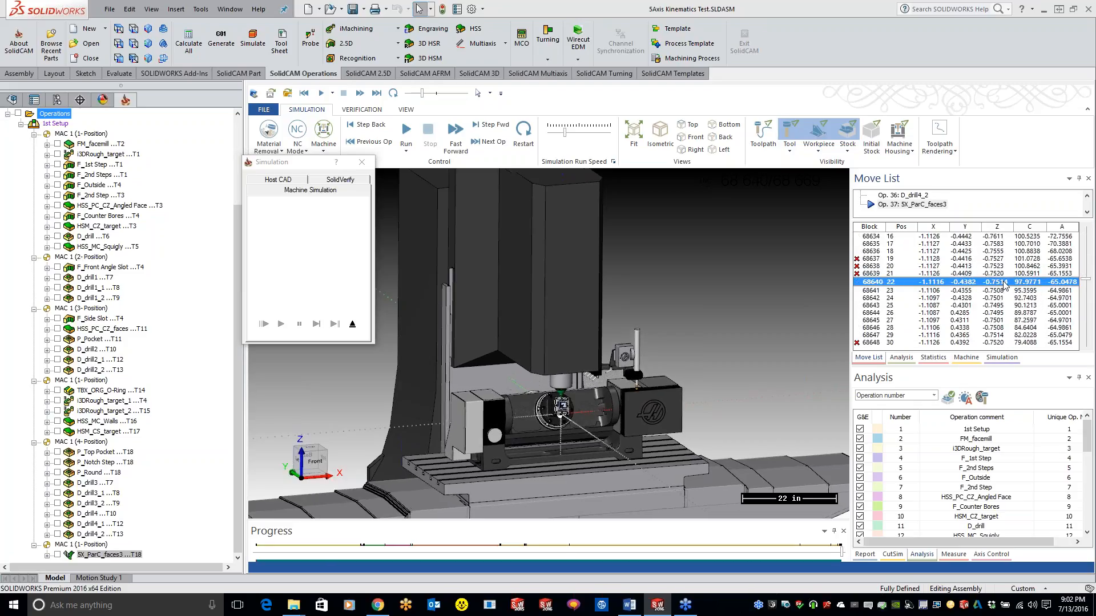
scroll(1005, 284, "down", 9)
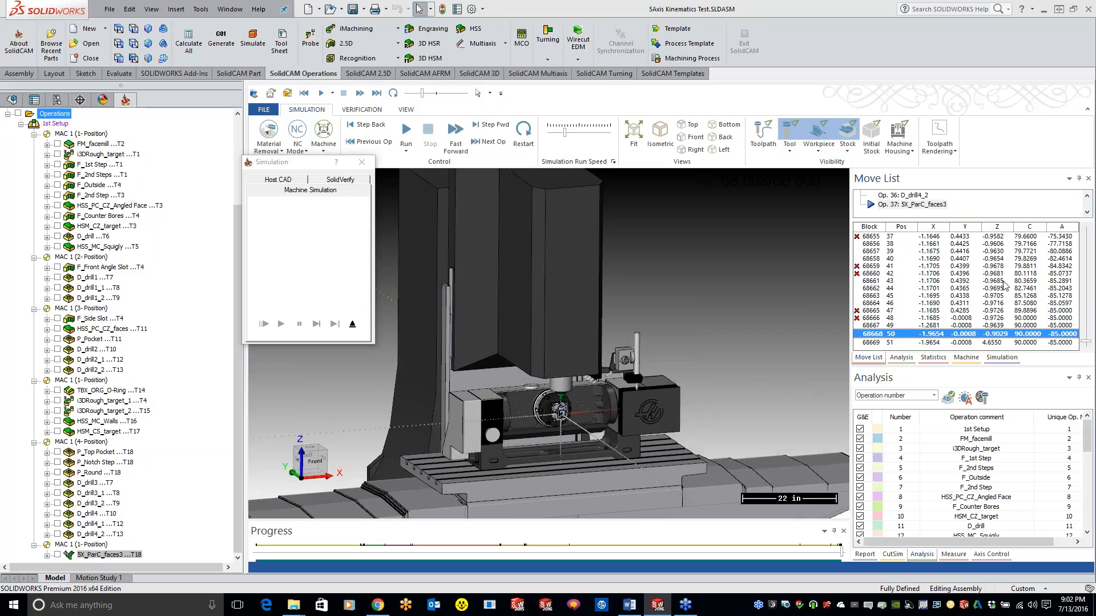
scroll(1005, 284, "up", 7)
scroll(1005, 283, "up", 7)
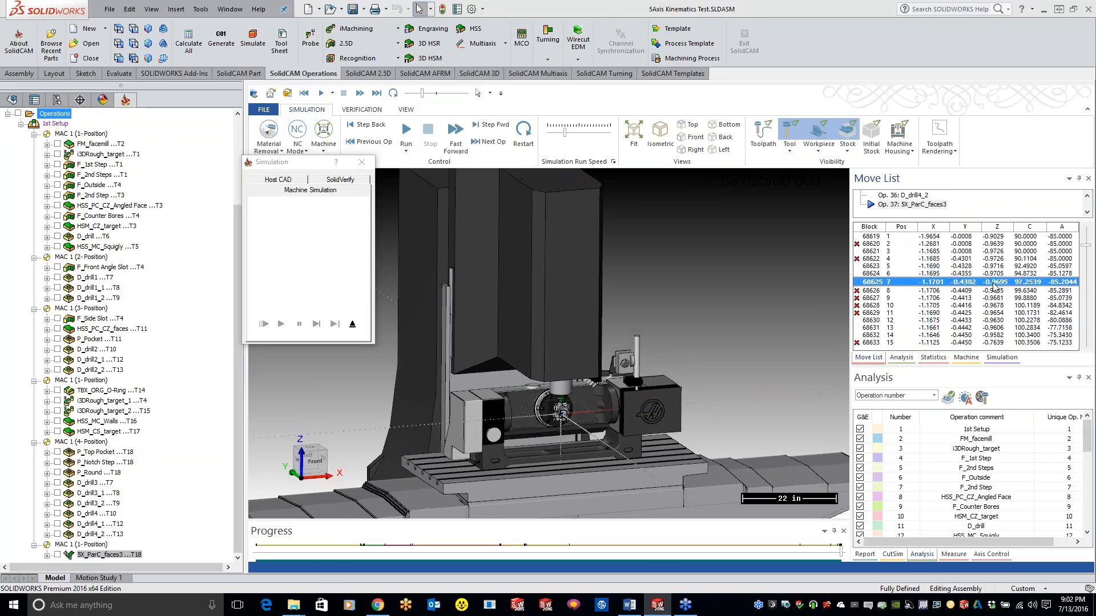
scroll(994, 286, "up", 4)
scroll(993, 285, "up", 3)
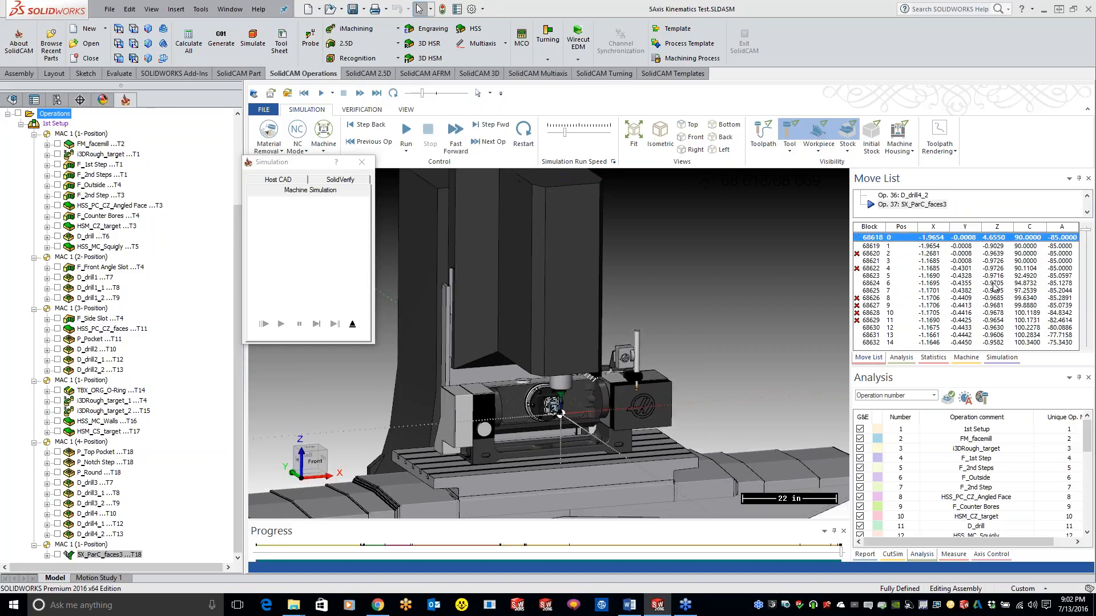
scroll(994, 285, "down", 6)
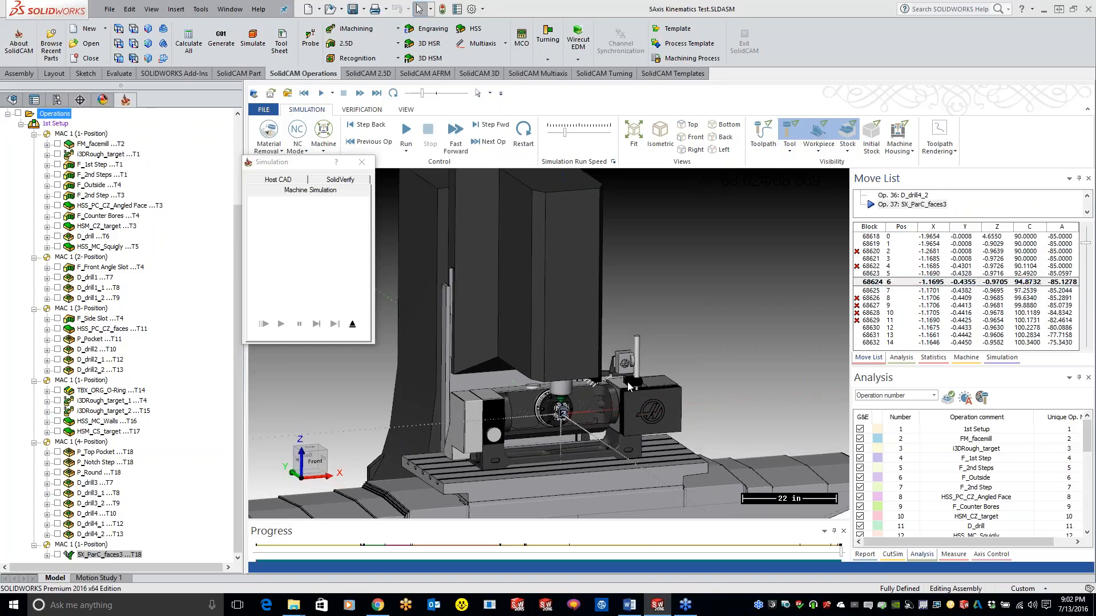
Examine the part and tool up close while stepping through the Move List, back into D_drill4_2 and forward to the end of 5X_ParC_faces3
middle_click_drag(668, 347, 657, 311)
scroll(687, 307, "up", 5)
scroll(687, 307, "up", 8)
left_click(997, 290)
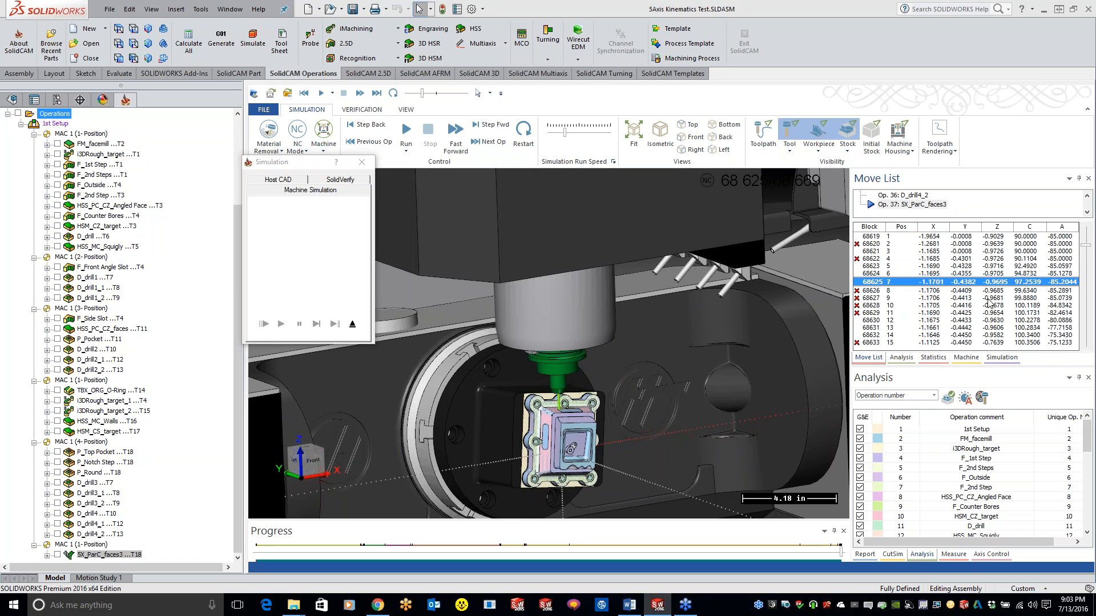
scroll(990, 304, "up", 11)
scroll(990, 303, "down", 2)
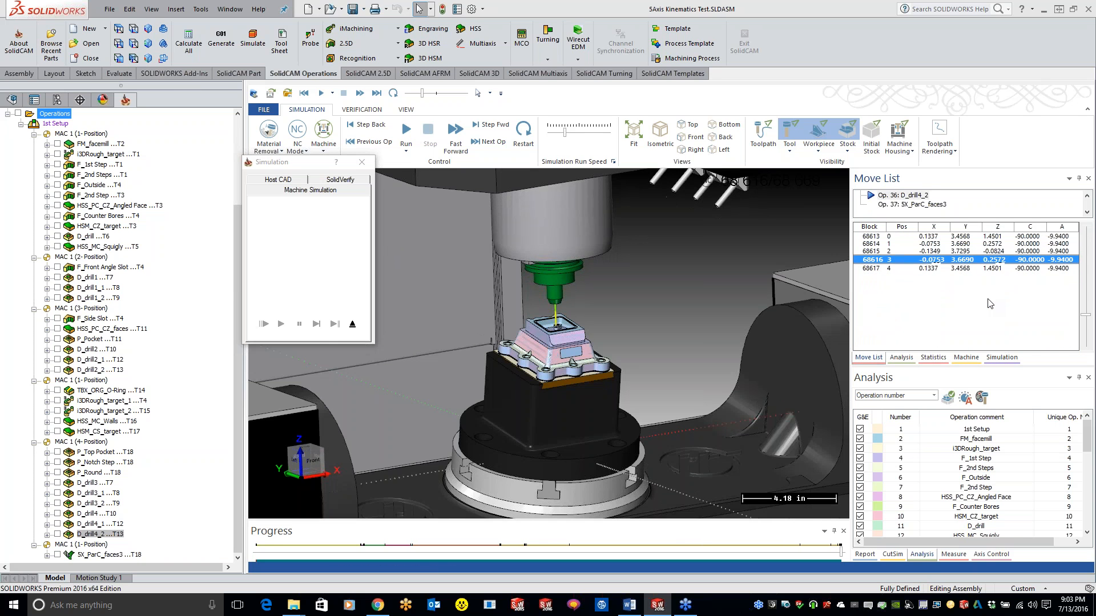
scroll(990, 303, "down", 10)
scroll(990, 304, "down", 9)
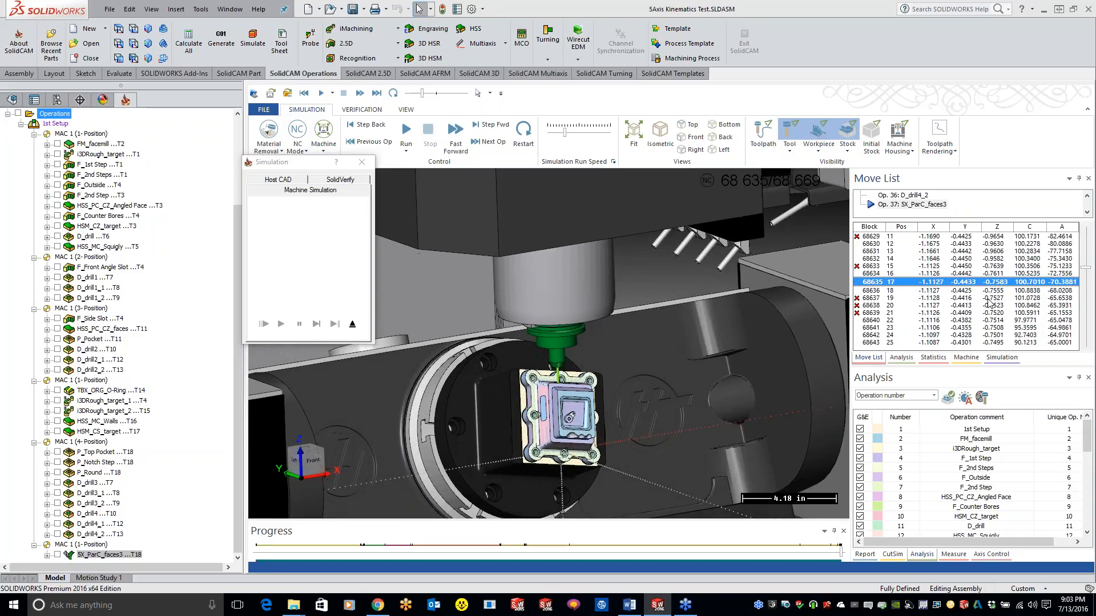
scroll(990, 303, "down", 2)
scroll(990, 304, "up", 12)
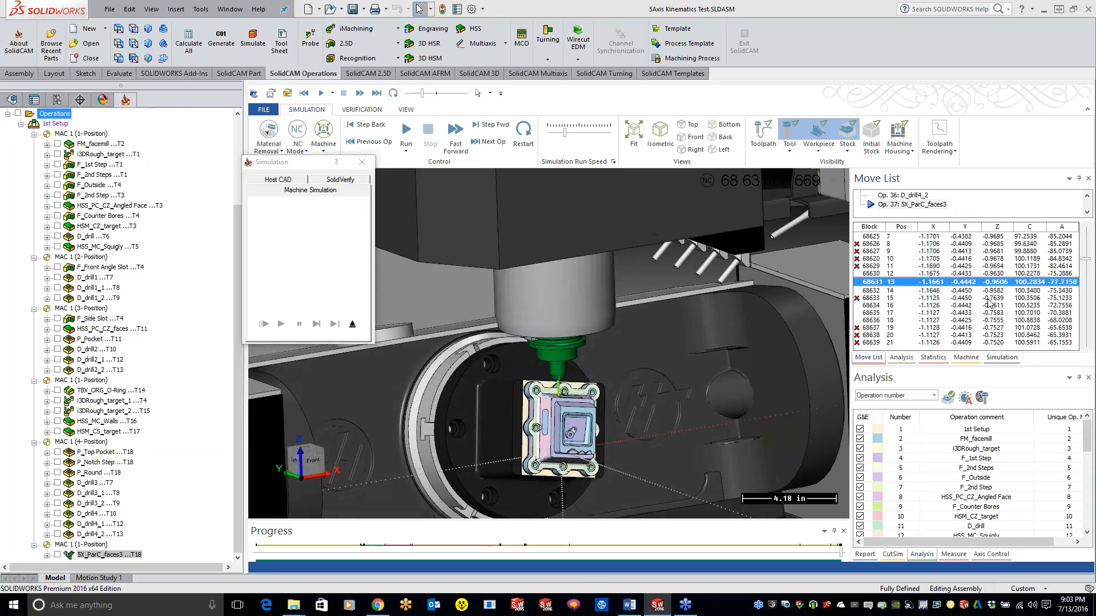
scroll(990, 303, "down", 16)
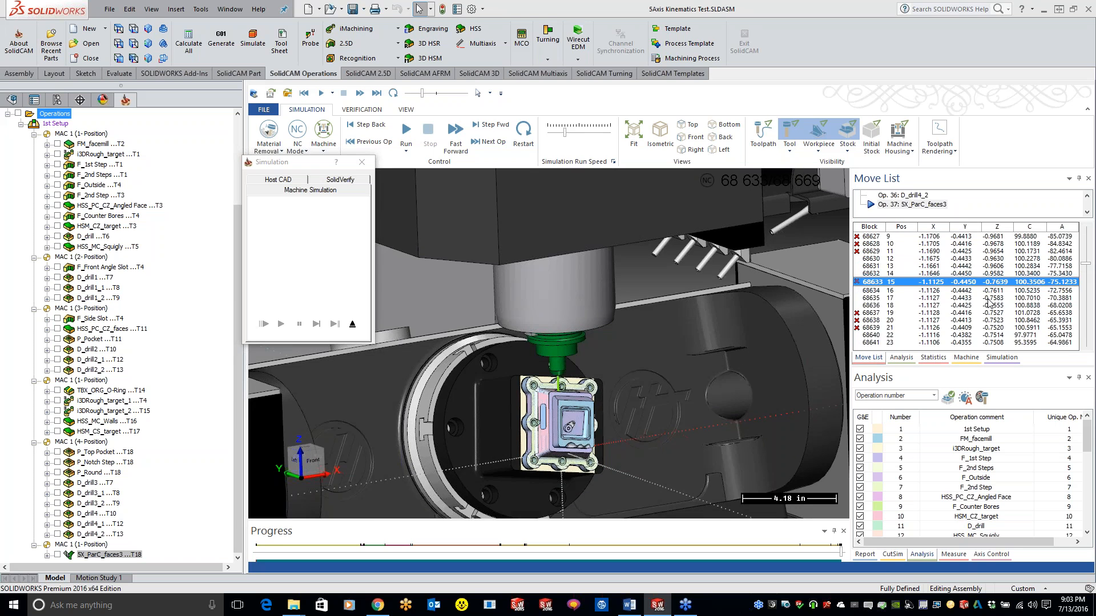
scroll(990, 304, "down", 20)
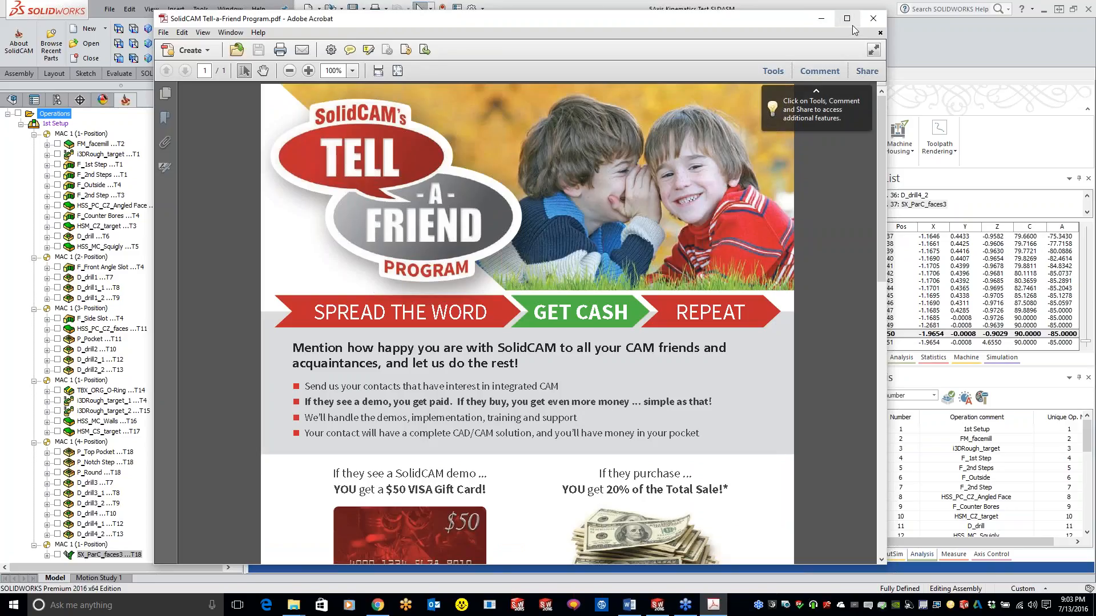
Maximize the SolidCAM Tell-a-Friend Program PDF, and switch to Chrome with the SolidCAM University YouTube channel
left_click(847, 19)
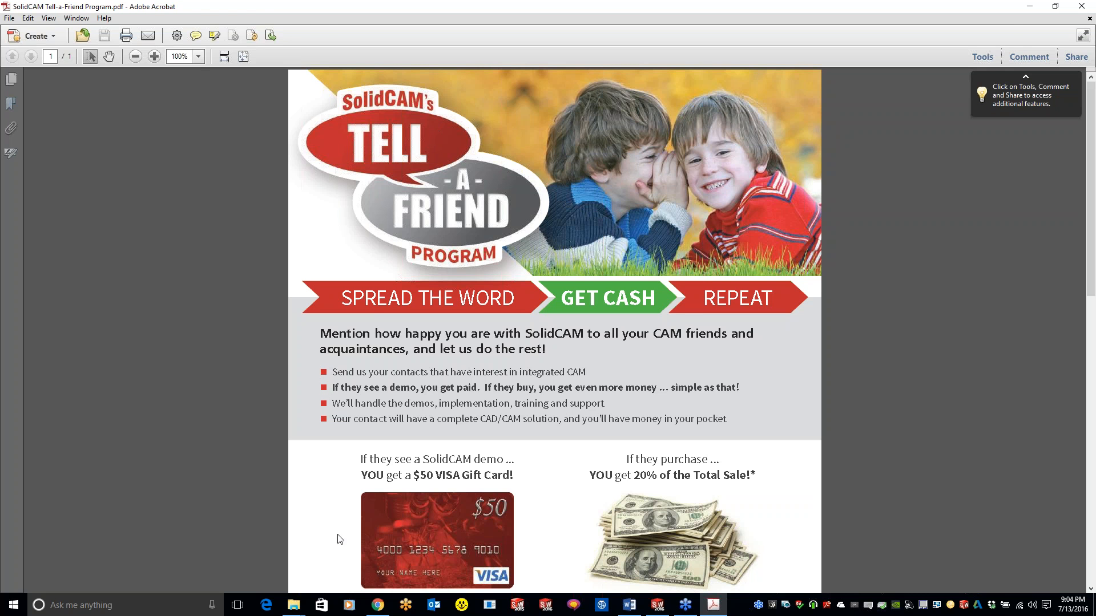
left_click(378, 605)
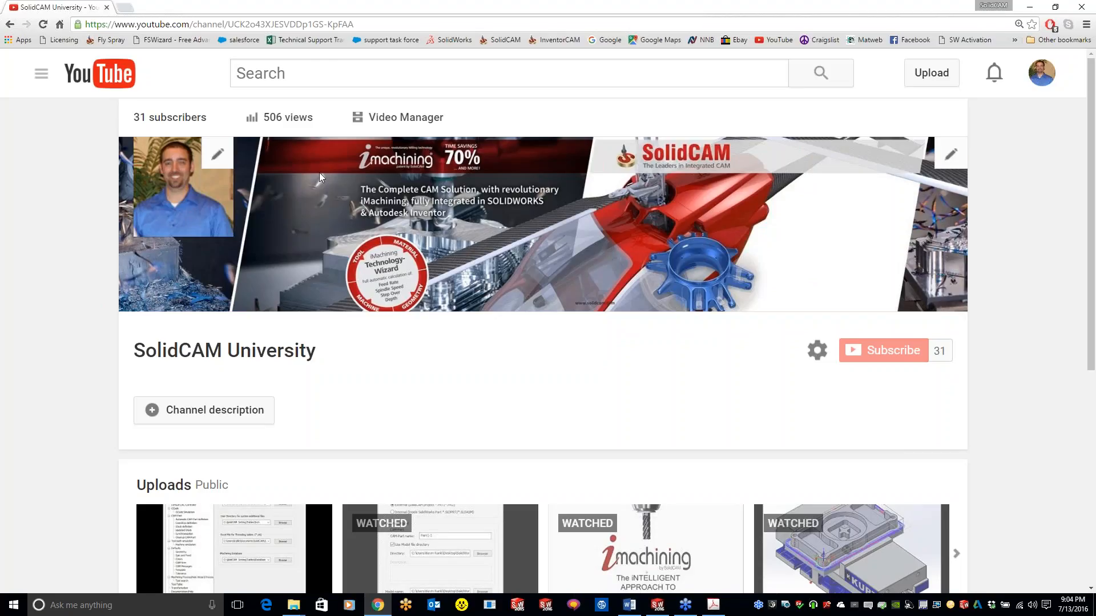
left_click(376, 25)
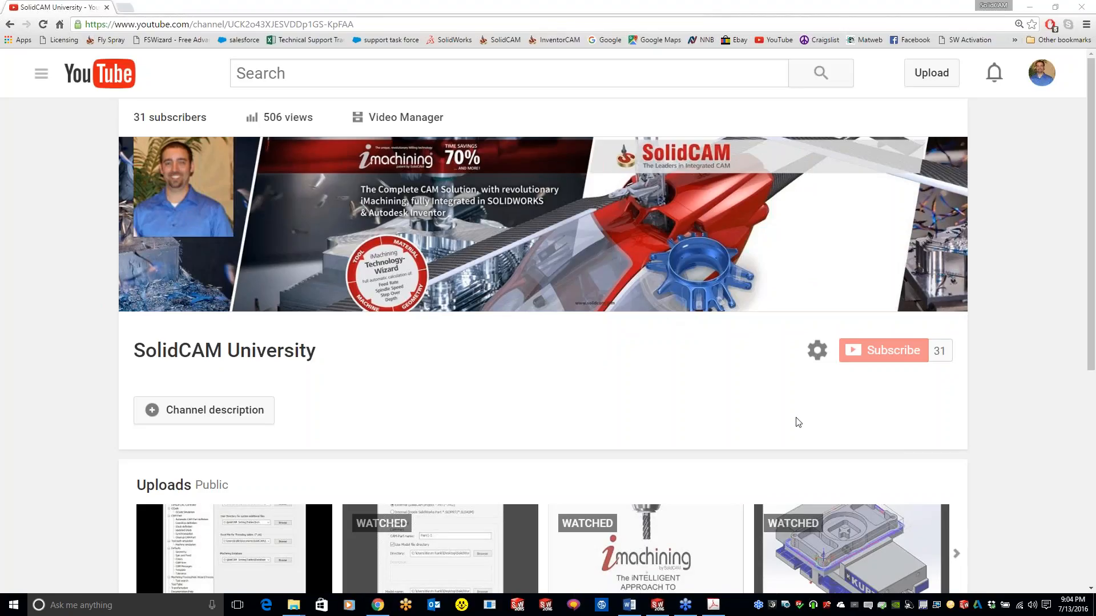
Browse the SolidCAM University channel's uploads through to the oldest videos, and return to the channel header
scroll(637, 414, "down", 1)
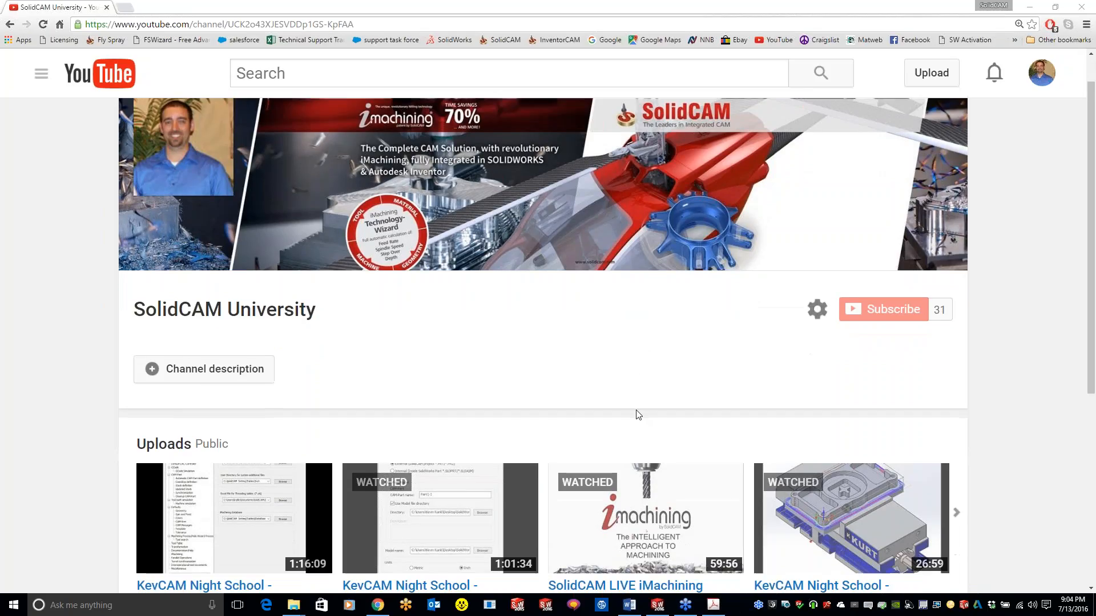
scroll(638, 415, "down", 1)
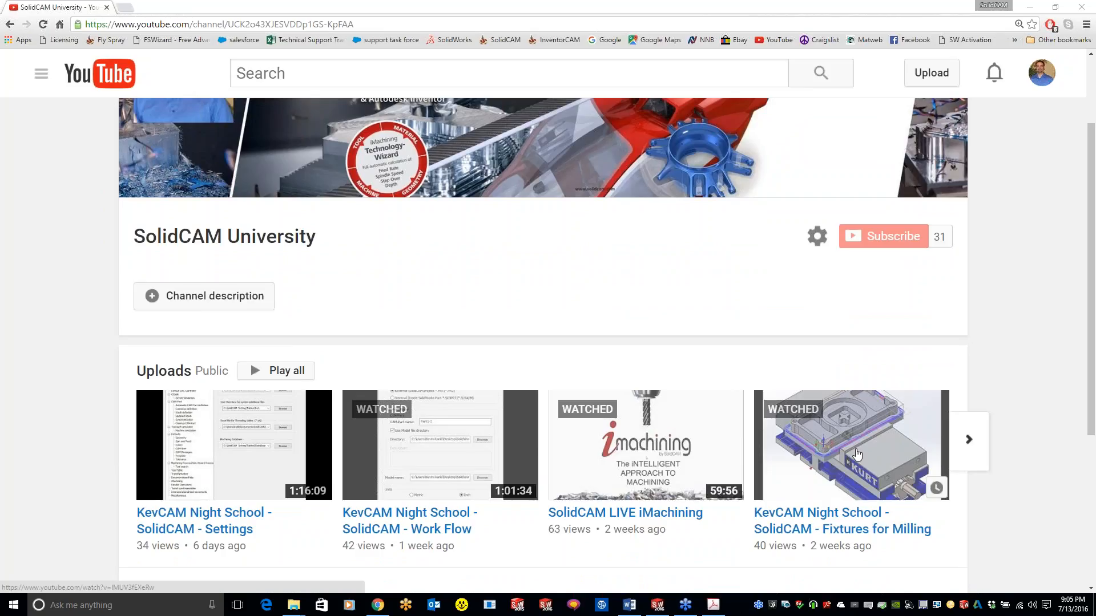
left_click(968, 442)
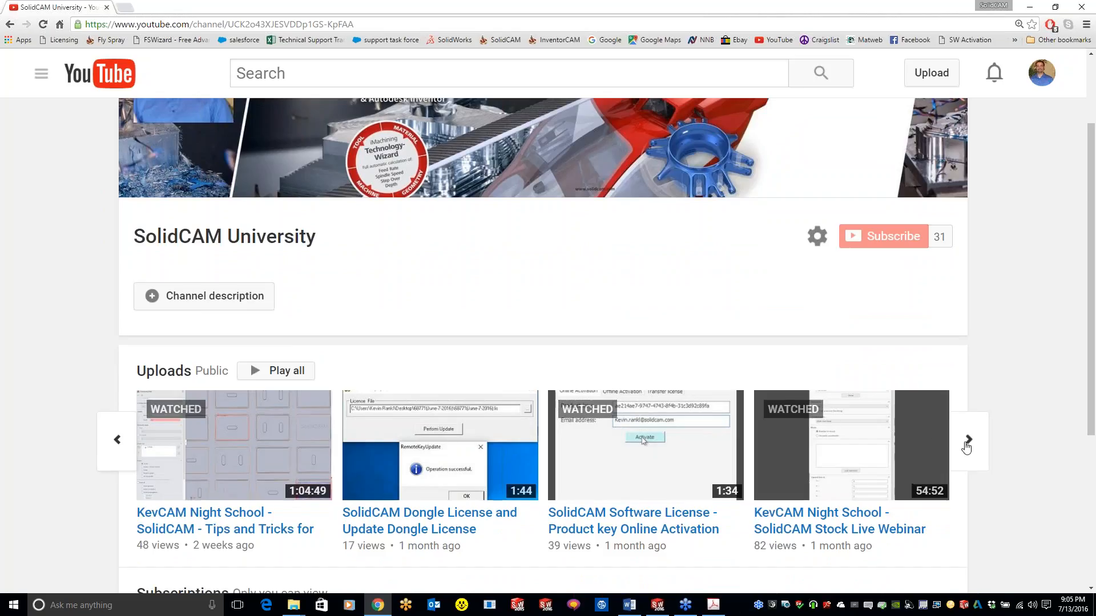
left_click(970, 448)
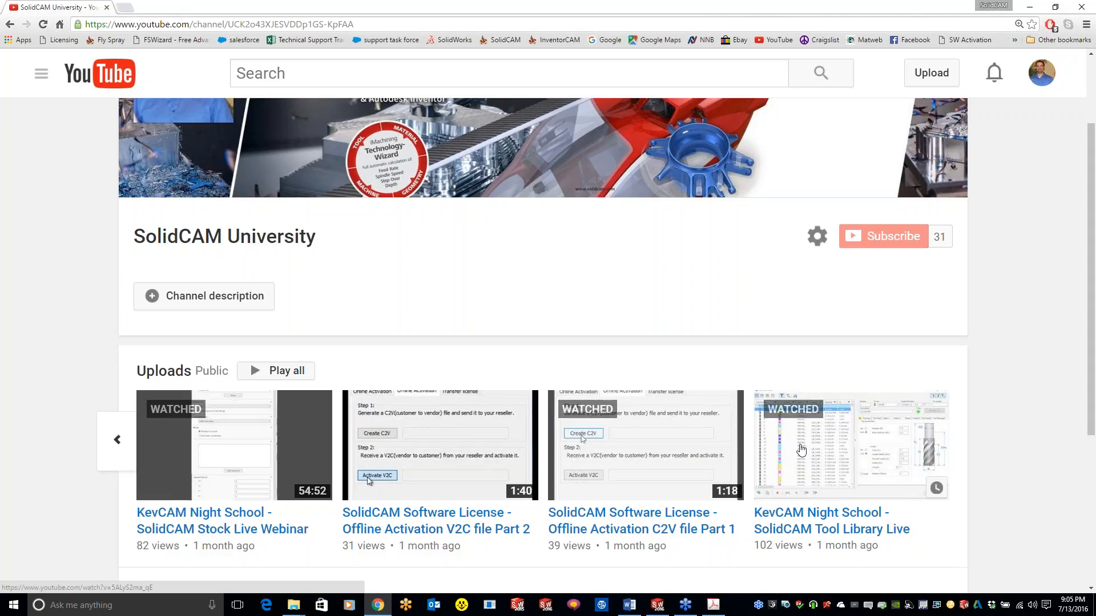
scroll(497, 328, "up", 2)
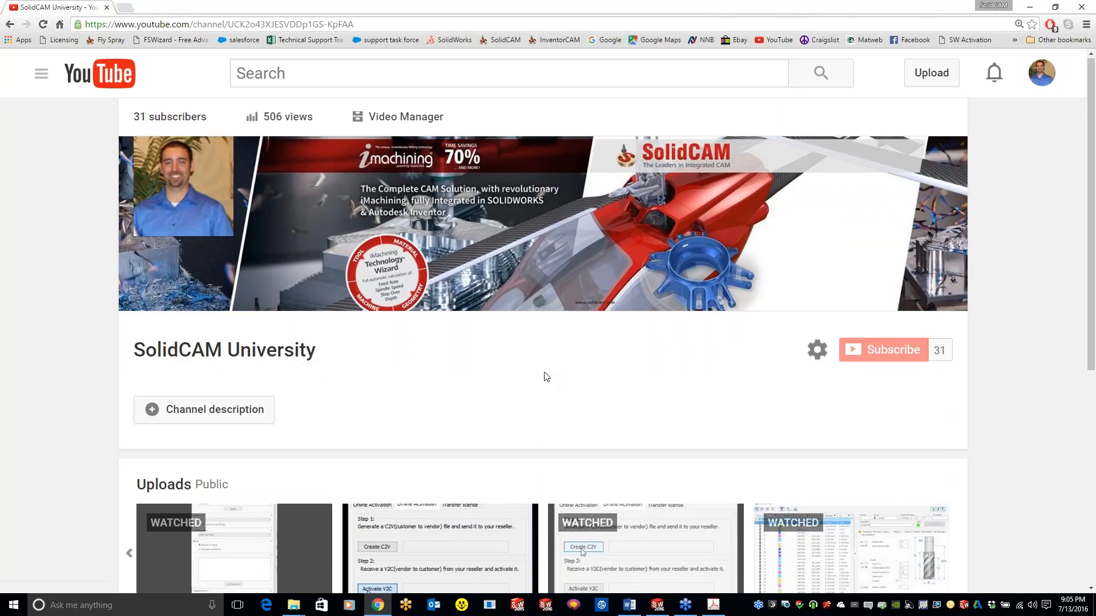
scroll(580, 352, "down", 2)
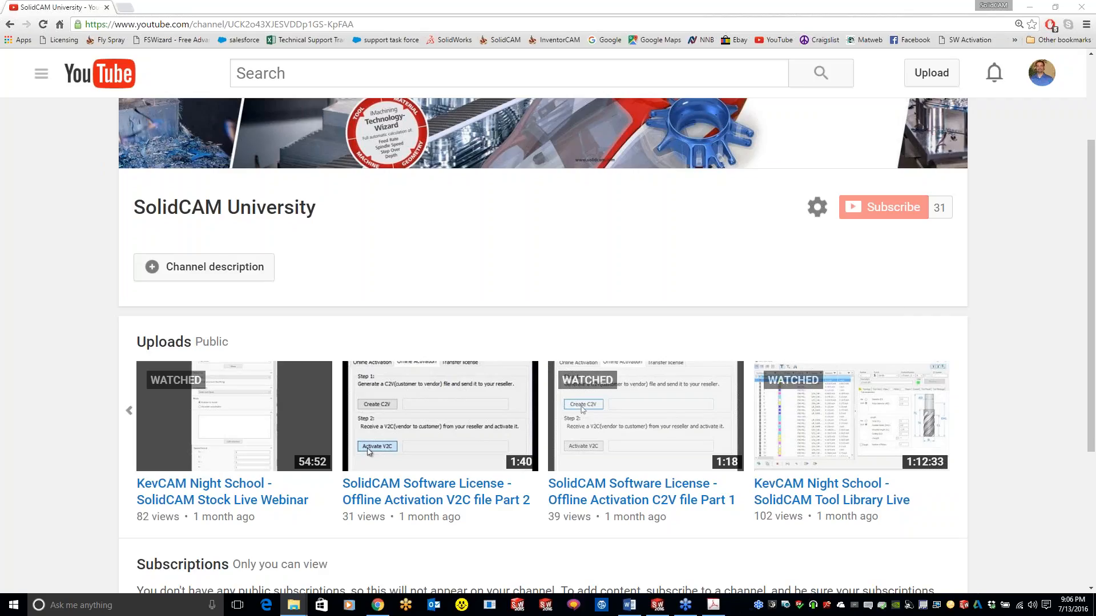
scroll(196, 315, "up", 3)
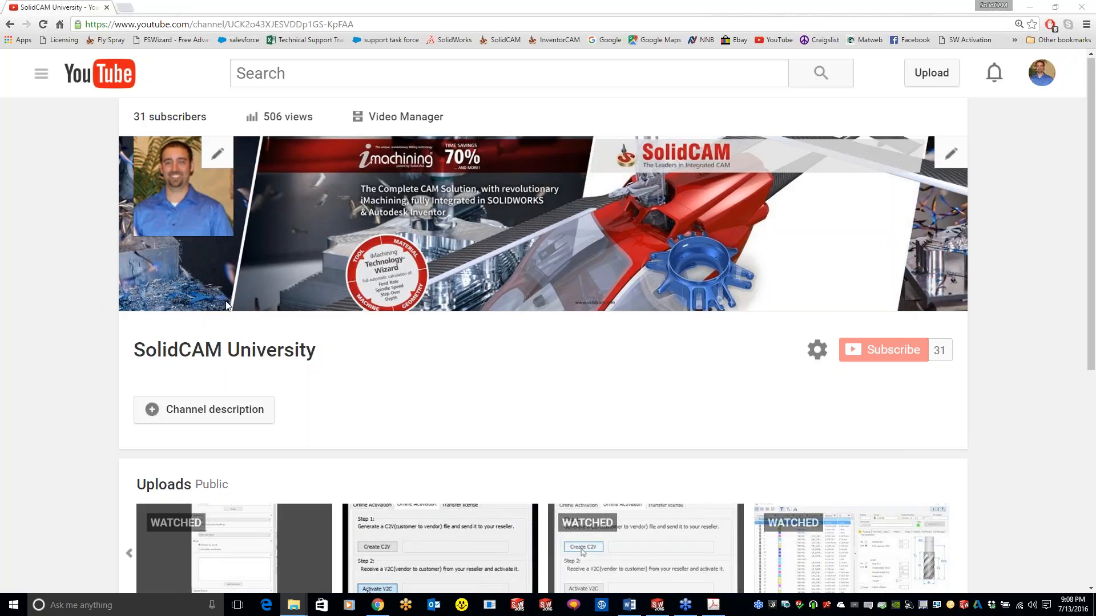
Open the bookmarked SolidCAM website in a new browser tab and search the site for "kevcam"
left_click(140, 9)
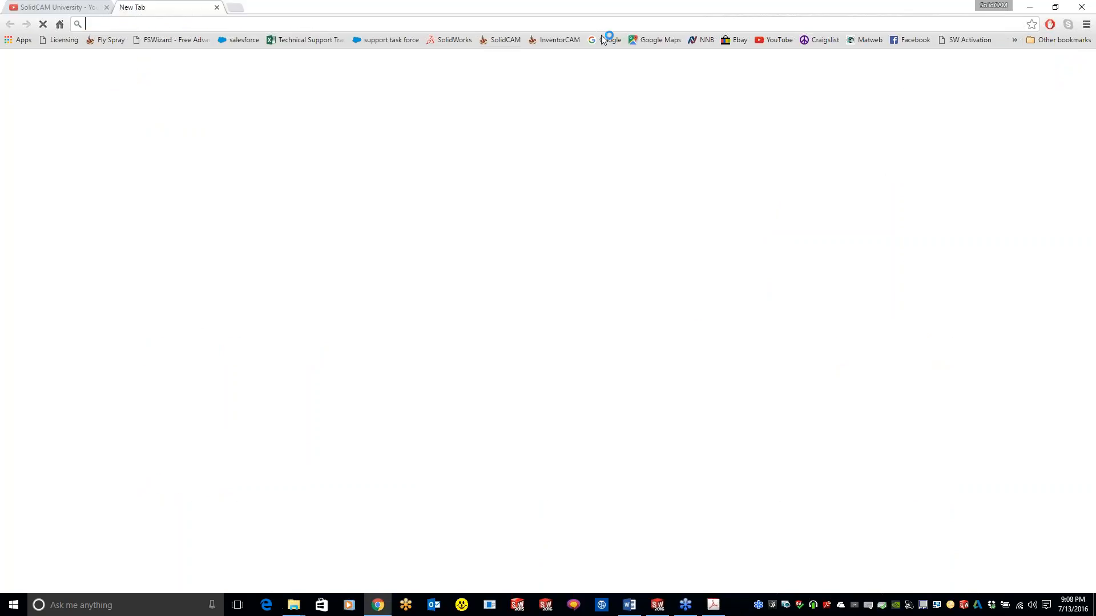
left_click(502, 41)
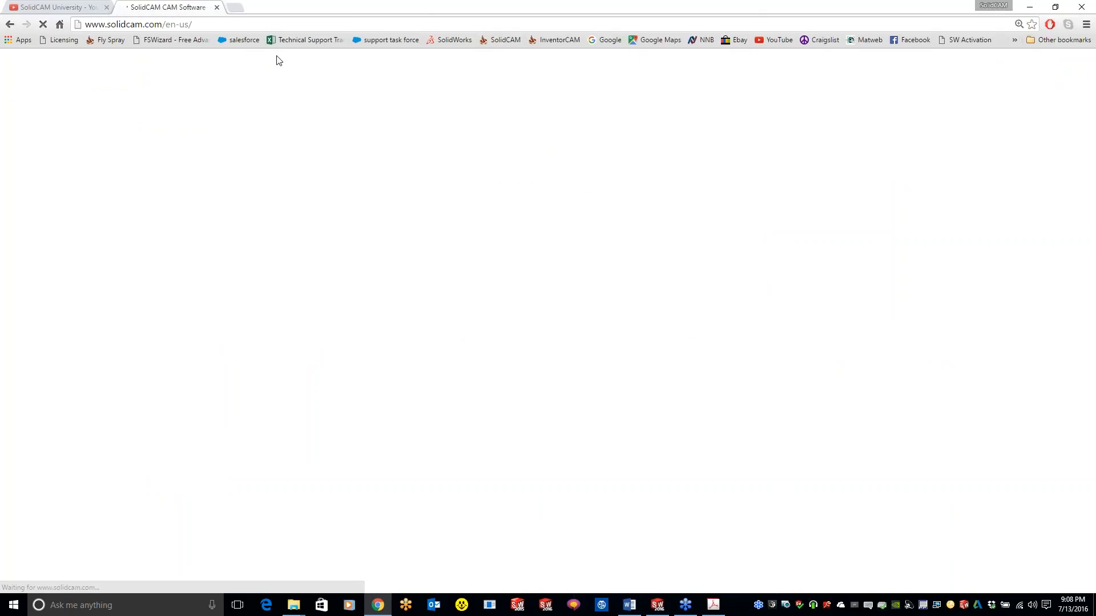
left_click(708, 63)
type("kevcam")
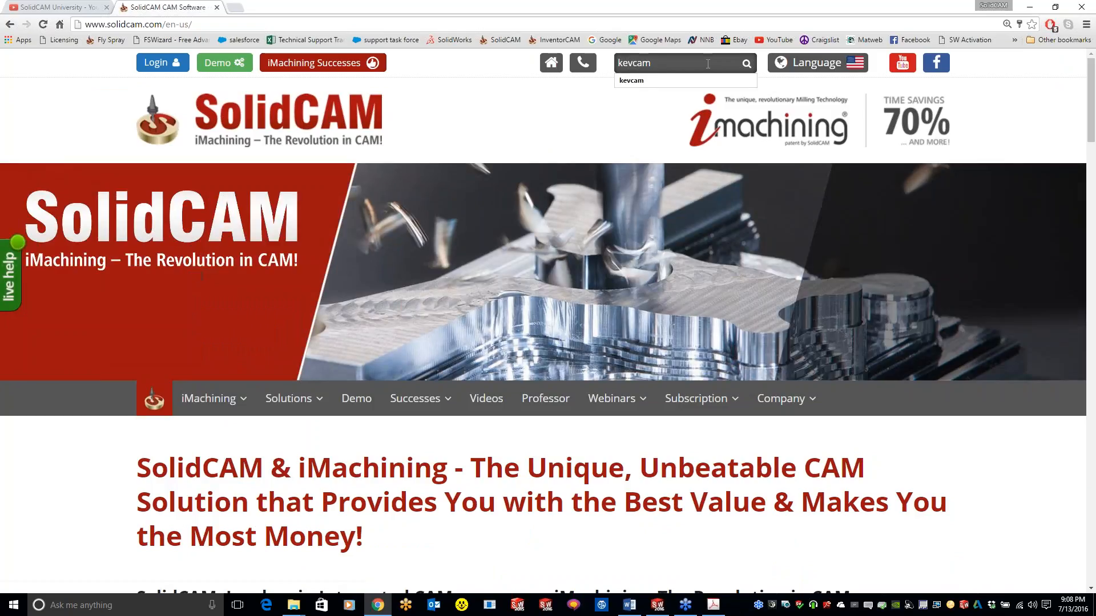
key("Return")
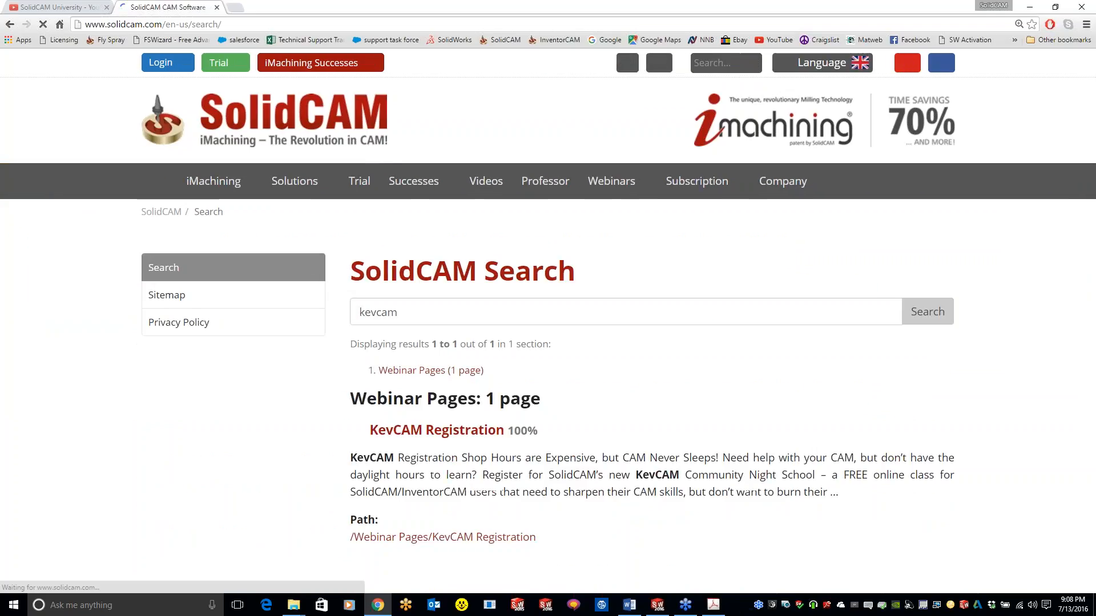
Open the KevCAM Registration page and review the upcoming night school classes and the class topic submission banner
left_click(458, 432)
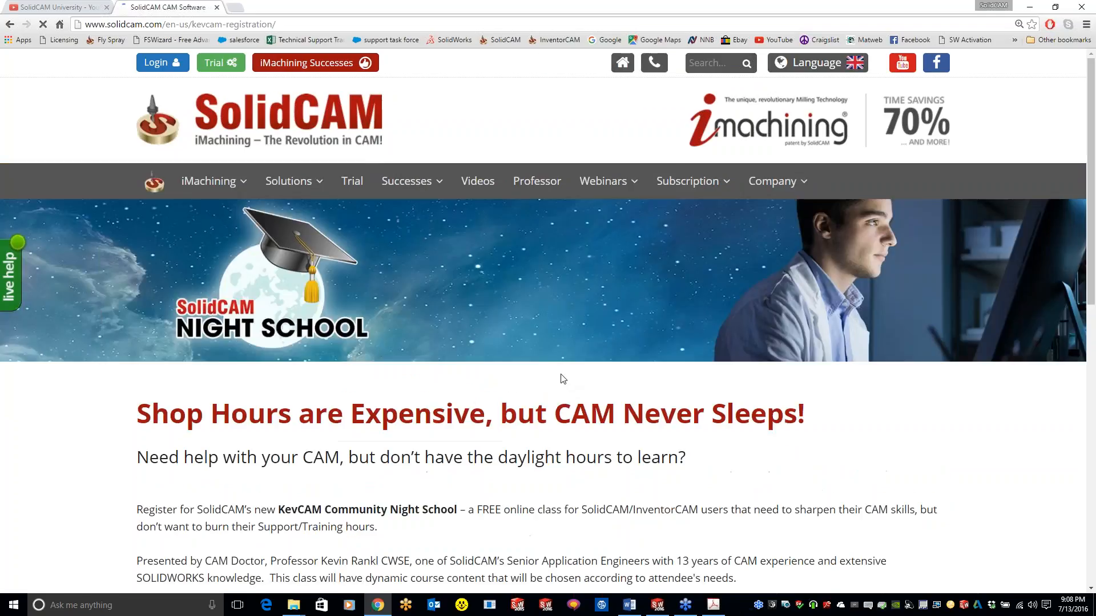
scroll(385, 368, "down", 4)
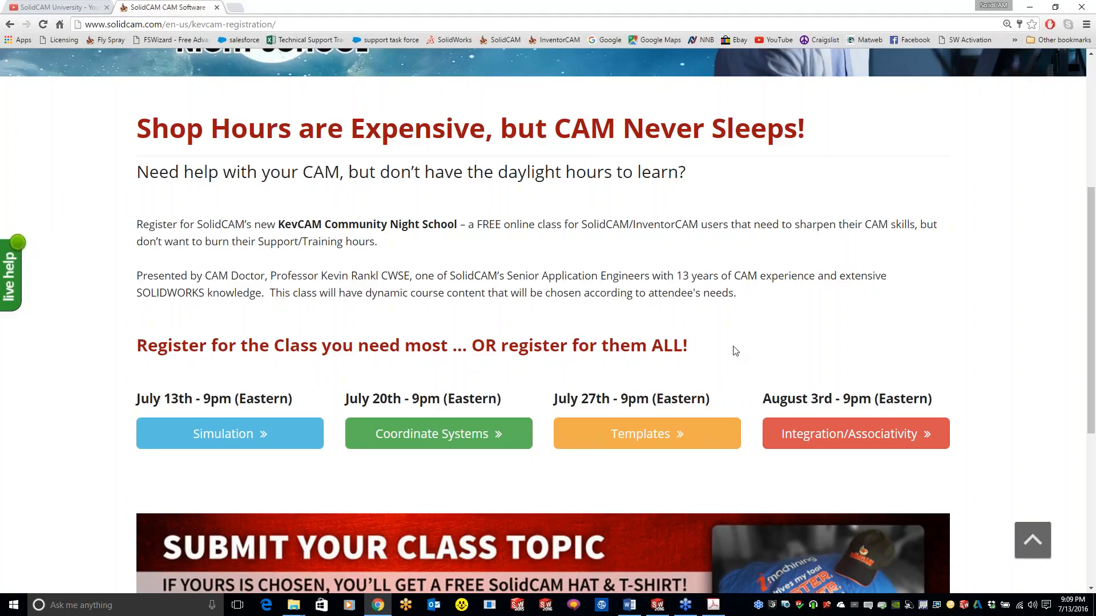
scroll(605, 304, "down", 1)
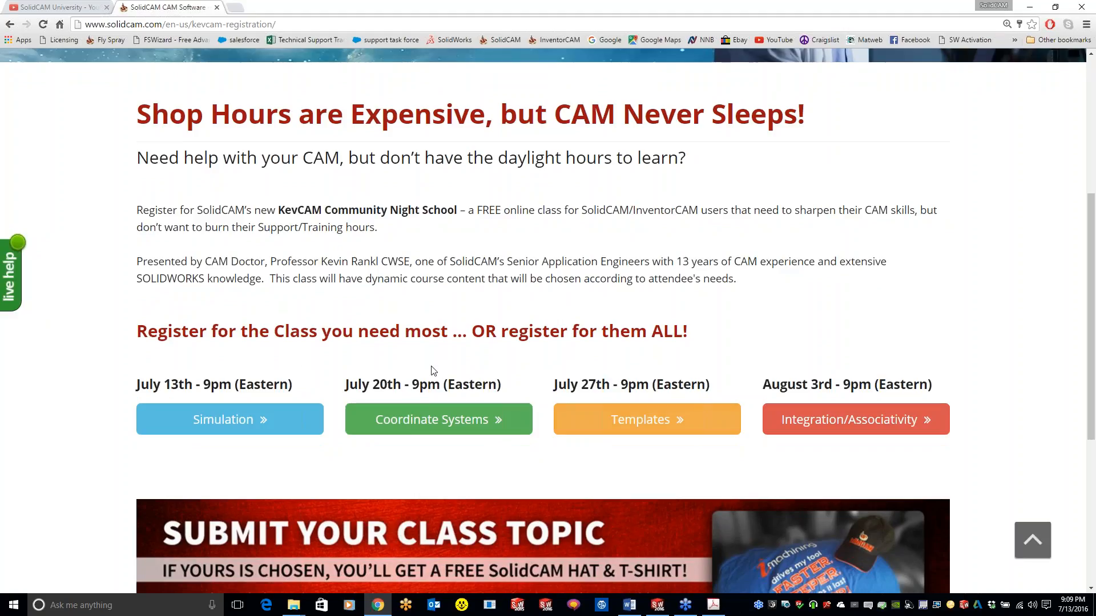
scroll(660, 427, "down", 2)
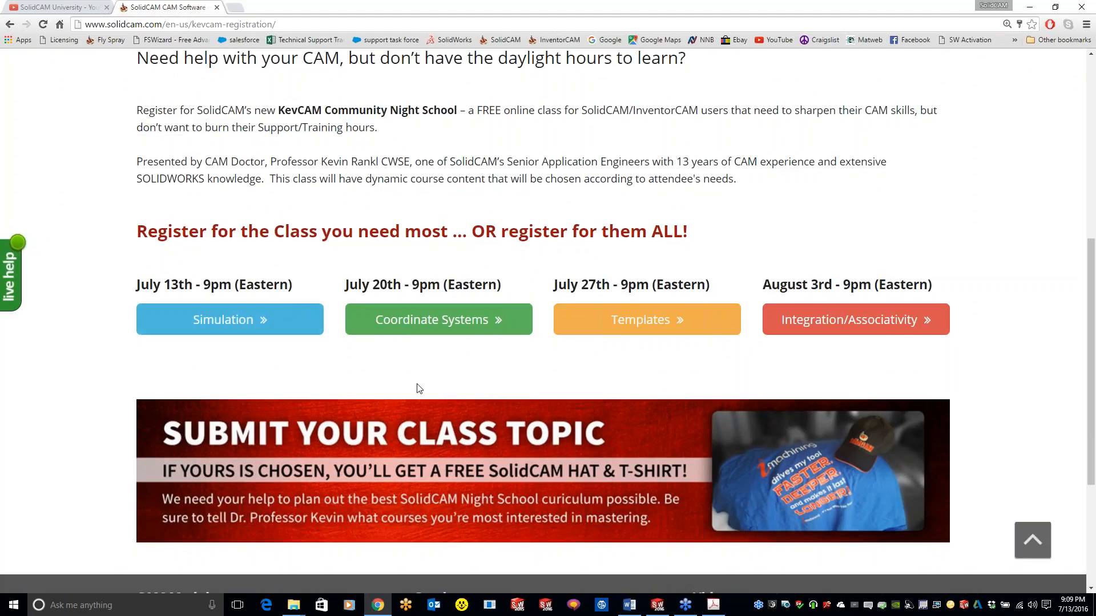